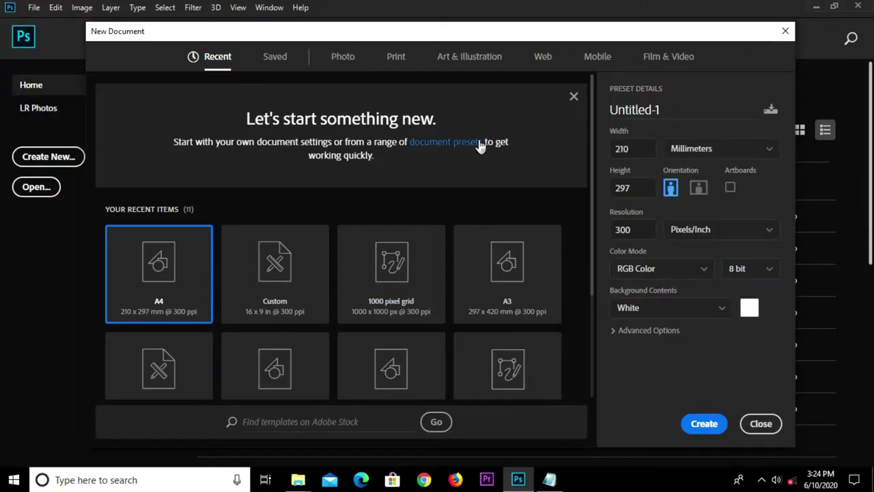
Step: Create a new A3 print document at 300 ppi and unlock the Background as Layer 0
left_click(398, 61)
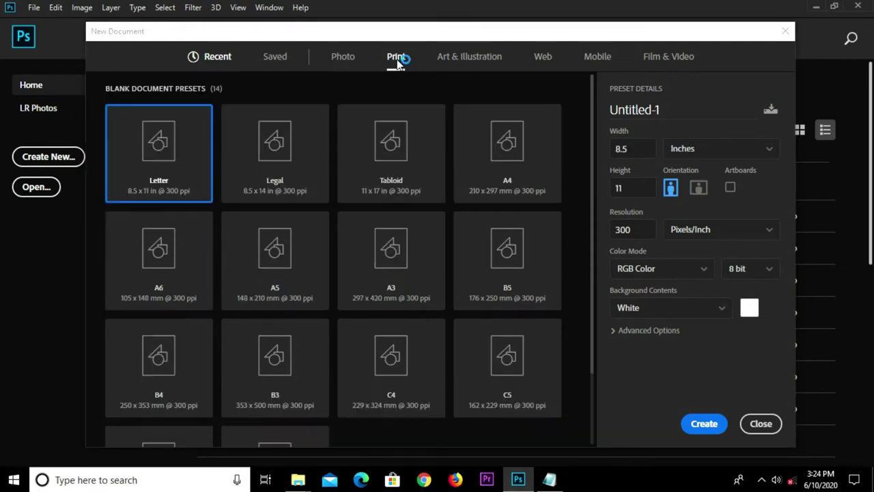
left_click(400, 285)
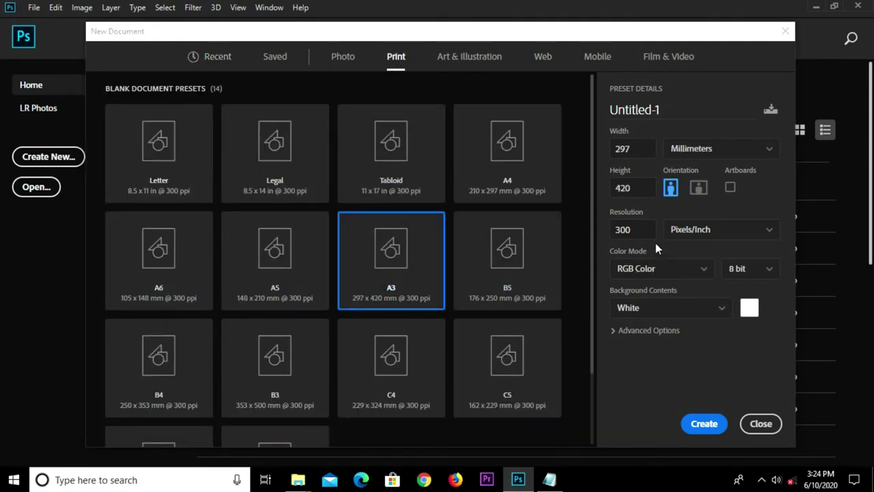
left_click_drag(635, 230, 614, 233)
left_click(698, 425)
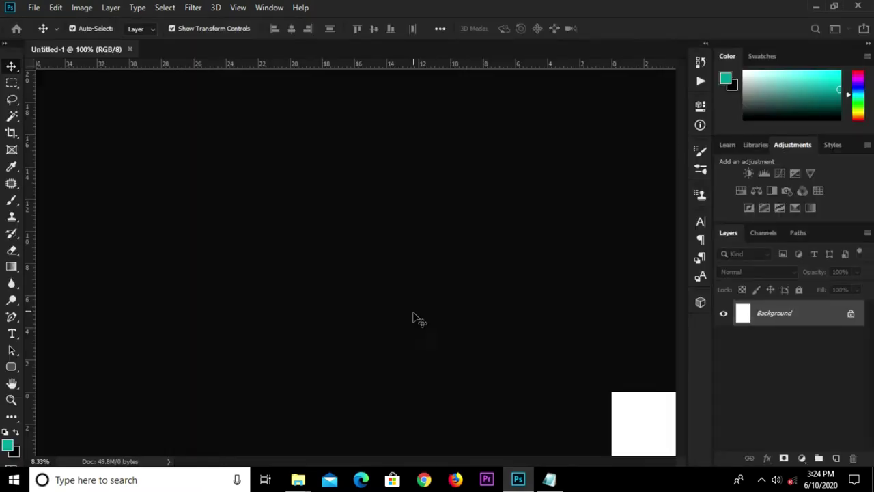
double_click(791, 315)
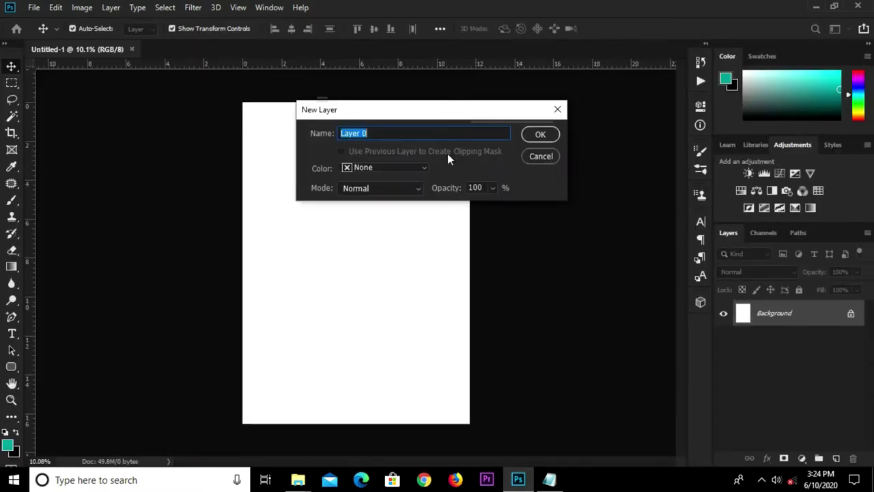
left_click(541, 135)
Step: Copy hex 0b141d from the notes and add a Solid Color fill layer in that navy
left_click(549, 480)
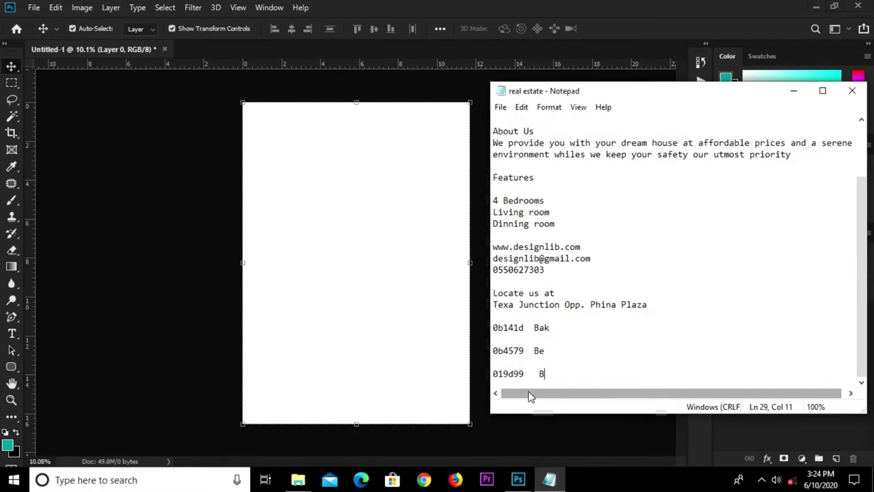
left_click_drag(530, 327, 473, 328)
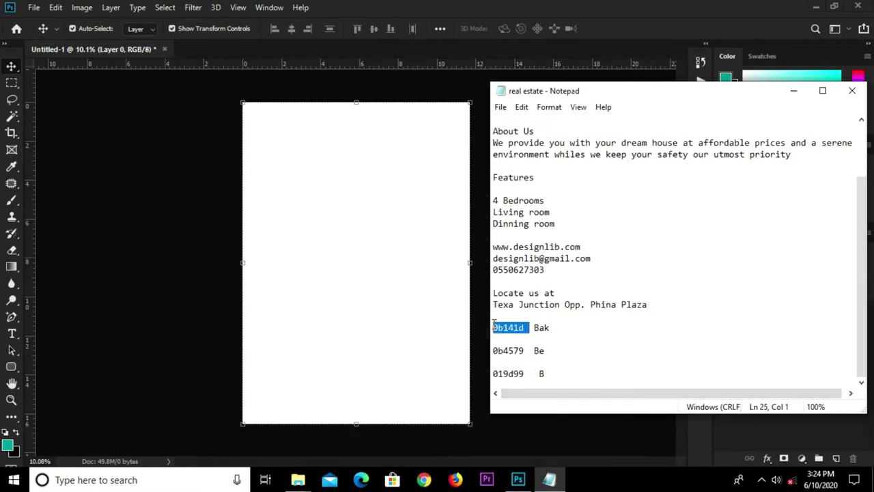
right_click(493, 327)
left_click(523, 173)
left_click(425, 227)
left_click(803, 459)
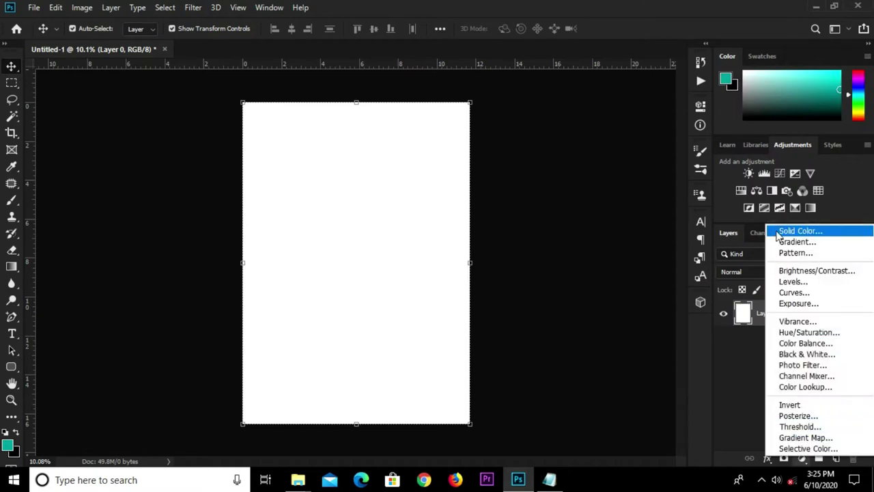
left_click(797, 230)
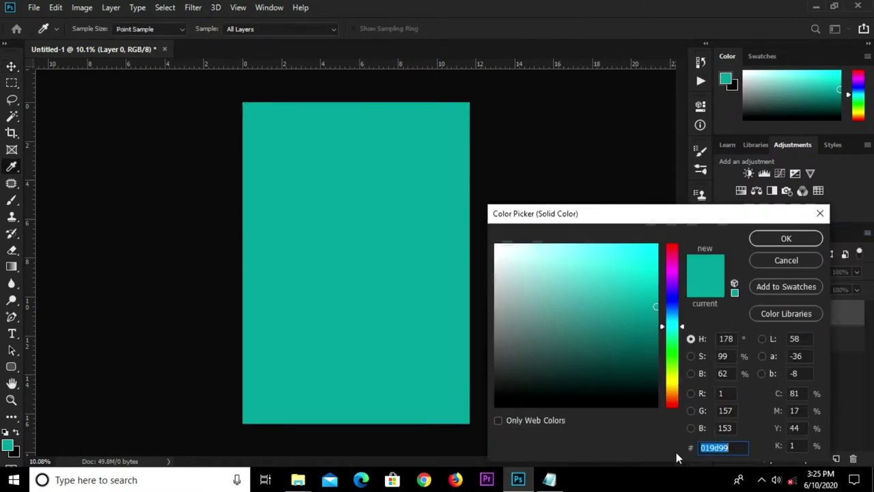
key("ctrl+v")
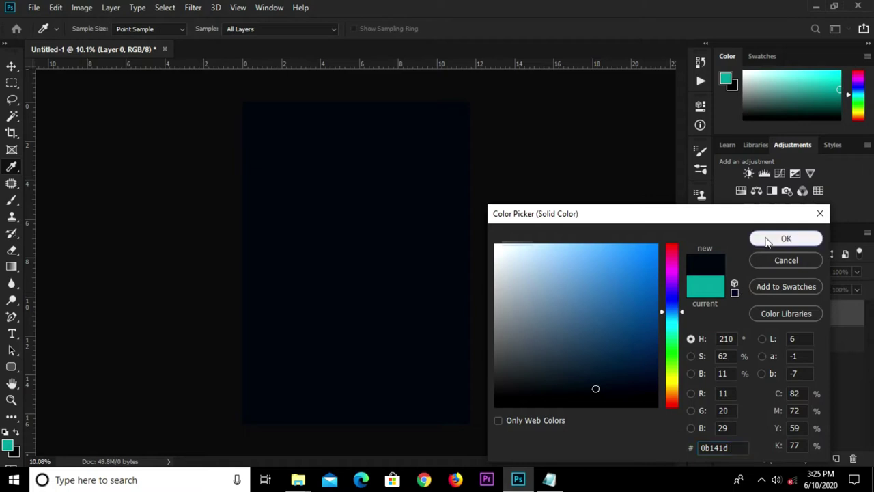
left_click(786, 239)
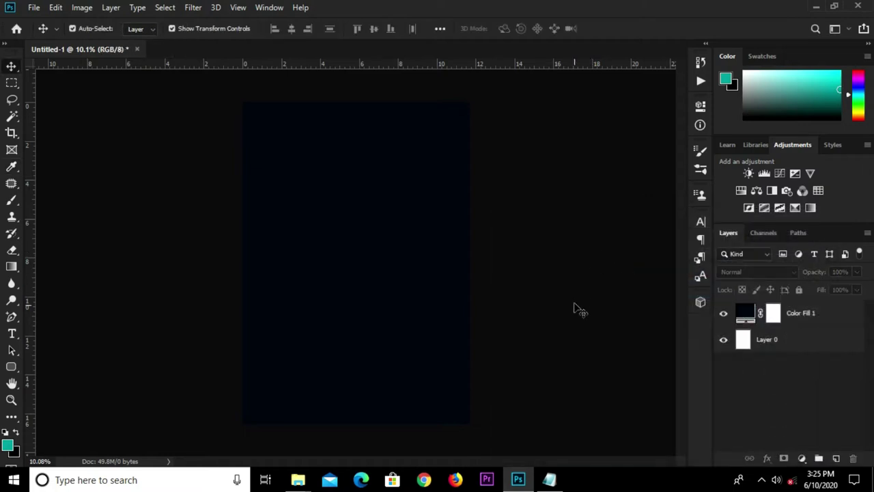
scroll(575, 307, "down", 1)
Step: Draw a teal rectangle over the top half of the page with the Rectangle Tool
left_click(12, 366)
right_click(19, 367)
left_click(64, 375)
right_click(16, 363)
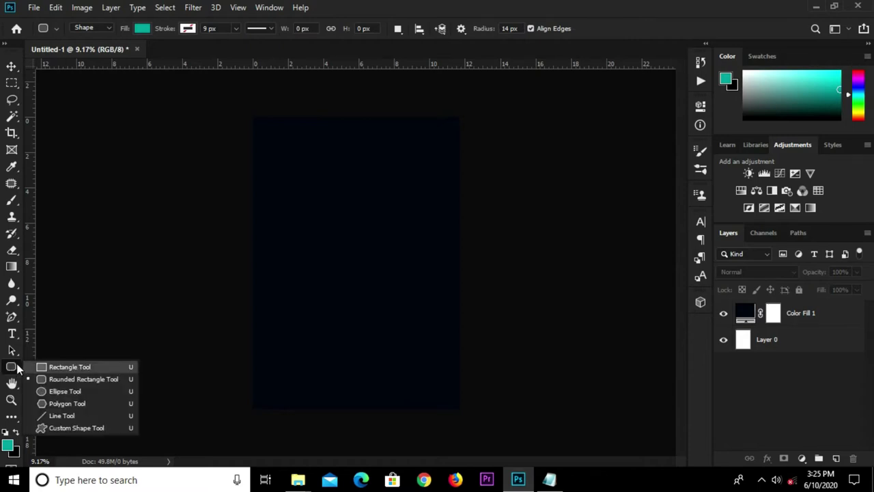
left_click(53, 365)
mouse_move(238, 104)
left_mouse_down()
mouse_move(302, 138)
mouse_move(480, 265)
left_mouse_up()
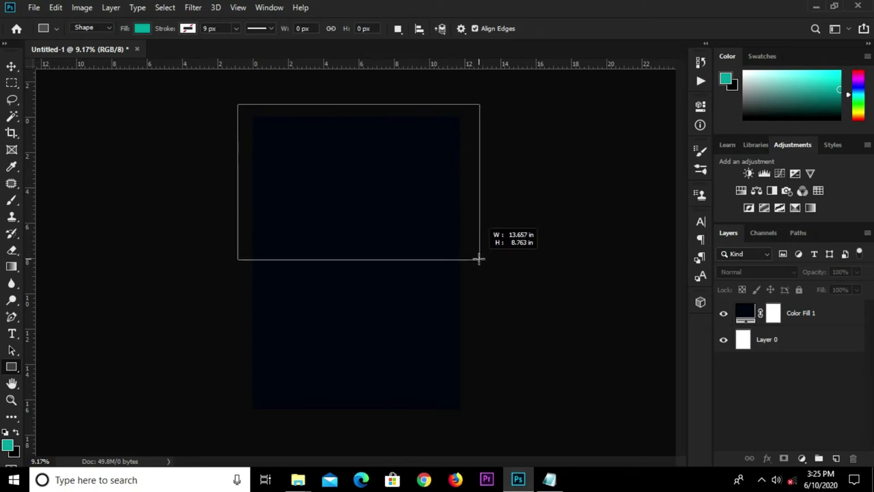
left_click_drag(481, 265, 479, 258)
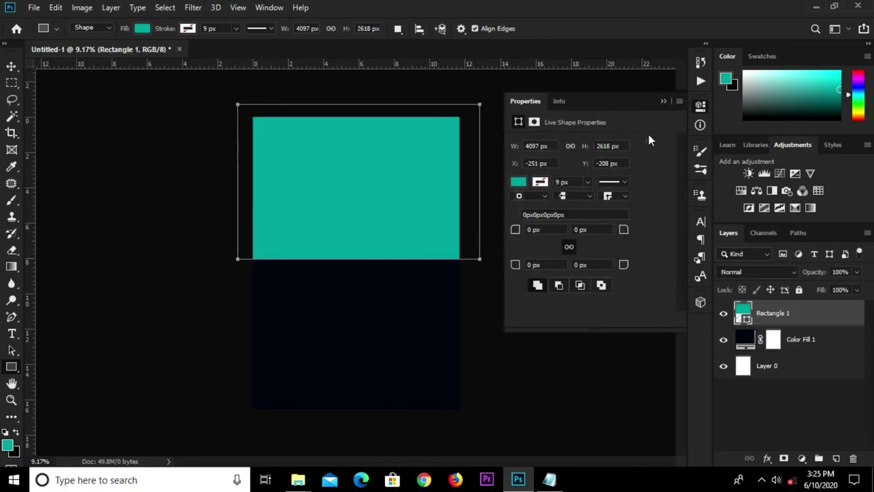
Step: Close the shape properties, return to Move, and pick the Add Anchor Point Tool
left_click(665, 101)
key("v")
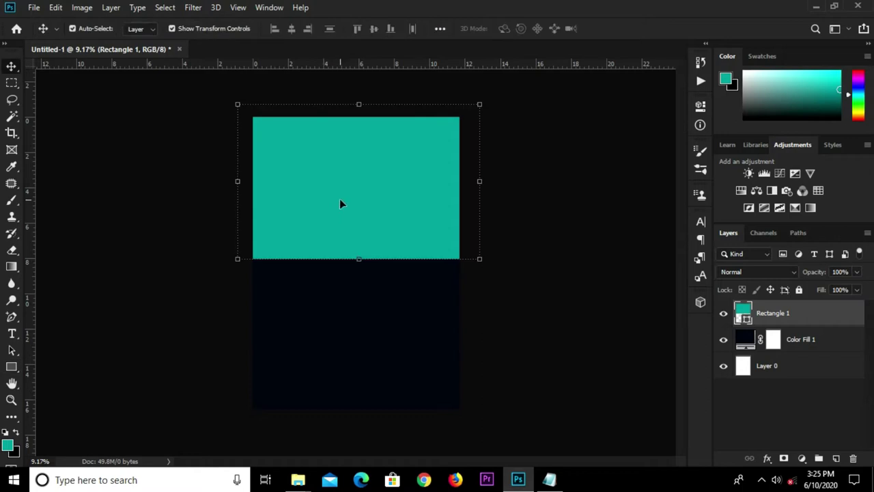
scroll(337, 202, "up", 1)
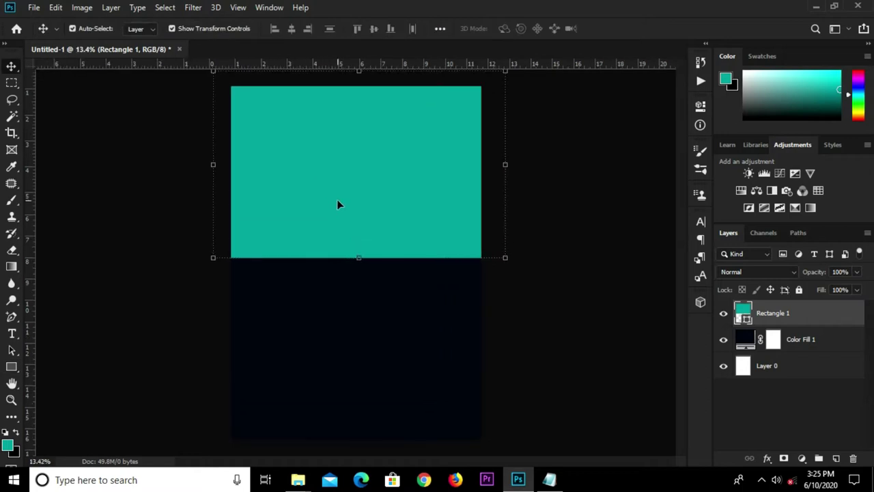
right_click(11, 316)
left_click(55, 351)
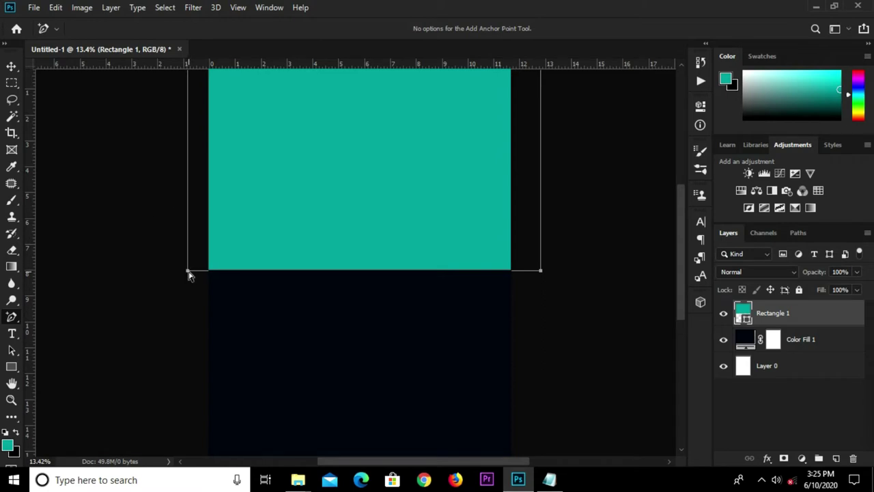
Step: Pull the rectangle's bottom-left corner down, convert it to a path, and bend a midpoint into a wave
left_click_drag(189, 276, 185, 320)
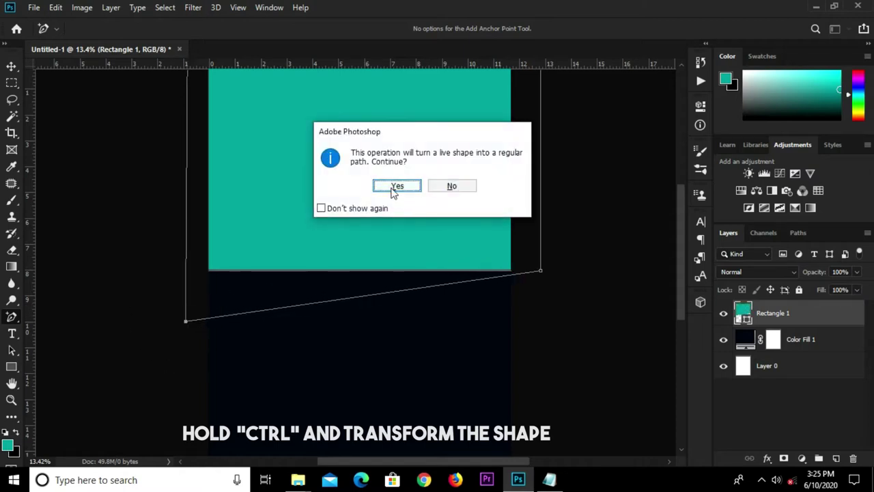
left_click(392, 189)
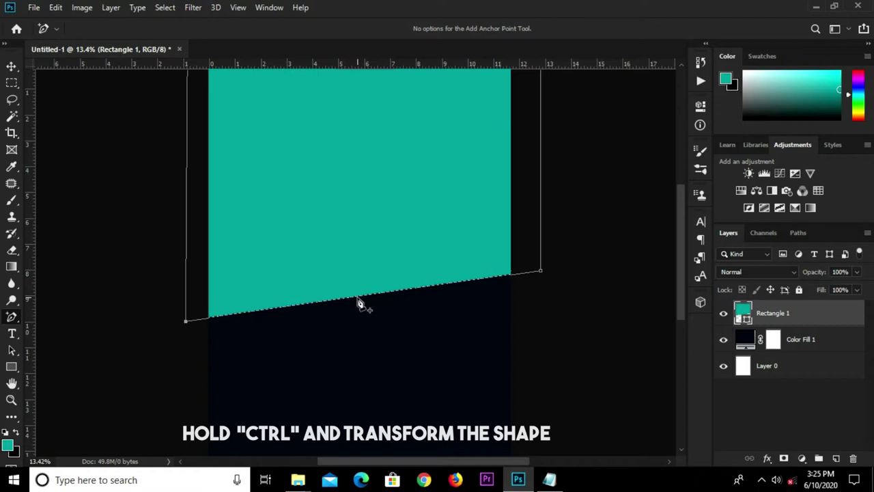
left_click_drag(356, 303, 352, 258)
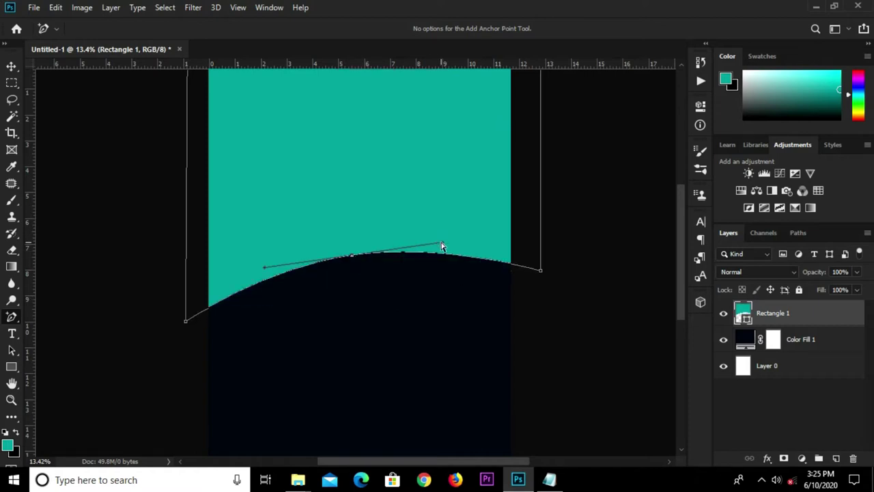
left_click_drag(442, 246, 434, 300)
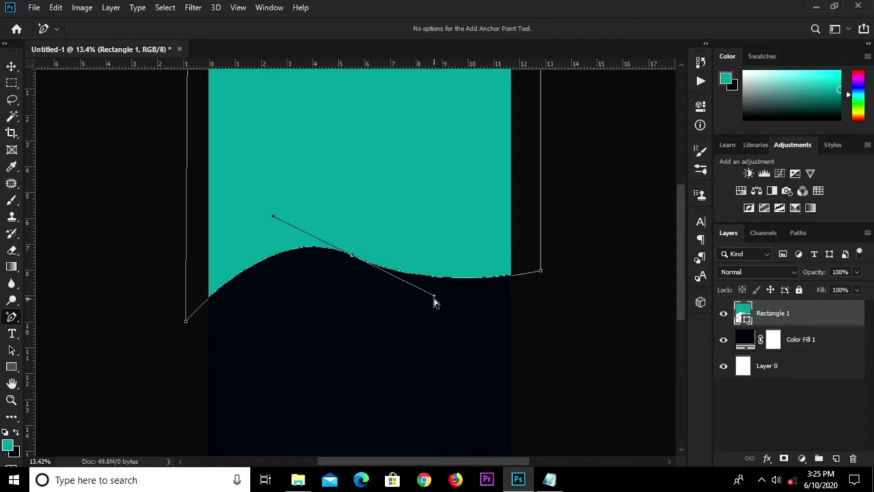
left_click_drag(437, 300, 432, 308)
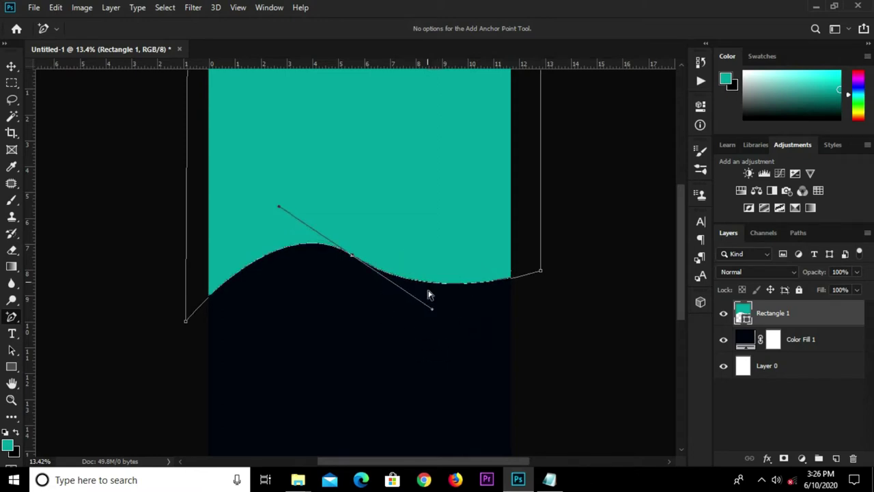
scroll(423, 232, "down", 2)
key("v")
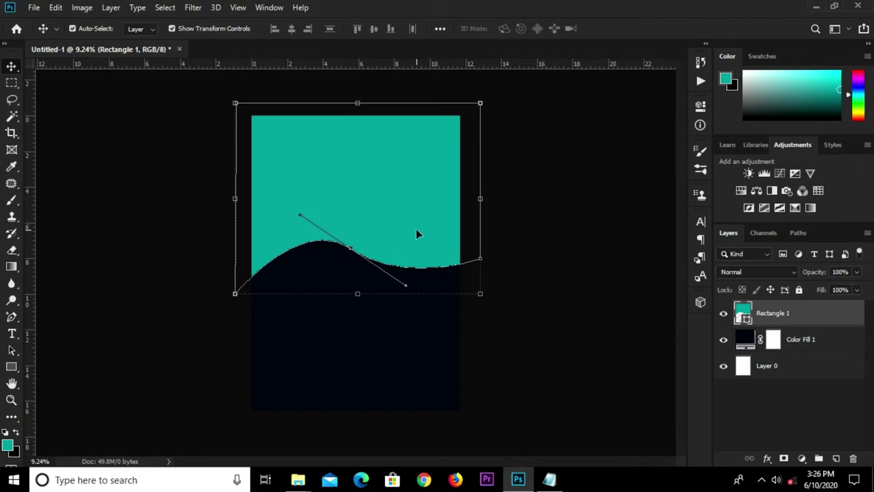
left_click(562, 208)
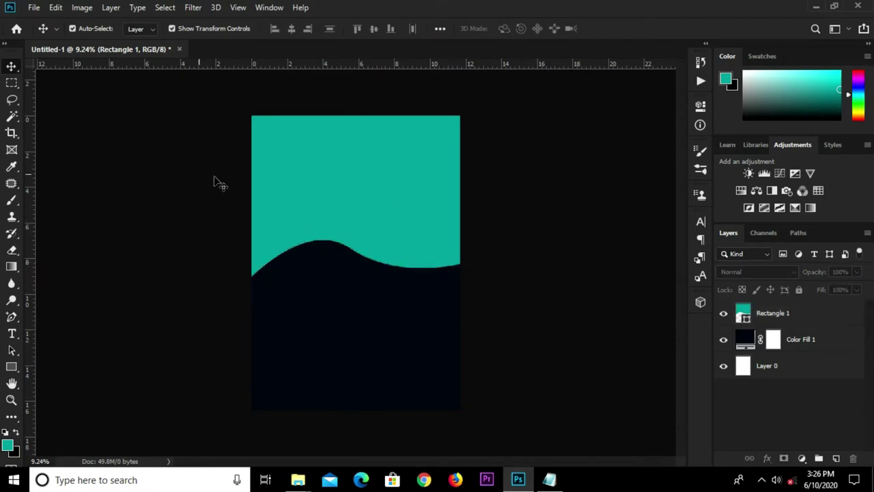
Step: Nudge the wave up slightly, then Place Embedded bg-slide1 from Downloads > Real Estate
left_click_drag(383, 195, 366, 191)
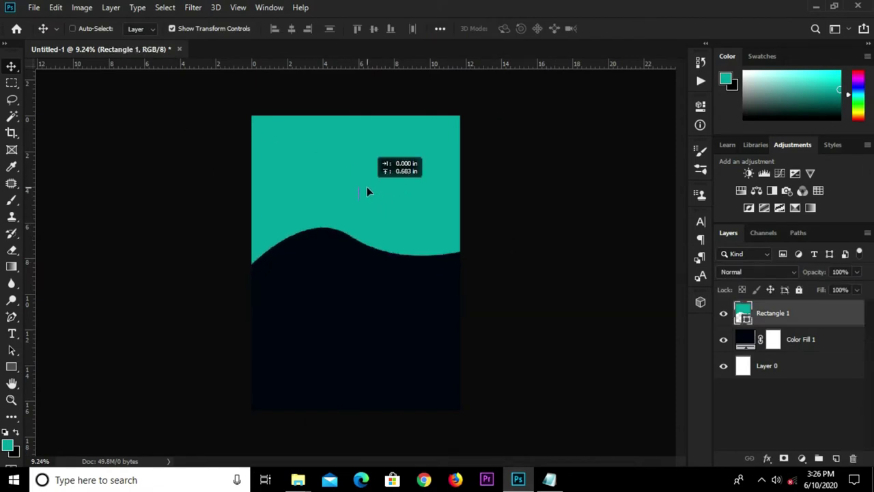
left_click(456, 234)
left_click(33, 8)
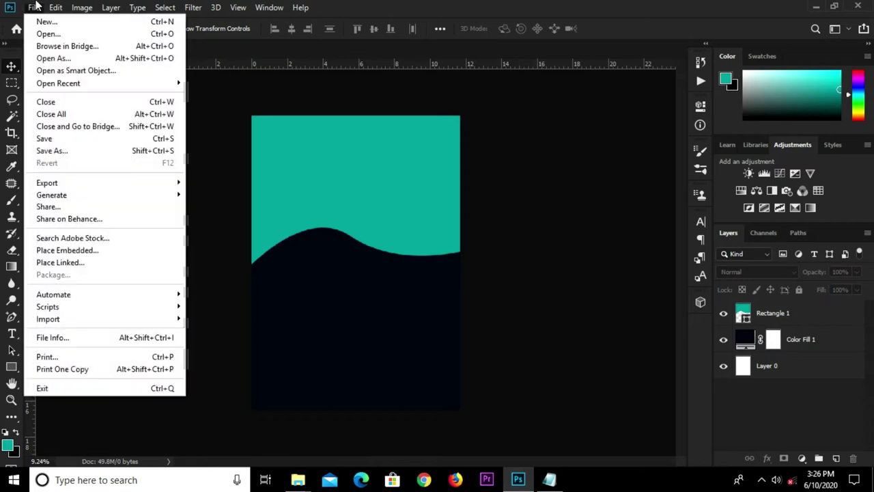
left_click(91, 251)
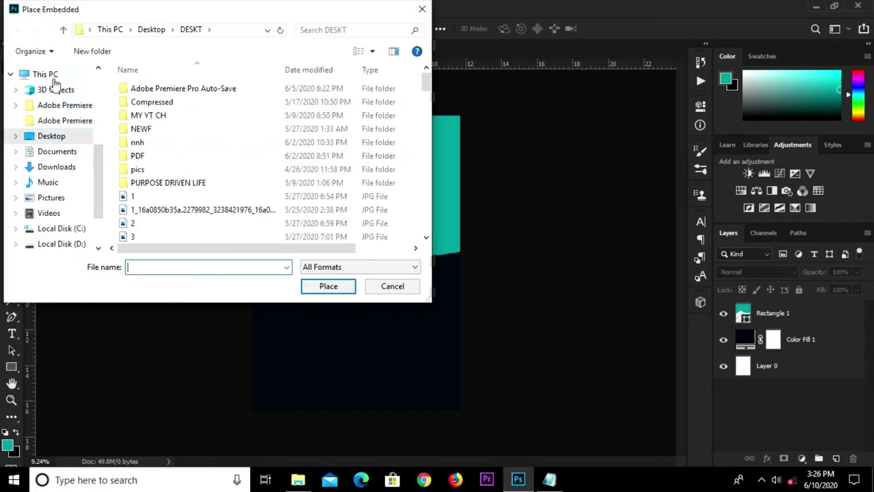
scroll(55, 96, "down", 2)
scroll(58, 170, "up", 3)
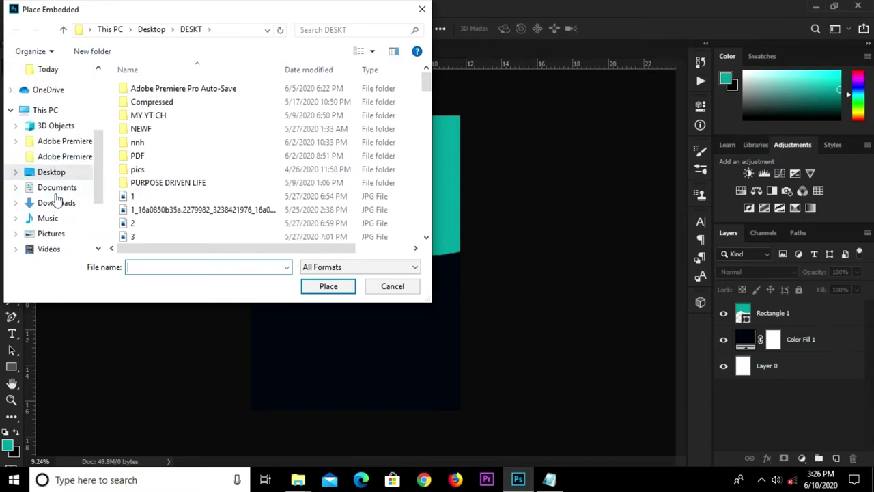
left_click(42, 202)
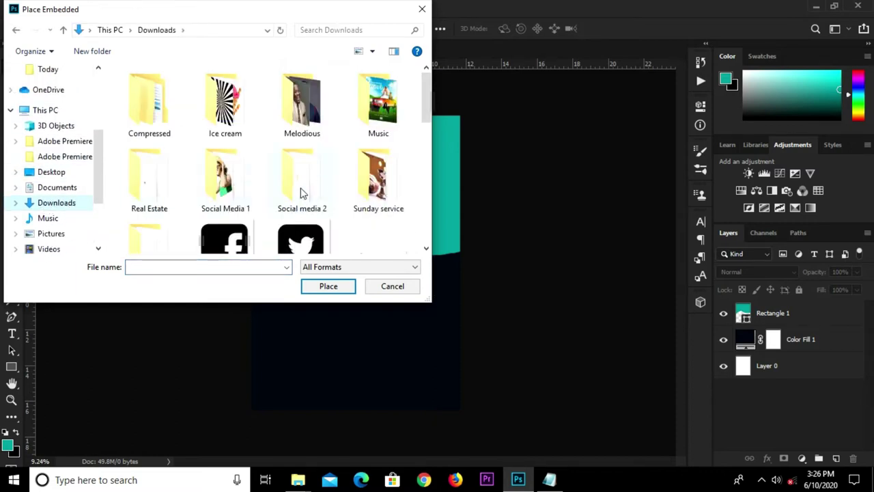
scroll(303, 193, "down", 1)
double_click(159, 120)
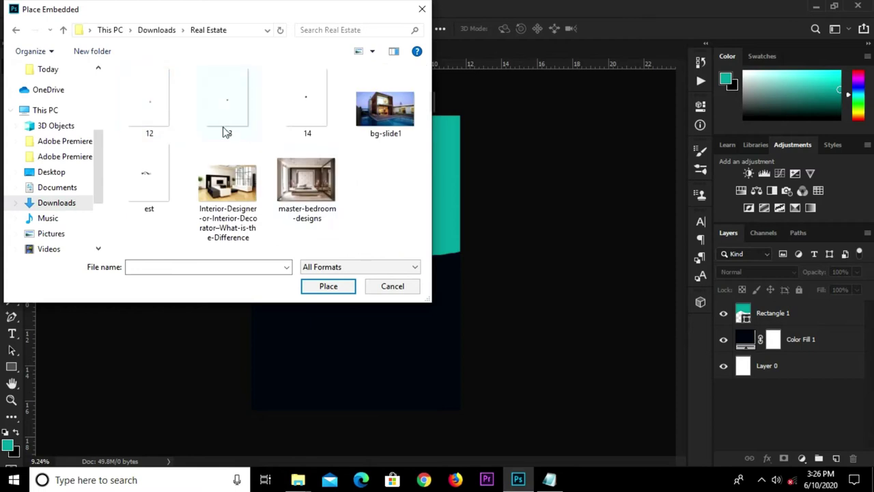
left_click(403, 112)
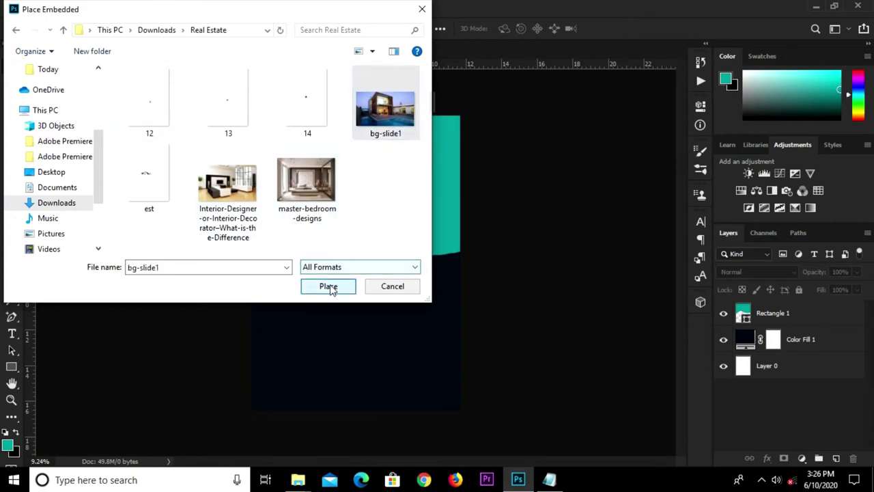
left_click(331, 286)
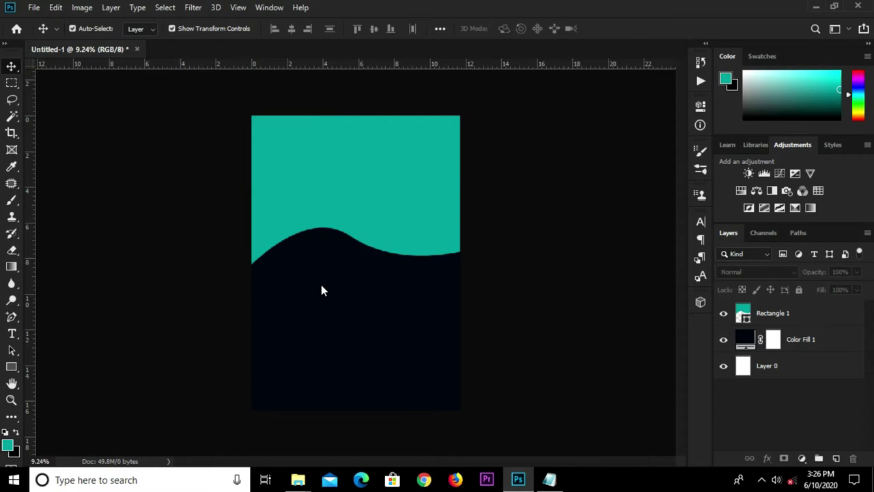
Step: Commit the placed house photo and drag it below the wave shape
left_click(488, 28)
left_click_drag(386, 121, 388, 191)
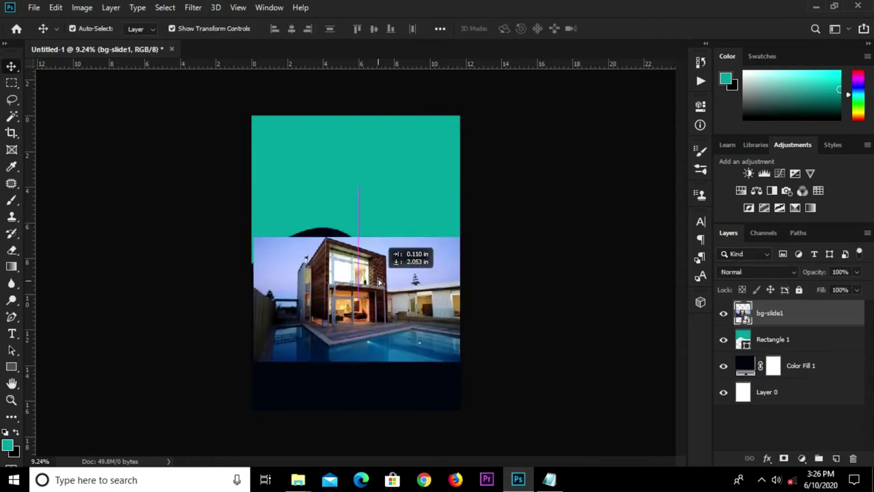
left_click(389, 197)
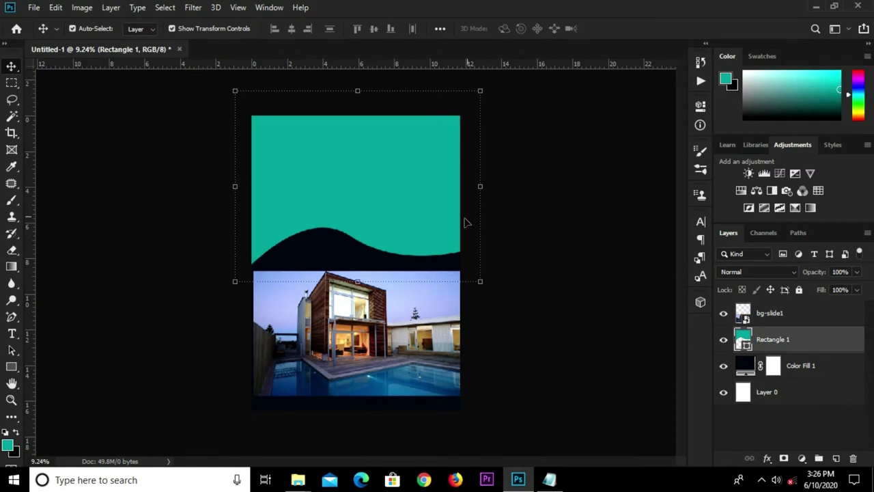
Step: Give the wave shape a white 30 px stroke and move the house photo to the flyer's top
left_click(10, 367)
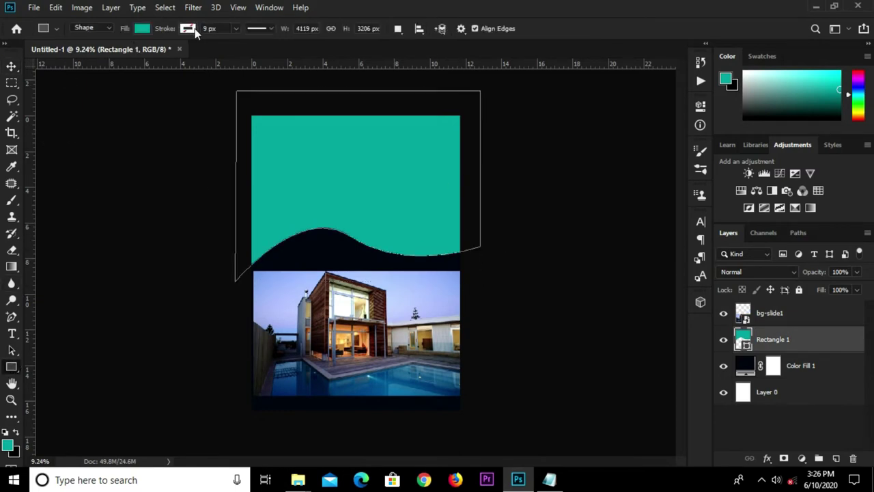
left_click(188, 29)
left_click(133, 95)
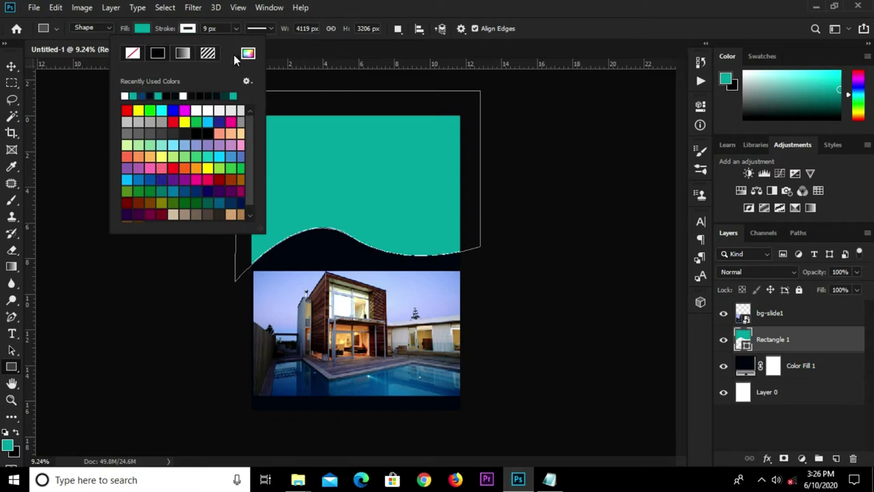
left_click(224, 29)
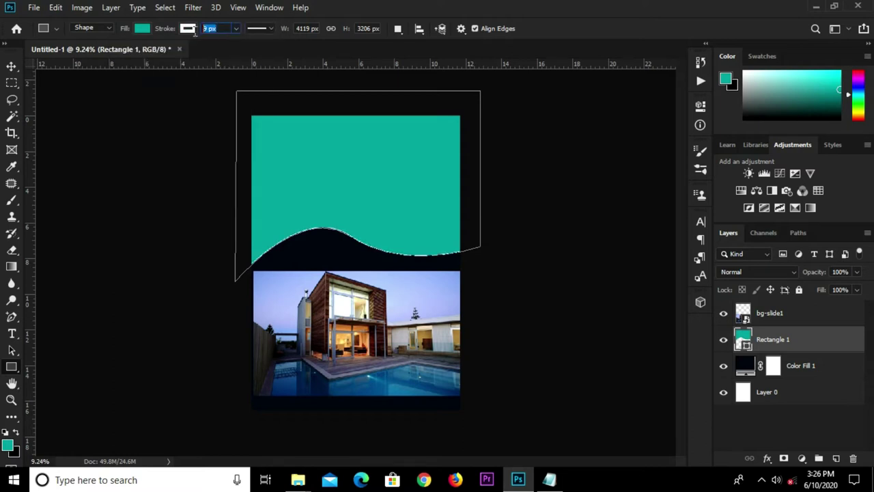
type("30")
type("35")
key("Return")
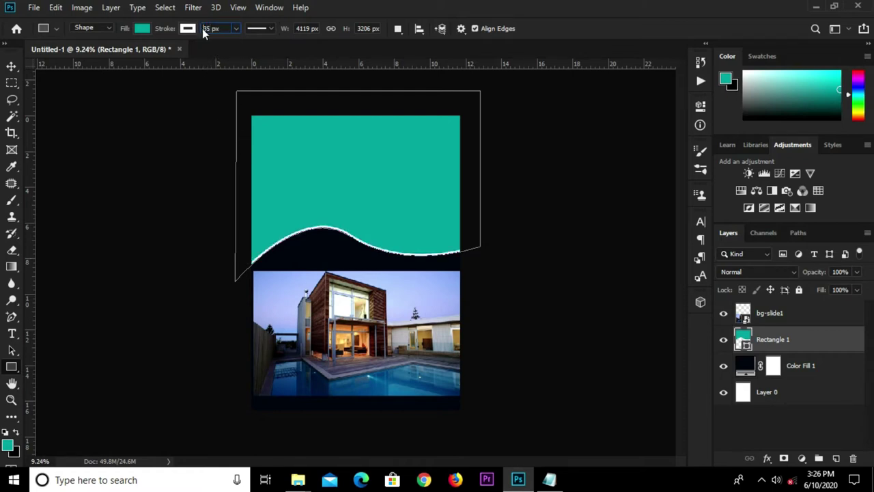
key("v")
left_click_drag(376, 377, 340, 188)
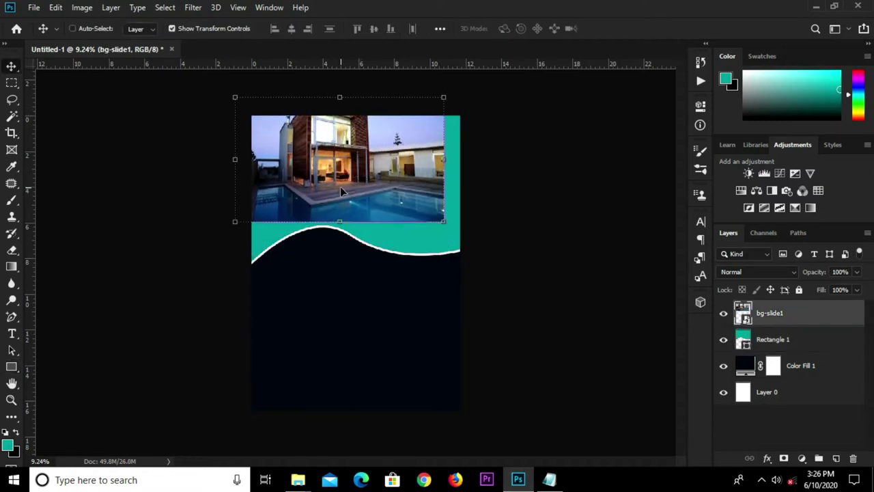
Step: Enlarge and reposition the house photo with Free Transform to cover the flyer top
key("ctrl+t")
left_click_drag(445, 221, 492, 262)
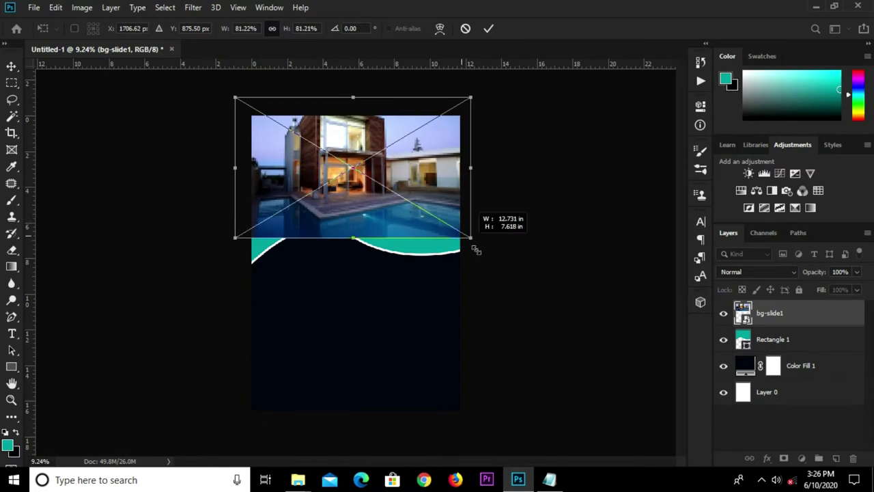
left_click_drag(357, 216, 356, 229)
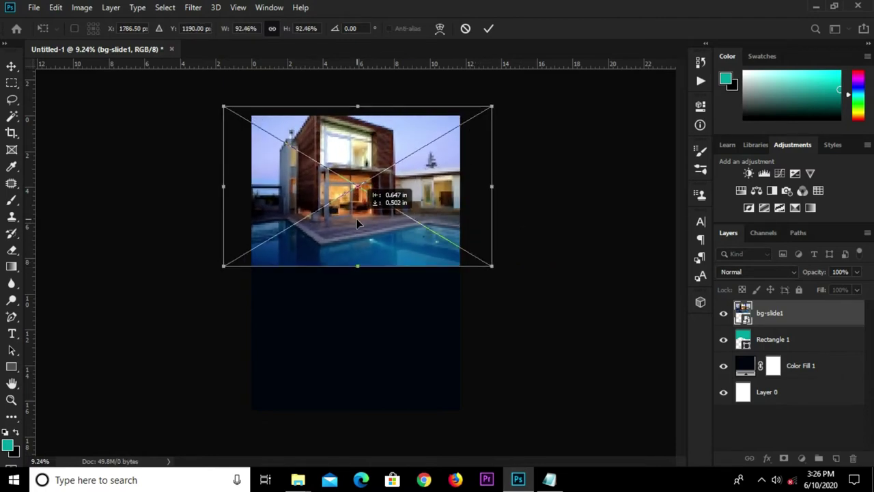
key("Up")
key("Up")
key("Up")
key("Up")
key("Up")
key("Up")
key("Up")
key("Up")
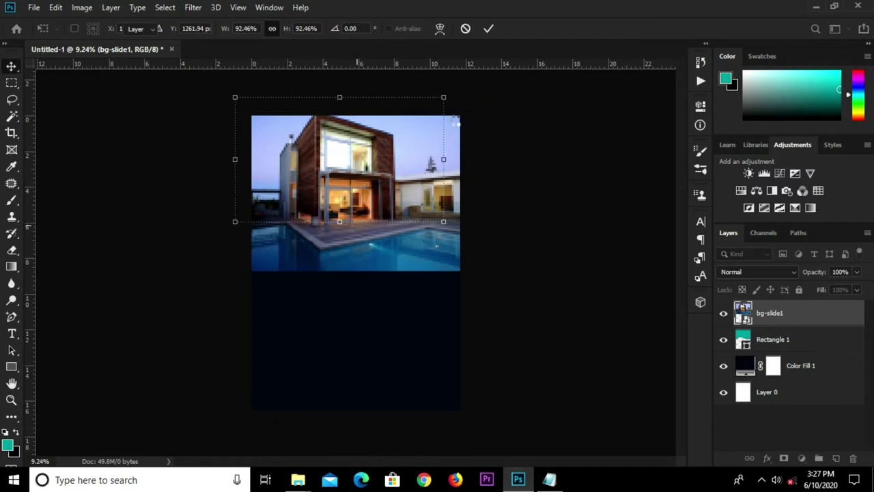
left_click(488, 28)
Step: Clip the bg-slide1 photo into the wave shape, then bring up Rectangle 1's blending options
left_click(792, 312)
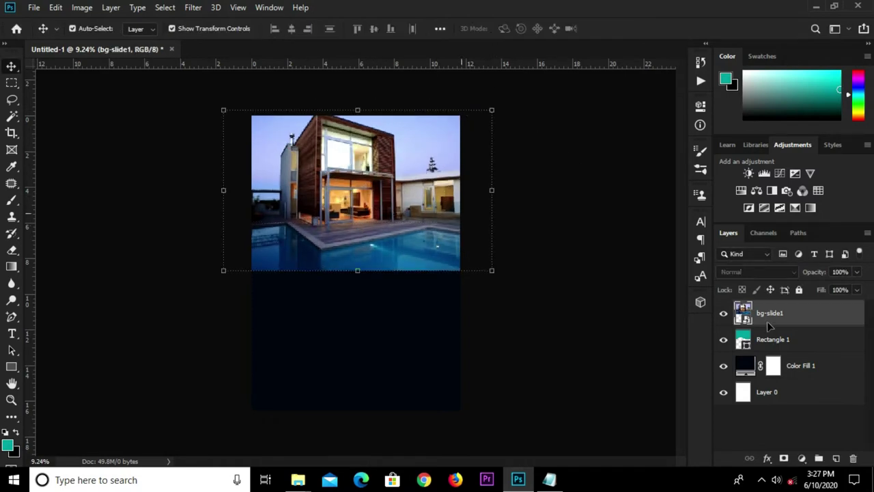
right_click(789, 314)
left_click(642, 277)
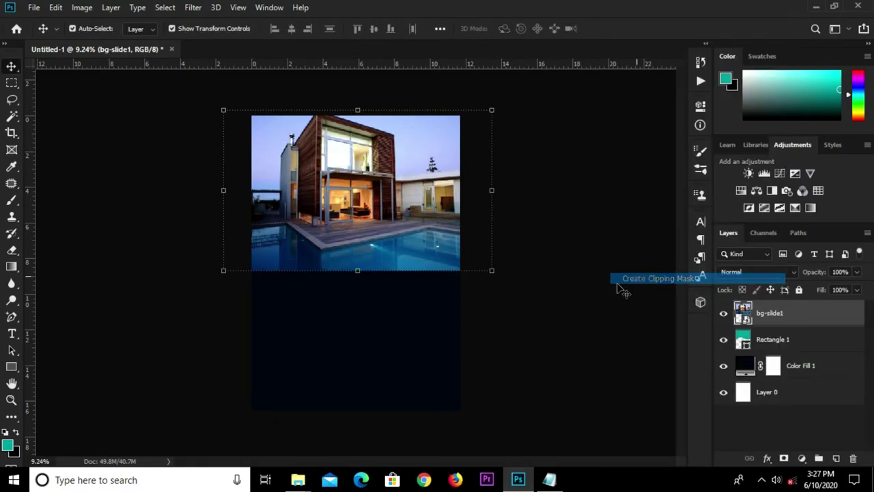
left_click(789, 346)
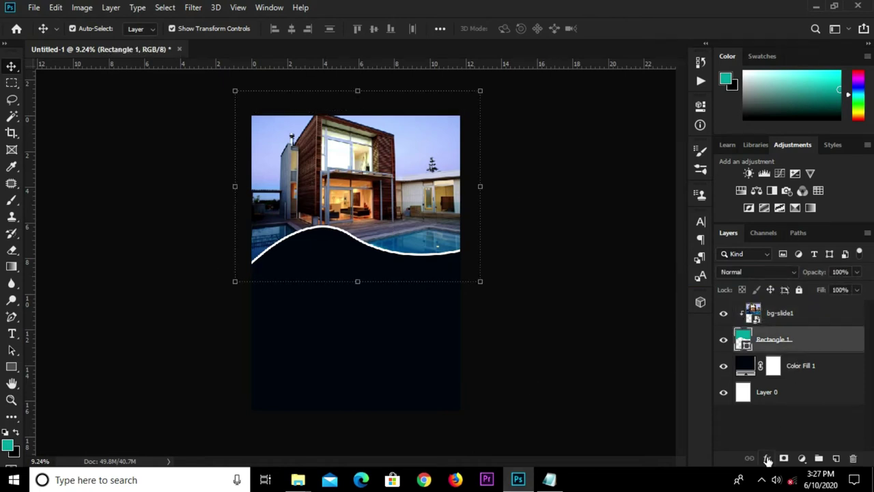
left_click(767, 457)
left_click(800, 332)
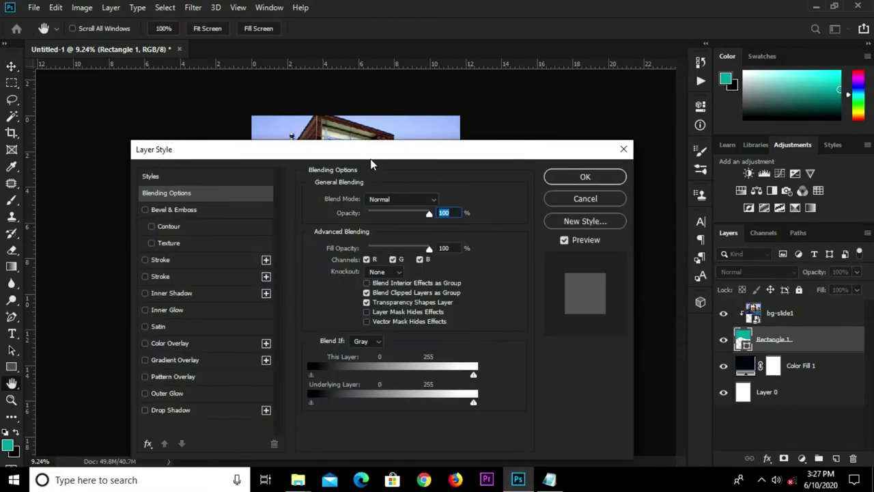
Step: Add a Drop Shadow to Rectangle 1 at 90° angle, 45 px distance and 24% spread
mouse_move(361, 157)
left_mouse_down()
mouse_move(380, 158)
mouse_move(456, 85)
left_mouse_up()
left_click(267, 337)
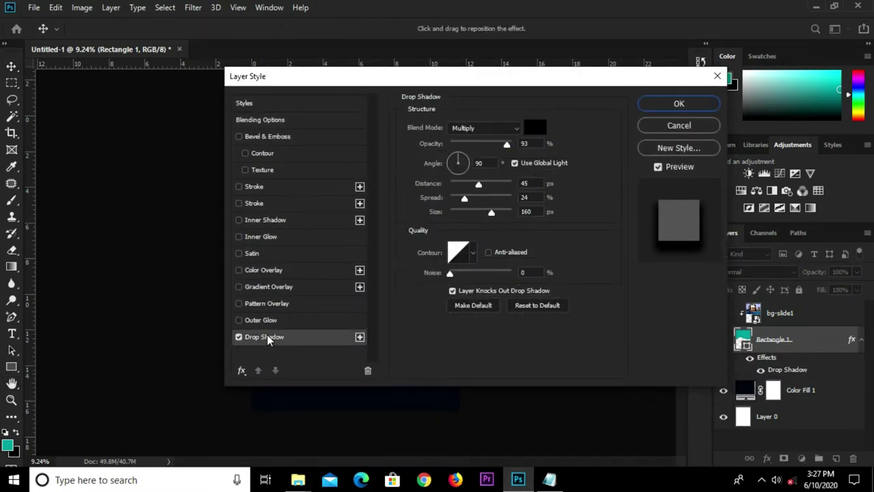
left_click(488, 163)
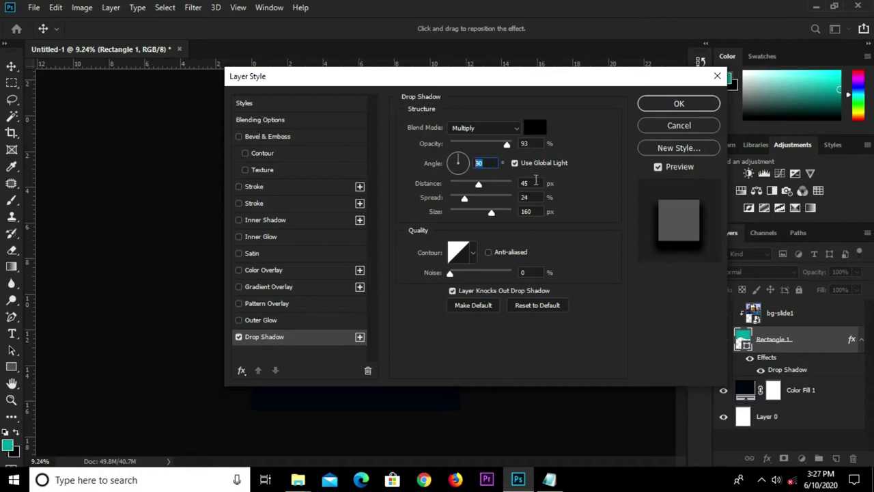
double_click(526, 183)
type("2")
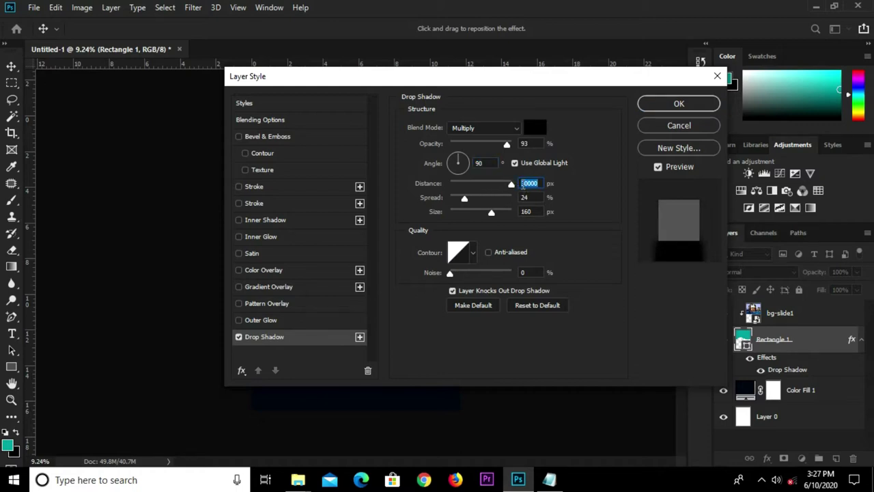
type("5")
left_click(536, 198)
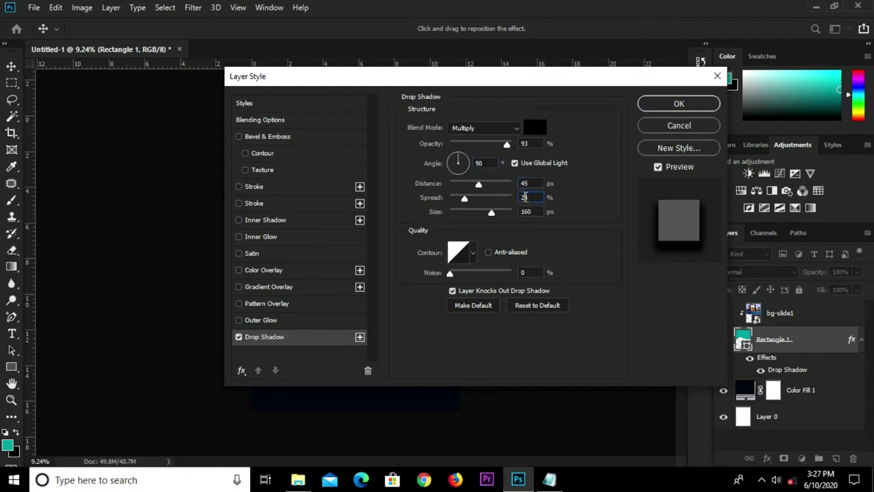
double_click(528, 211)
left_click(655, 103)
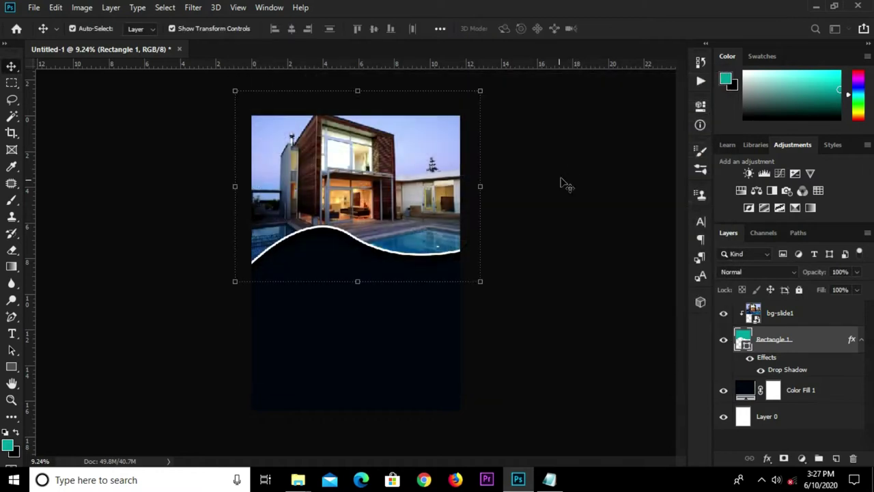
Step: Draw a new rectangle at the photo's top right with strongly rounded 161 px corners
left_click(535, 226)
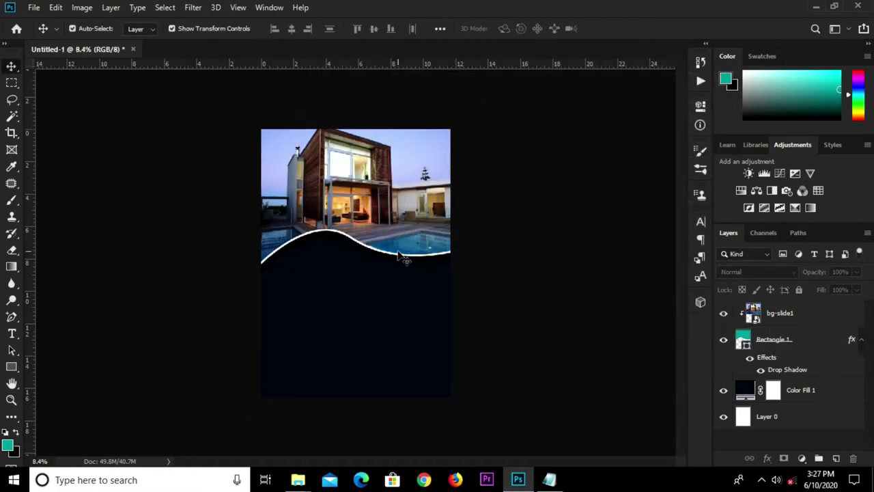
right_click(11, 369)
left_click(57, 365)
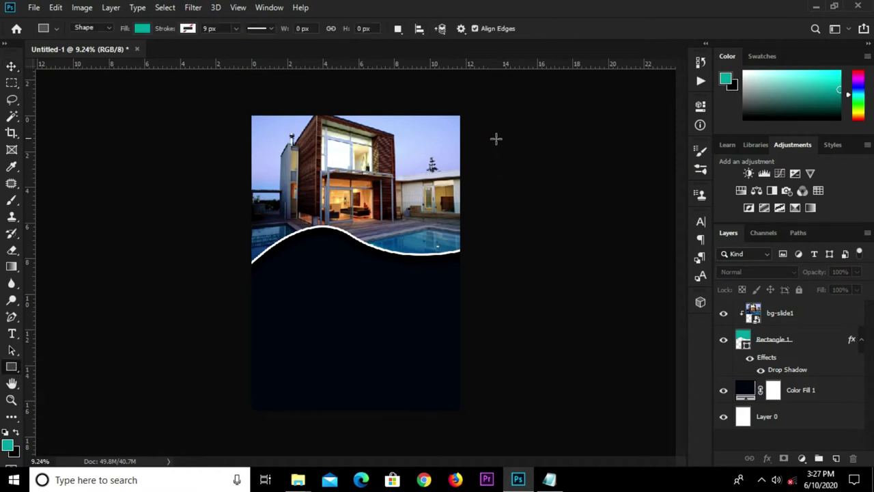
scroll(424, 122, "up", 3)
left_click_drag(396, 119, 533, 202)
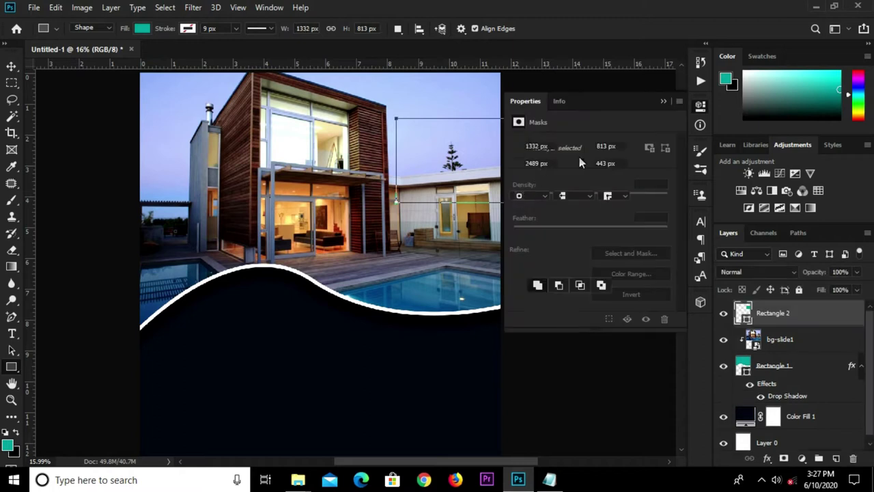
left_click_drag(624, 231, 674, 235)
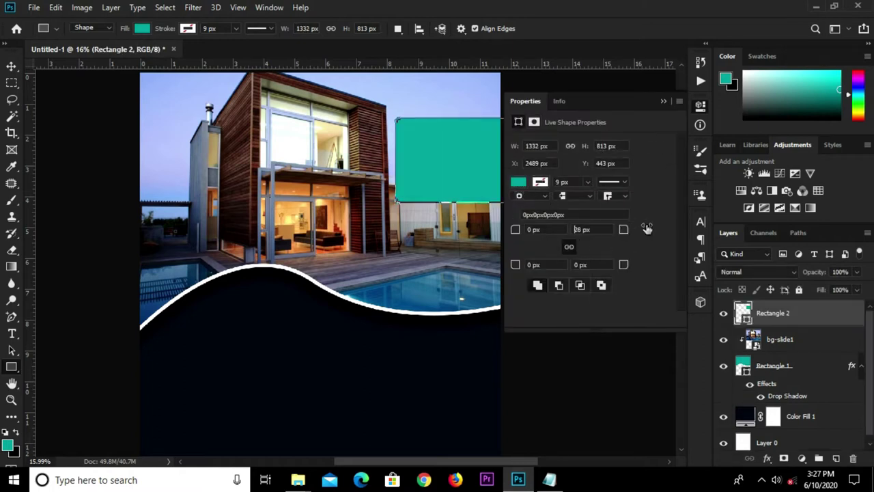
left_click_drag(625, 231, 676, 234)
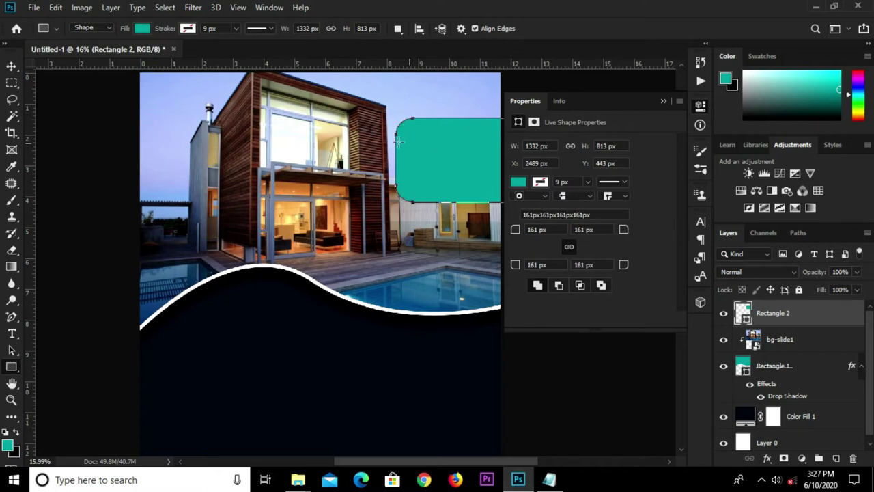
Step: Fill the rounded rectangle with dark blue 0b4579 copied from the notes
left_click(518, 185)
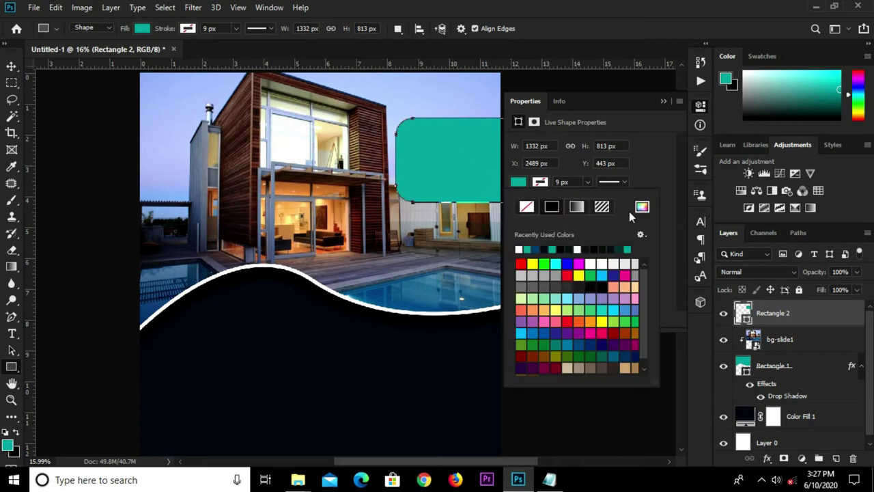
left_click(642, 207)
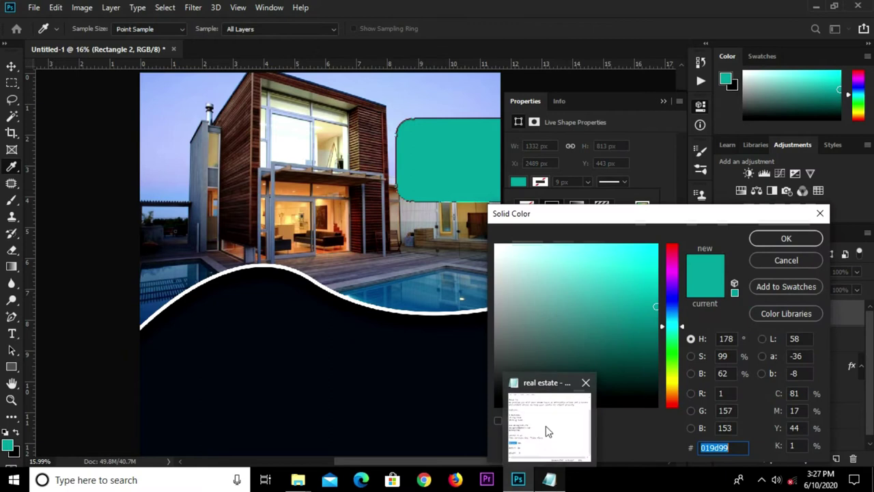
left_click(543, 408)
left_click_drag(524, 350, 493, 350)
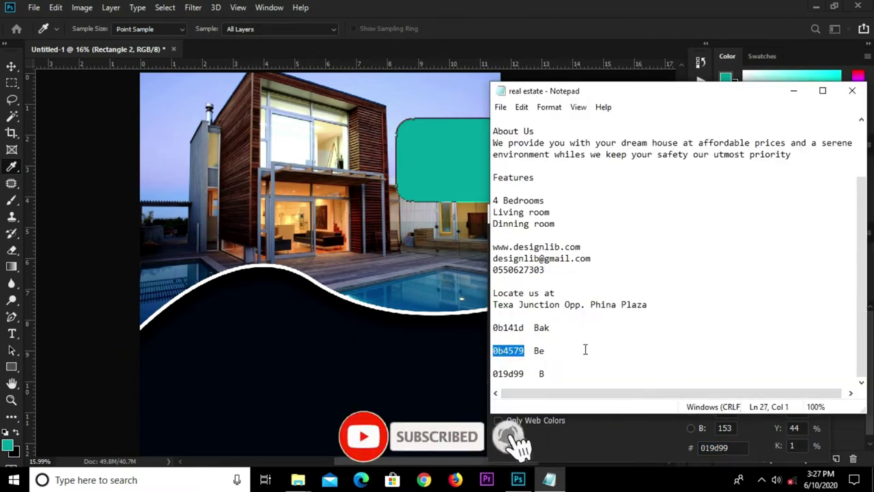
left_click(473, 375)
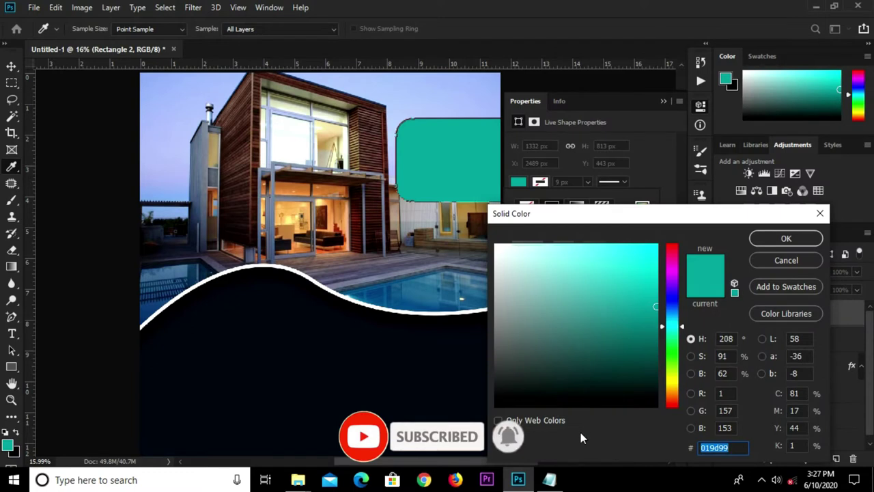
type("0b4579")
left_click(785, 238)
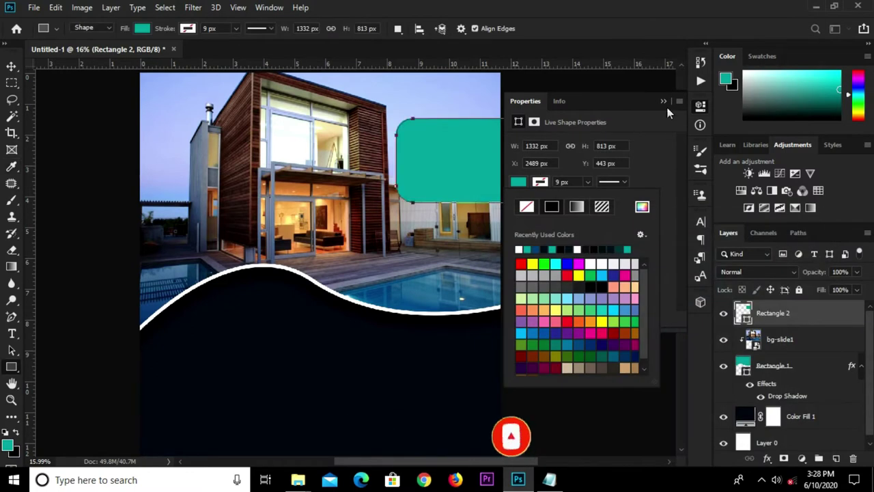
left_click(662, 102)
Step: Move the blue rectangle up to the canvas top edge and enlarge it
key("v")
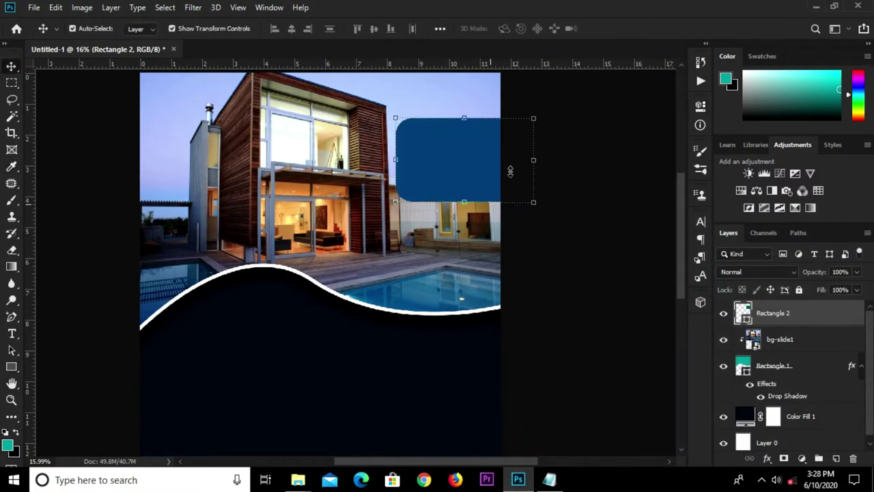
scroll(482, 139, "down", 1)
scroll(481, 146, "down", 1)
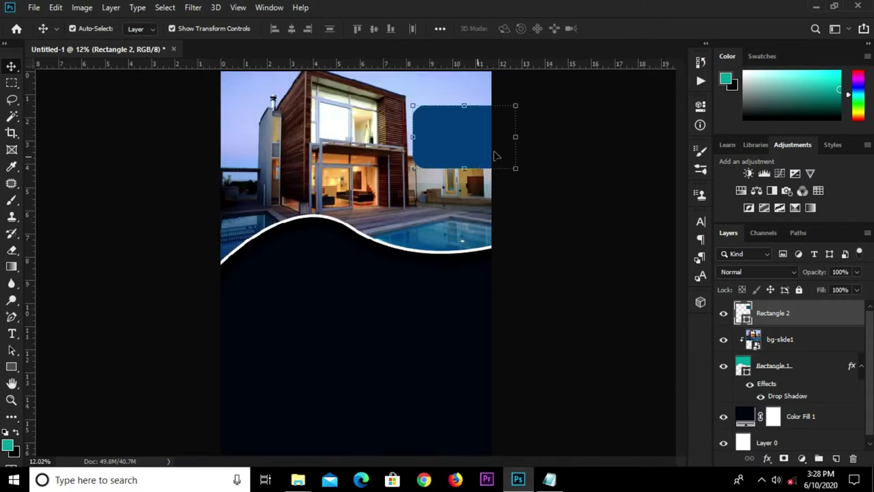
scroll(433, 74, "up", 1)
scroll(478, 157, "up", 1)
left_click_drag(478, 168, 486, 147)
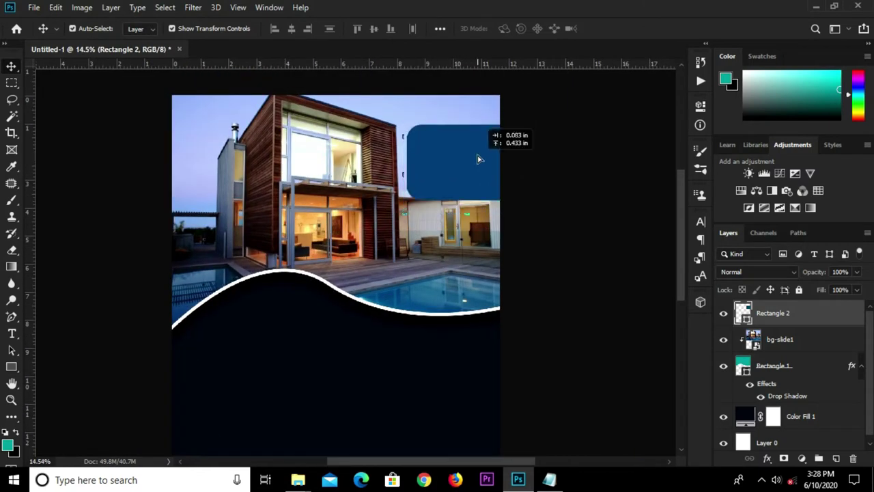
left_click_drag(524, 171, 547, 194)
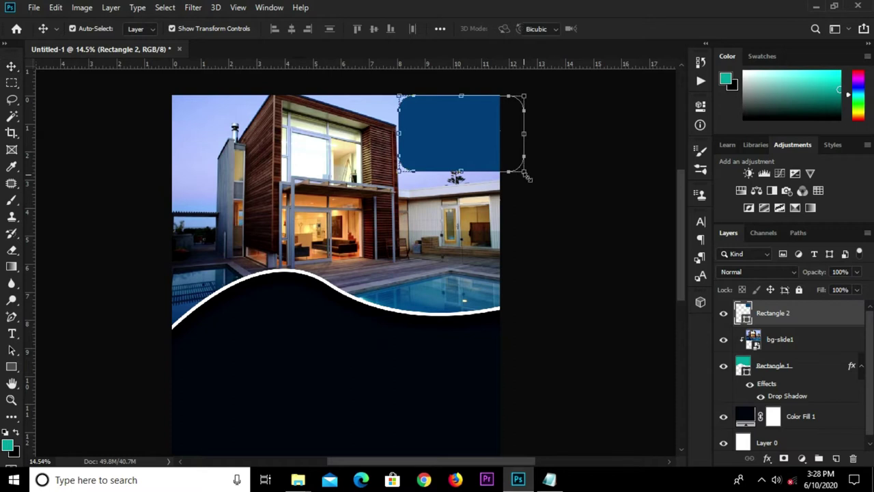
key("Return")
Step: Rotate the blue rectangle to about −62° and scale it to about 163% at the top edge
key("ctrl+t")
mouse_move(555, 181)
left_mouse_down()
mouse_move(540, 88)
mouse_move(537, 141)
left_mouse_up()
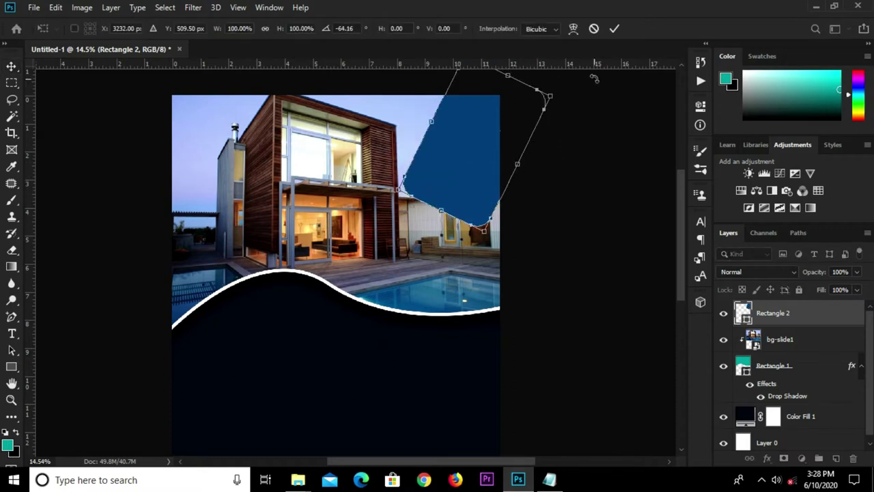
left_click_drag(565, 95, 543, 70)
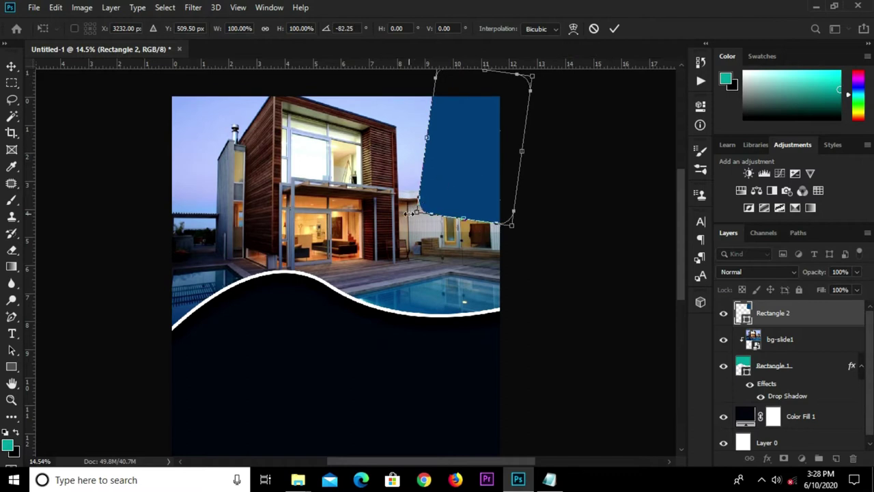
mouse_move(384, 225)
left_mouse_down()
mouse_move(447, 193)
mouse_move(444, 134)
left_mouse_up()
scroll(524, 111, "down", 2)
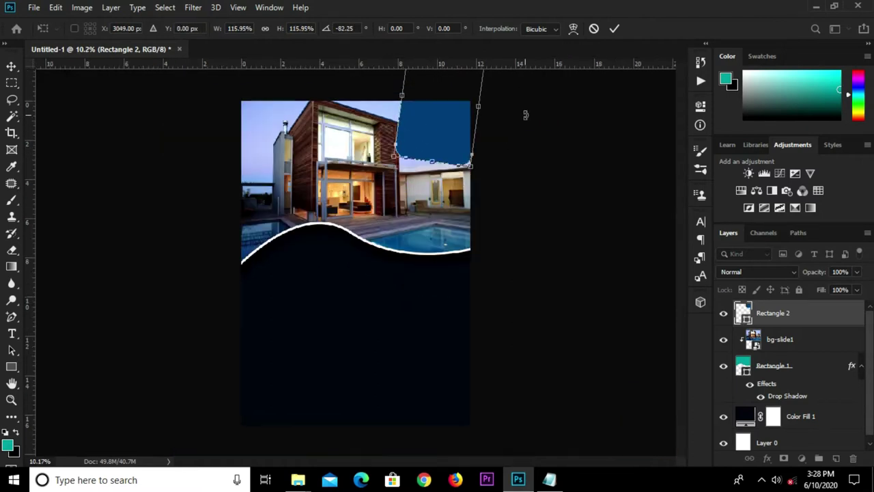
scroll(514, 103, "down", 2)
left_click_drag(469, 96, 510, 114)
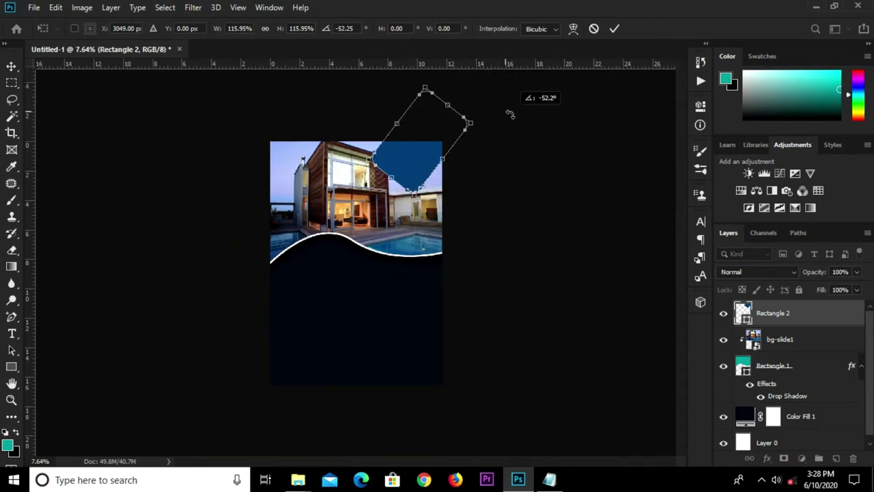
left_click_drag(414, 193, 443, 221)
scroll(437, 175, "up", 5)
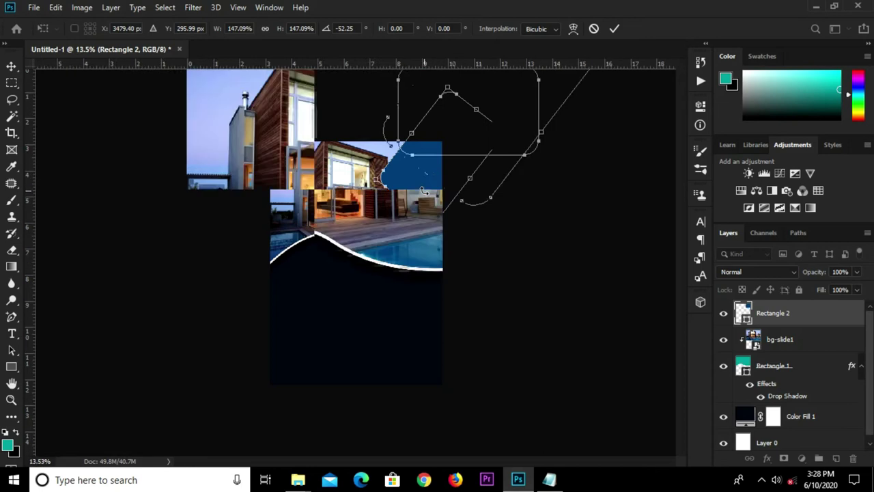
scroll(460, 136, "down", 2)
left_click_drag(456, 144, 468, 131)
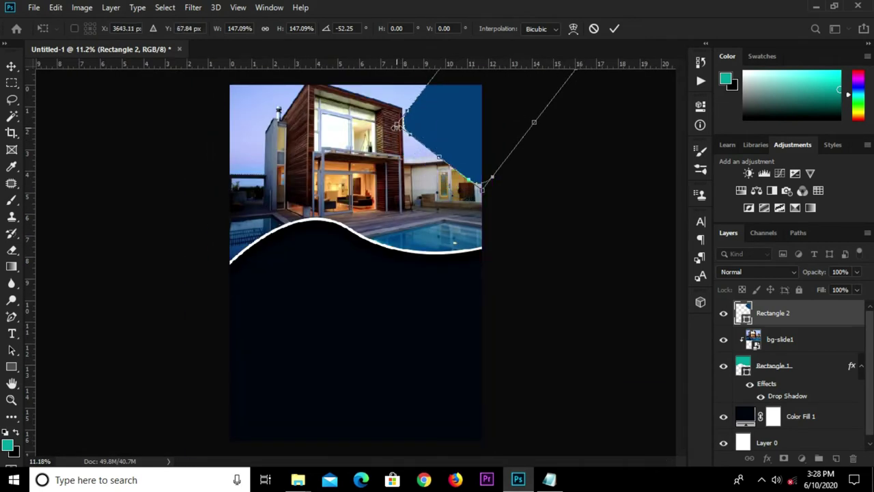
left_click_drag(398, 124, 378, 137)
left_click_drag(527, 174, 541, 165)
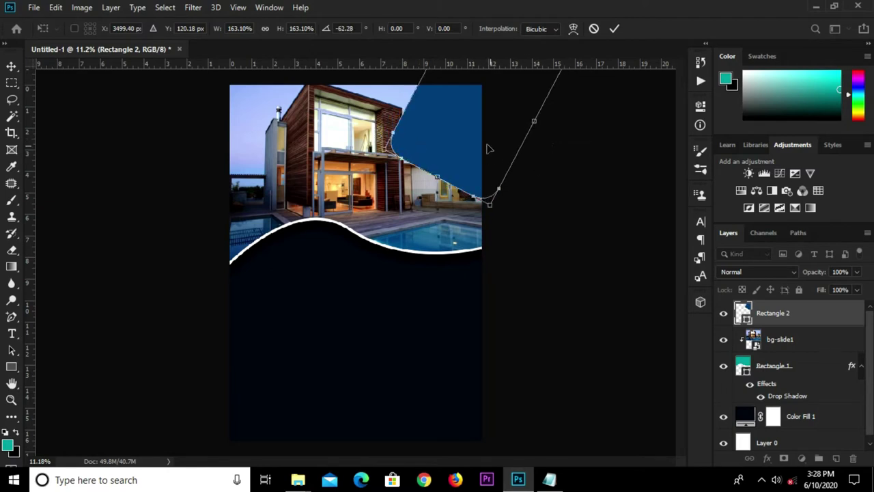
left_click(616, 30)
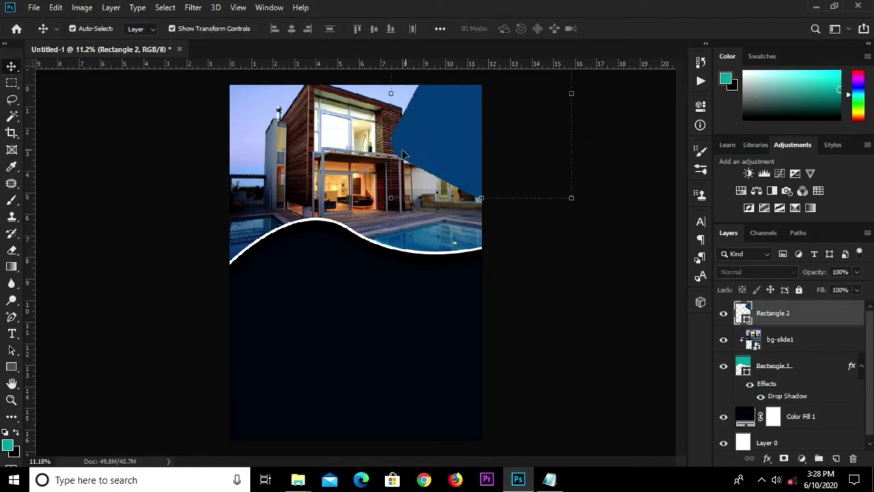
Step: Enlarge the blue panel slightly twice and nudge it into its final position
key("ctrl+t")
left_click_drag(390, 198, 382, 206)
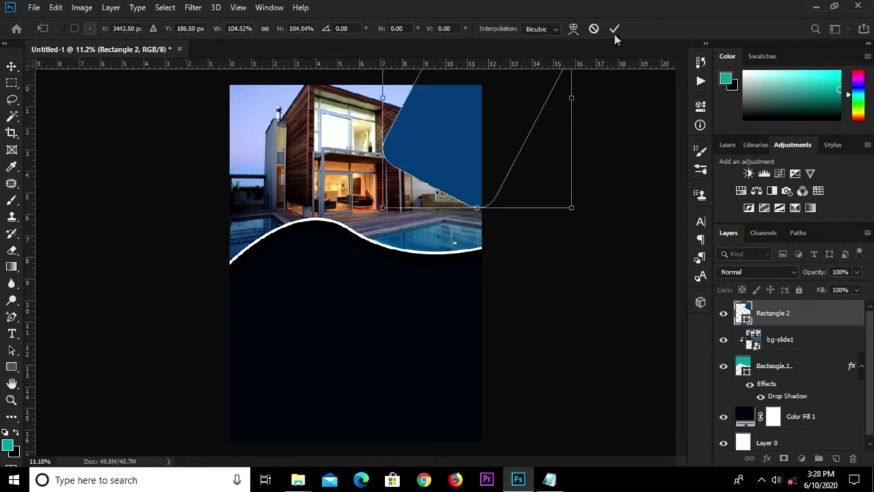
type("344")
key("Return")
left_click_drag(444, 140, 437, 141)
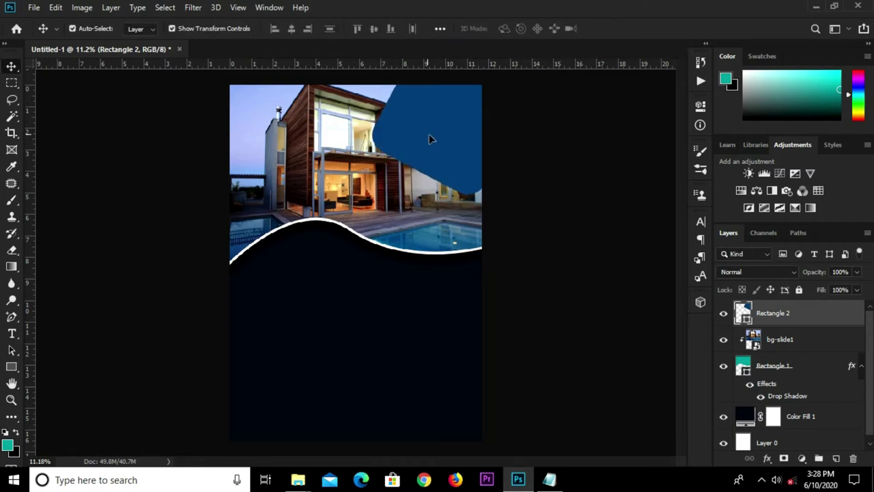
left_click_drag(438, 141, 443, 141)
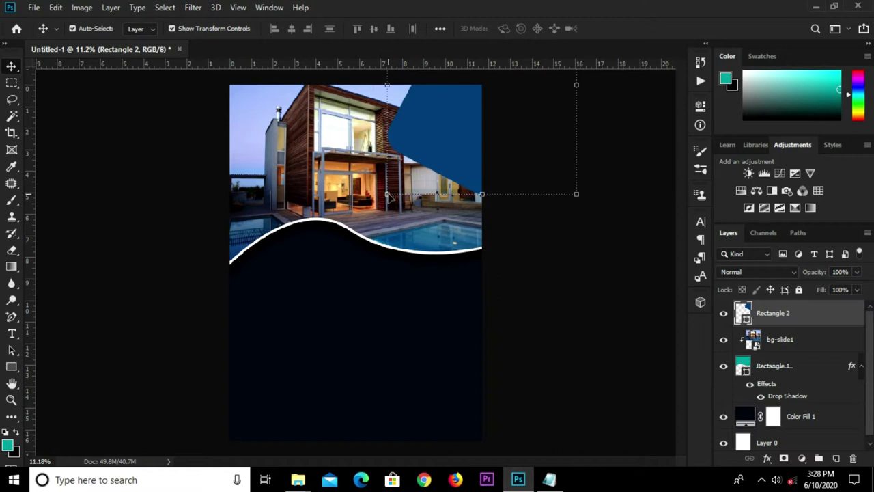
key("ctrl+t")
left_click_drag(390, 196, 380, 201)
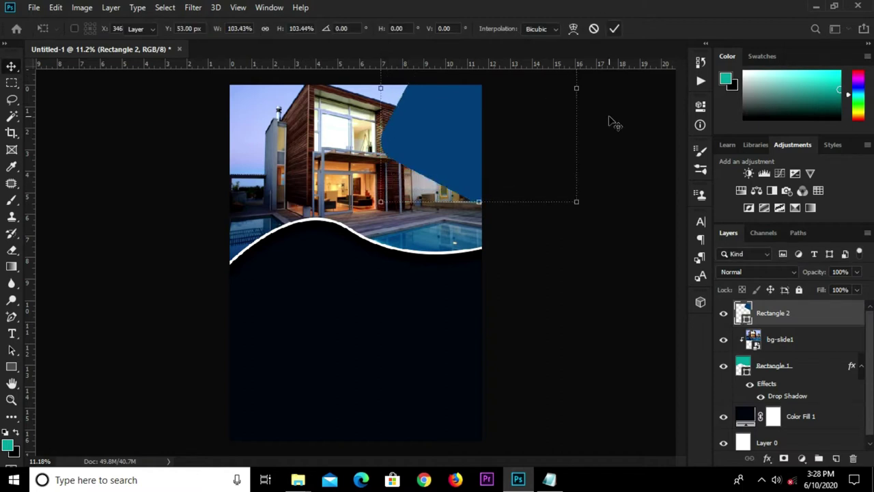
key("Return")
scroll(601, 136, "down", 2)
left_click(589, 152, "ctrl")
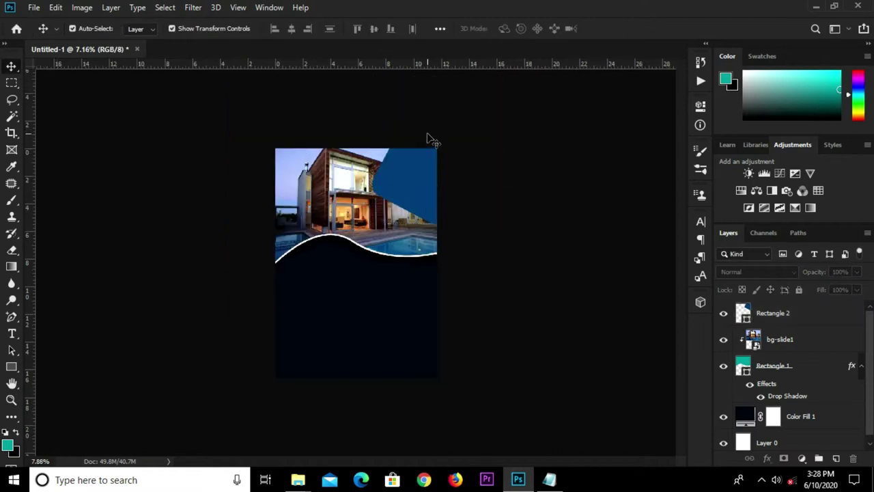
Step: Place the est logo file into the flyer as an embedded layer
scroll(428, 138, "up", 1)
left_click(30, 7)
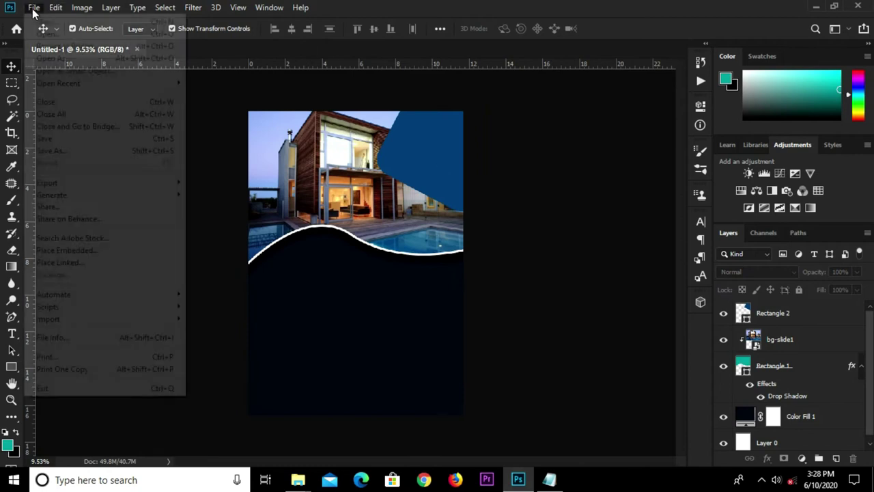
left_click(84, 250)
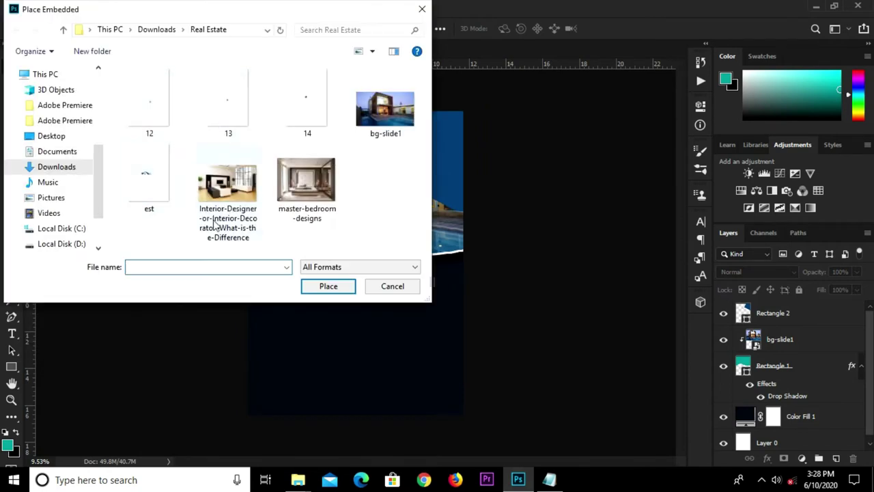
left_click(153, 180)
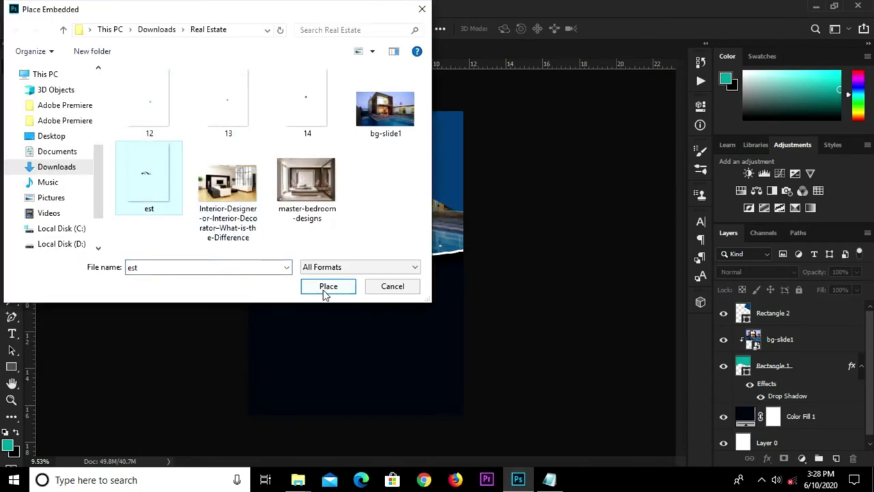
left_click(324, 289)
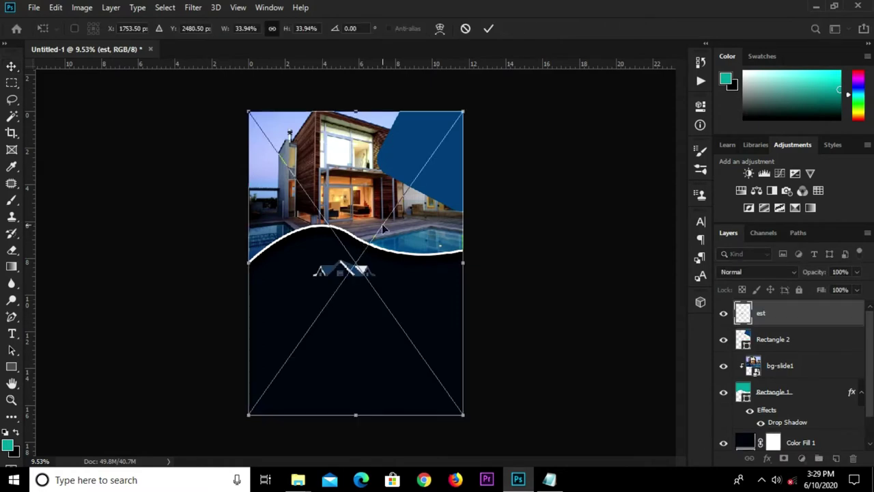
left_click(492, 30)
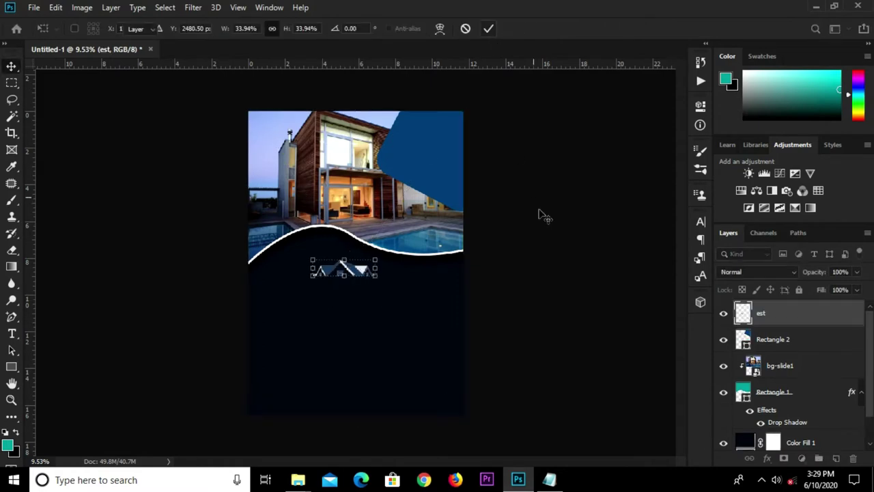
Step: Add a white ffffff Color Overlay effect to the est logo
left_click(767, 459)
left_click(792, 406)
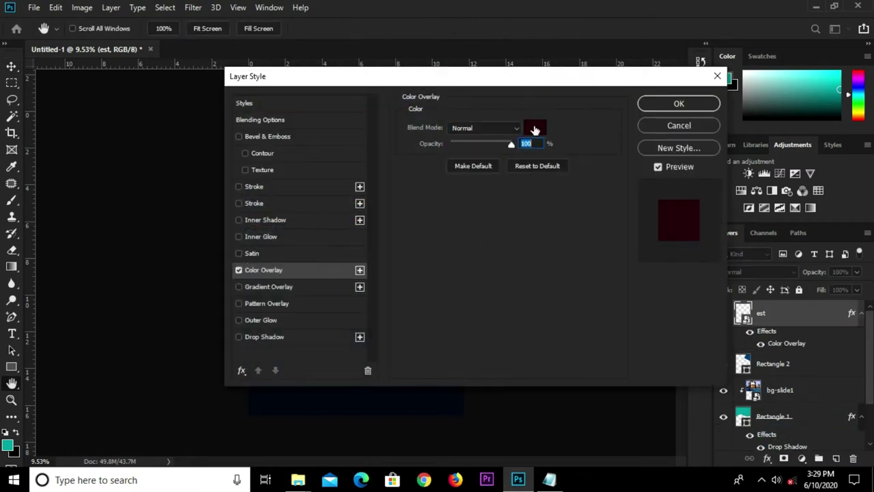
left_click(535, 128)
type("ffffff")
left_click(761, 240)
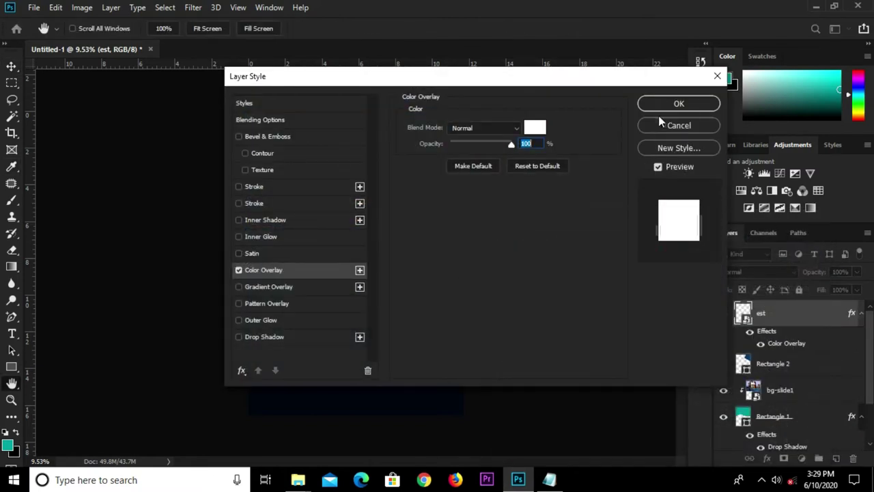
left_click(657, 106)
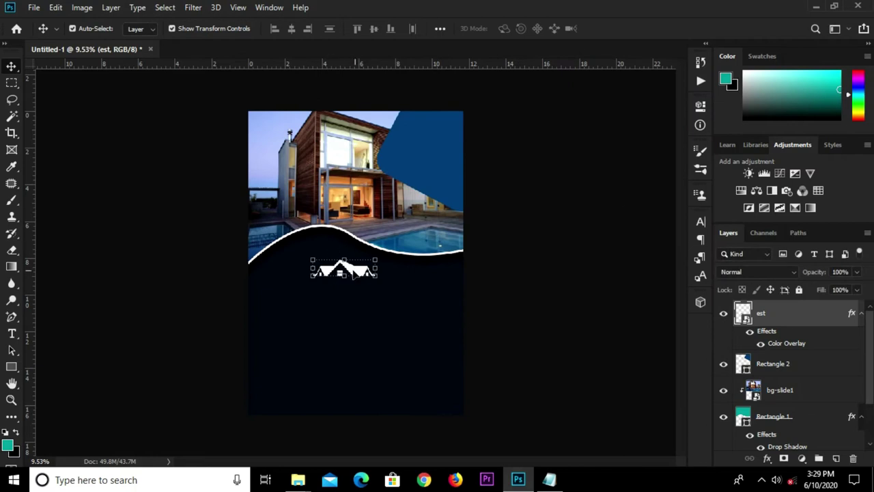
Step: Move the white logo onto the top of the blue corner panel
left_click_drag(355, 274, 439, 134)
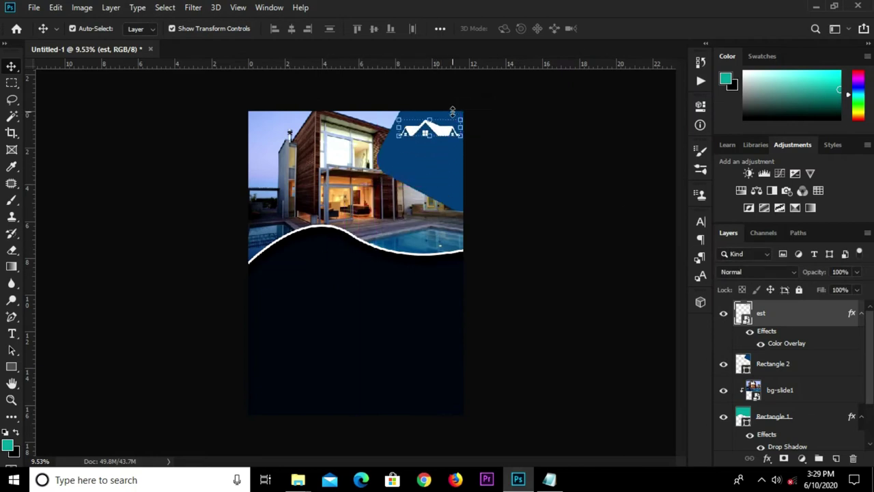
scroll(437, 133, "up", 2)
left_click_drag(451, 136, 444, 137)
left_click(535, 197)
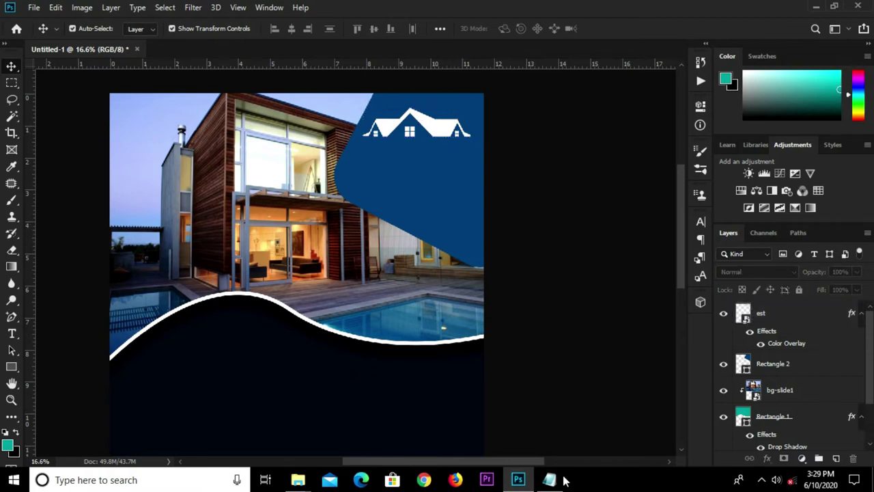
Step: Copy 'Morden' from the text notes and add it as a new text line on the flyer
left_click(550, 478)
scroll(550, 161, "up", 3)
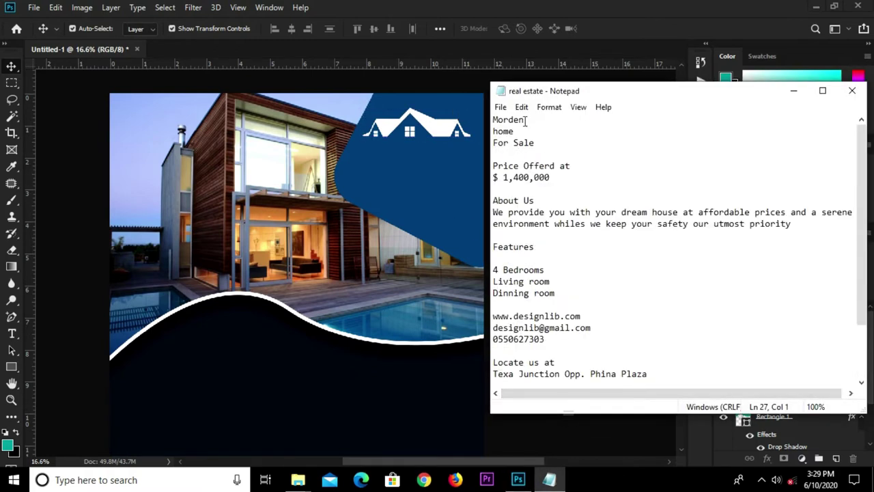
right_click(494, 119)
left_click(542, 159)
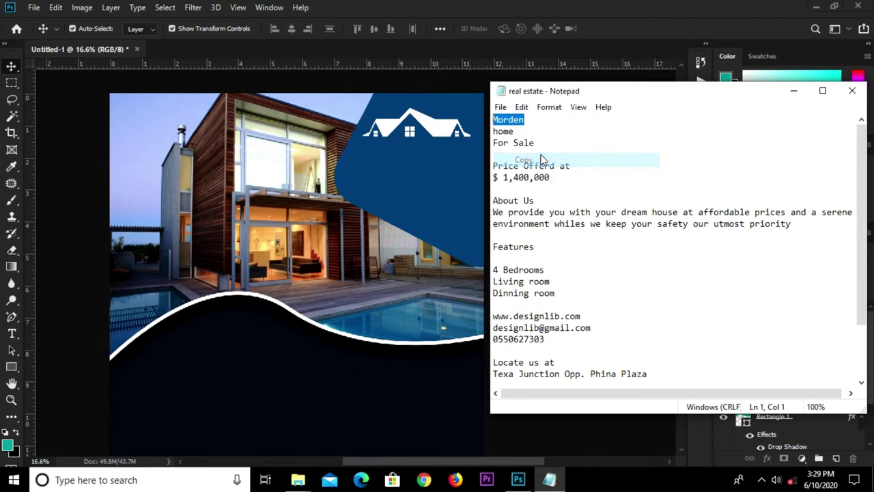
left_click(399, 175)
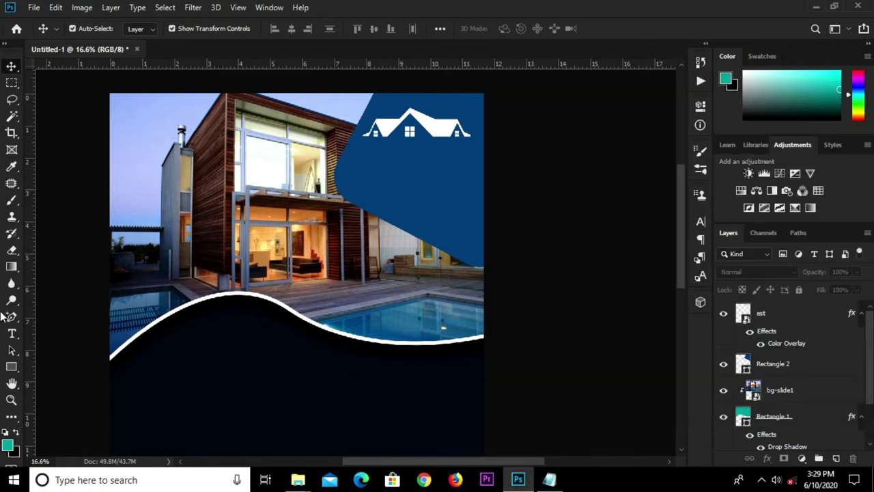
left_click(11, 333)
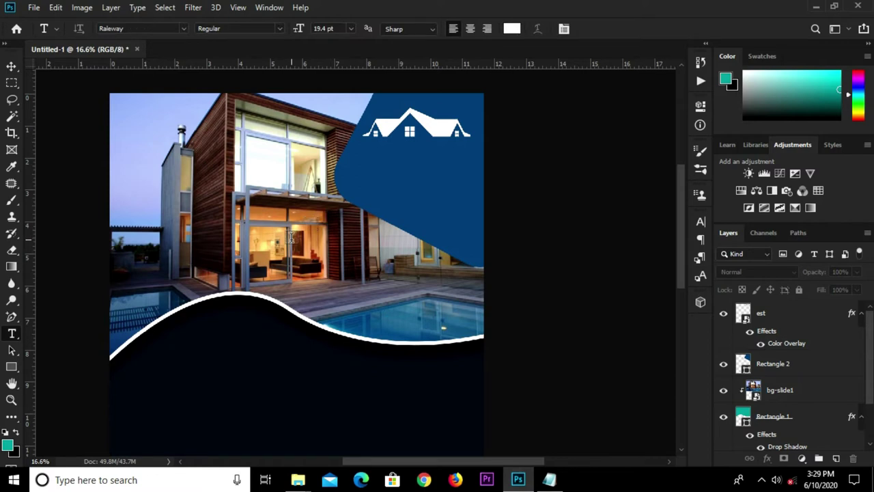
left_click(290, 237)
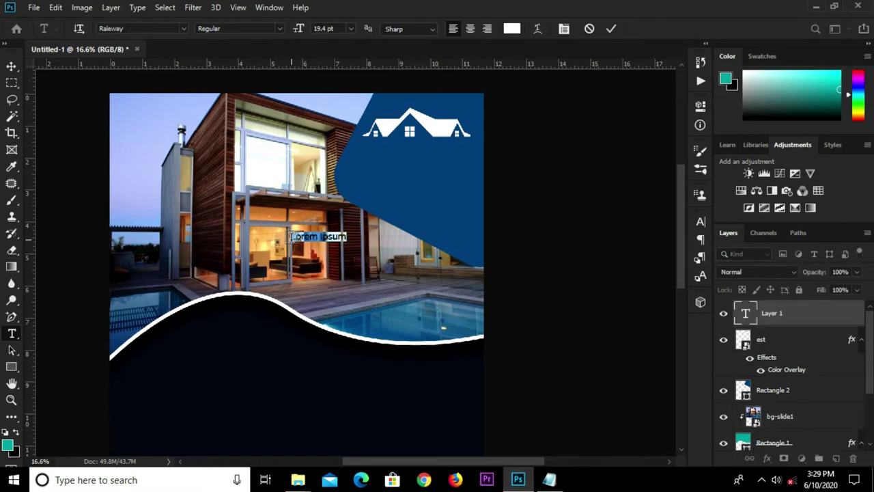
type("Morden")
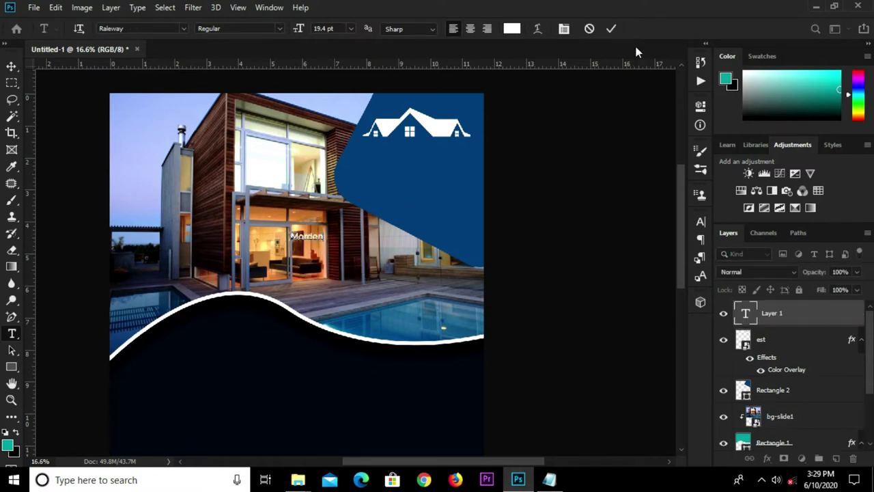
key("ctrl+Return")
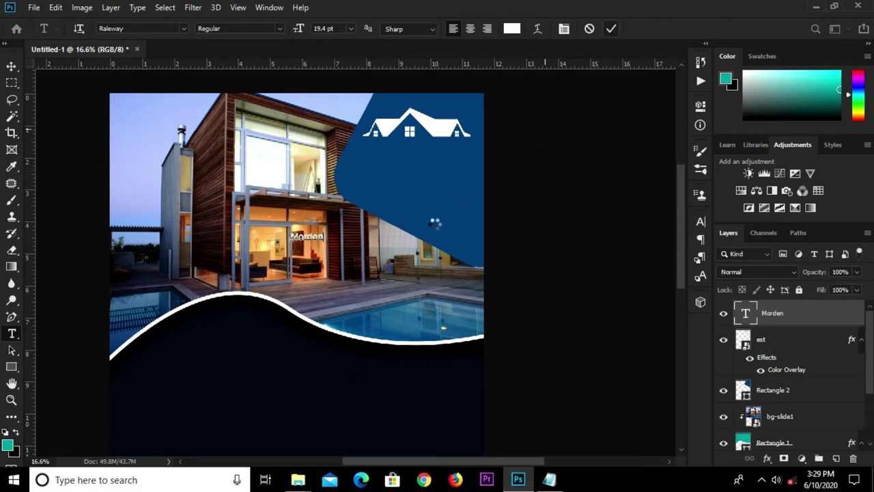
key("v")
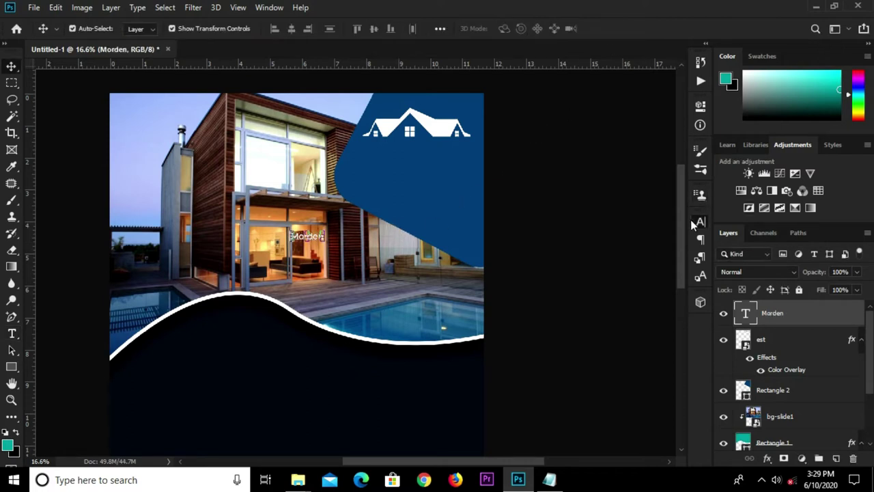
Step: Set the Morden text to AuxinDemiBold at 45 pt
left_click(699, 221)
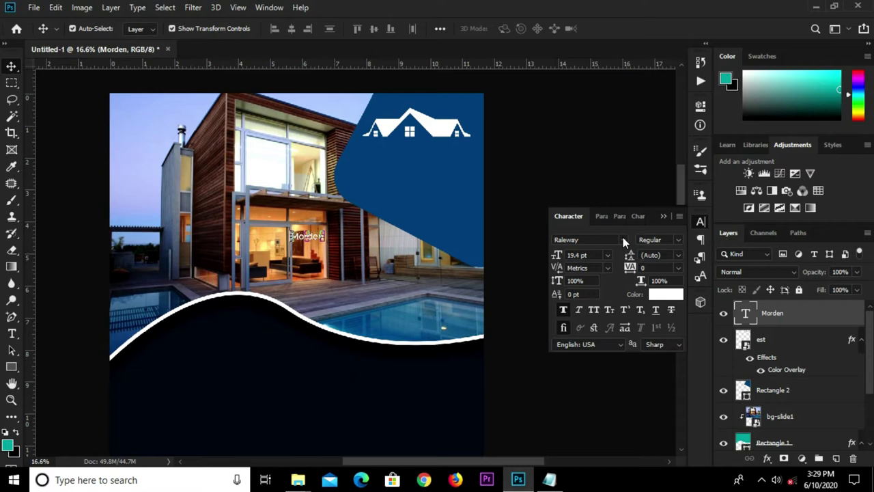
left_click(622, 239)
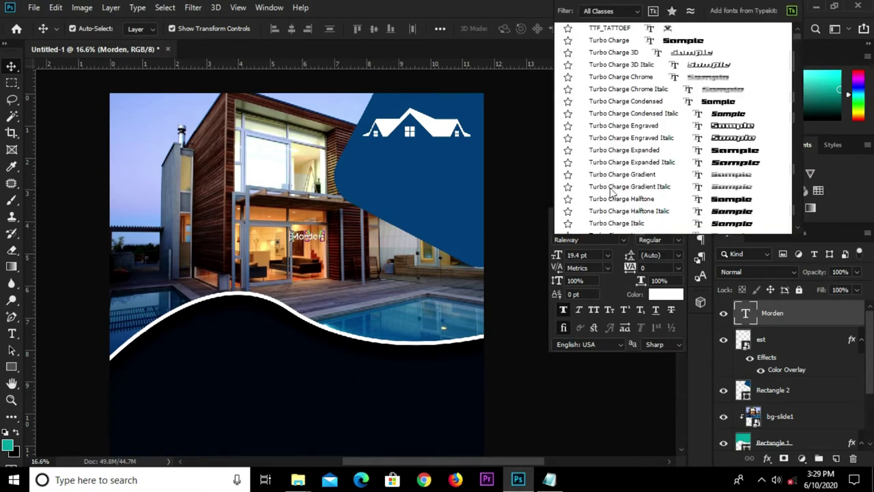
left_click(585, 240)
type("Hall Fetic")
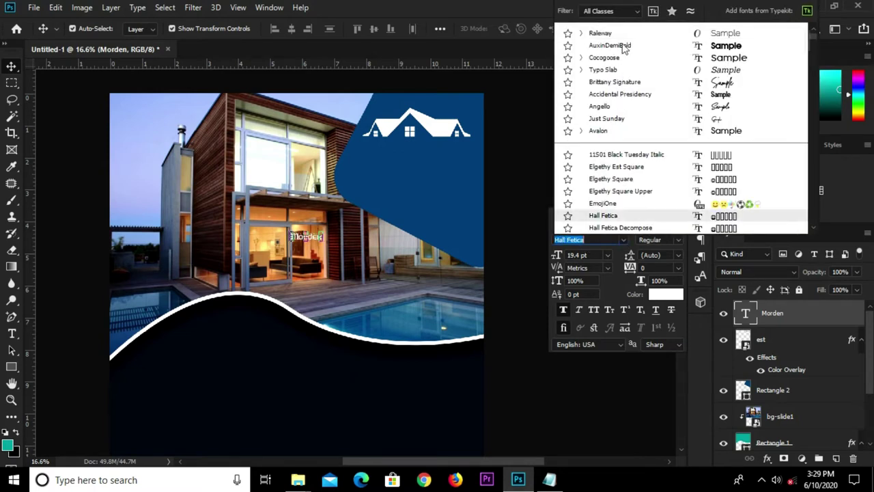
left_click(617, 46)
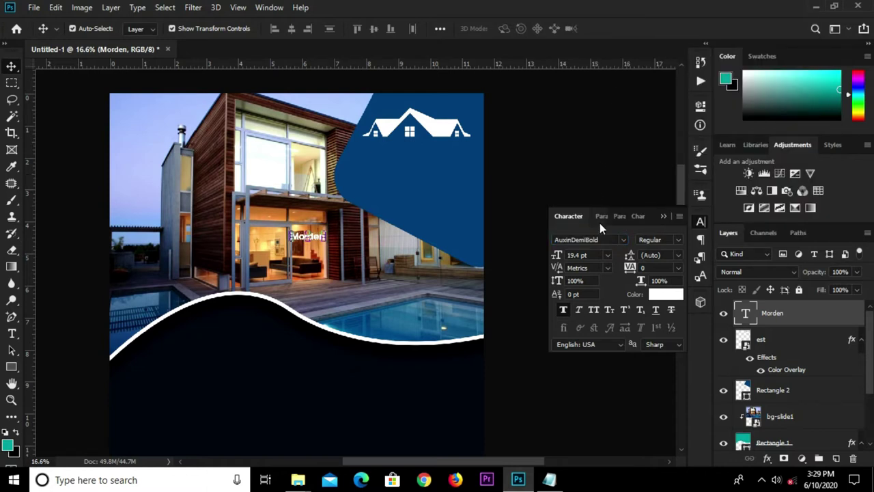
scroll(353, 207, "up", 2)
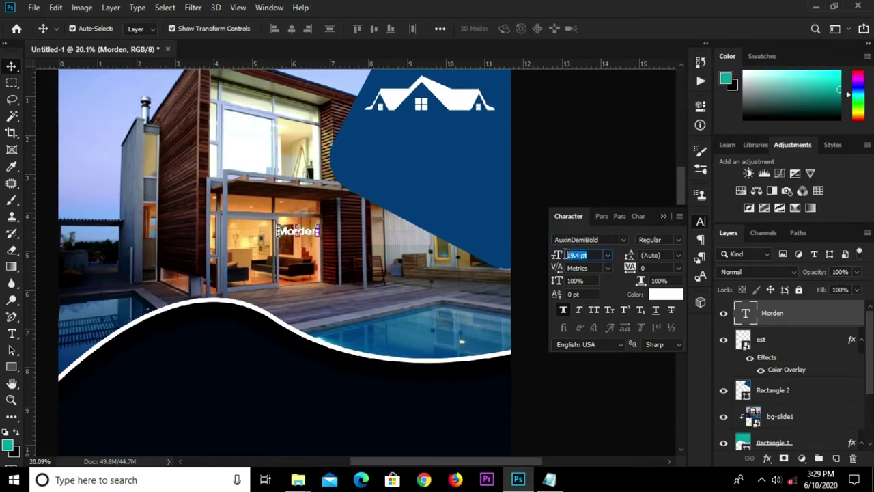
type("45")
key("Return")
Step: Move the Morden text just beneath the roof logo on the blue panel
left_click_drag(331, 229, 445, 115)
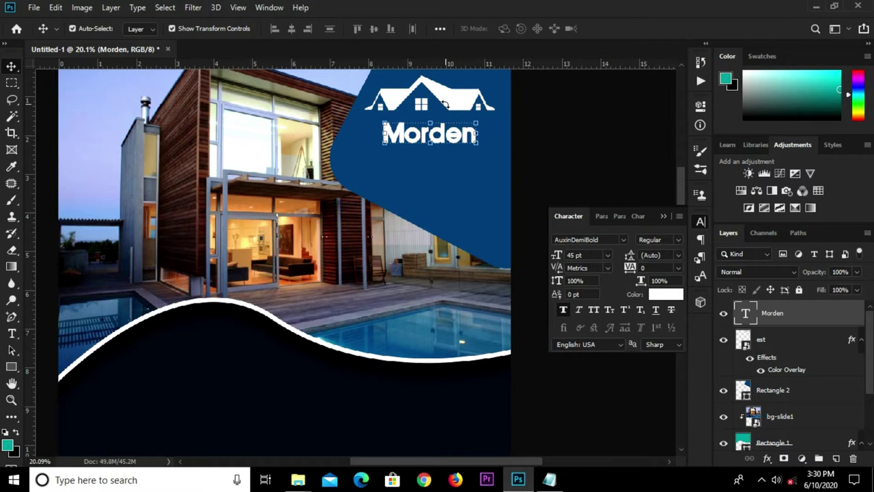
left_click_drag(437, 136, 436, 135)
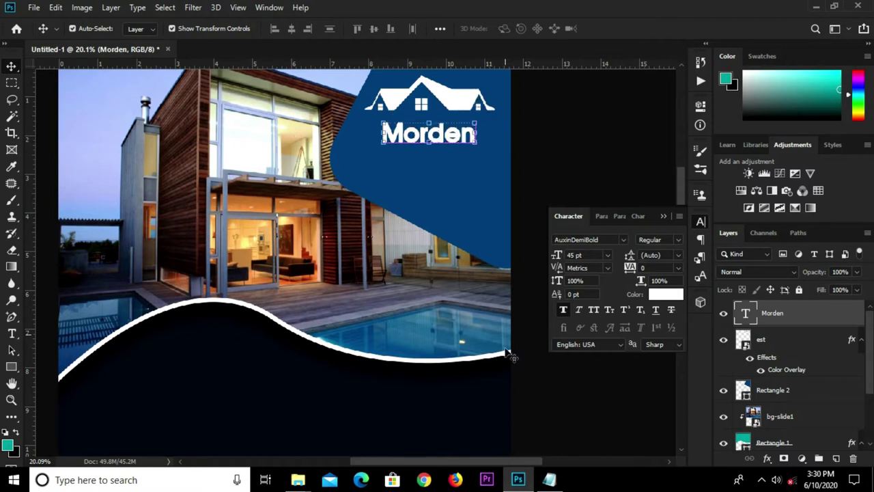
left_click(552, 480)
Step: Copy 'home' from the notes and Alt-drag a duplicate of Morden below it
left_click_drag(536, 134, 493, 133)
right_click(494, 133)
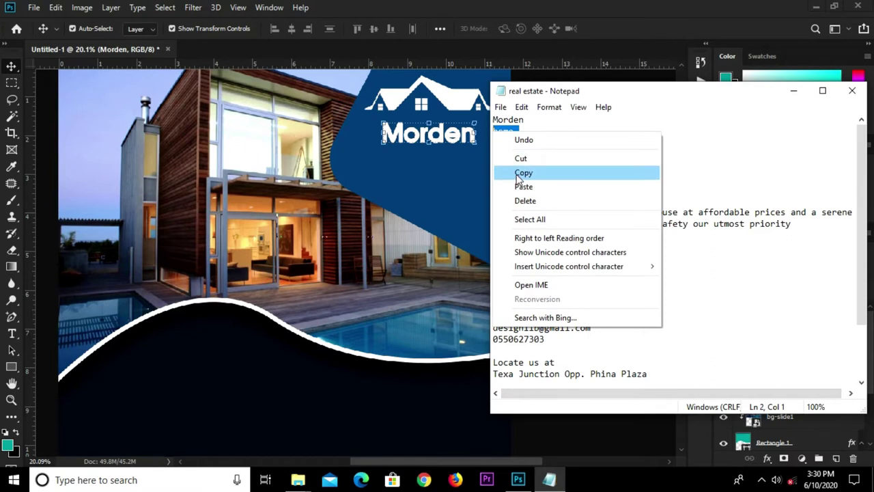
left_click(518, 174)
left_click(417, 174)
left_click_drag(442, 132, 442, 152, "alt")
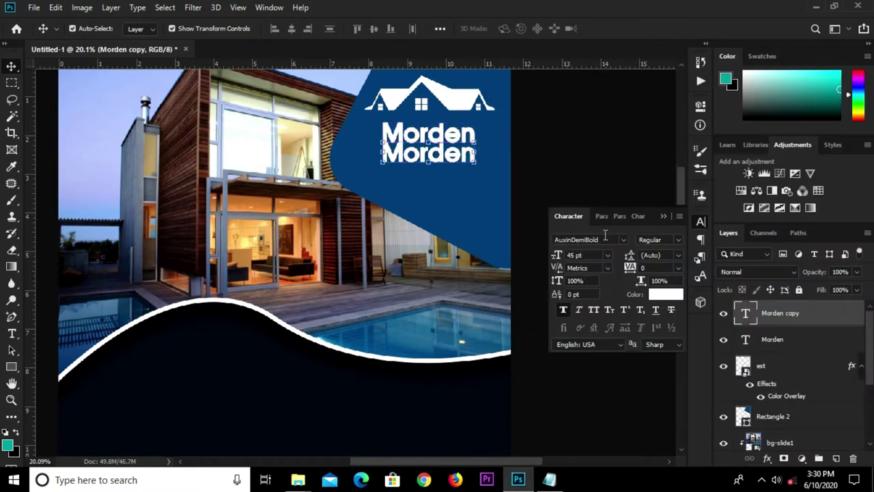
Step: Change the duplicate to Typo Slab reading 'home', set in All Caps
left_click(598, 240)
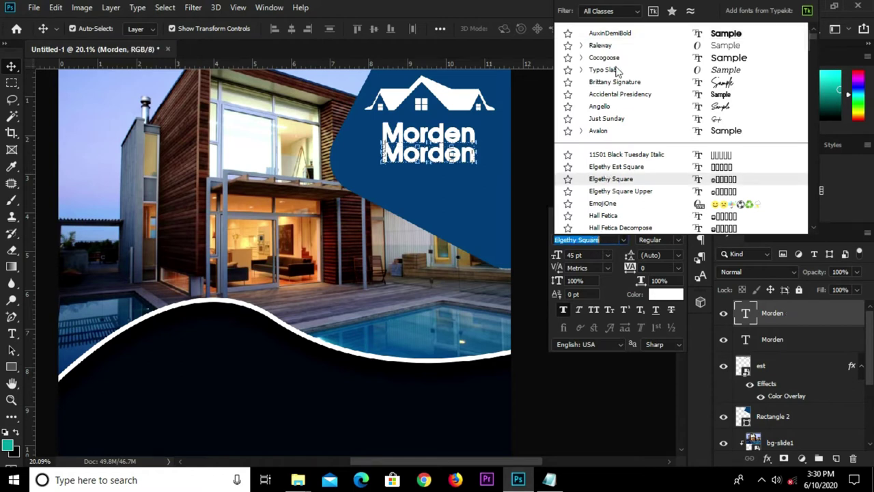
key("Return")
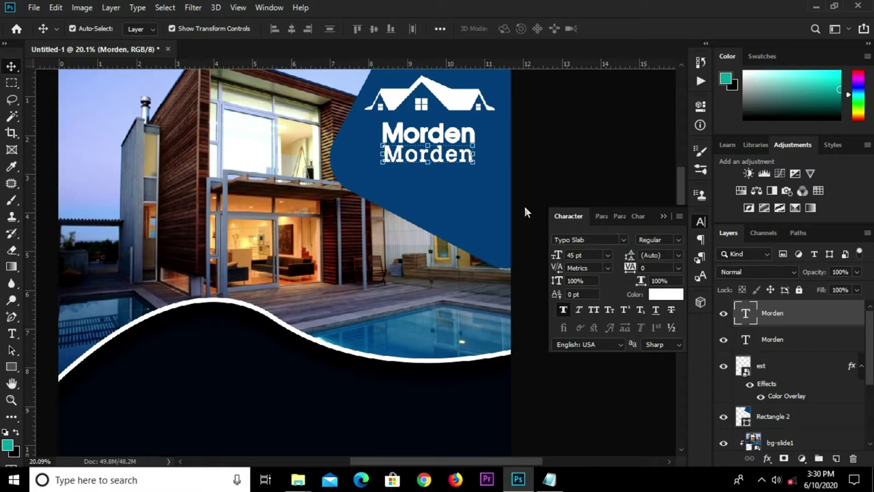
key("t")
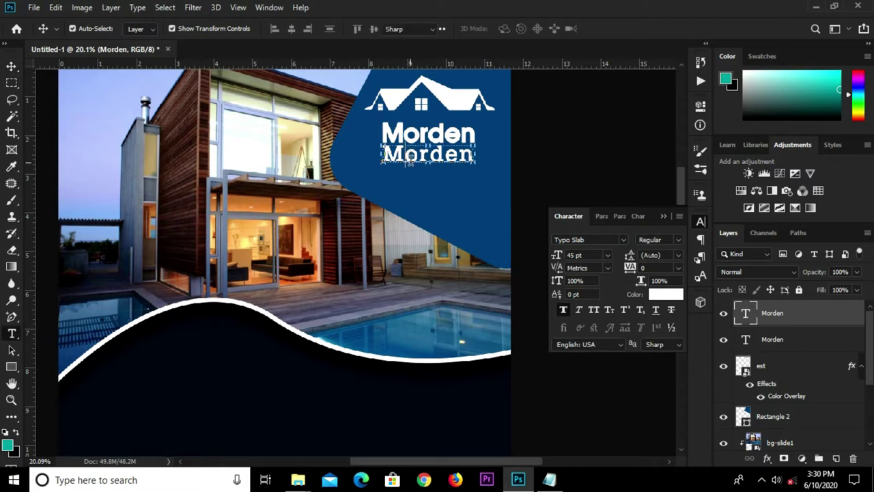
double_click(409, 163)
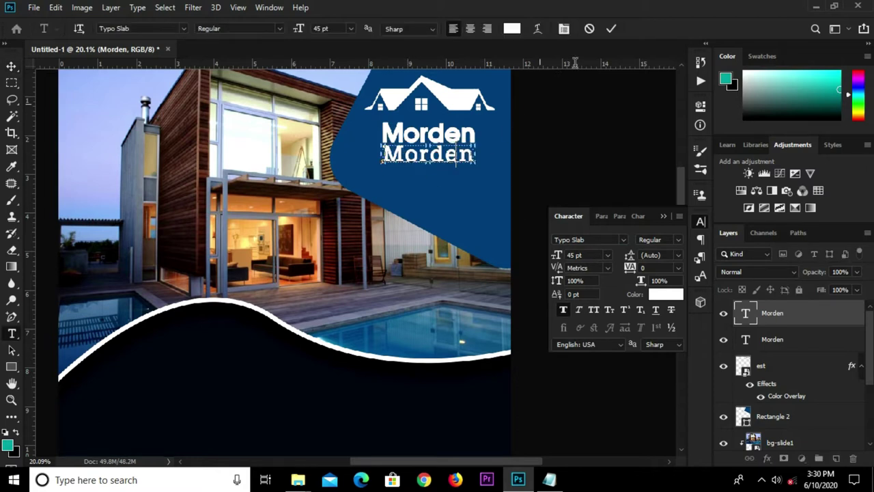
type("home")
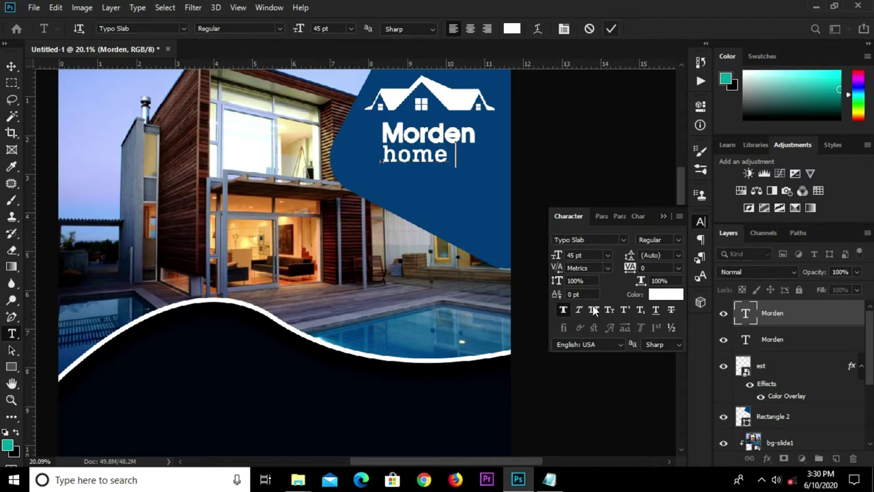
key("ctrl+Return")
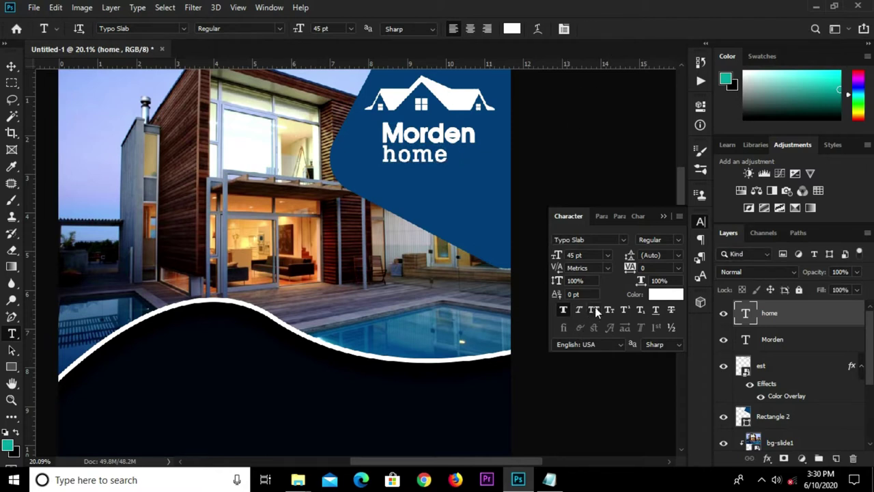
left_click(595, 309)
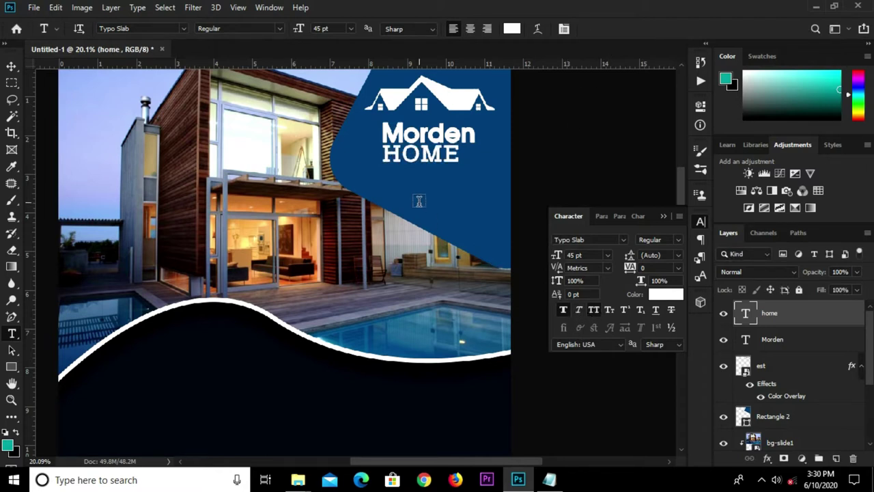
key("v")
Step: Scale the HOME text up to about 122 percent
key("ctrl+t")
scroll(473, 163, "up", 3)
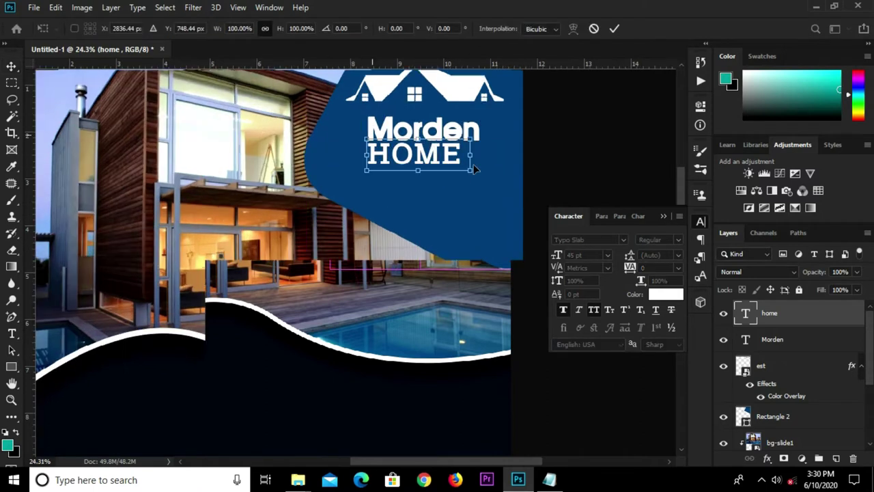
left_click_drag(474, 172, 498, 192)
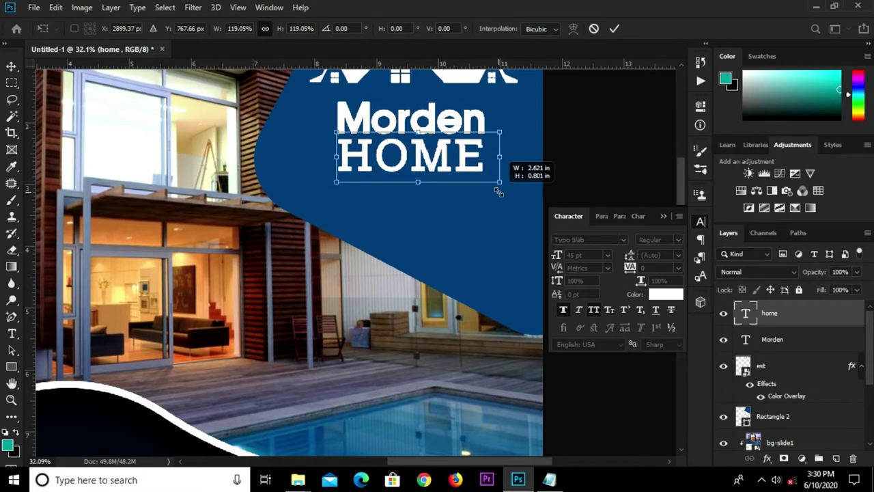
left_click_drag(498, 191, 504, 193)
left_click(614, 30)
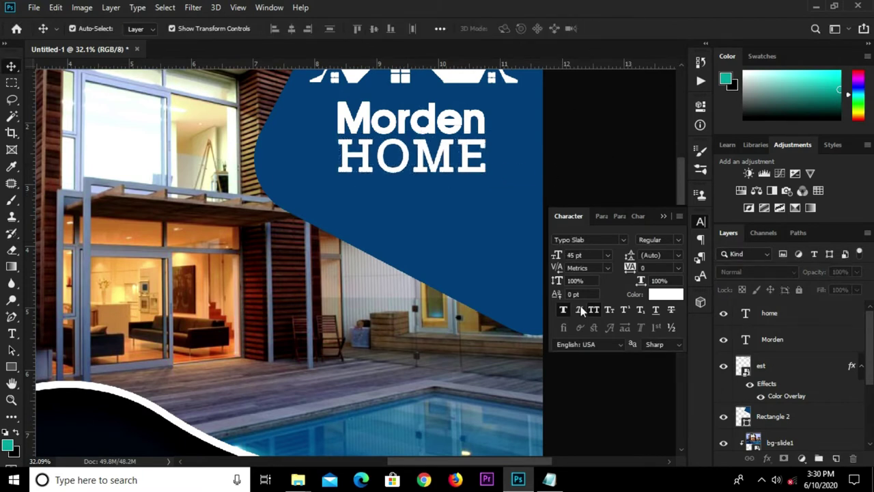
Step: Copy 'For Sale' from the notes and duplicate the HOME line below it
left_click(551, 430)
left_click(539, 142)
left_click_drag(538, 142, 493, 142)
right_click(502, 141)
left_click(512, 178)
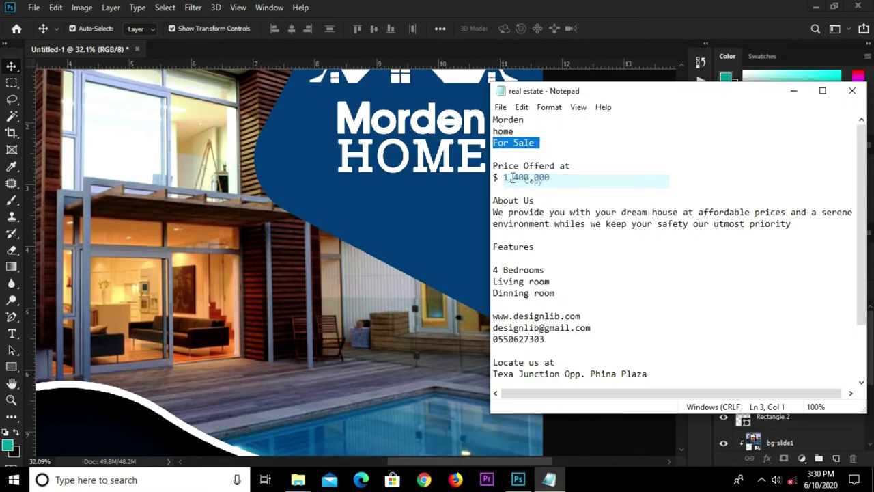
left_click(414, 182)
left_click(430, 161)
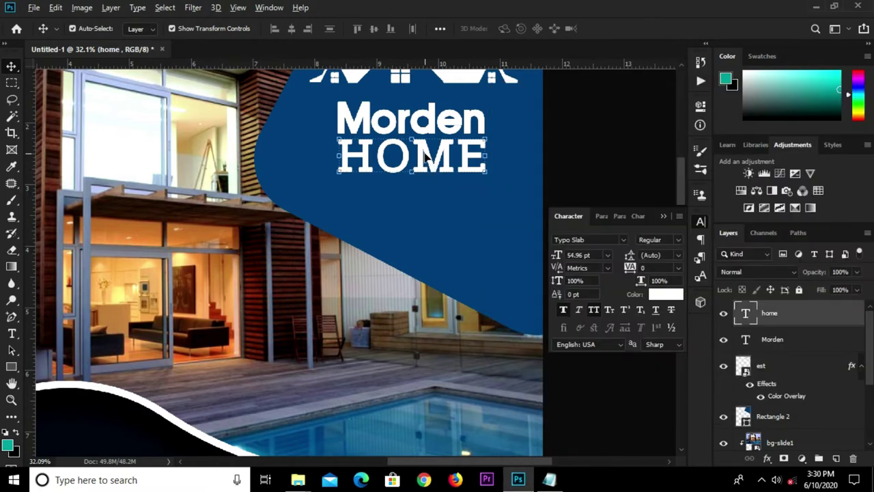
left_click_drag(426, 157, 426, 195)
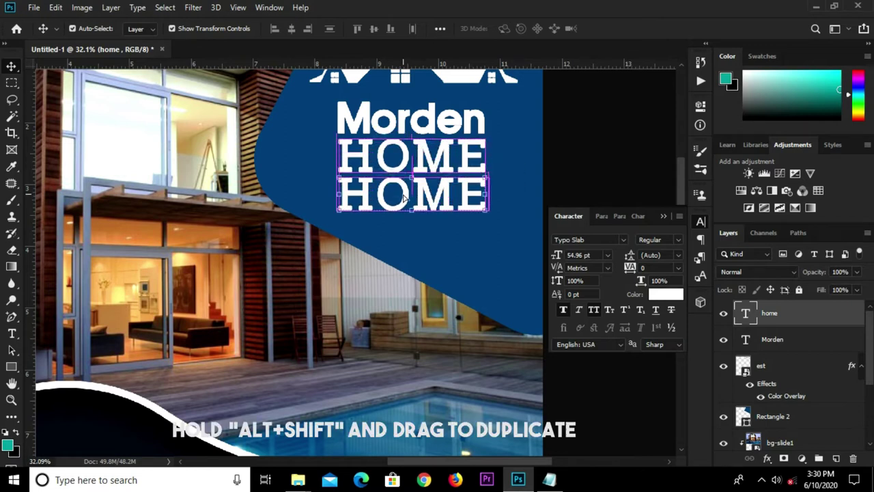
Step: Retype the duplicated line as 'FOR SALE'
key("t")
double_click(394, 195)
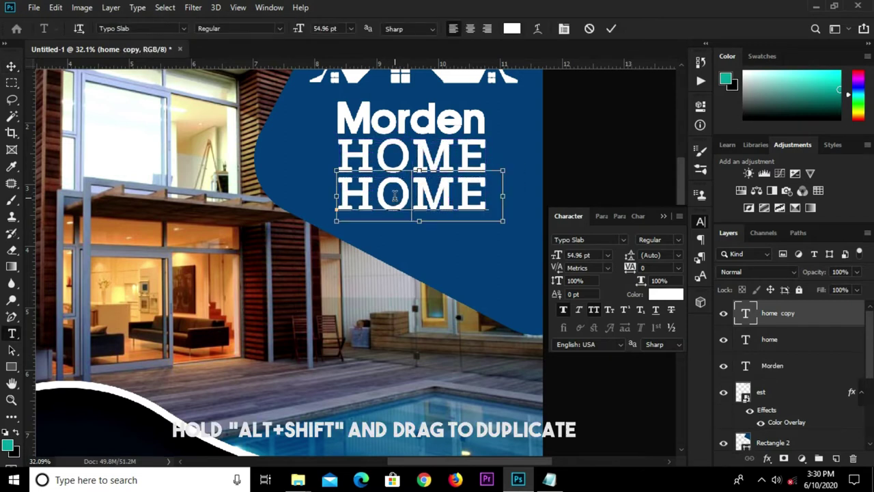
type("FOR SALE")
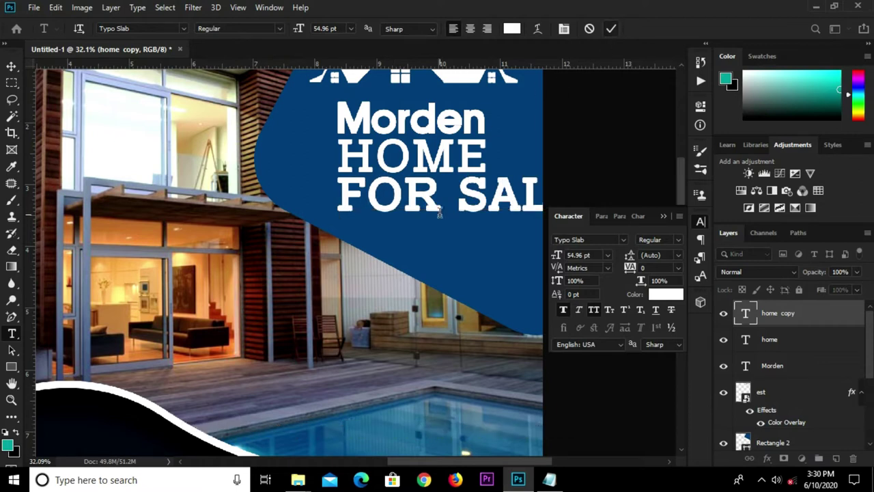
key("ctrl+Return")
key("v")
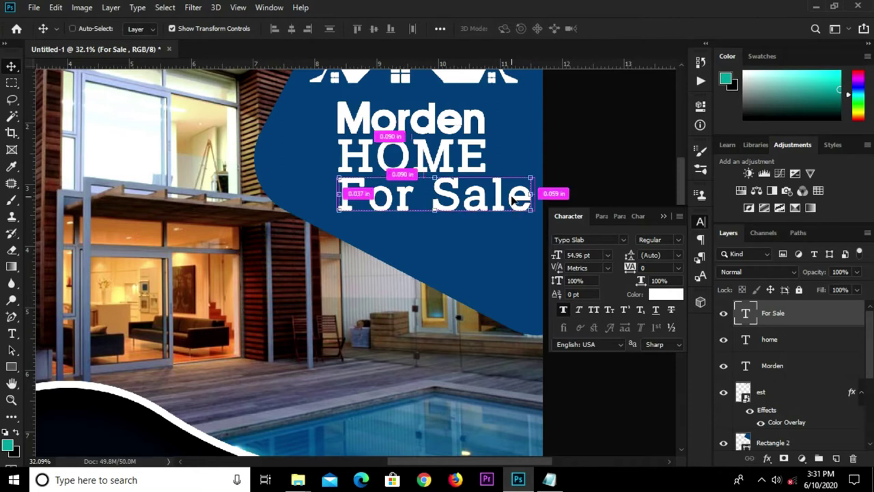
Step: Scale the For Sale line down to fit inside the blue panel
key("ctrl+t")
scroll(545, 185, "up", 2)
scroll(546, 185, "up", 2)
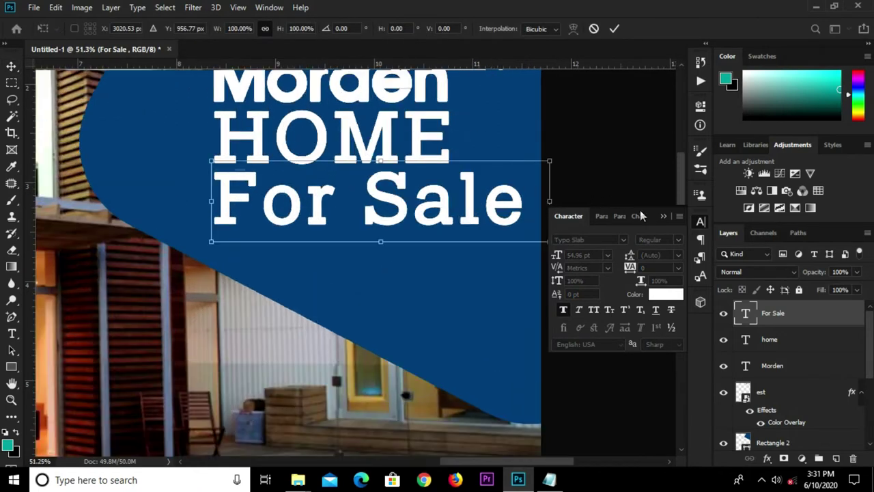
left_click(662, 216)
left_click_drag(531, 233, 464, 222)
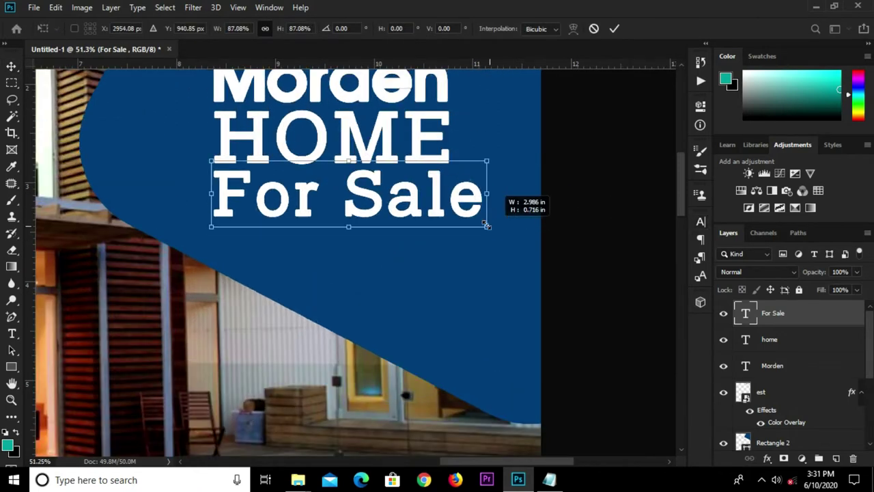
left_click_drag(465, 222, 475, 222)
key("Return")
Step: Select the house roof logo and shrink it slightly with Free Transform
left_click(418, 209)
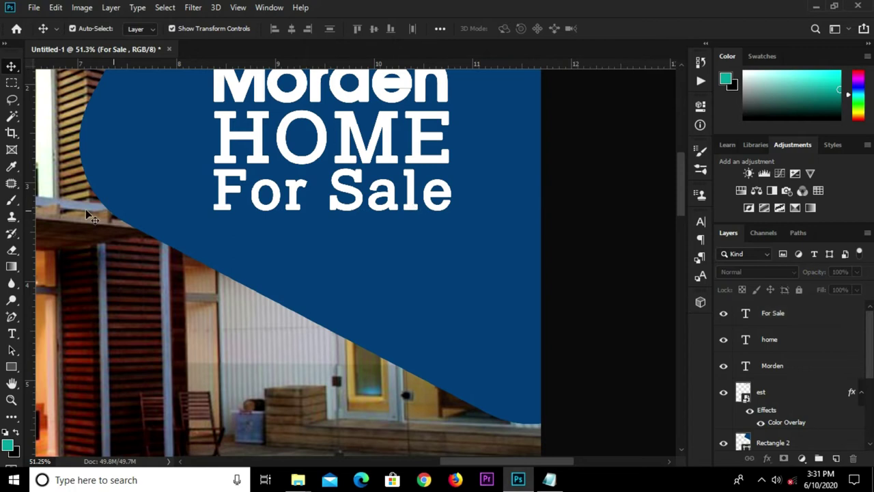
scroll(328, 191, "down", 3)
scroll(345, 202, "down", 2)
scroll(351, 208, "down", 1)
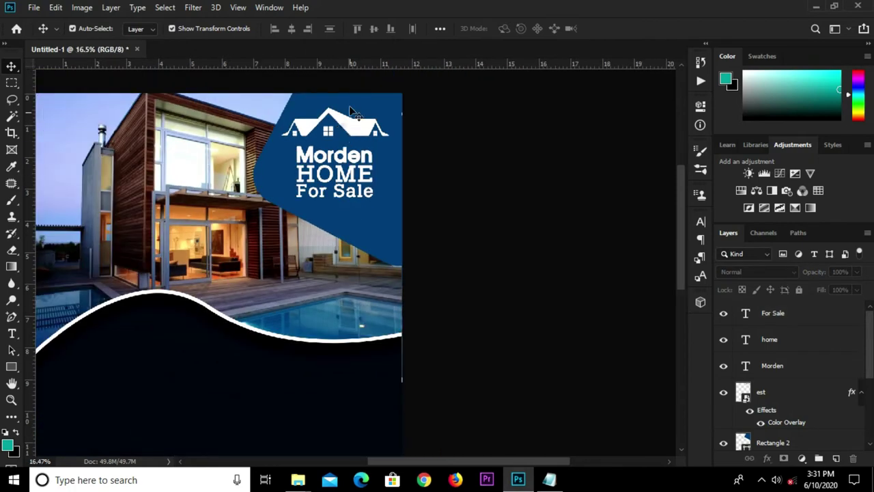
scroll(348, 151, "up", 3)
left_click(316, 154)
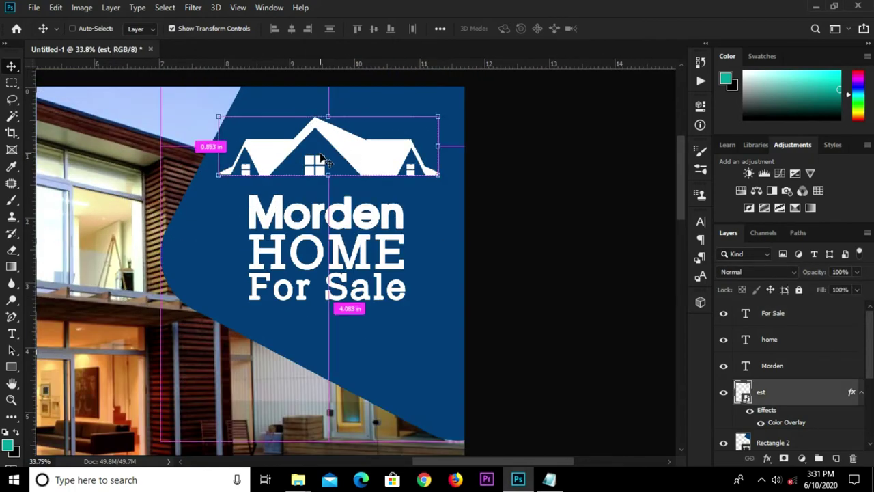
key("ctrl+t")
scroll(437, 120, "down", 4)
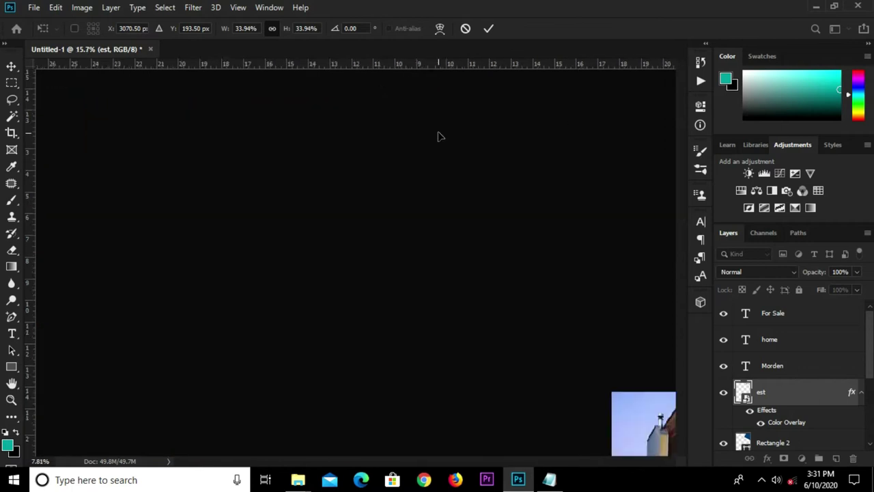
scroll(445, 140, "down", 3)
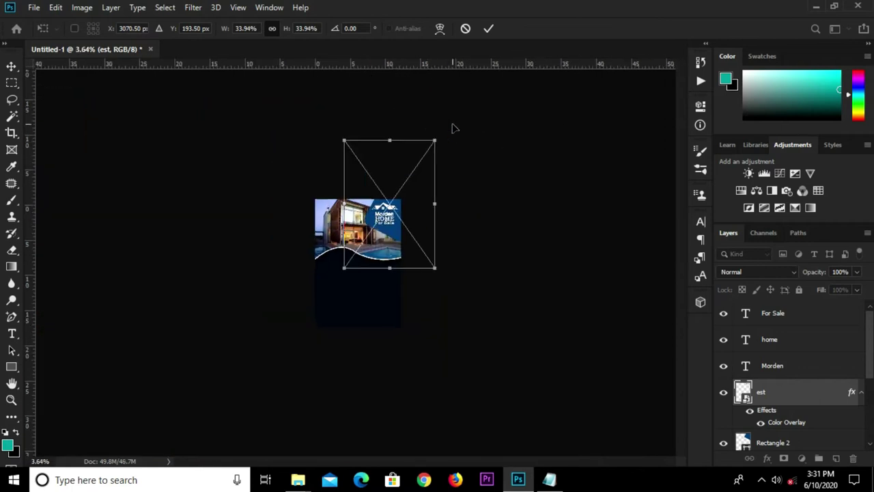
scroll(425, 160, "up", 1)
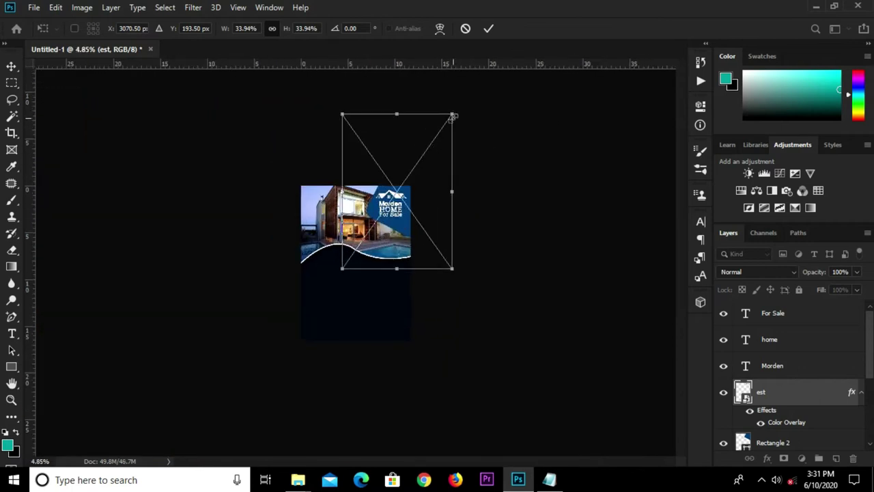
left_click_drag(452, 115, 447, 123)
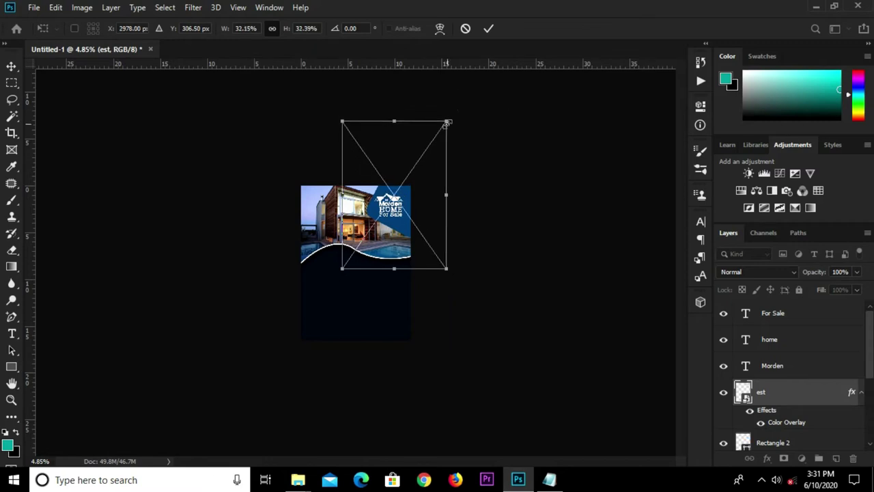
key("Return")
Step: Convert the house roof logo layer into a smart object
right_click(786, 399)
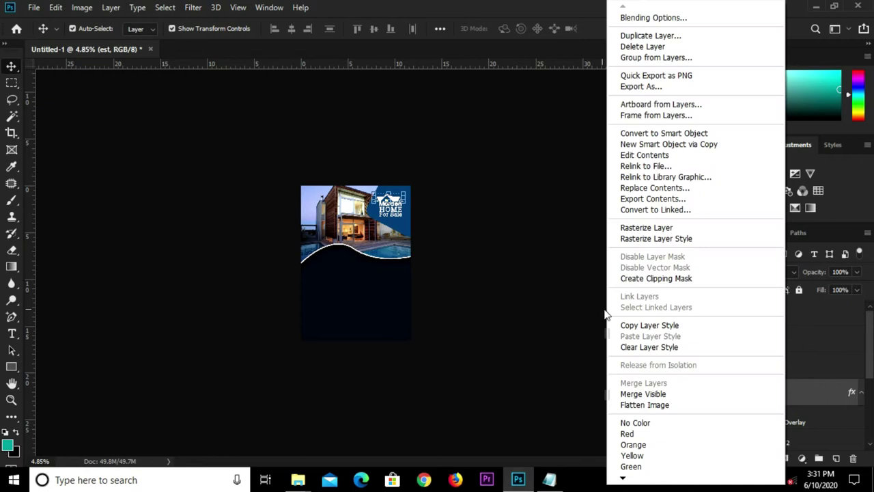
left_click(627, 133)
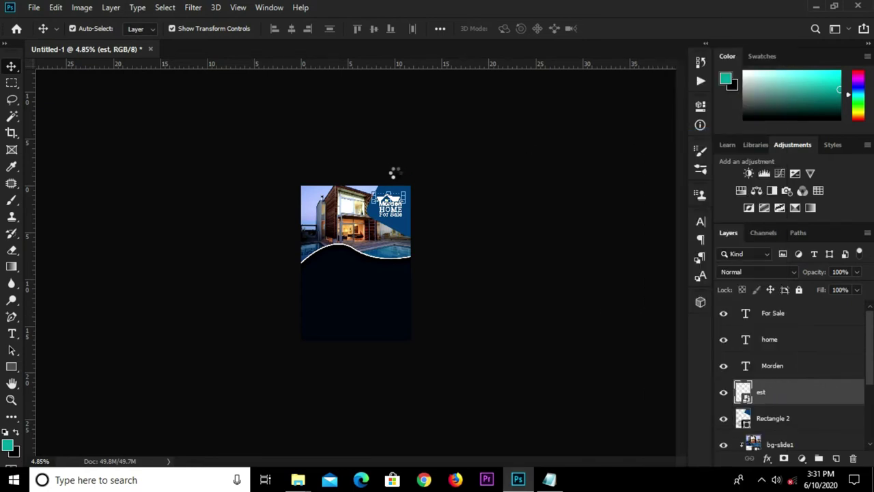
key("ctrl+0")
Step: Shrink the logo to about 79.9% and centre it above Morden
key("ctrl+t")
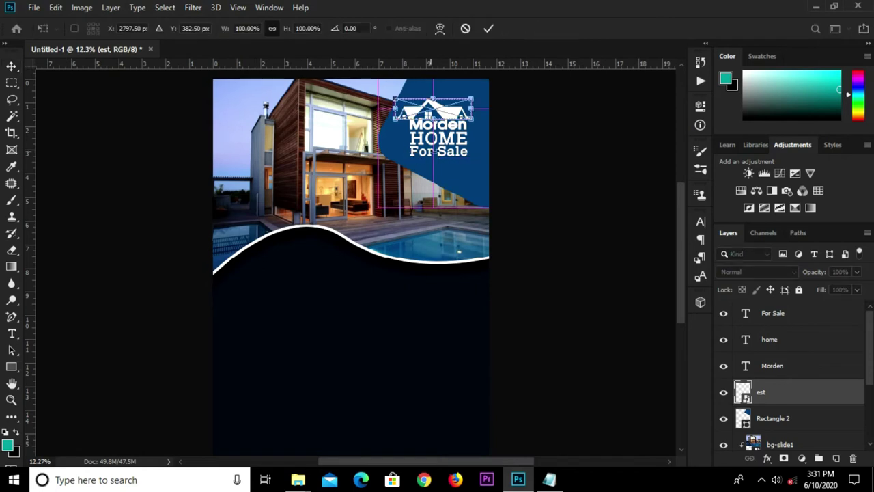
scroll(410, 116, "up", 3)
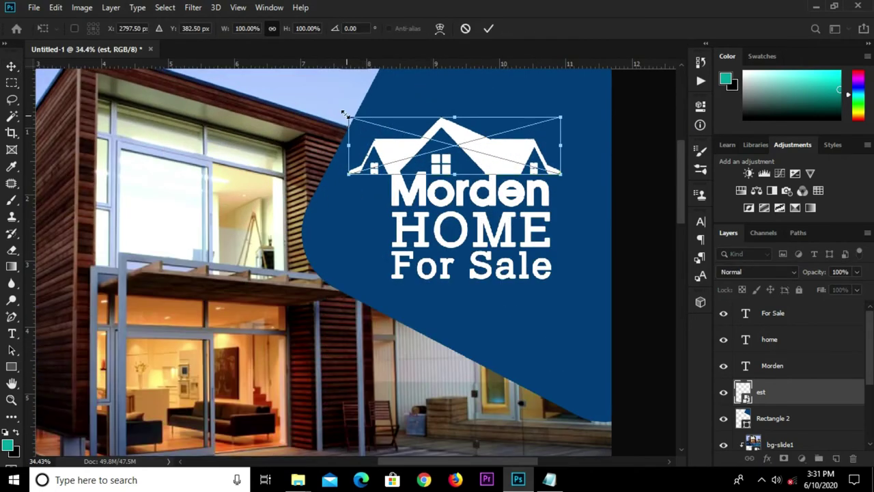
left_click_drag(348, 117, 391, 129)
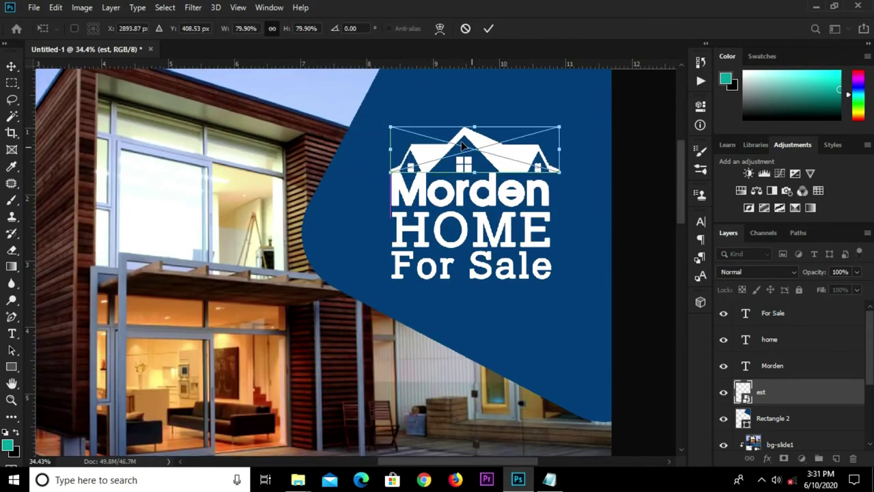
left_click_drag(477, 148, 472, 140)
left_click_drag(554, 119, 548, 123)
key("Return")
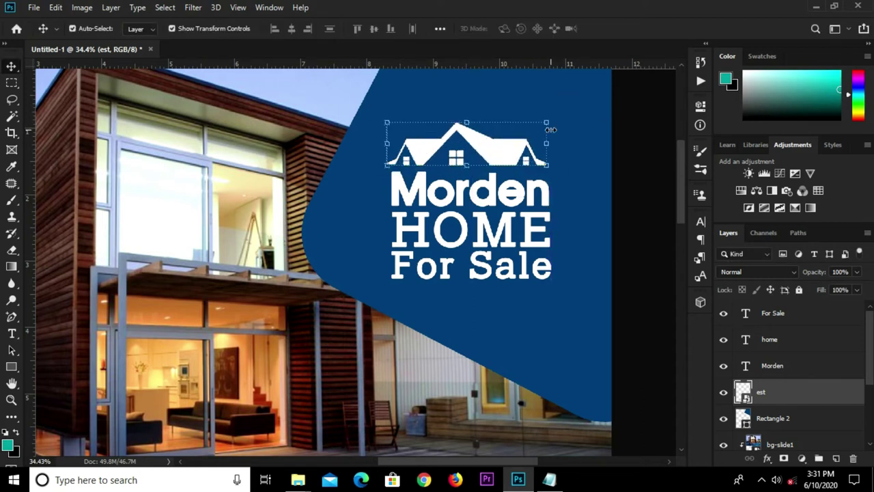
Step: Draw a thin white rectangle bar below For Sale
left_click(12, 369)
left_click(68, 367)
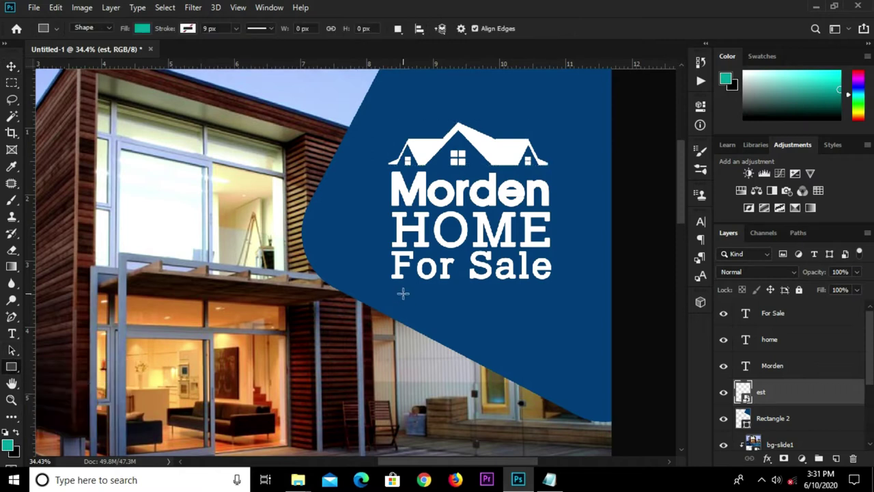
left_click_drag(393, 282, 452, 289)
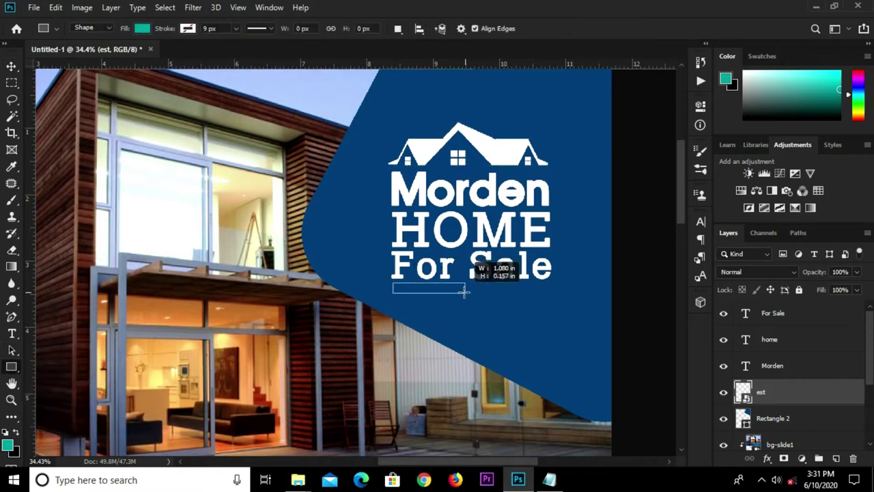
left_click_drag(451, 289, 454, 287)
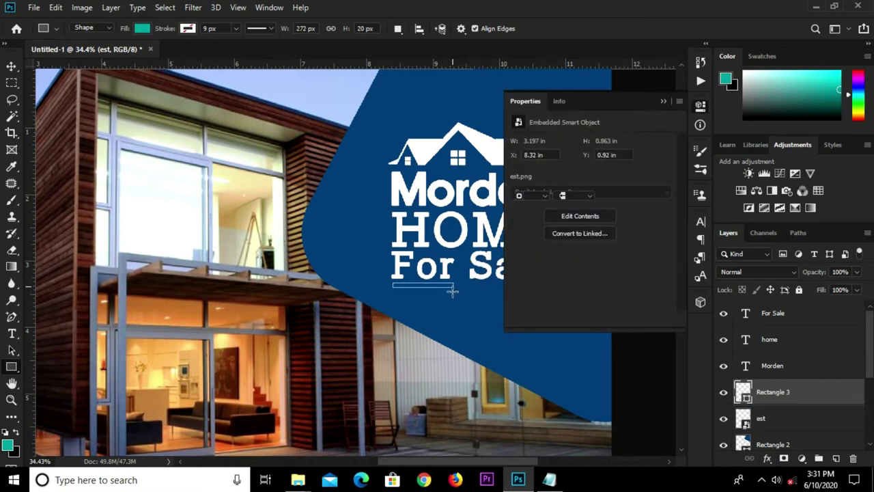
left_click(519, 183)
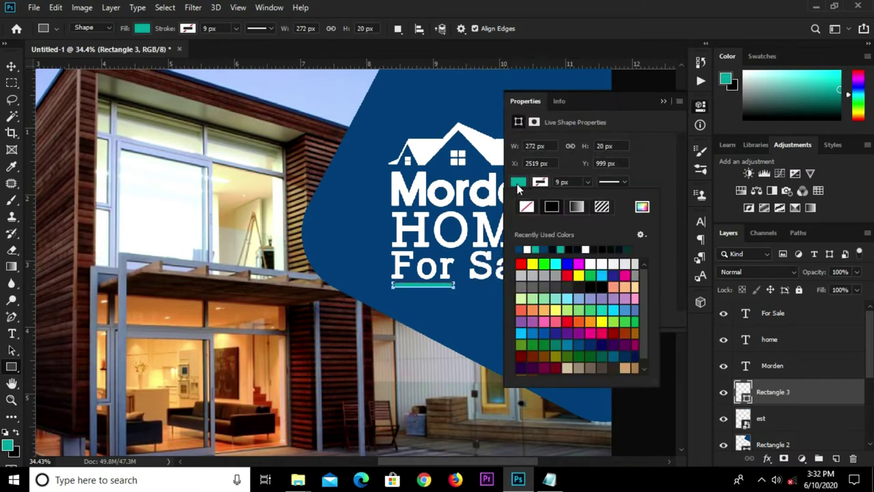
left_click(528, 248)
left_click(663, 103)
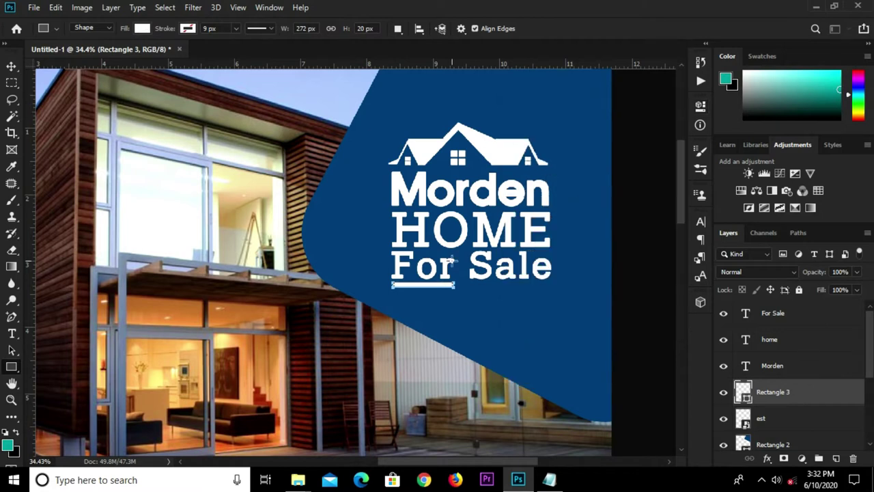
key("v")
scroll(440, 285, "up", 3)
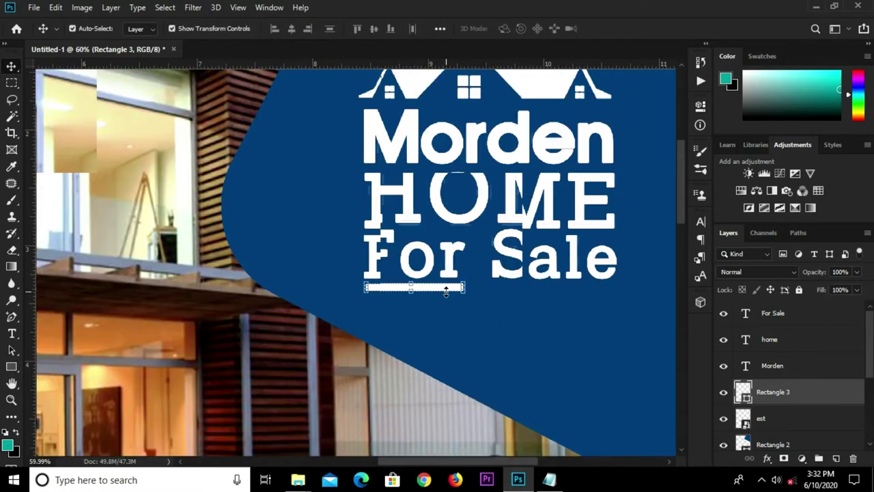
Step: Duplicate the bar twice to extend the underline, stretching one copy to 141.54%
key("ctrl+j")
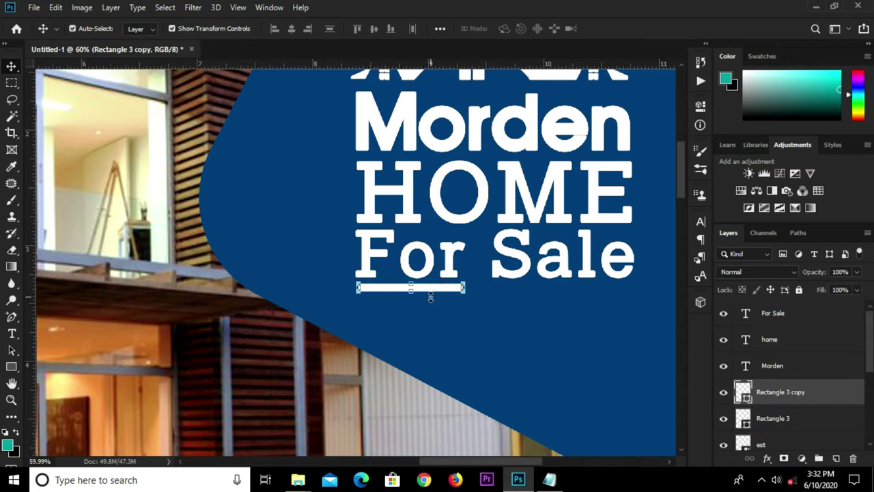
left_click_drag(430, 289, 493, 292)
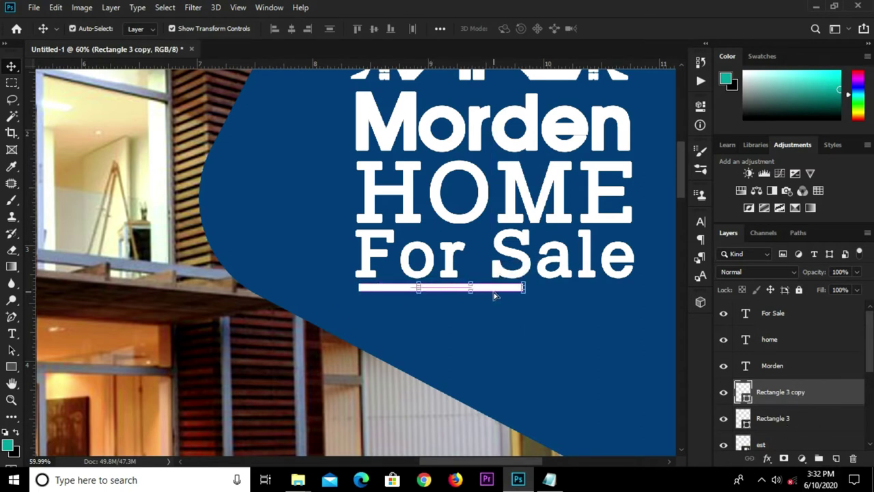
key("ctrl+j")
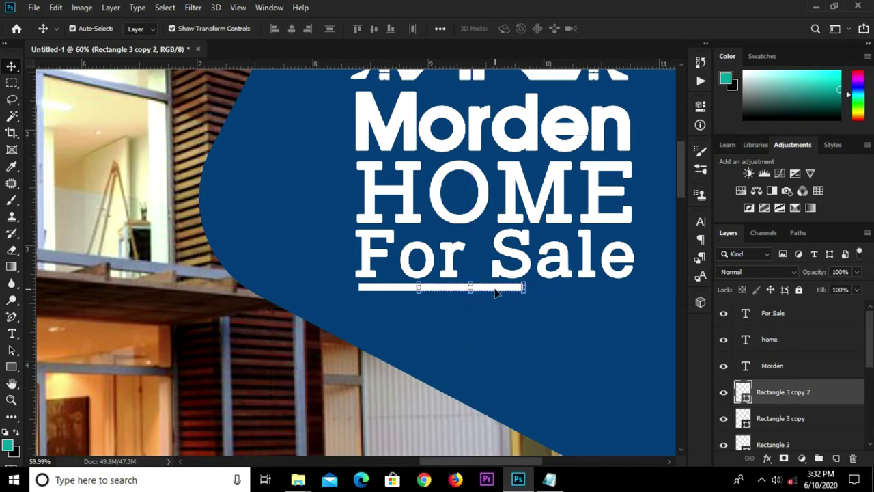
left_click_drag(498, 289, 639, 290)
key("ctrl+t")
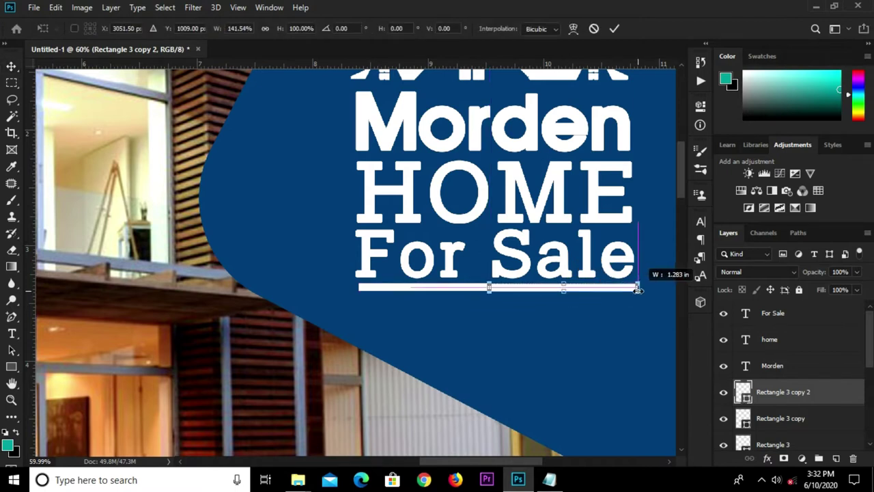
type("305")
key("Return")
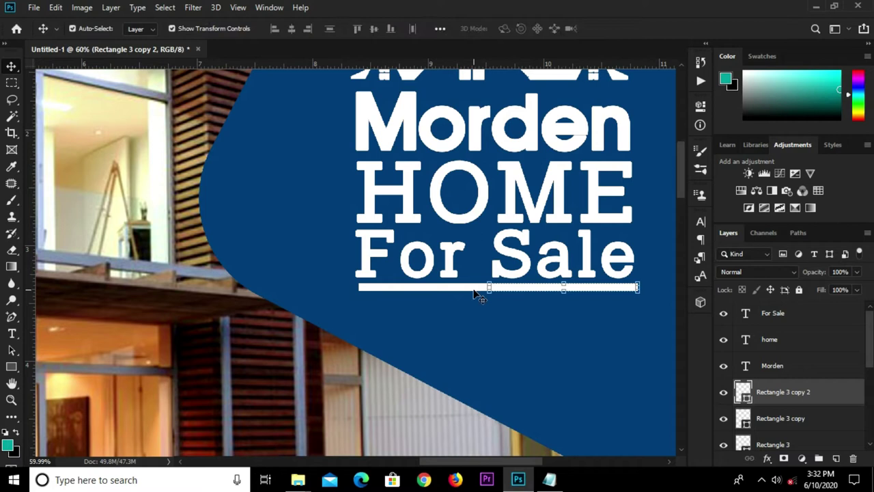
left_click(474, 289)
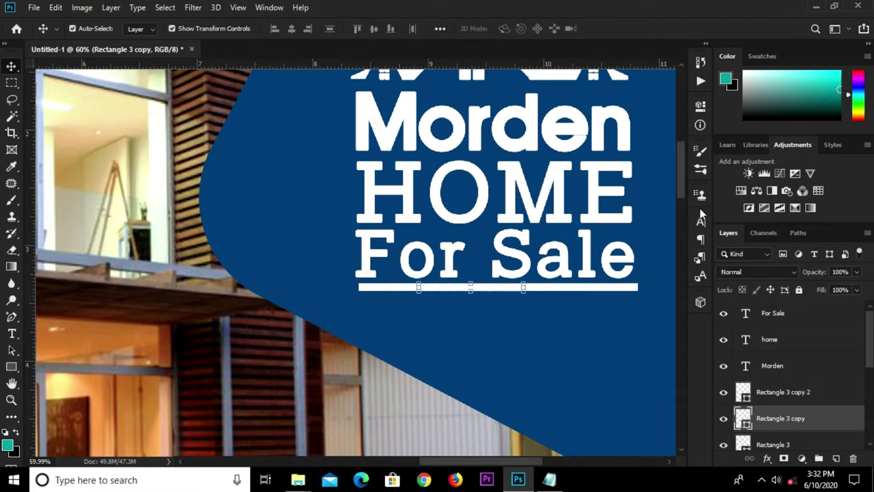
left_click(698, 110)
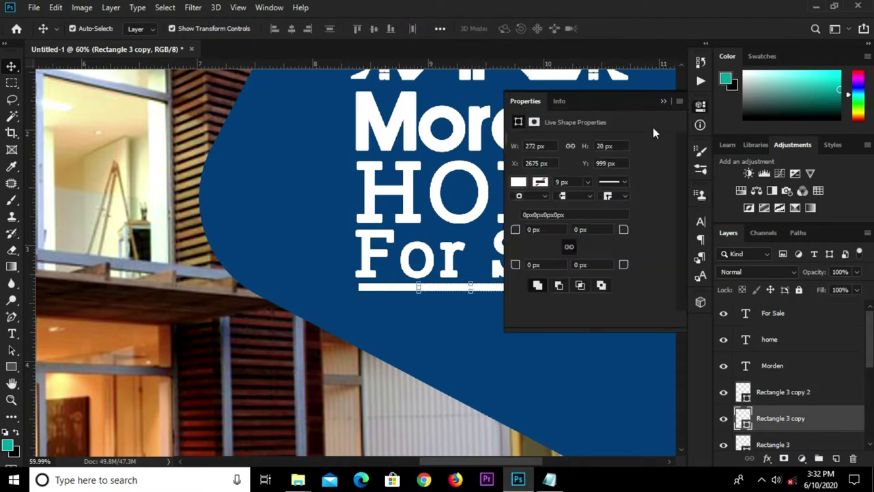
Step: Fill the short underline bar with the sampled panel blue 0b4579
left_click(519, 183)
left_click(640, 207)
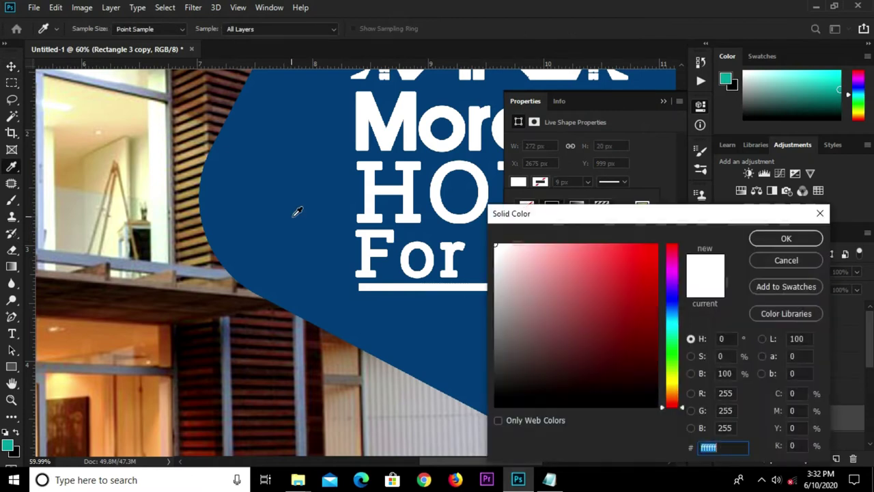
left_click(296, 209)
left_click(761, 240)
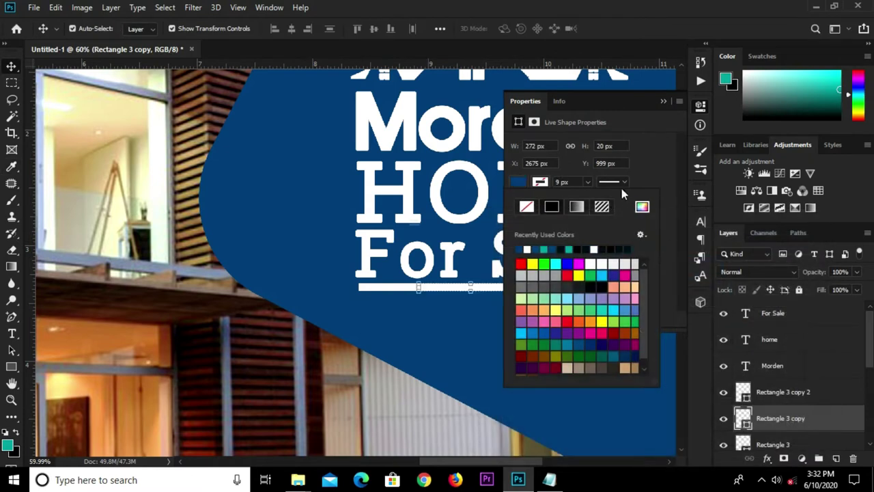
left_click(574, 165)
left_click(663, 101)
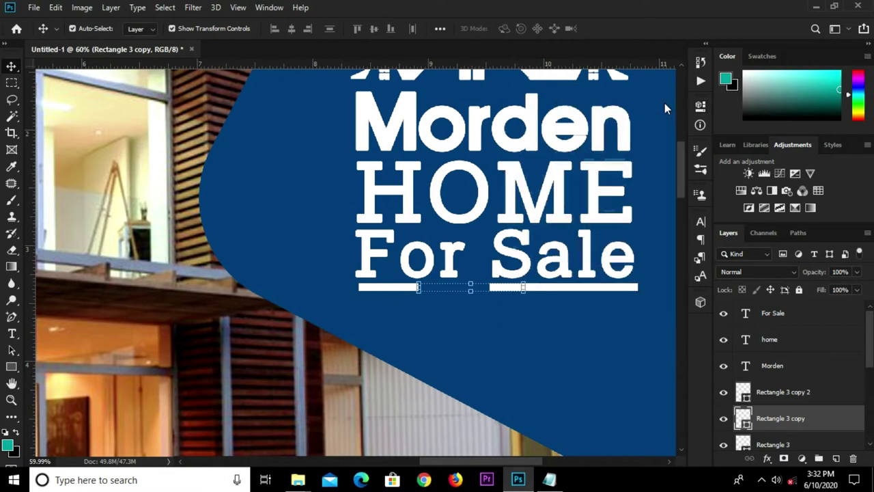
Step: Give the bar a white 6 px stroke
left_click(11, 368)
left_click(187, 28)
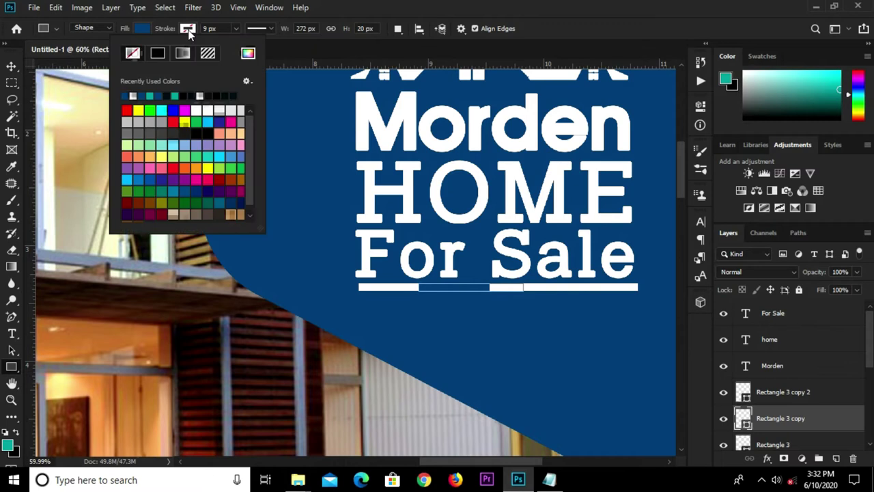
left_click(248, 53)
left_click(306, 135)
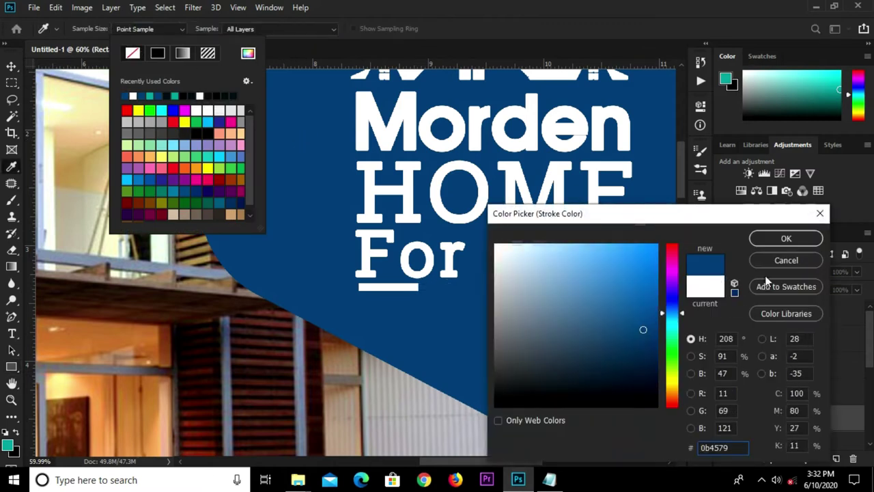
left_click(765, 241)
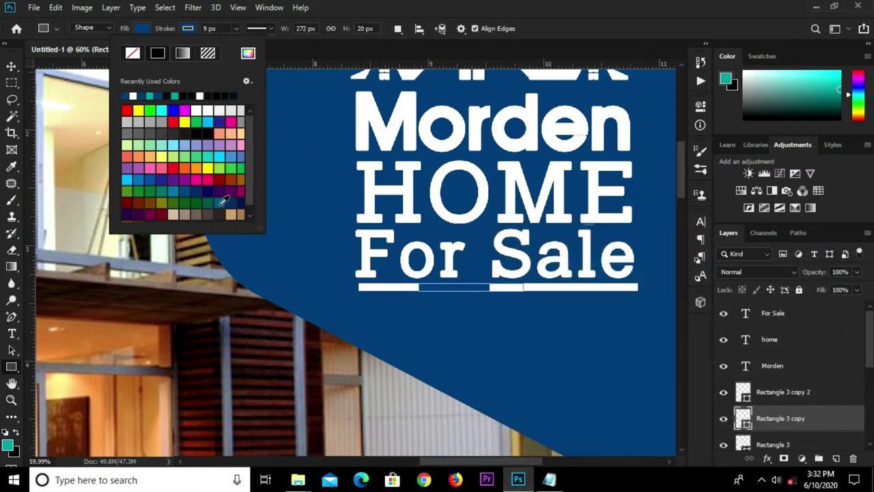
left_click(133, 95)
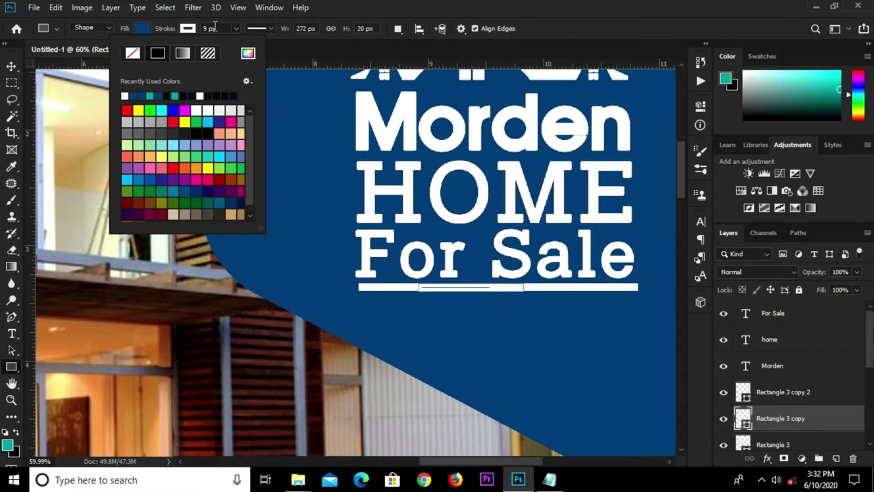
left_click(235, 29)
left_click_drag(232, 44, 232, 46)
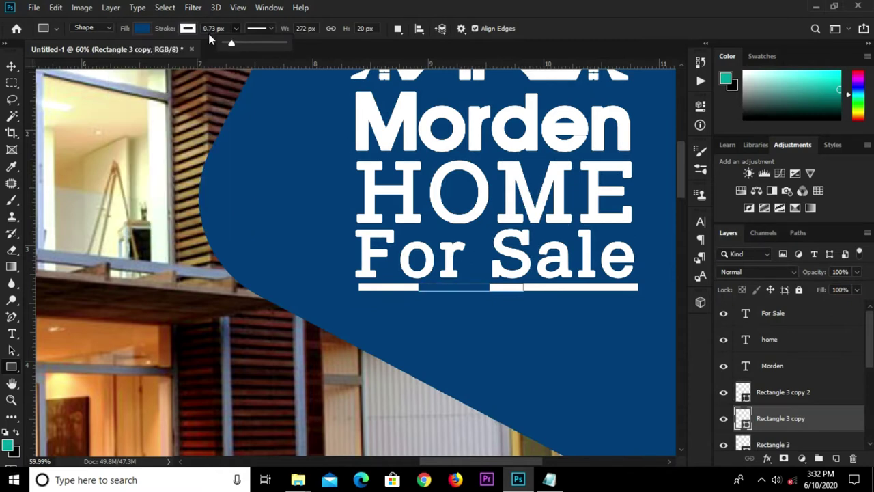
left_click(210, 29)
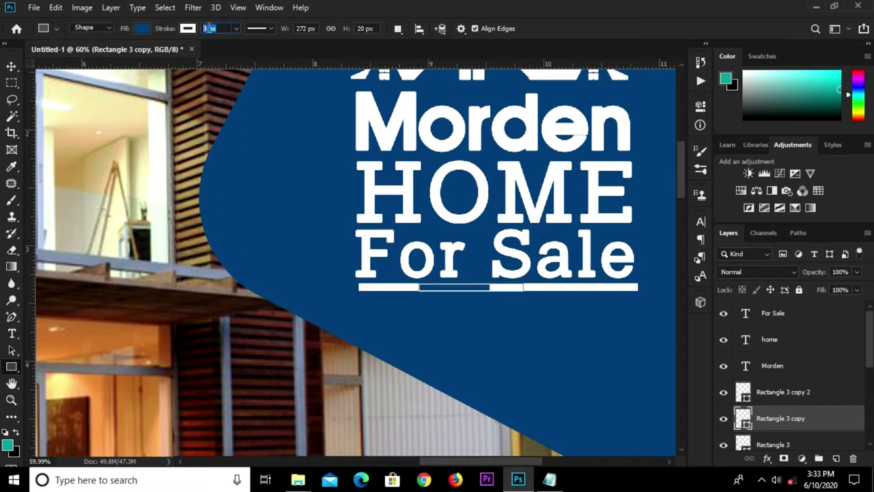
type("5")
type("6")
key("Return")
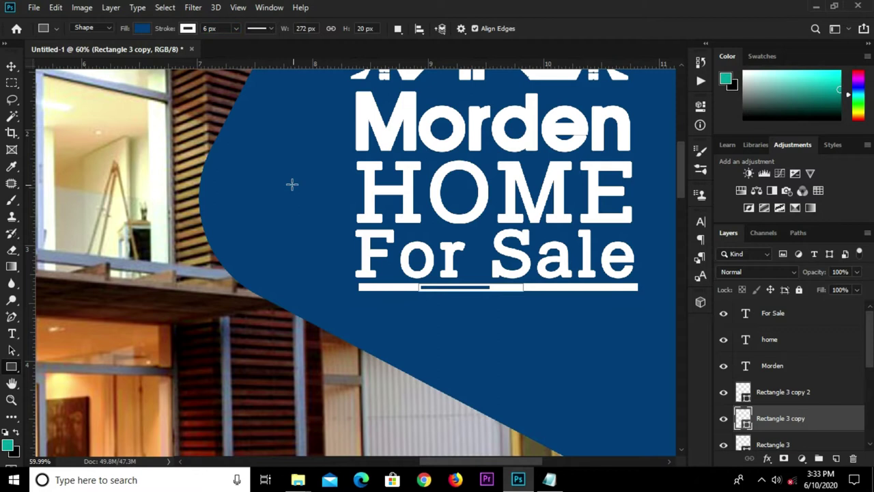
Step: Widen the blue bar leftward to about 111%
key("v")
scroll(420, 290, "up", 2)
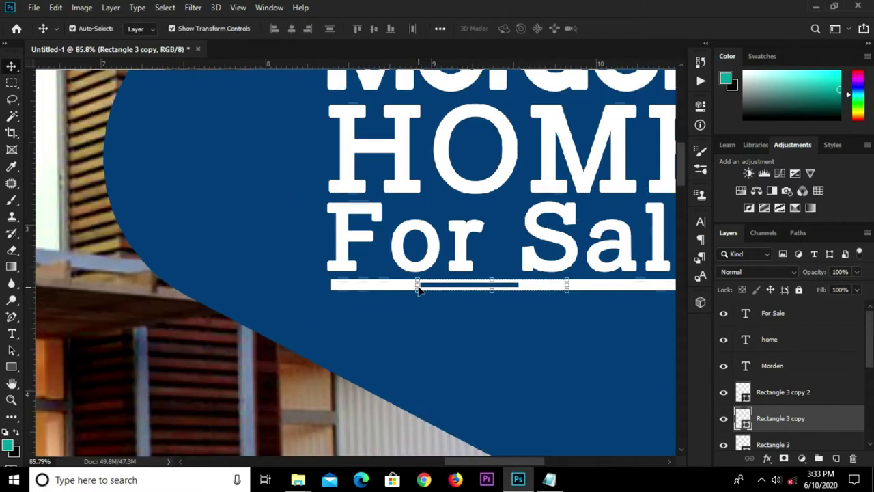
left_click_drag(418, 285, 399, 285)
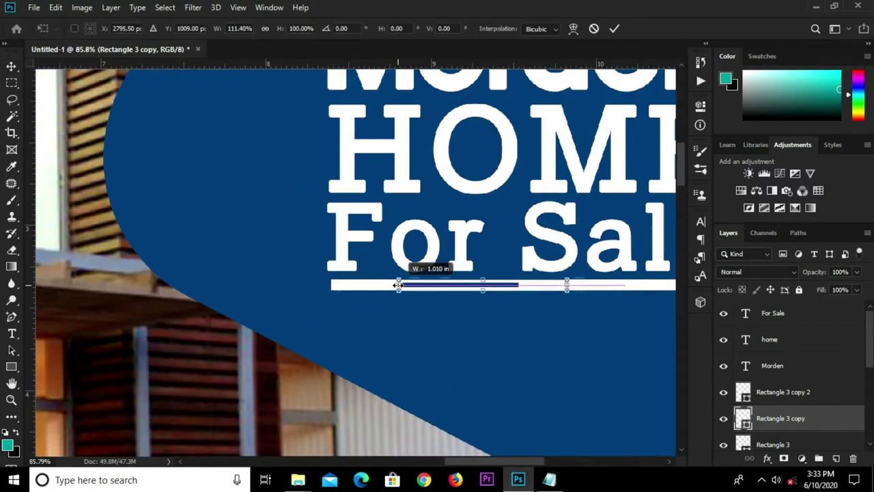
key("Return")
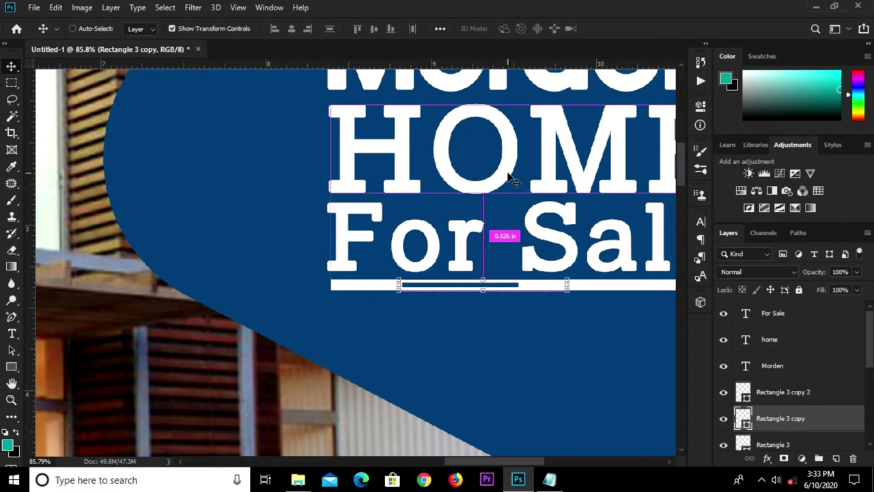
key("ctrl+o")
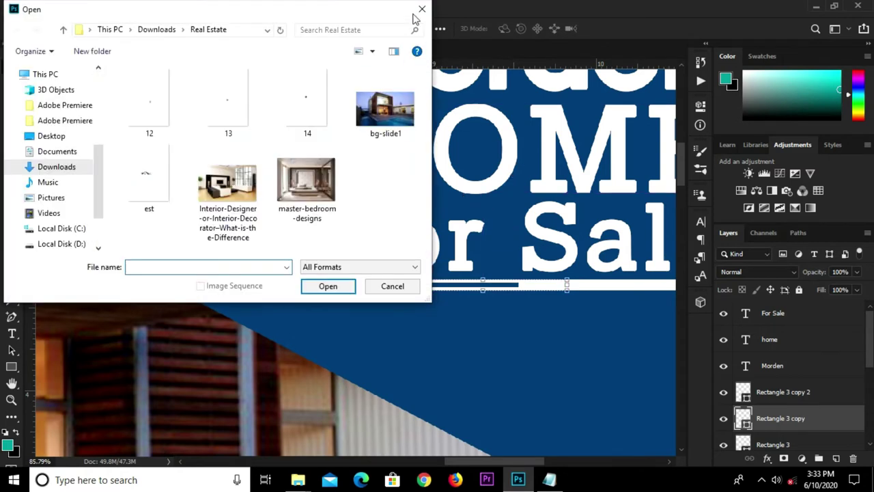
key("Escape")
key("ctrl+0")
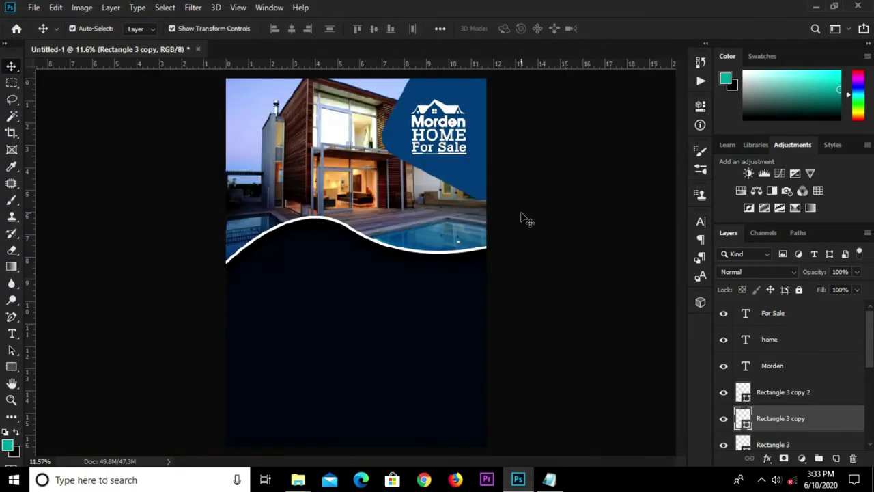
Step: Place the Interior-Designer living-room photo embedded and move it to the lower right
left_click(522, 217)
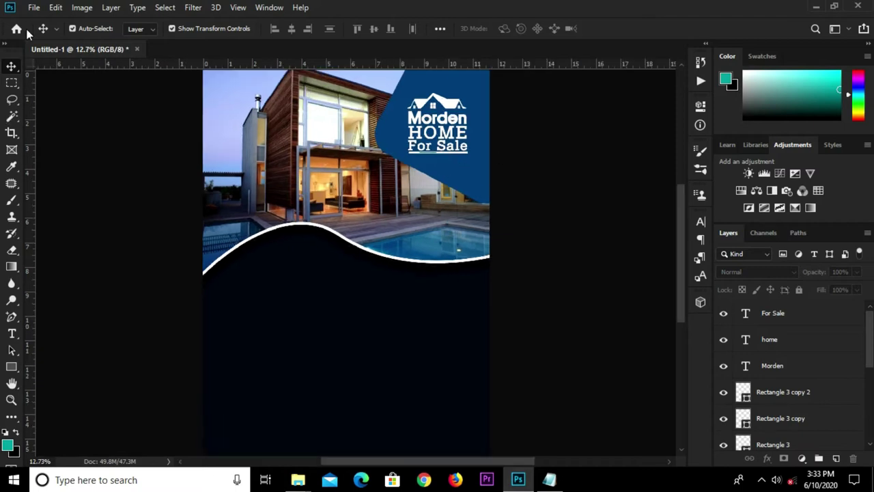
left_click(33, 9)
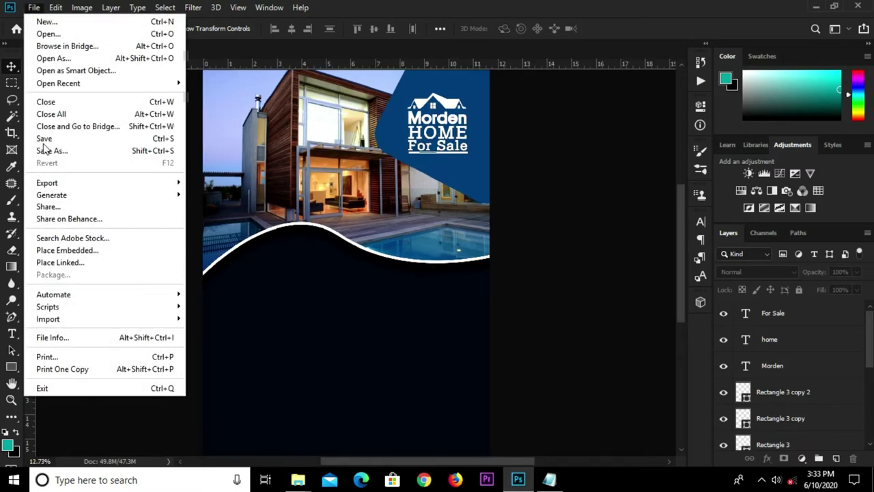
left_click(67, 250)
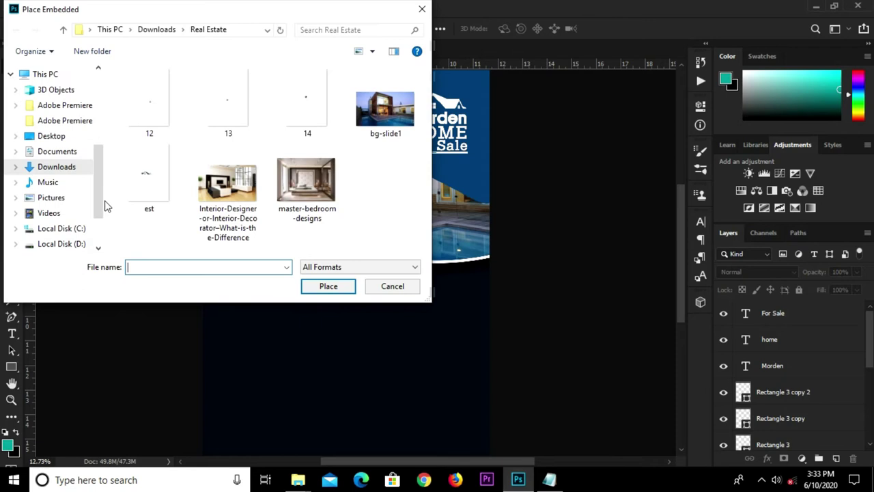
left_click(226, 184)
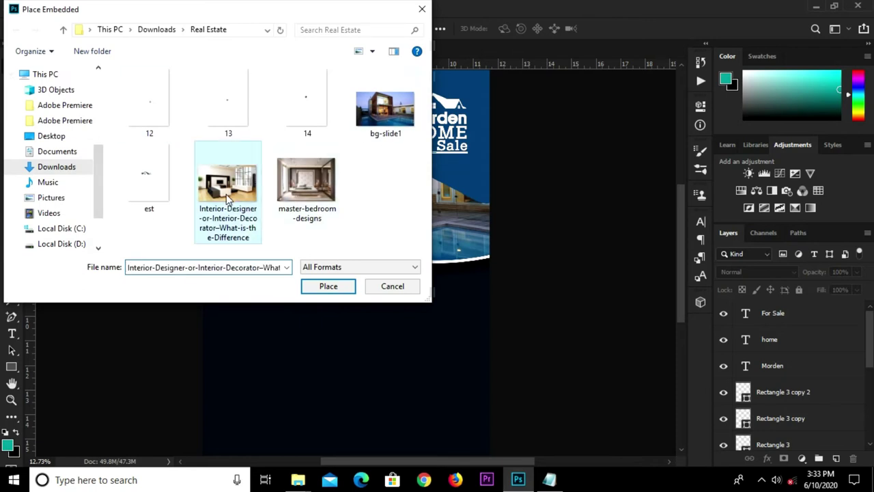
left_click(324, 290)
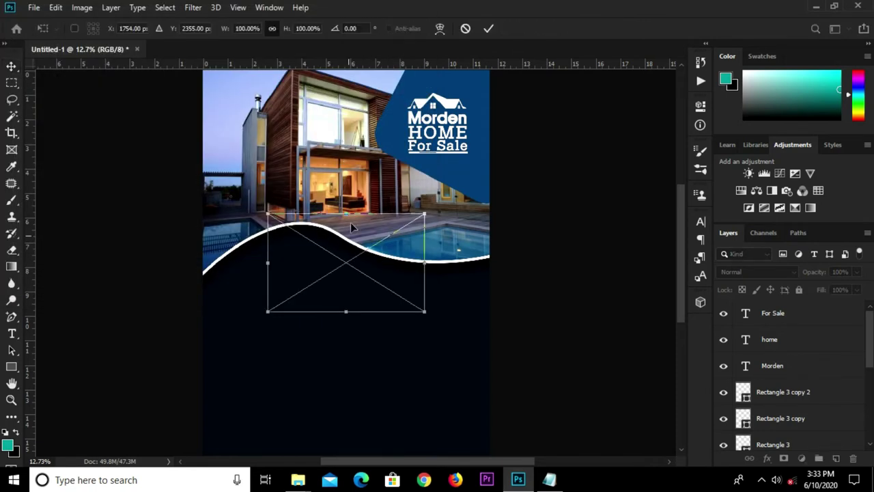
key("Return")
left_click_drag(345, 283, 418, 427)
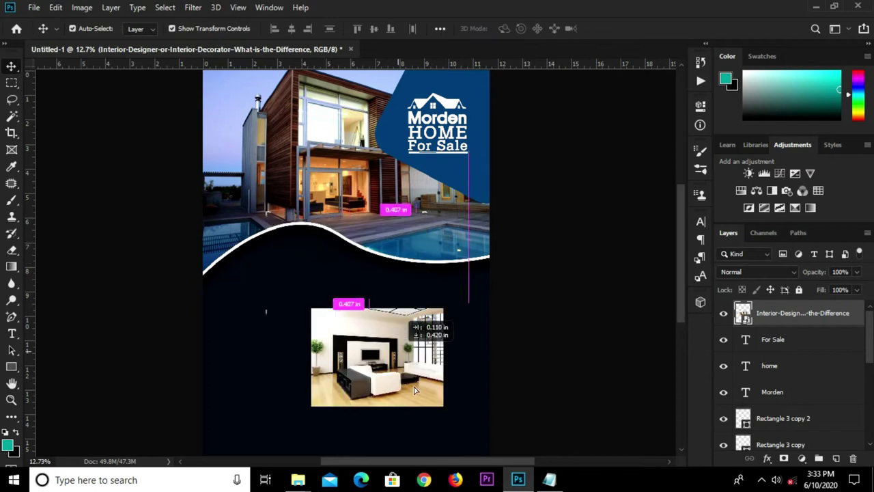
Step: Place the master-bedroom-designs photo embedded, overlapping the living-room photo at lower right
left_click(33, 8)
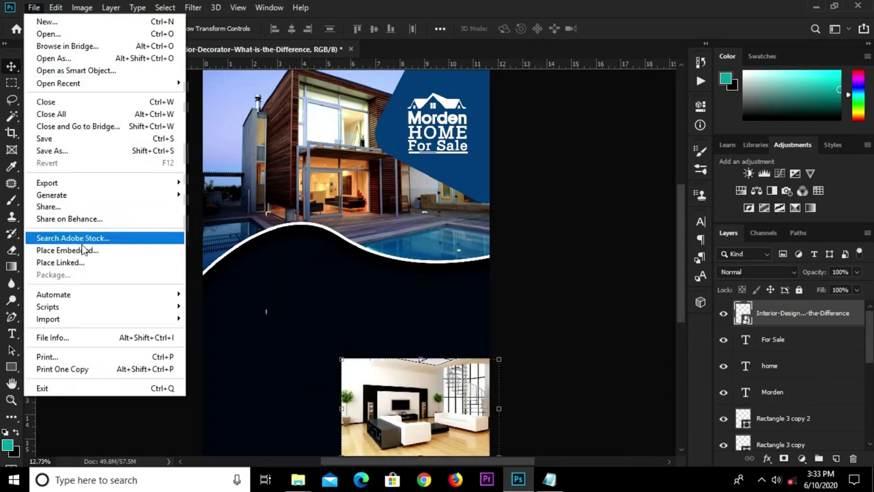
left_click(91, 253)
left_click(318, 179)
left_click(329, 286)
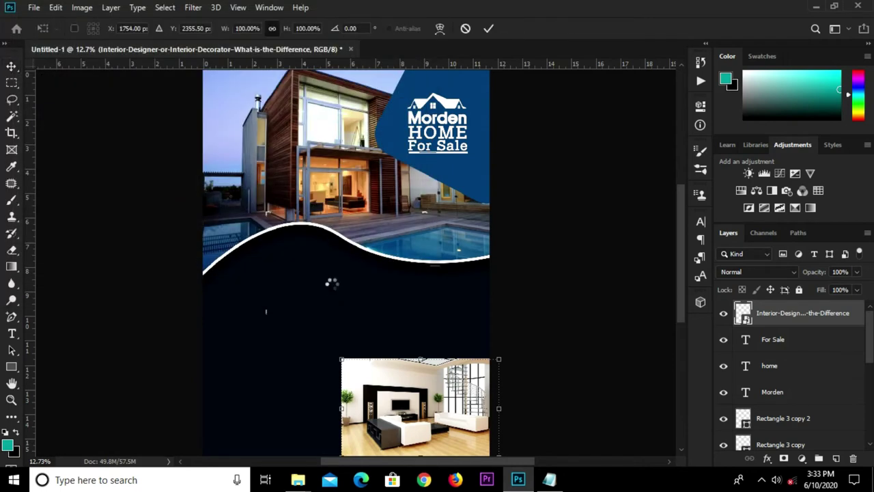
mouse_move(397, 265)
left_mouse_down()
mouse_move(442, 340)
mouse_move(474, 362)
left_mouse_up()
left_click(488, 29)
key("Return")
scroll(446, 355, "up", 2)
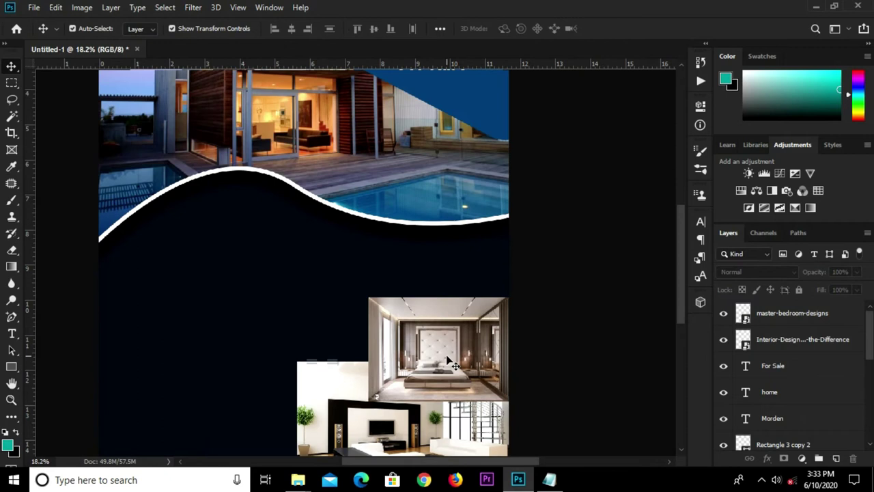
Step: Draw a teal rectangle left of the bedroom photo with a 90 px corner radius
left_click_drag(12, 367, 53, 367)
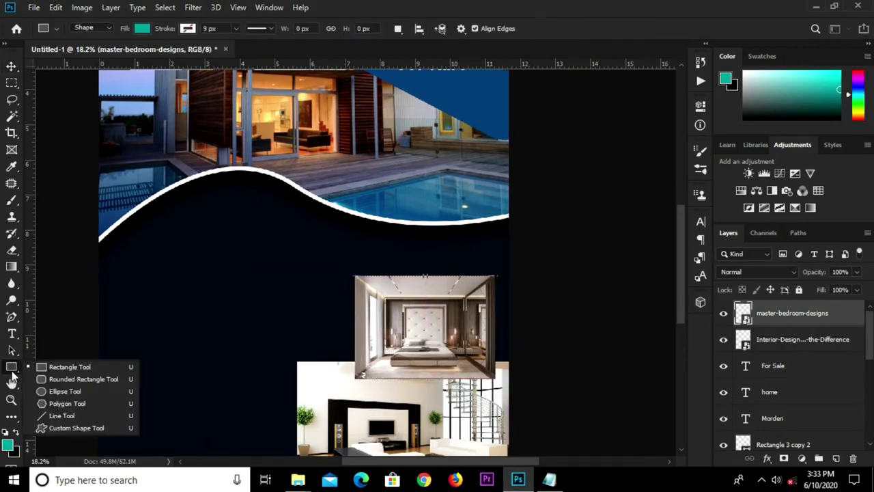
left_click_drag(133, 283, 296, 390)
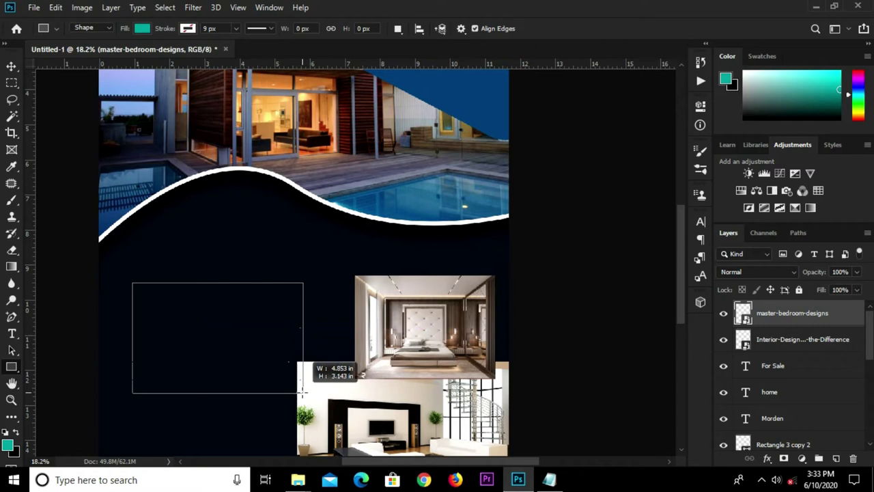
left_click_drag(297, 390, 303, 392)
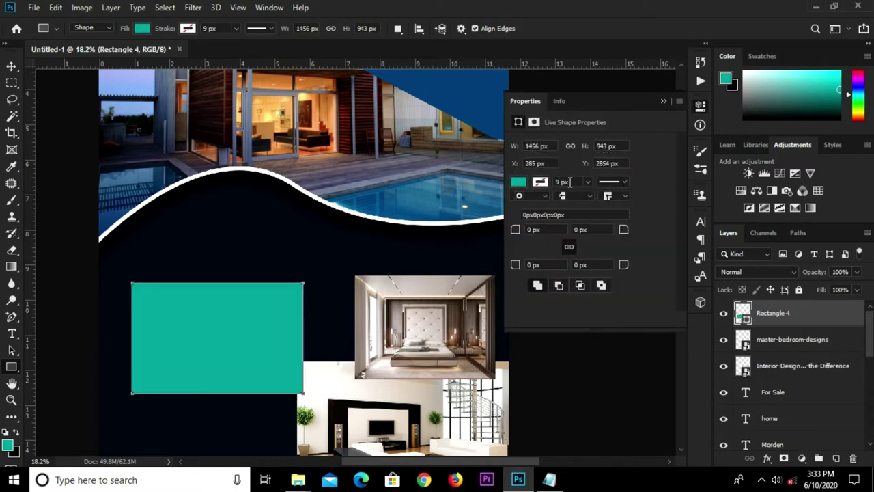
left_click(593, 230)
type("0")
key("Return")
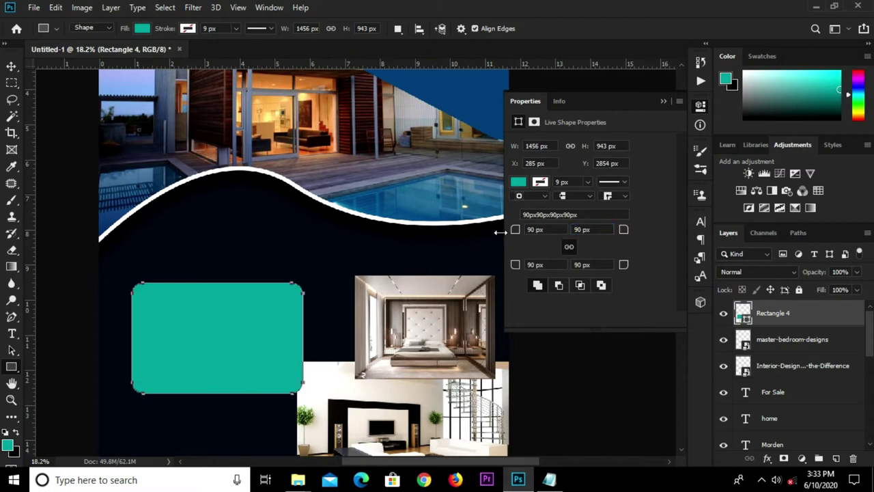
Step: Give the rectangle a white 35 px outline
left_click(518, 182)
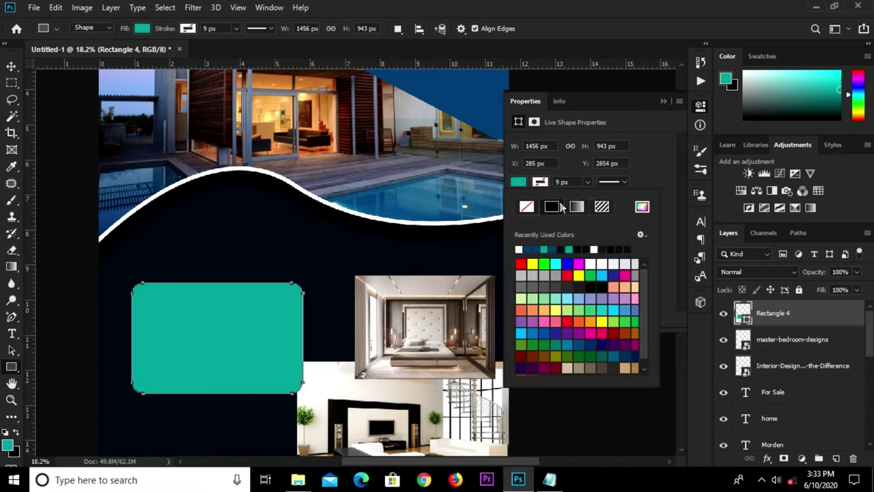
left_click(574, 166)
left_click(540, 183)
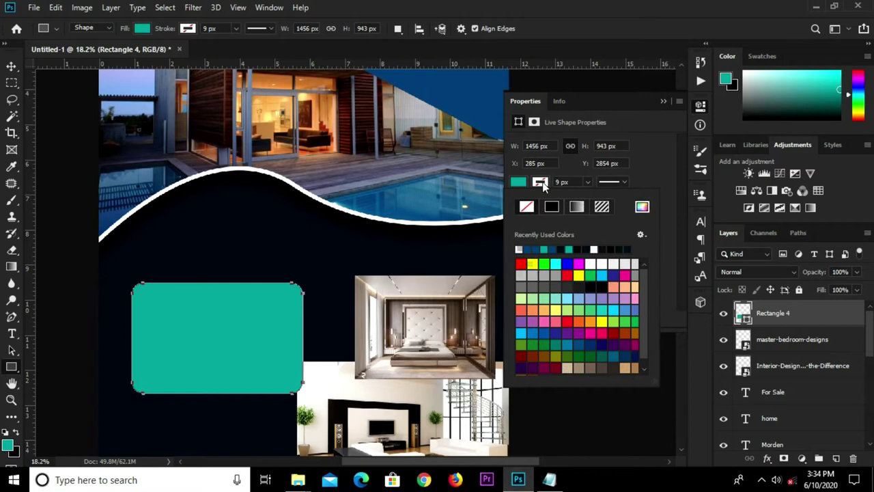
left_click(521, 249)
left_click(549, 181)
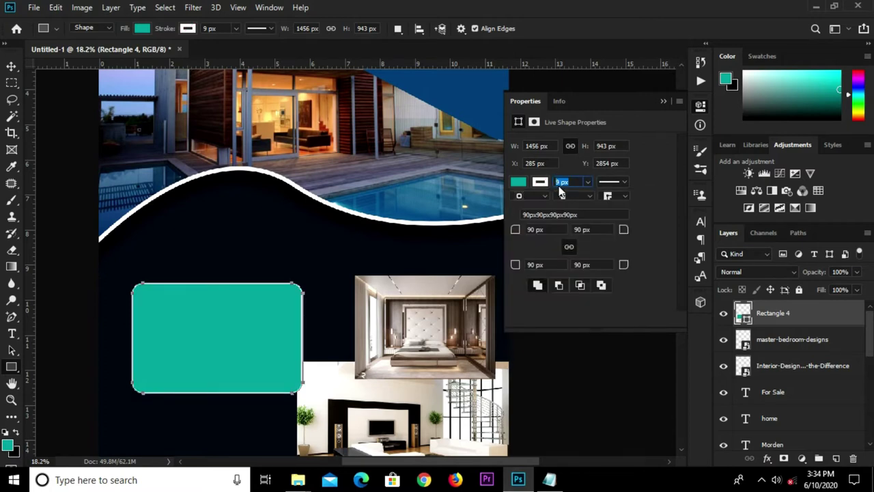
type("35")
key("Return")
Step: Slide the bedroom photo left so it sits partly behind the teal rectangle
key("v")
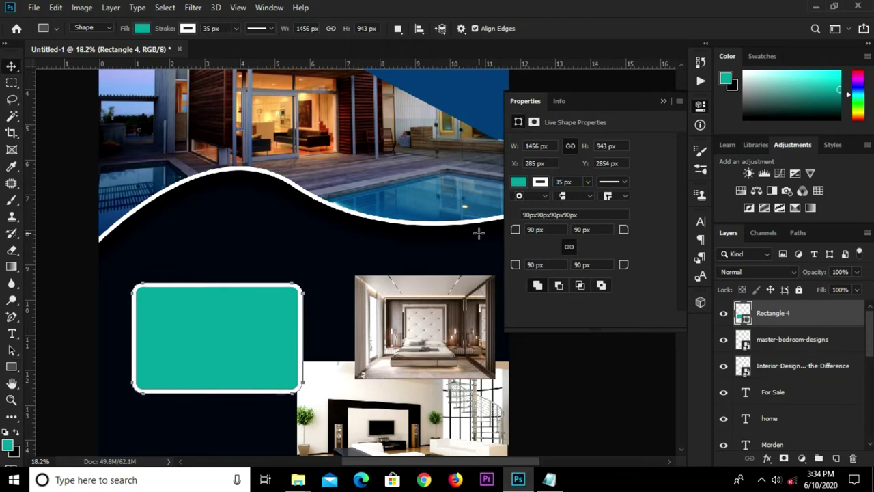
left_click(663, 100)
left_click_drag(440, 312, 288, 319)
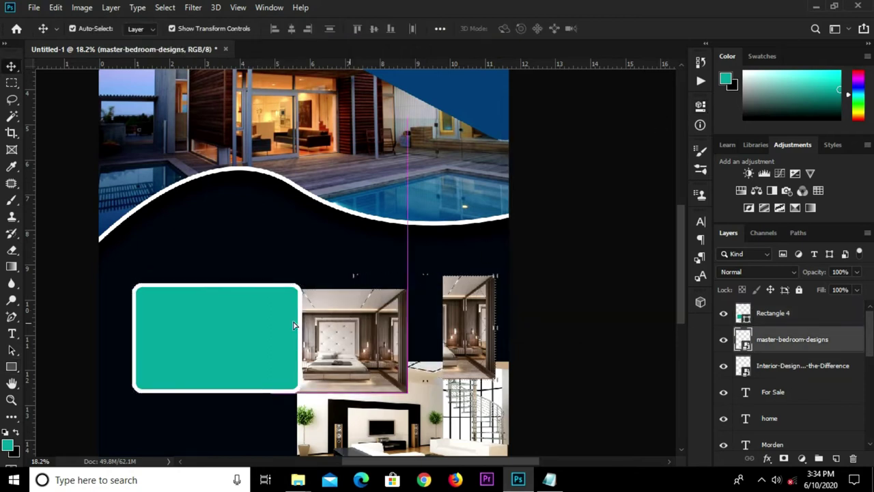
Step: Duplicate the teal rectangle (Ctrl+J) and spread the two frames apart
left_click(198, 288)
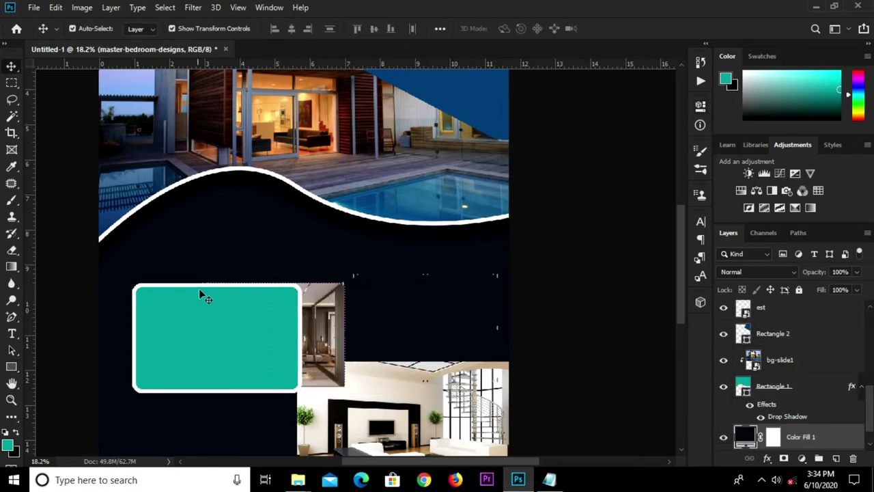
left_click(182, 317)
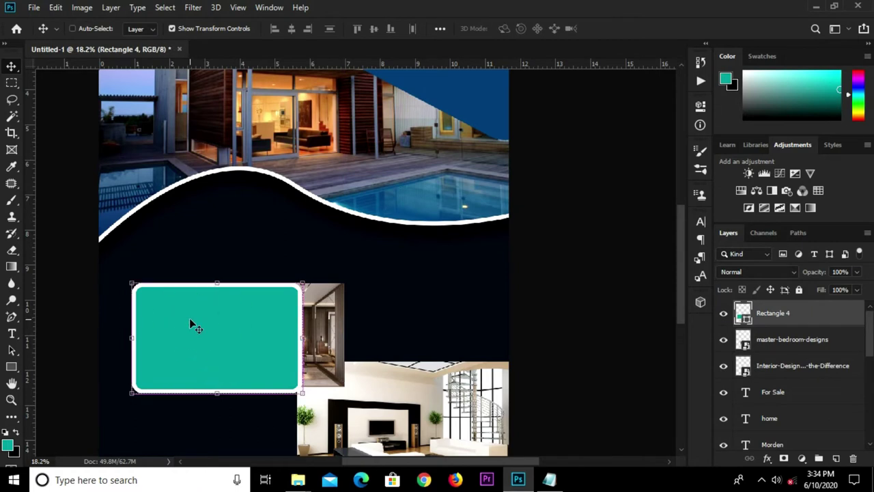
key("ctrl+j")
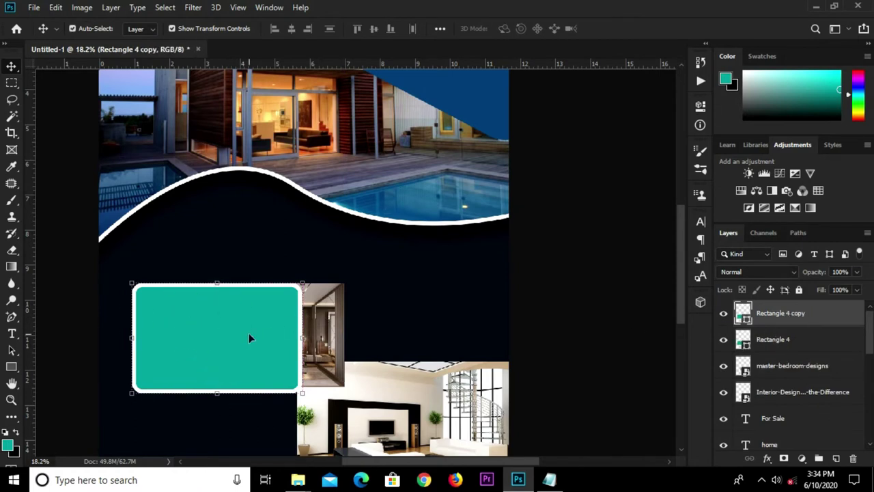
left_click_drag(248, 337, 434, 176)
left_click(238, 354)
left_click_drag(225, 340, 427, 316)
Step: Stack the bedroom photo above its lower frame and enlarge it to about 134%
left_click(261, 348)
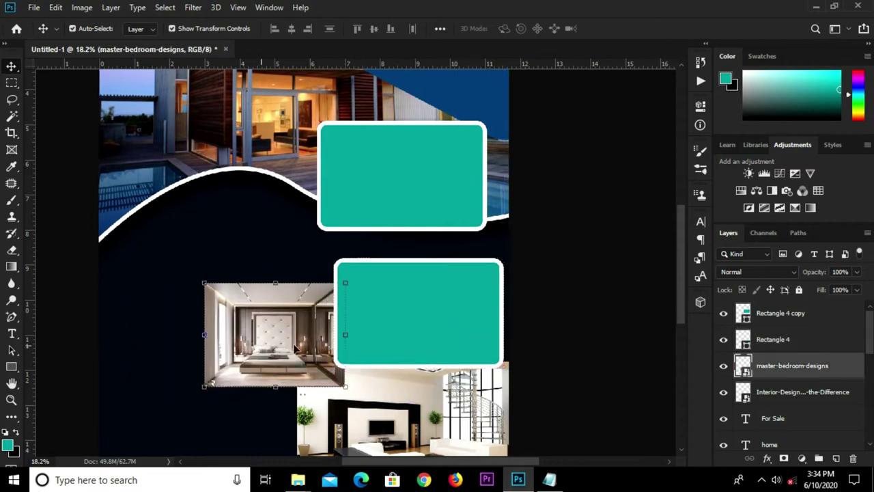
left_click_drag(788, 360, 788, 307)
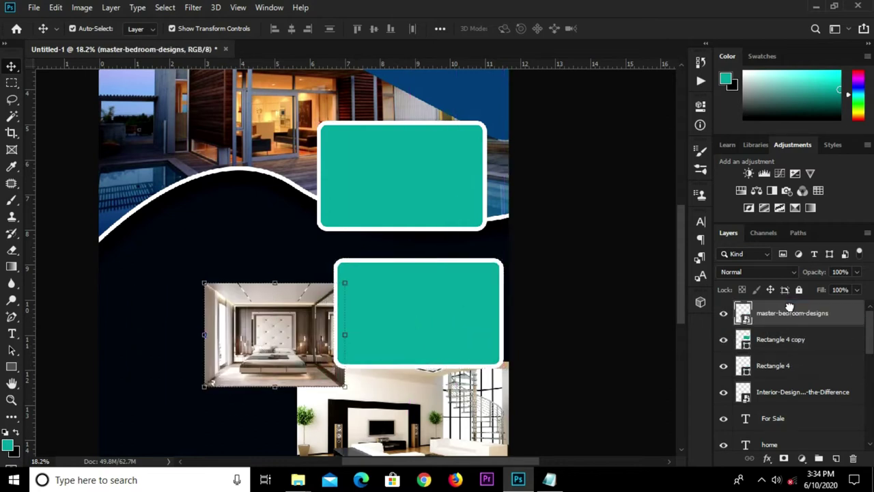
left_click_drag(273, 334, 415, 298)
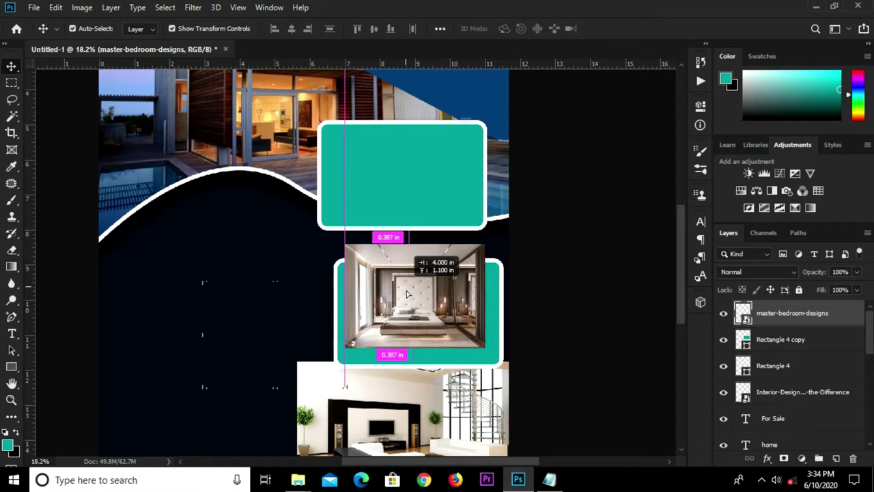
left_click(764, 344)
left_click_drag(777, 369, 782, 325)
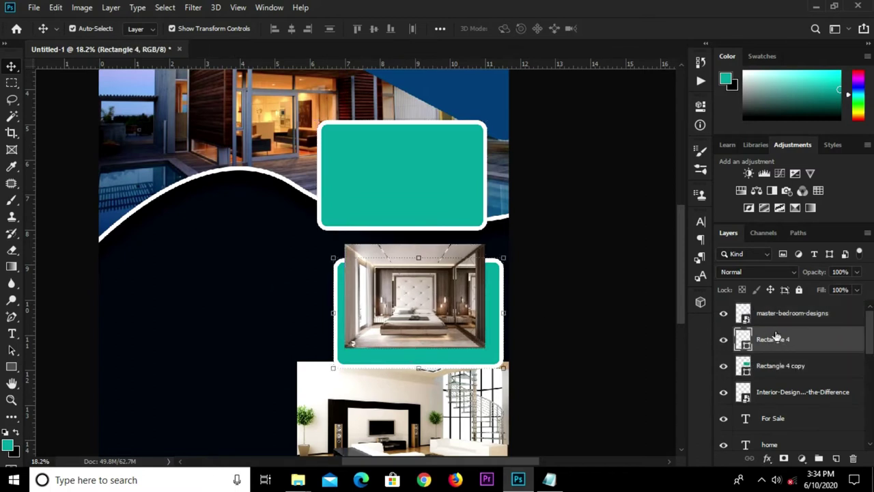
left_click(357, 301)
left_click_drag(450, 298, 427, 308)
left_click_drag(461, 357, 516, 384)
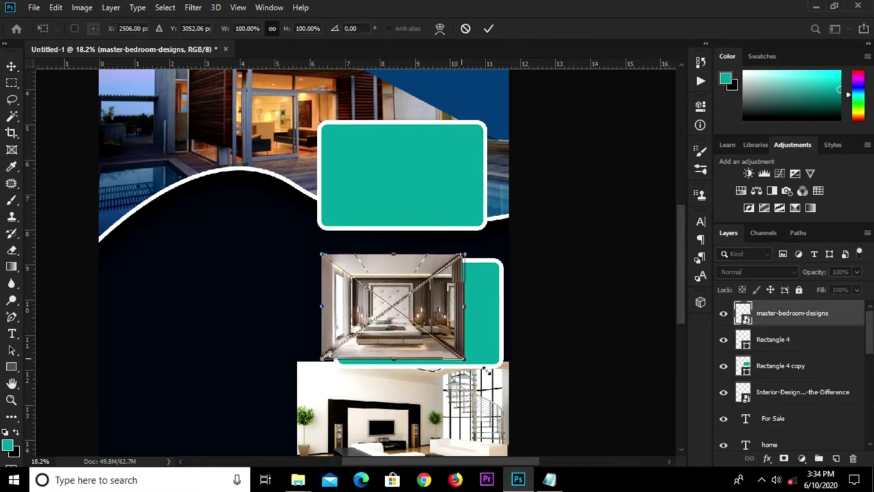
key("Return")
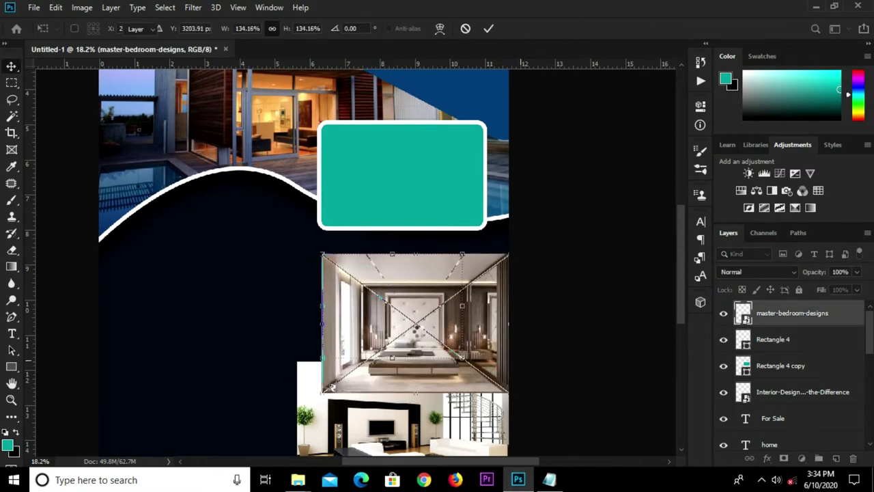
left_click_drag(419, 336, 424, 326)
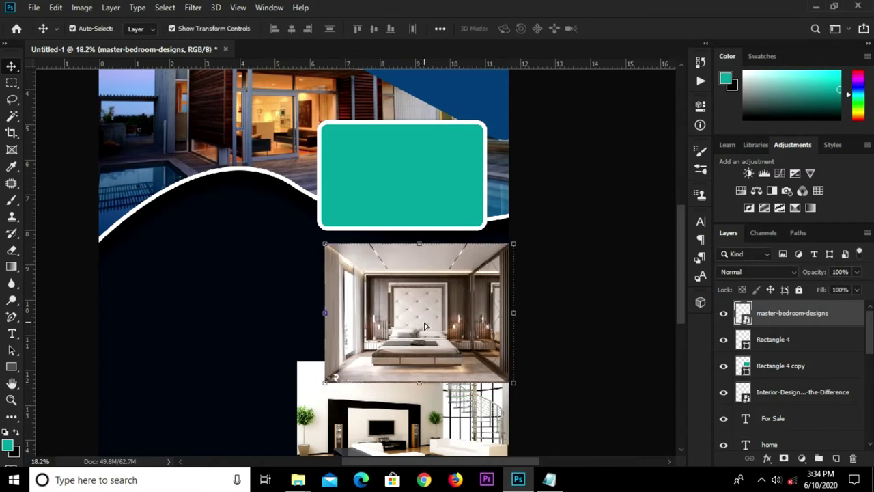
Step: Clip the bedroom photo into Rectangle 4 and group them as Group 1
right_click(815, 312)
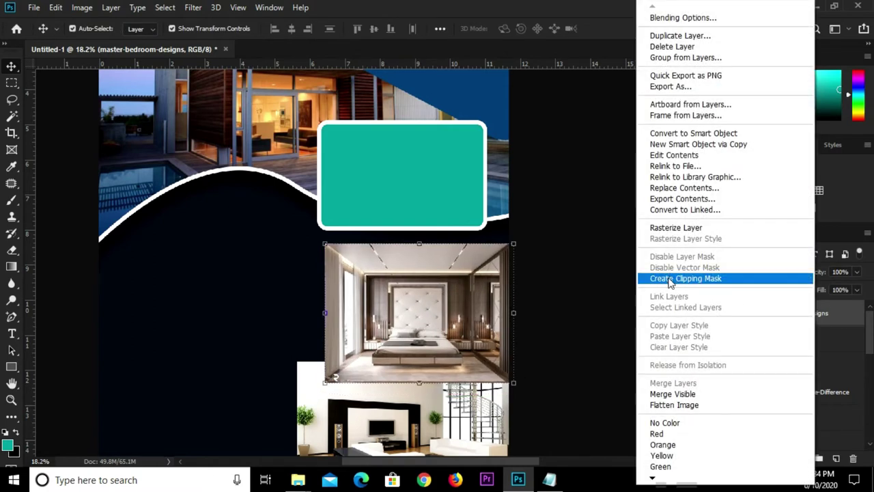
left_click(676, 277)
left_click(582, 270)
scroll(512, 243, "down", 1)
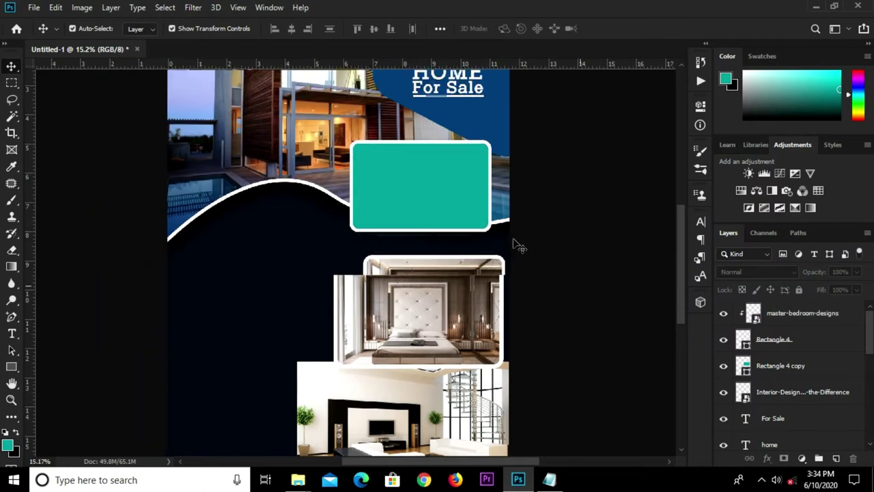
left_click(803, 312)
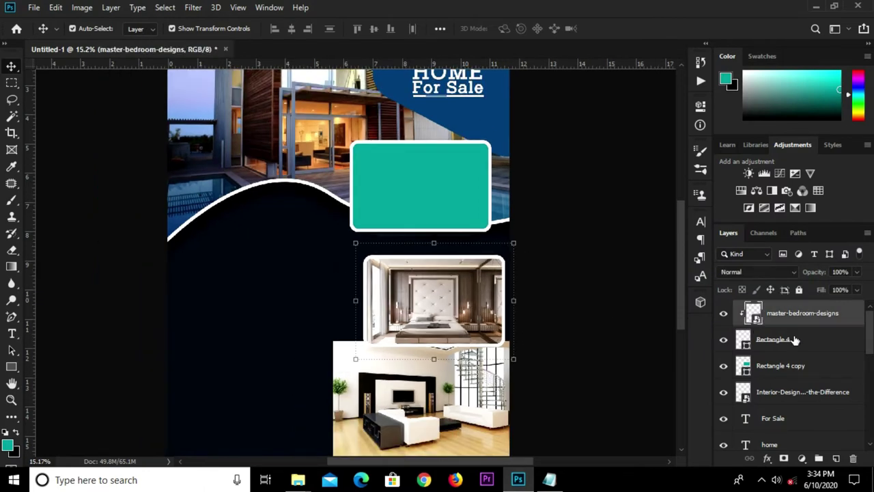
left_click(794, 340, "shift")
key("ctrl+g")
key("shift+Left")
key("shift+Left")
key("shift+Left")
key("shift+Left")
key("shift+Left")
key("shift+Left")
key("shift+Left")
key("shift+Left")
key("shift+Left")
key("shift+Left")
key("shift+Left")
key("shift+Left")
left_click(577, 295)
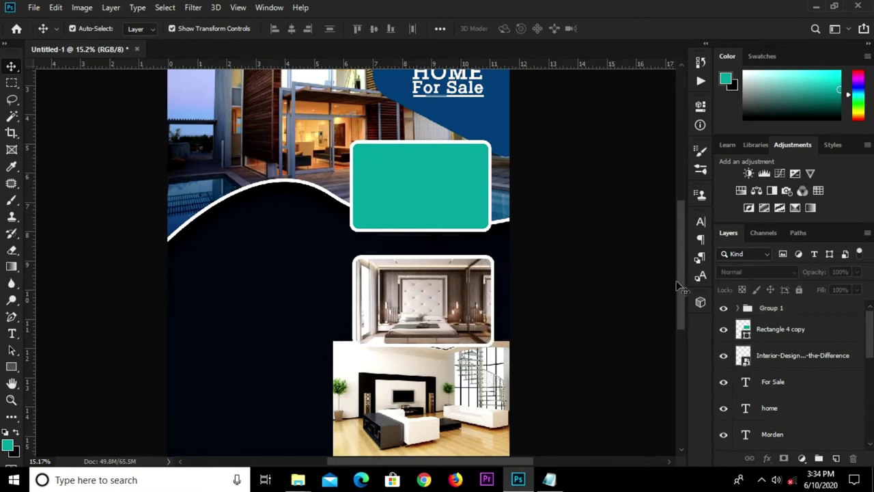
Step: Move the remaining teal rectangle just below the bedroom photo
scroll(680, 302, "down", 3)
mouse_move(436, 300)
left_mouse_down()
mouse_move(277, 309)
mouse_move(271, 300)
left_mouse_up()
left_click(414, 137)
left_click_drag(421, 142, 420, 326)
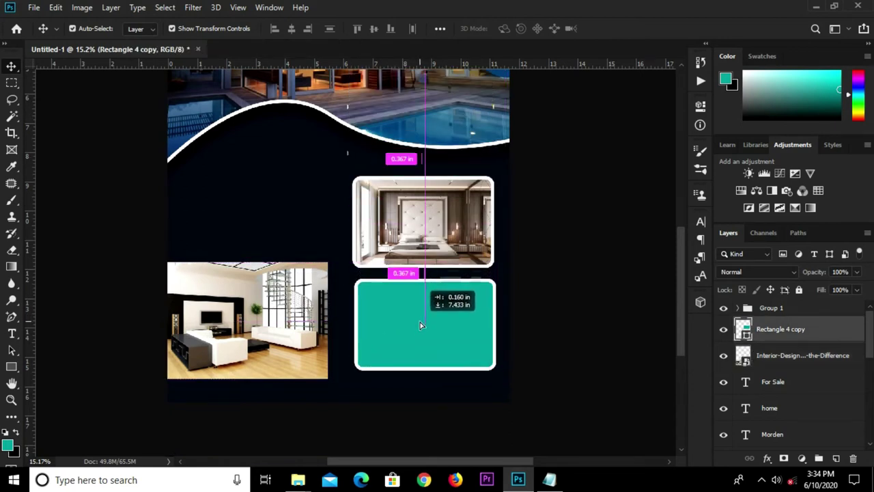
left_click_drag(420, 326, 417, 317)
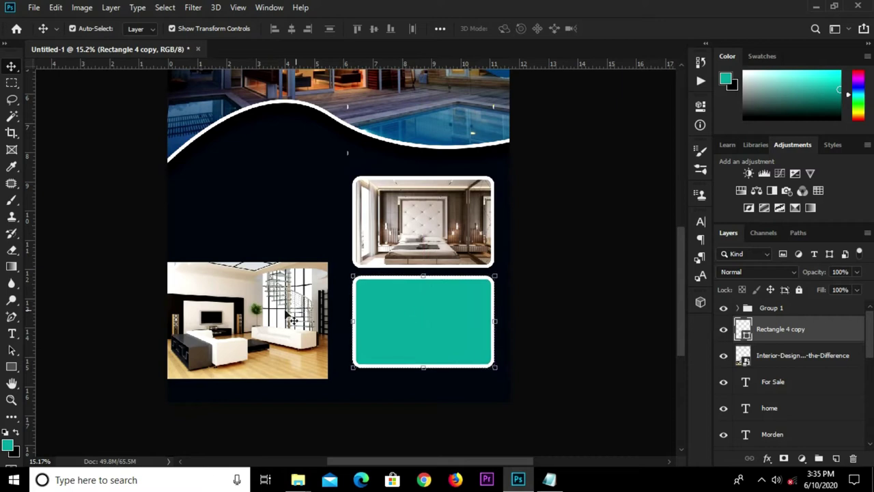
Step: Place the living-room photo above Rectangle 4 copy and shrink it to about 89%
left_click_drag(285, 317, 411, 317)
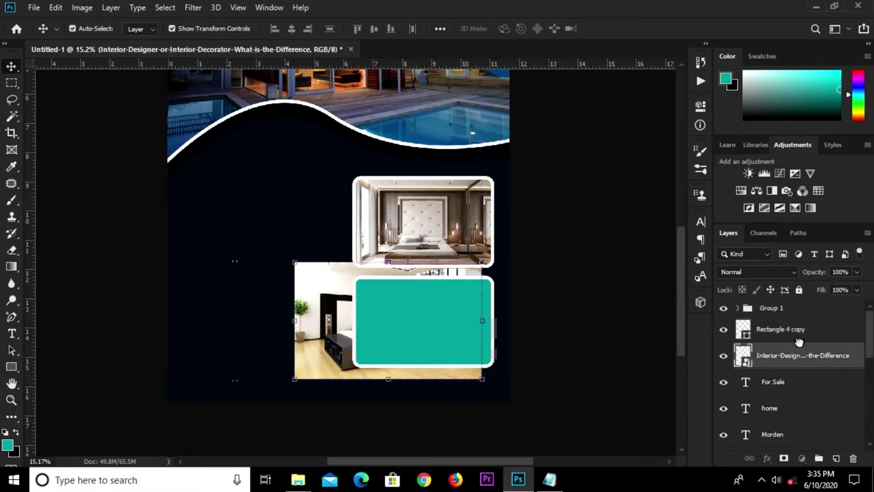
left_click_drag(795, 361, 795, 330)
left_click_drag(392, 316, 426, 313)
key("ctrl+t")
left_click_drag(517, 264, 505, 276)
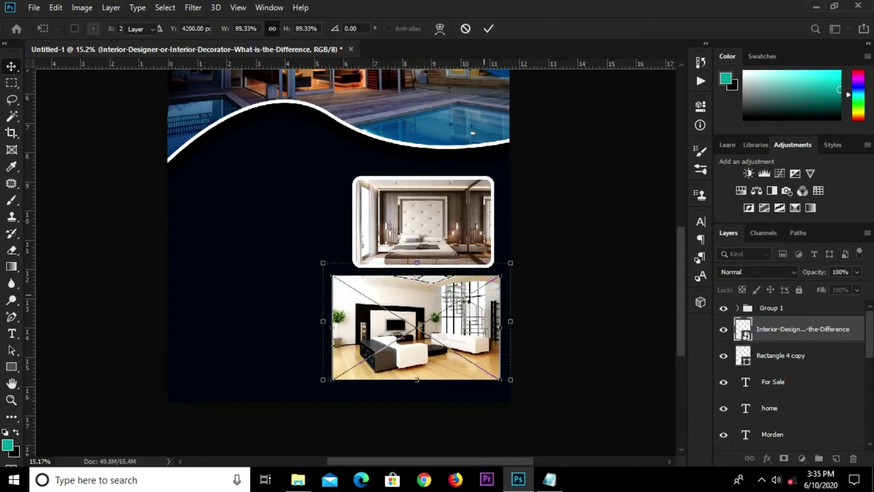
key("Return")
left_click_drag(432, 313, 436, 312)
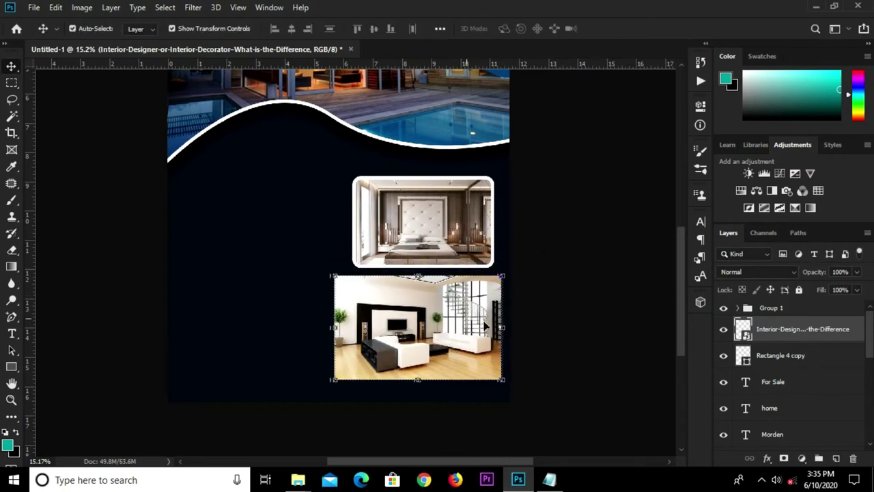
Step: Clip and group the living-room photo with its frame, then nudge both groups down-left
right_click(812, 330)
left_click(639, 279)
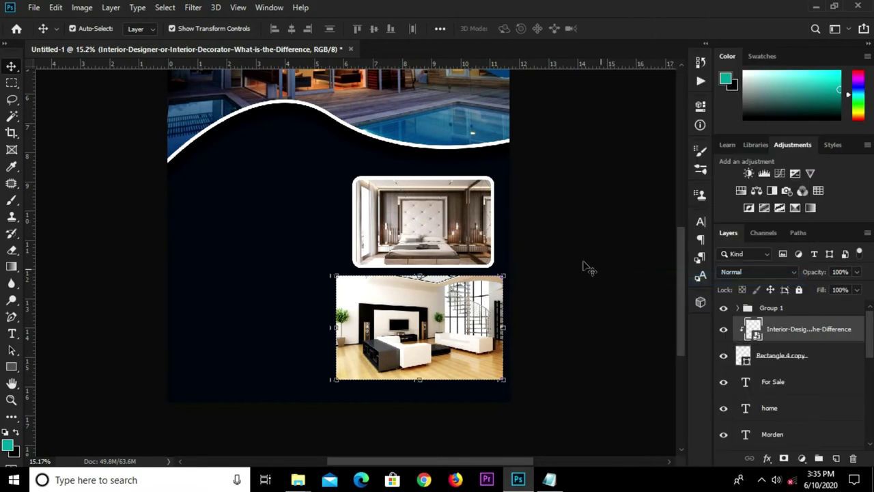
left_click(587, 266)
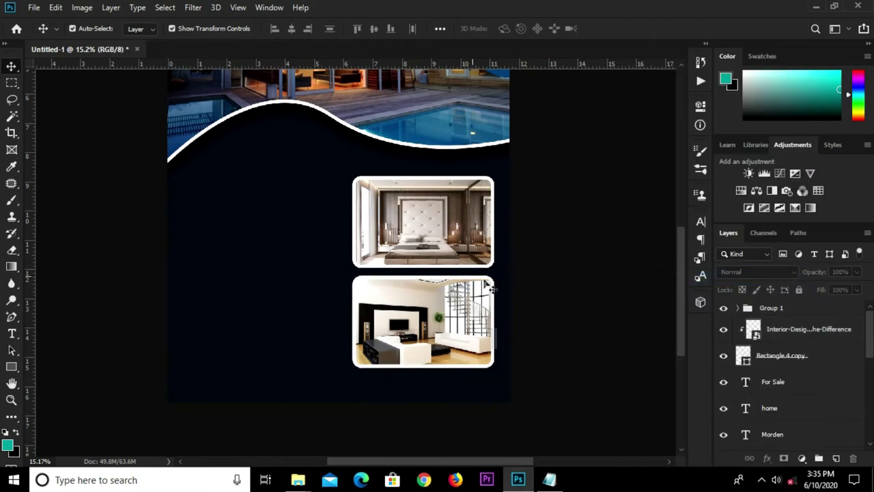
left_click(799, 333)
left_click(792, 355, "shift")
key("ctrl+g")
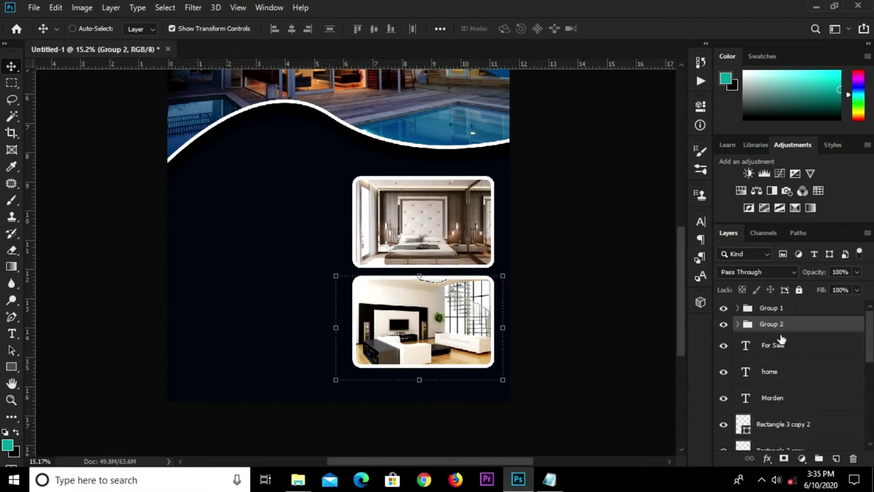
left_click(785, 312, "shift")
key("shift+Down")
key("shift+Down")
key("shift+Down")
key("shift+Down")
key("shift+Down")
key("shift+Down")
key("shift+Down")
key("shift+Down")
key("shift+Down")
key("shift+Down")
key("shift+Down")
key("shift+Down")
key("shift+Down")
key("shift+Left")
key("shift+Left")
key("shift+Left")
key("shift+Left")
key("shift+Left")
key("shift+Left")
left_click(576, 316)
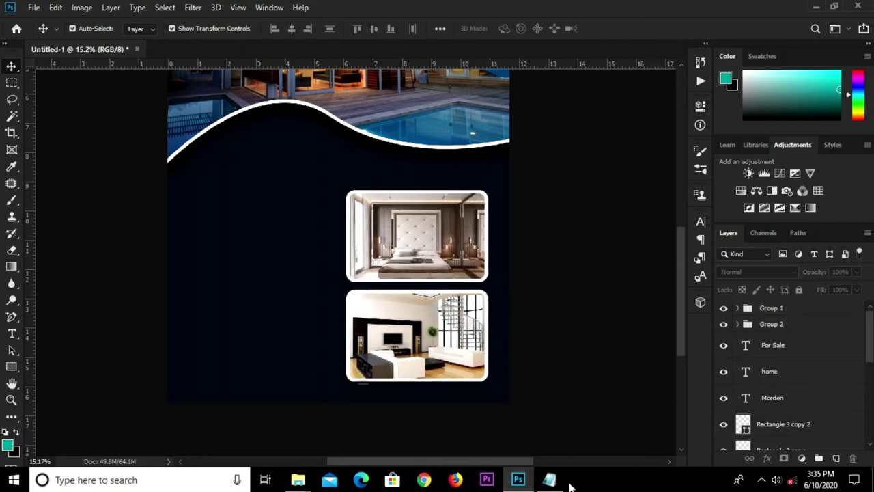
Step: Copy the word 'Features' from the real-estate notes in Notepad and return to Photoshop
left_click(550, 479)
scroll(565, 178, "down", 2)
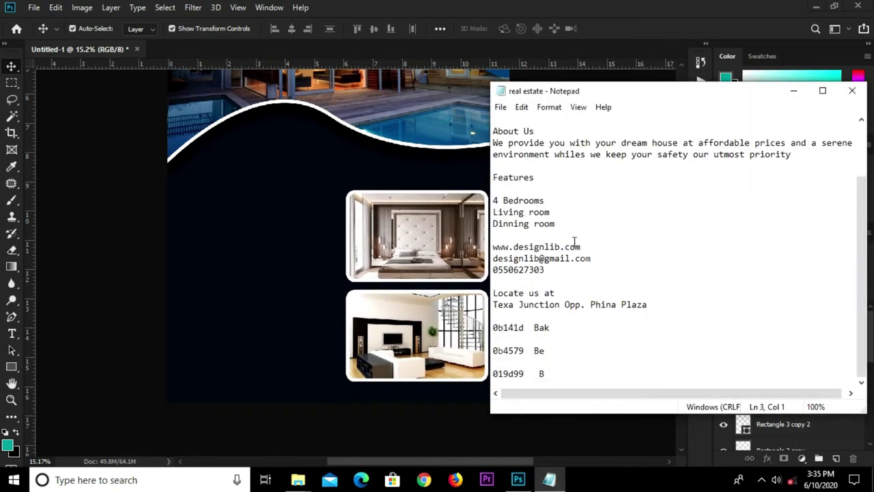
scroll(574, 241, "up", 2)
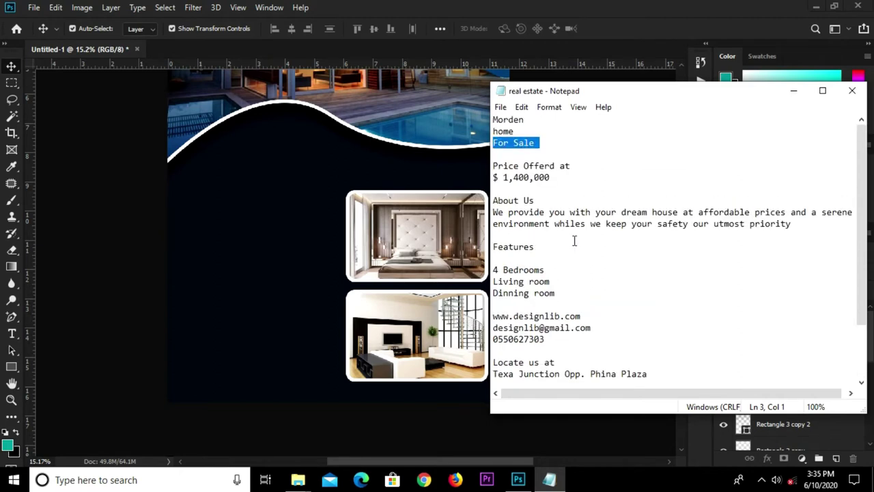
scroll(573, 241, "down", 2)
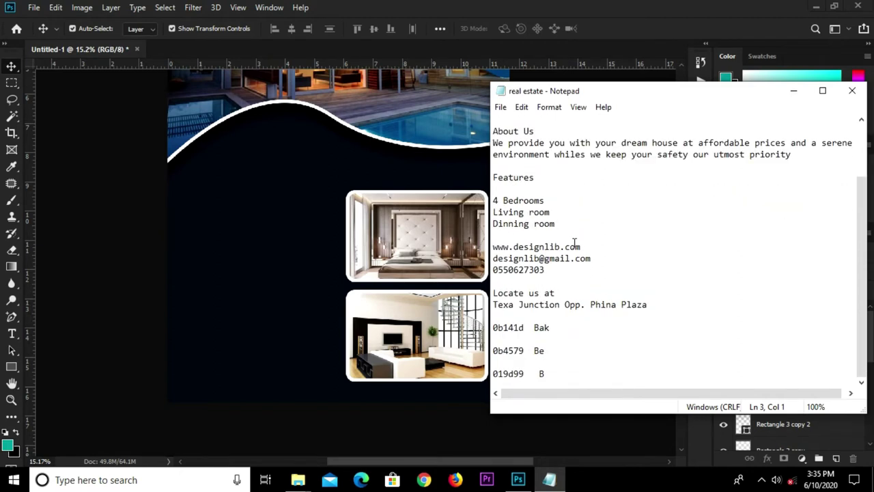
scroll(574, 244, "up", 2)
left_click_drag(541, 247, 496, 248)
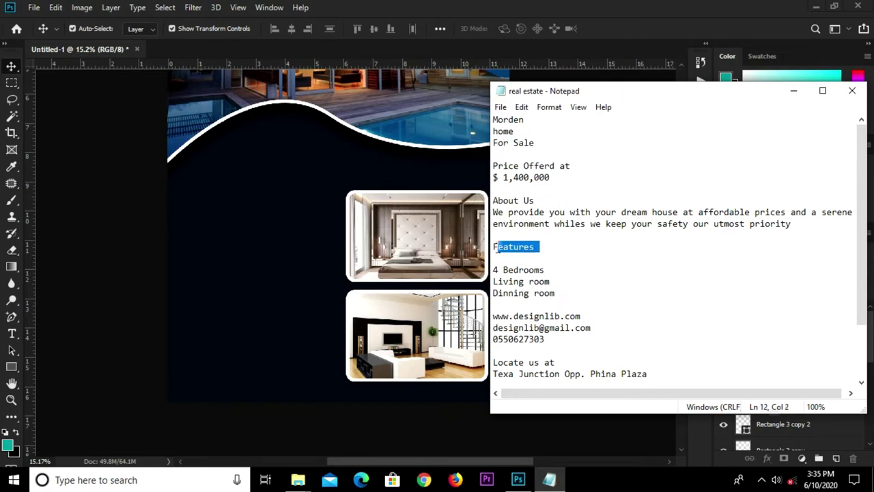
right_click(505, 247)
left_click(562, 288)
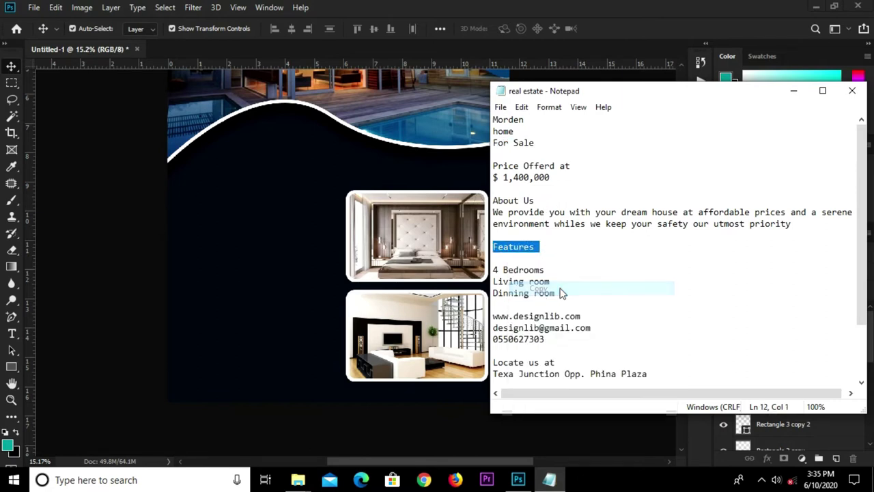
left_click(191, 230)
key("t")
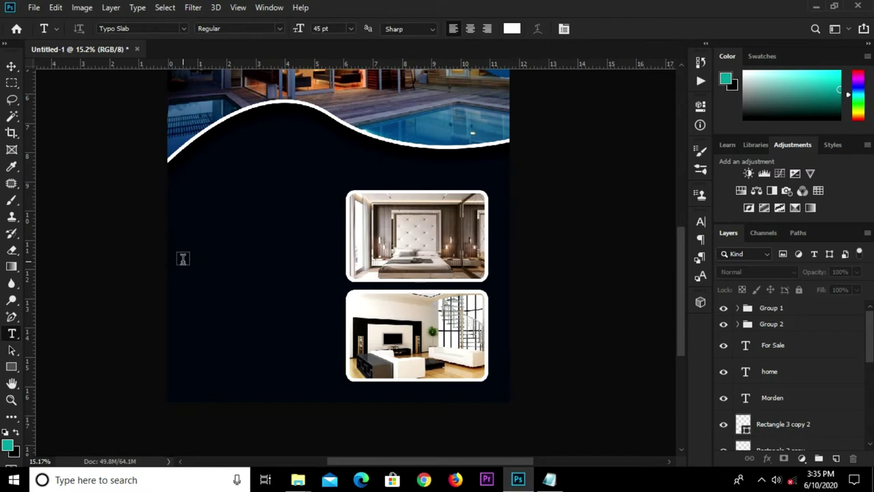
Step: Paste 'Features' as a new white text layer on the dark panel
left_click(183, 258)
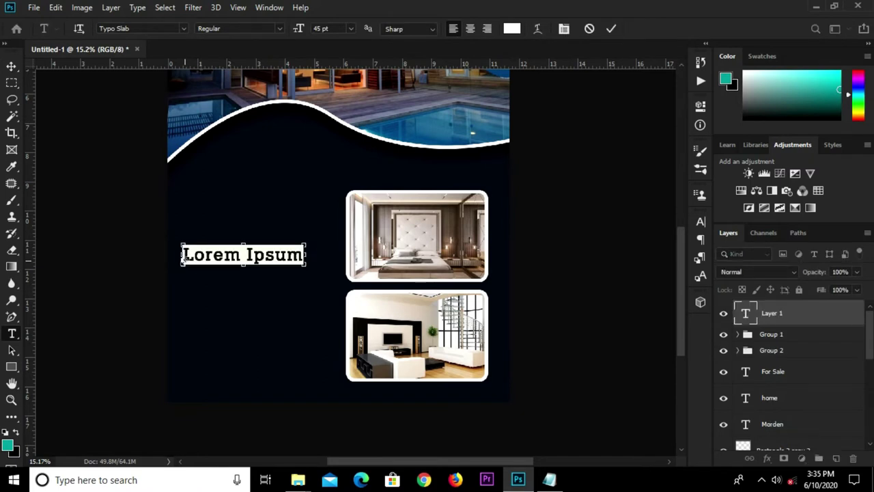
key("ctrl+v")
left_click(609, 28)
key("v")
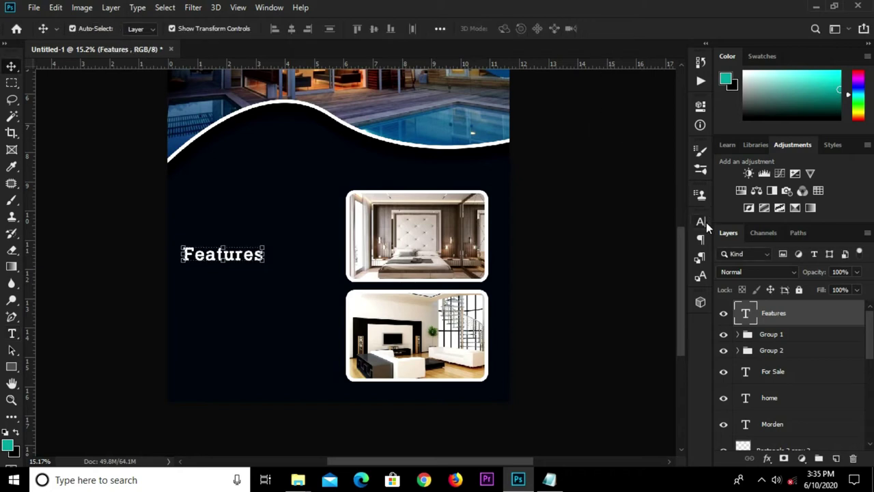
Step: Set the Features heading to Raleway Black and duplicate it above the photos
left_click(705, 222)
left_click(621, 239)
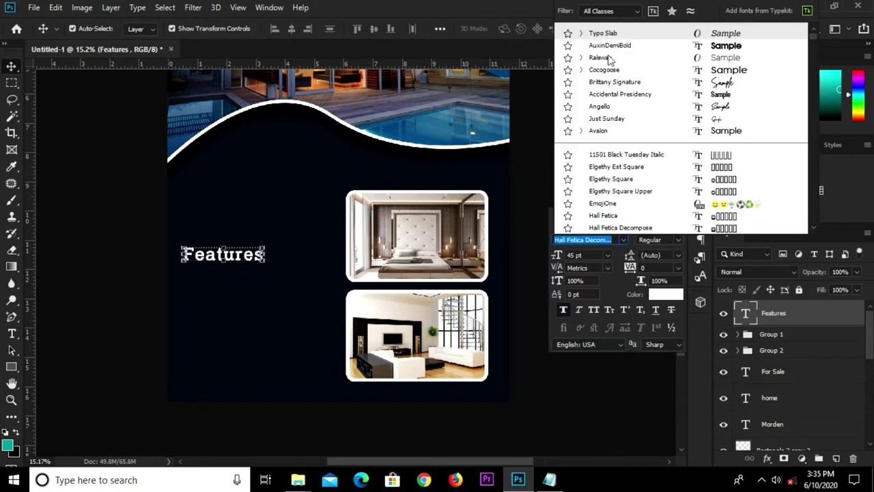
left_click(603, 58)
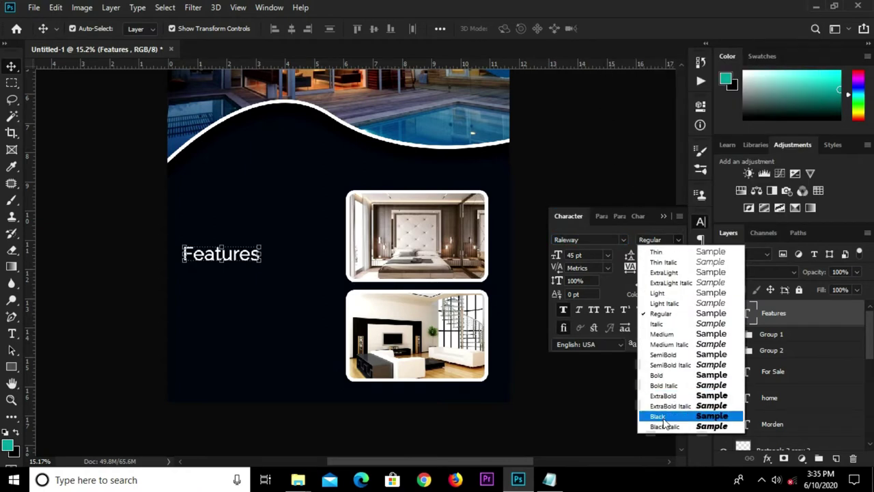
left_click(666, 417)
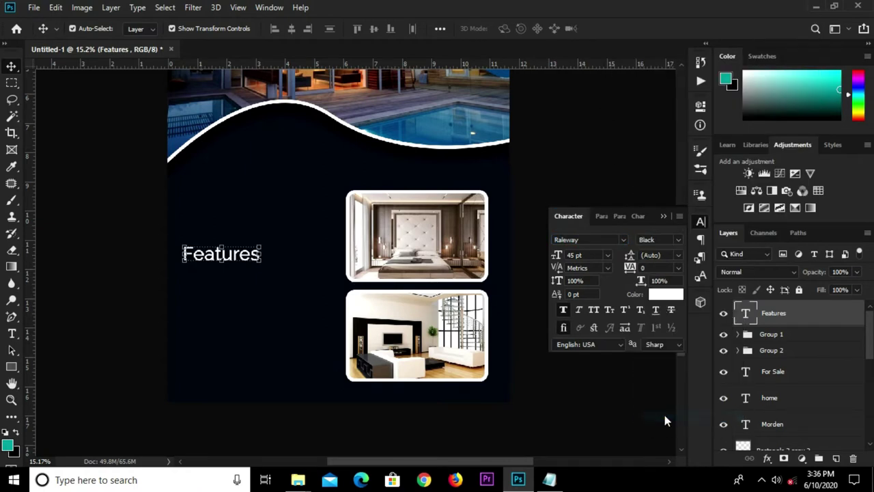
left_click(239, 258)
left_click_drag(239, 258, 439, 173)
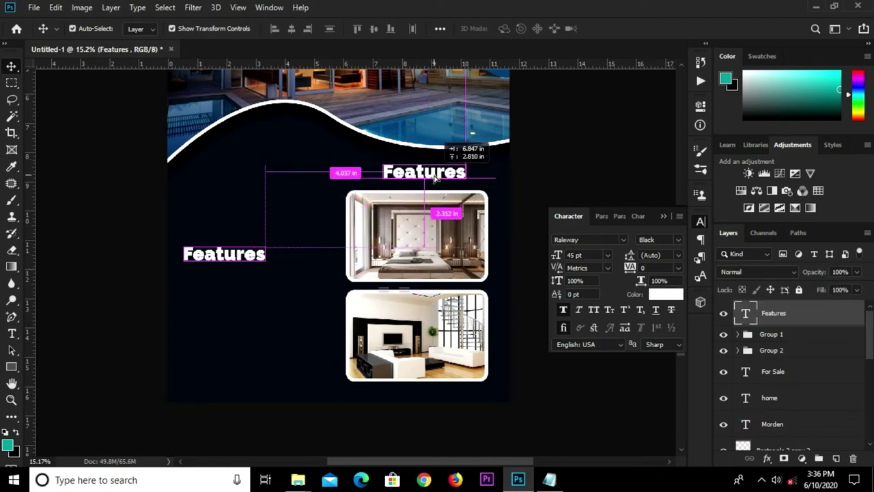
Step: Retype the duplicated heading above the bedroom photo as 'Interior Designs'
left_click_drag(439, 173, 429, 180)
key("t")
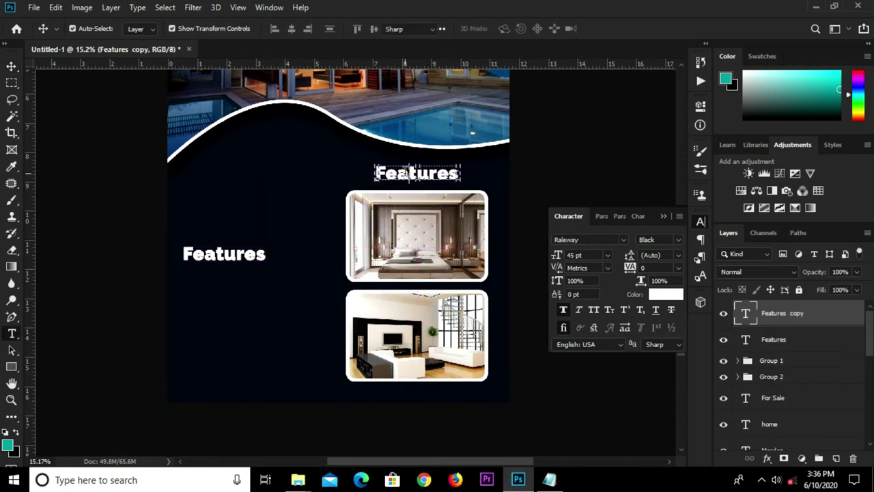
left_click(403, 173)
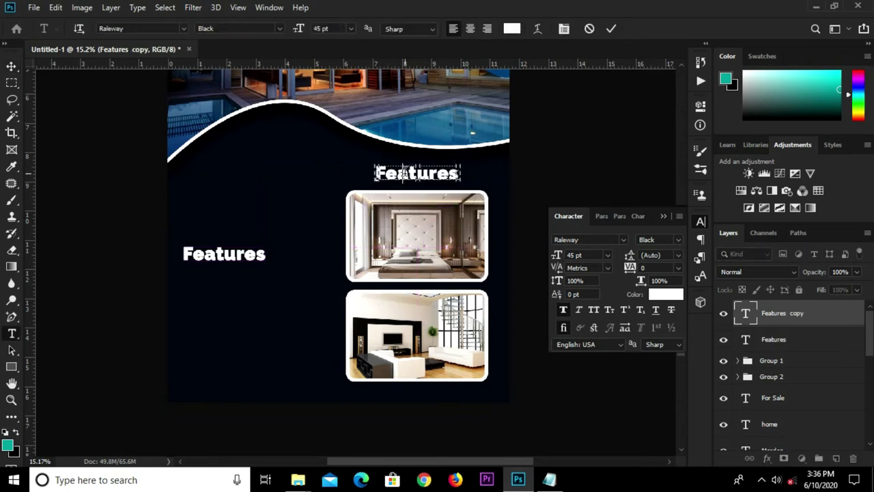
type("Interior Design")
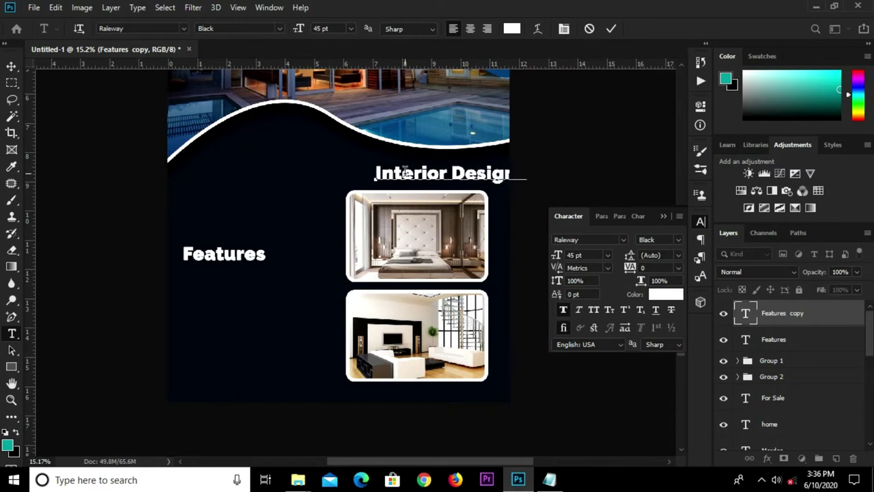
left_click(612, 30)
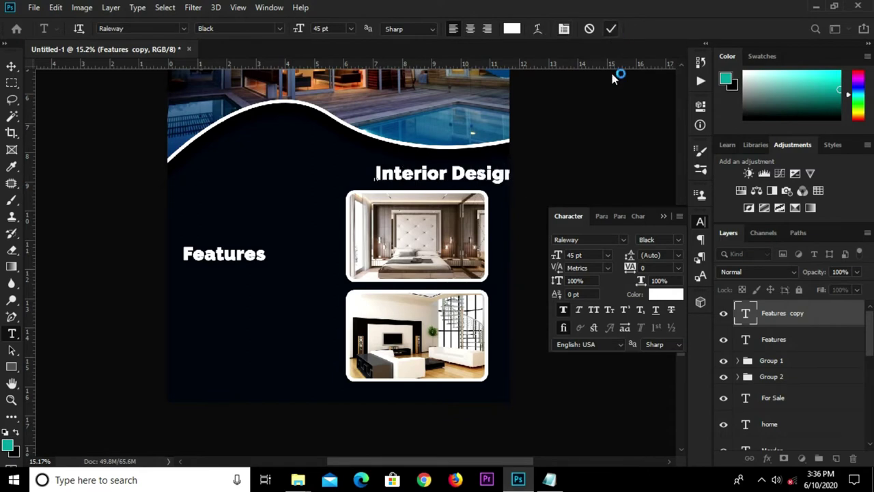
Step: Set the Interior Designs heading size to 36 pt
key("v")
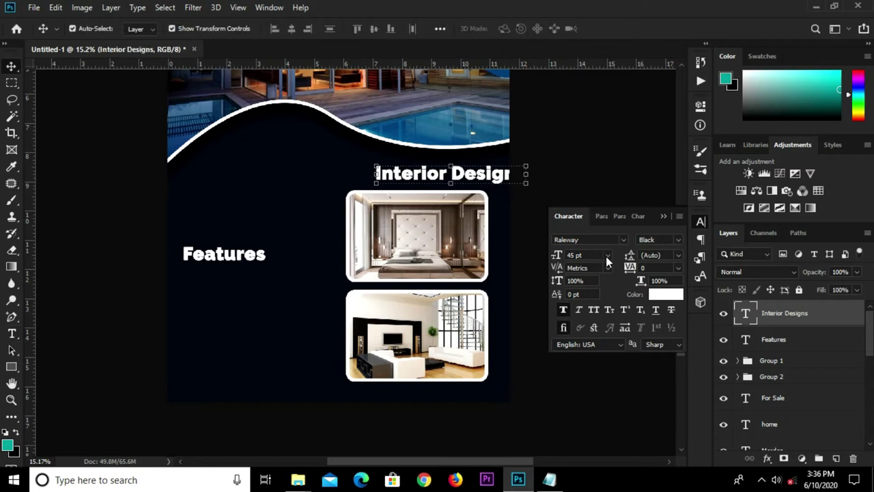
left_click(607, 255)
left_click(587, 373)
left_click(517, 167)
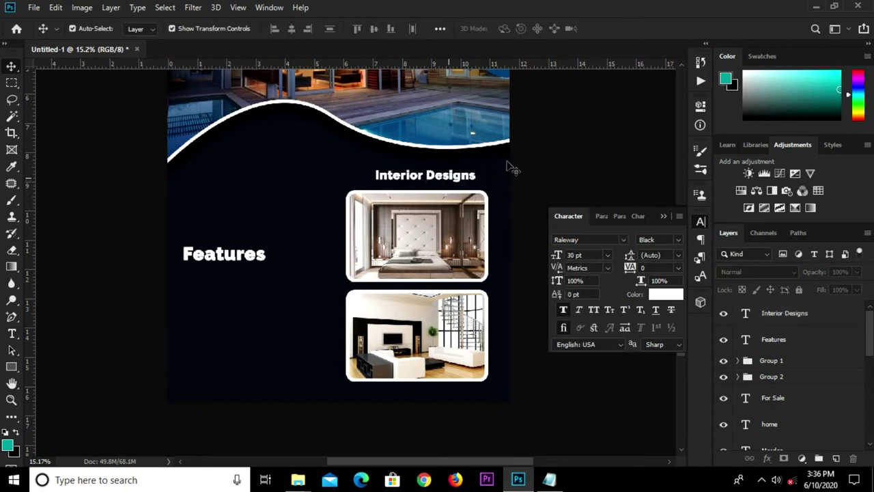
left_click(460, 183)
left_click(575, 255)
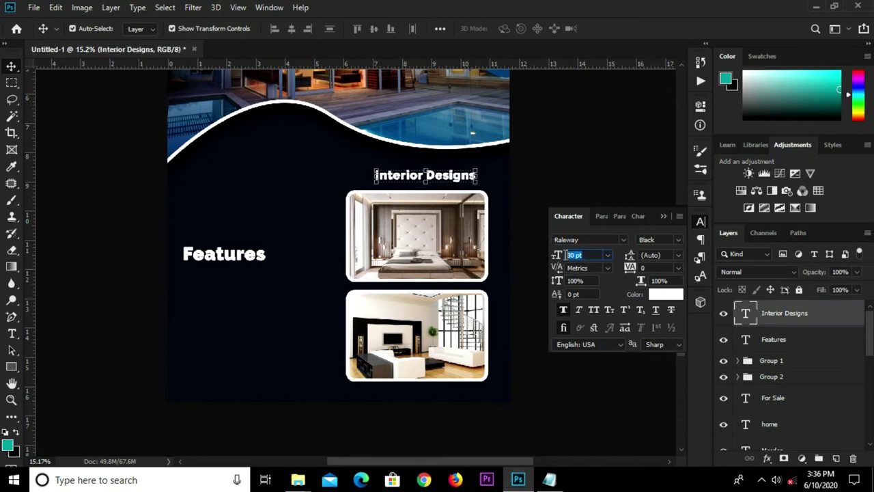
type("3")
key("Return")
Step: Centre the Interior Designs heading over the photo column
scroll(449, 172, "up", 1)
mouse_move(449, 176)
left_mouse_down()
mouse_move(461, 179)
mouse_move(447, 179)
left_mouse_up()
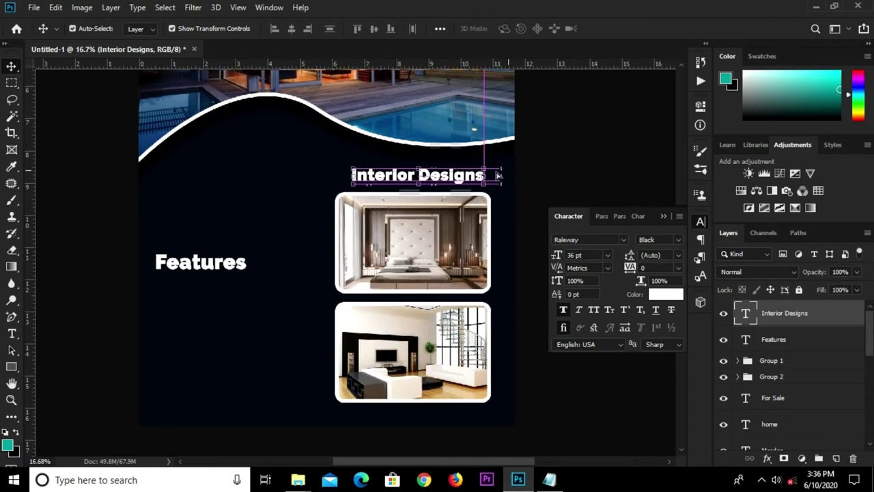
double_click(450, 176)
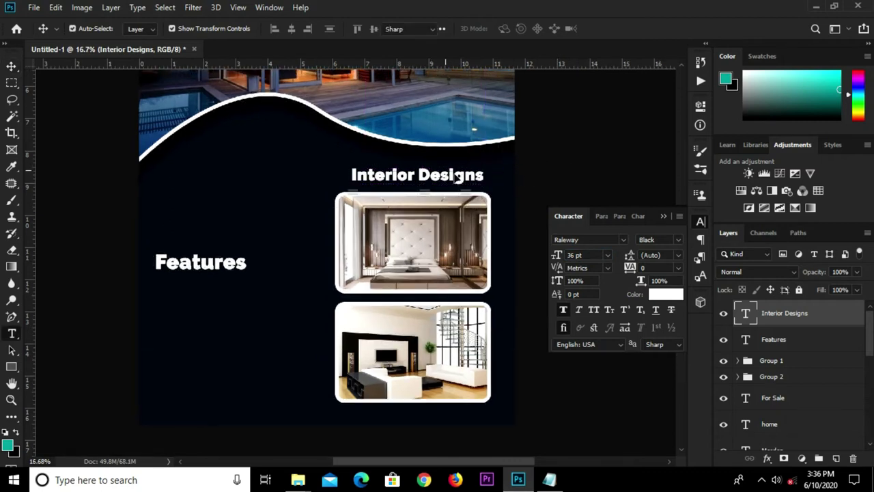
left_click(610, 28)
key("v")
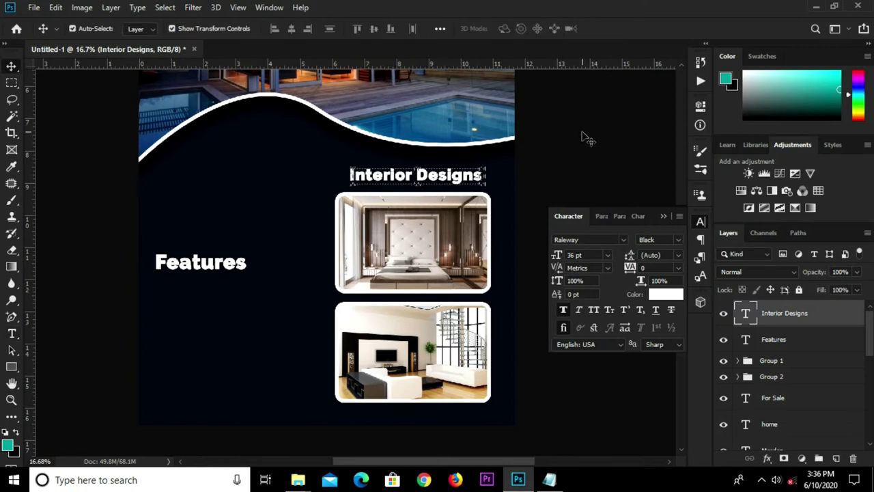
left_click(585, 141)
left_click(442, 179)
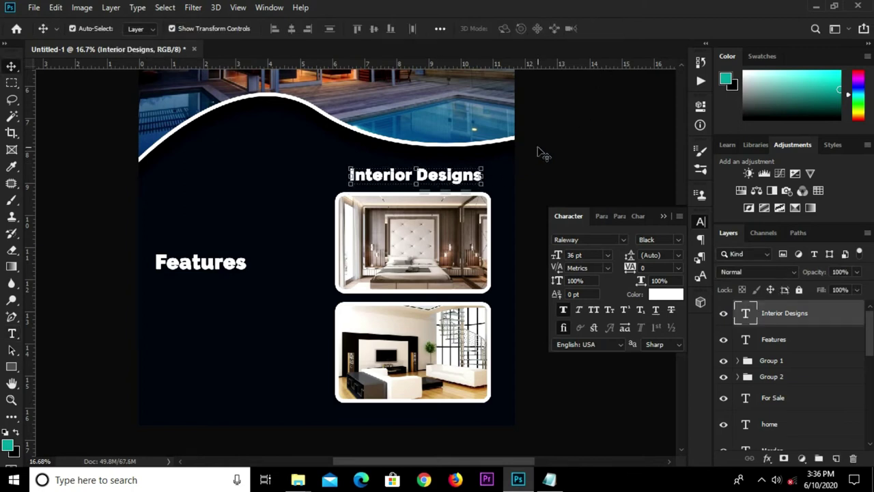
key("shift+Left")
key("shift+Left")
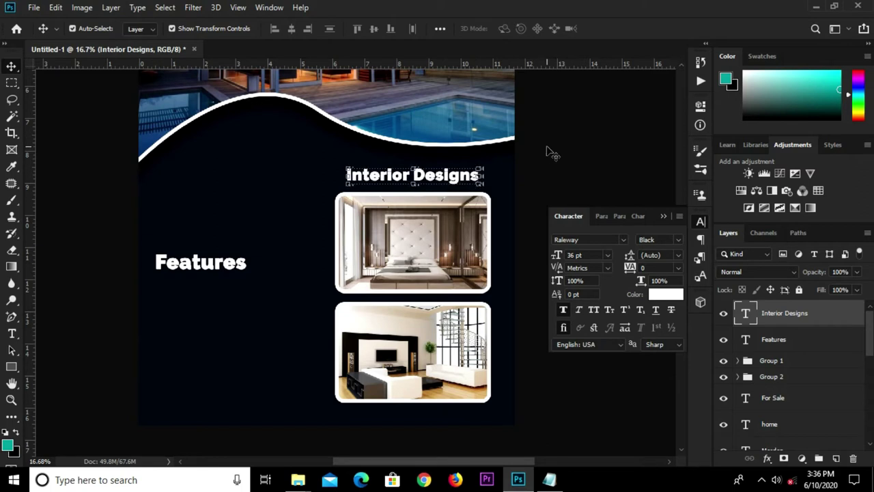
left_click(549, 153)
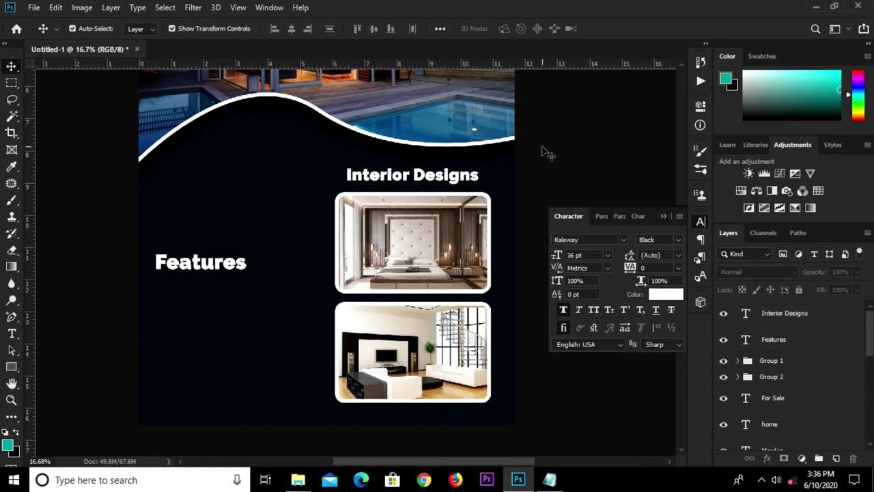
Step: Zoom out to fit the whole flyer in the window
key("ctrl+0")
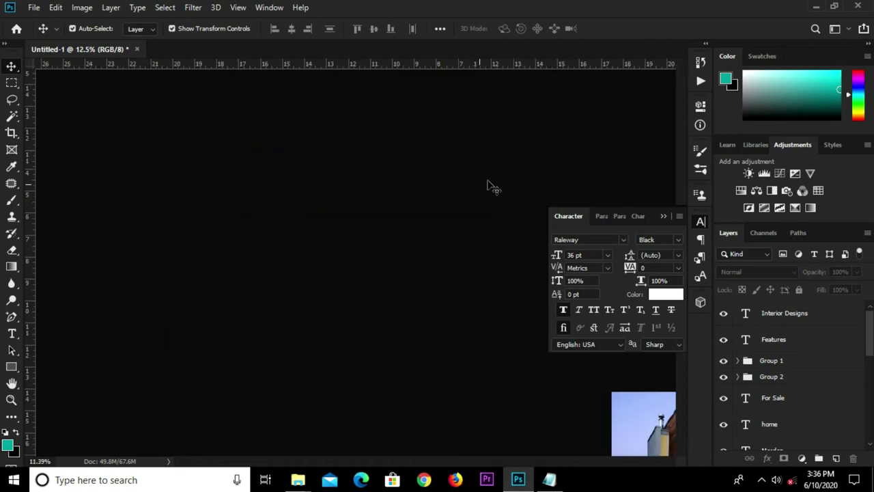
scroll(283, 315, "up", 1)
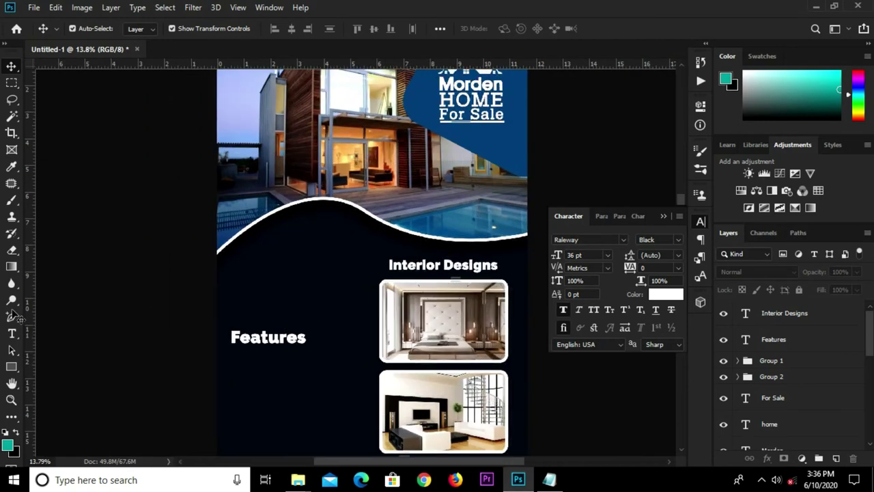
left_click(10, 366)
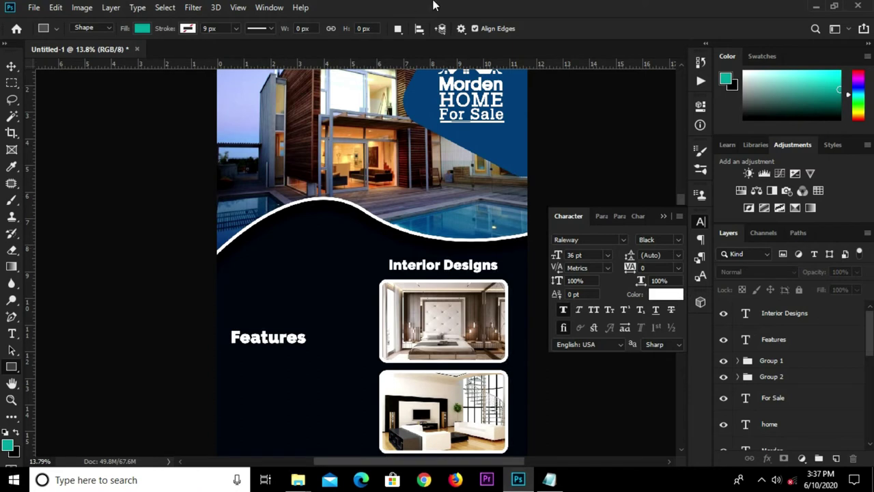
Step: Draw a rectangle bar below the wavy photo edge and fill it white
left_click_drag(245, 257, 349, 275)
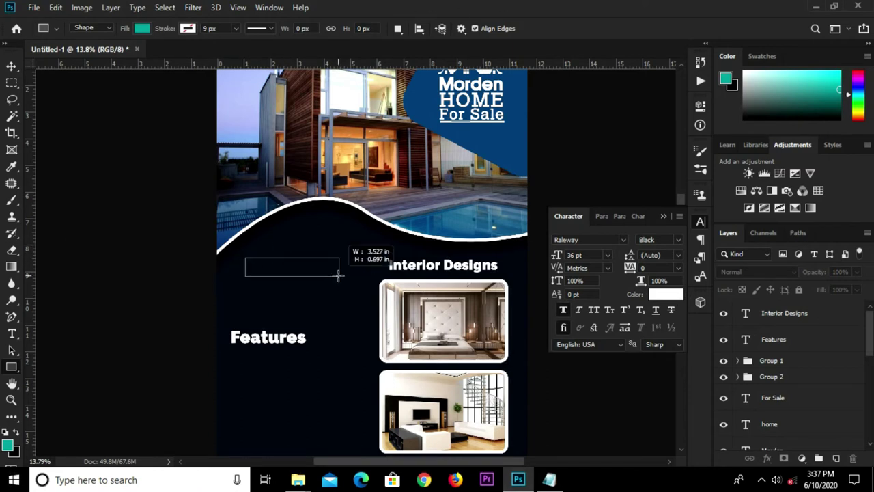
left_click_drag(349, 274, 349, 273)
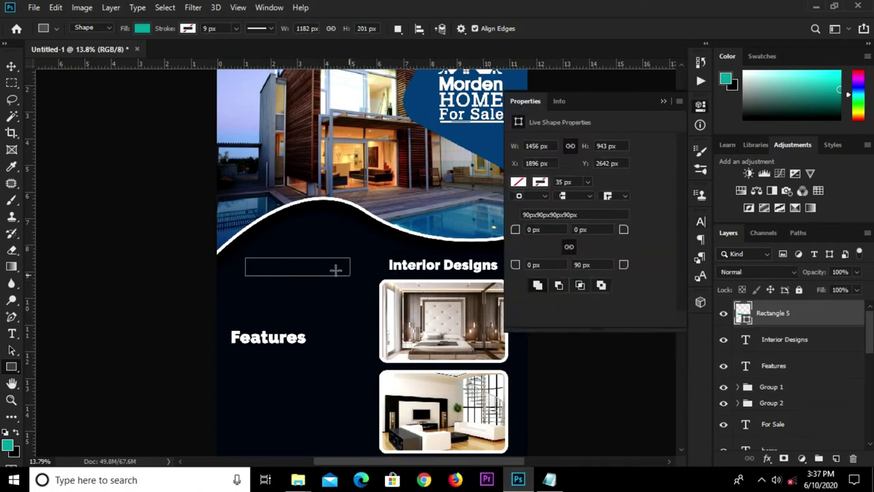
scroll(329, 276, "up", 1)
scroll(316, 270, "up", 1)
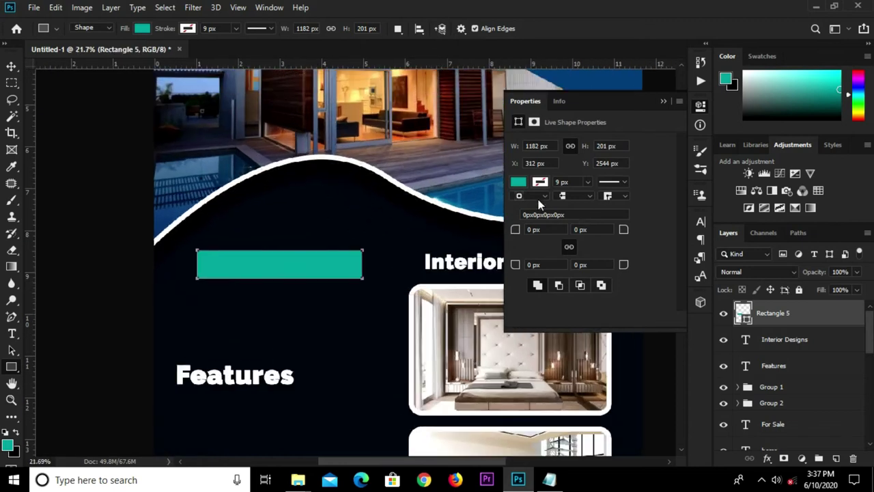
left_click(519, 182)
left_click(593, 249)
left_click(678, 93)
left_click(678, 94)
Step: Add a vertical guide at the left margin and snap the white bar's left edge to it
key("v")
left_click_drag(275, 269, 266, 282)
left_click_drag(29, 334, 175, 355)
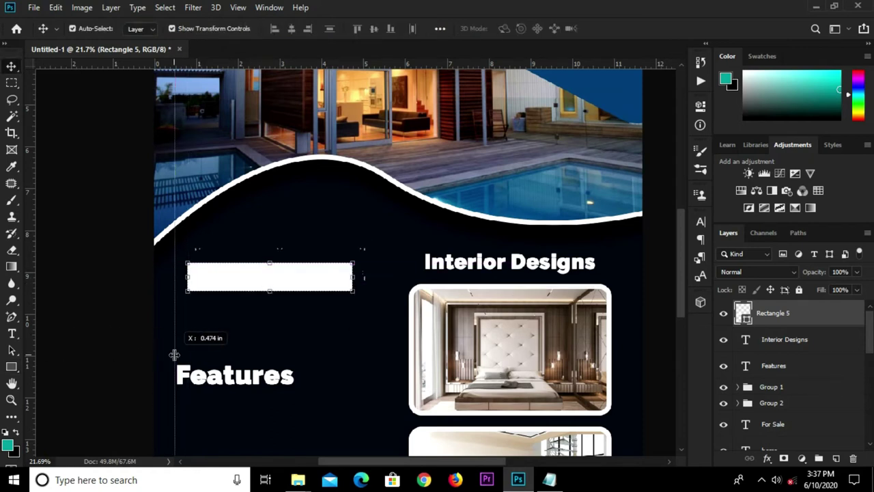
left_click_drag(175, 354, 177, 355)
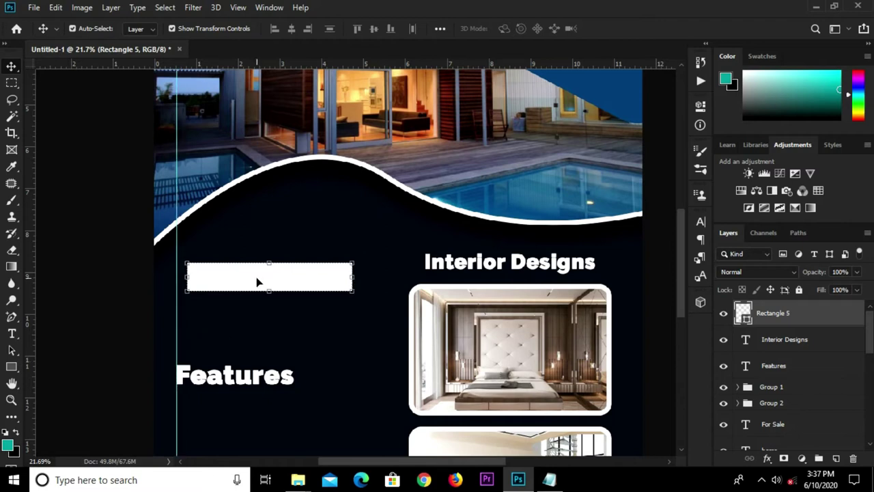
left_click_drag(257, 282, 280, 269)
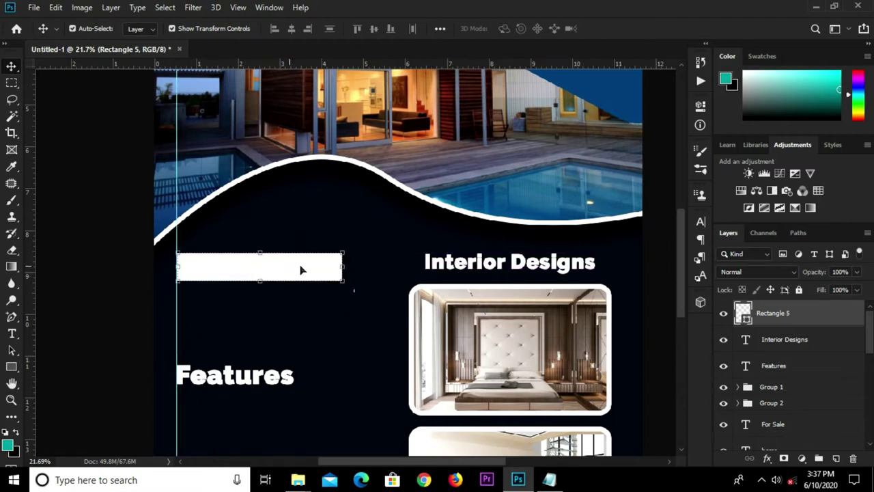
Step: Free Transform the white bar narrower to 87.48% and nudge it slightly up
key("ctrl+t")
left_click_drag(343, 270, 321, 270)
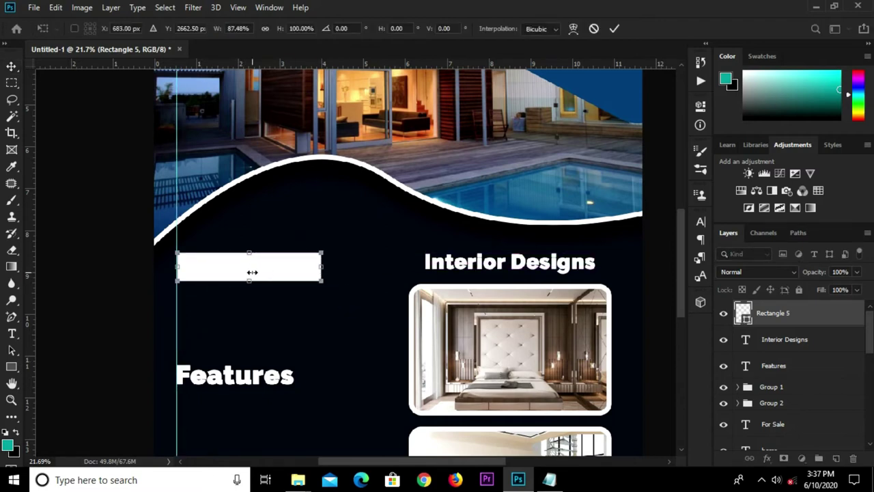
left_click_drag(252, 275, 249, 267)
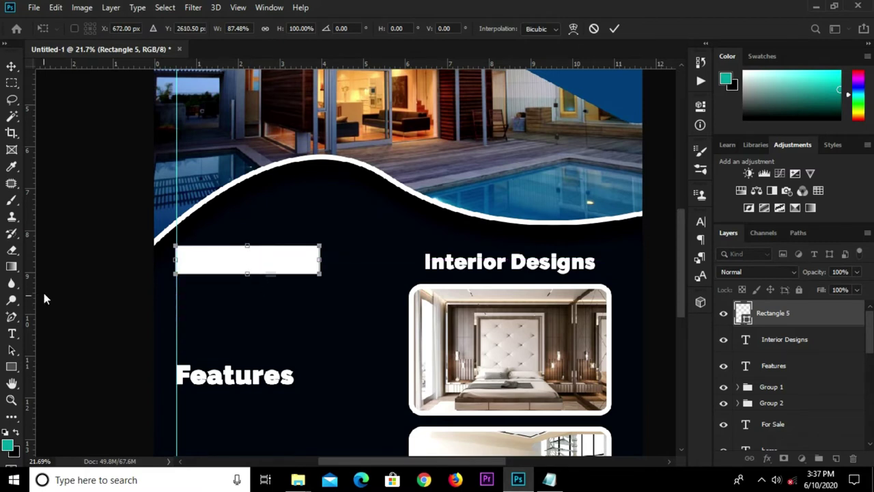
key("Return")
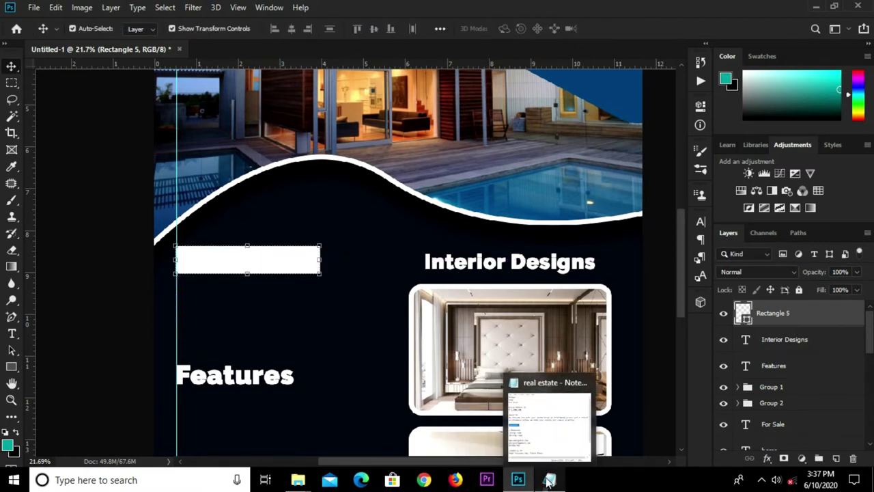
Step: Copy the 'About Us' line from the real estate notes
left_click(517, 414)
left_click_drag(550, 199, 500, 200)
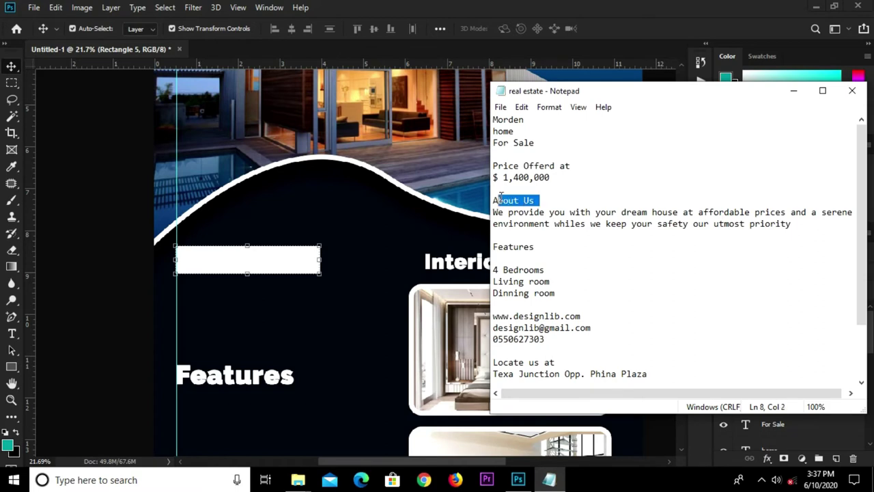
right_click(493, 196)
left_click(523, 238)
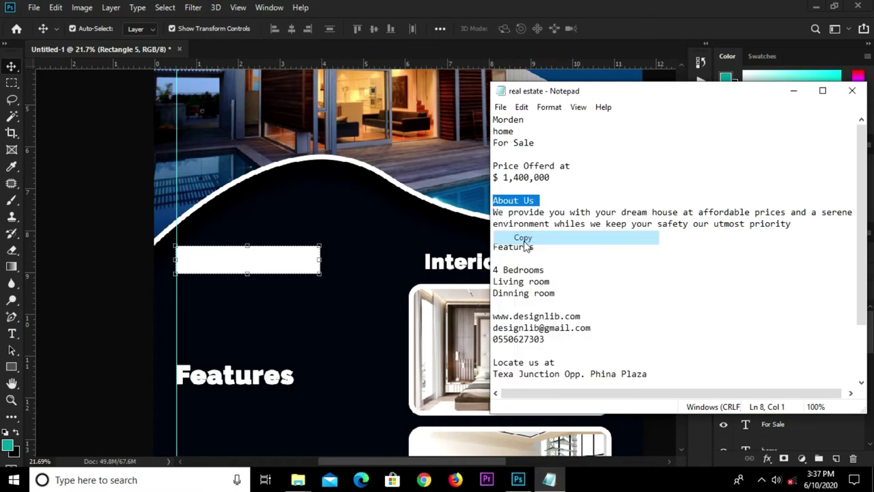
Step: Duplicate the Features heading onto the white bar with an Alt+Shift-drag
left_click(228, 314)
left_click(235, 386)
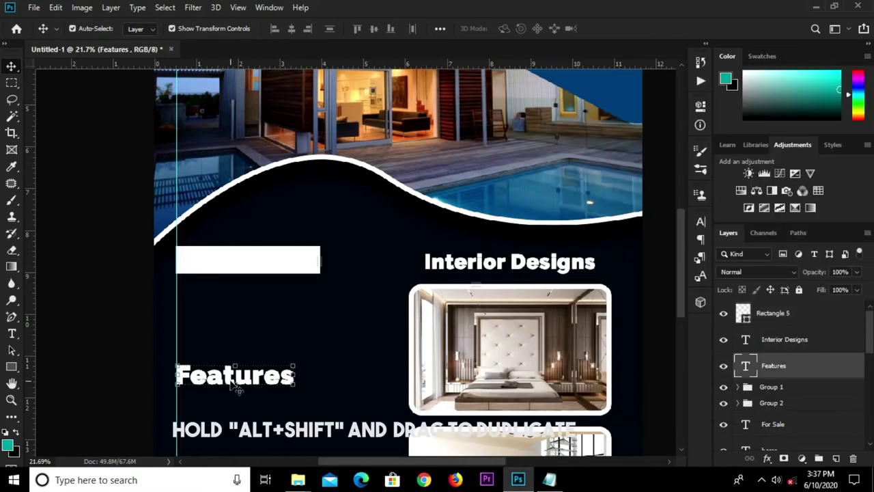
left_click_drag(232, 382, 248, 263, "alt+shift")
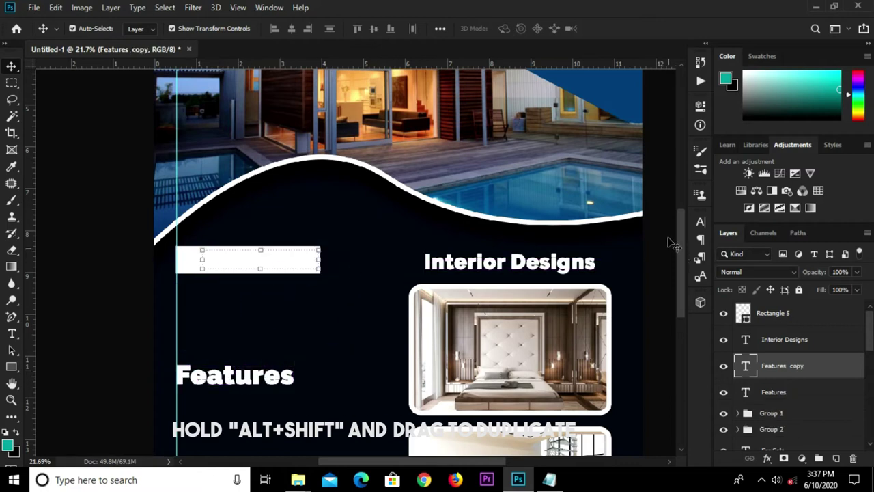
Step: Color the copied heading dark navy sampled from the background and stack it above Rectangle 5
left_click(702, 220)
left_click(664, 296)
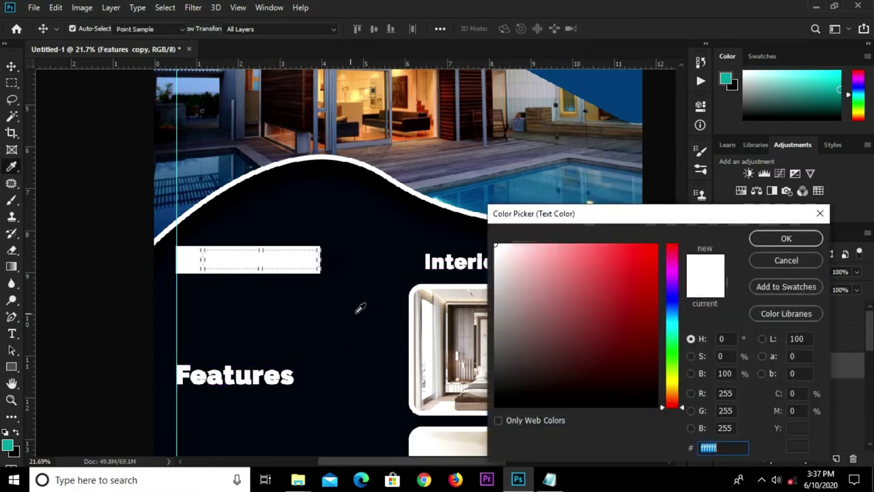
left_click(357, 306)
left_click(779, 238)
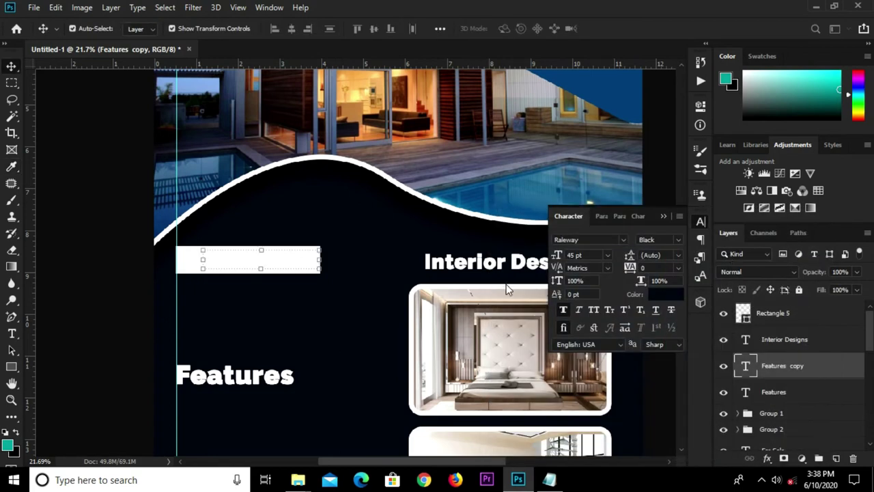
left_click(663, 217)
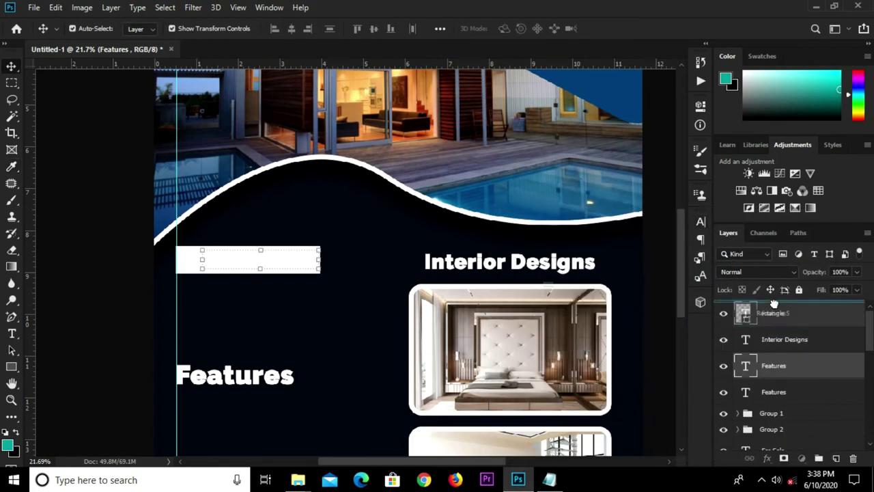
left_click_drag(781, 369, 772, 308)
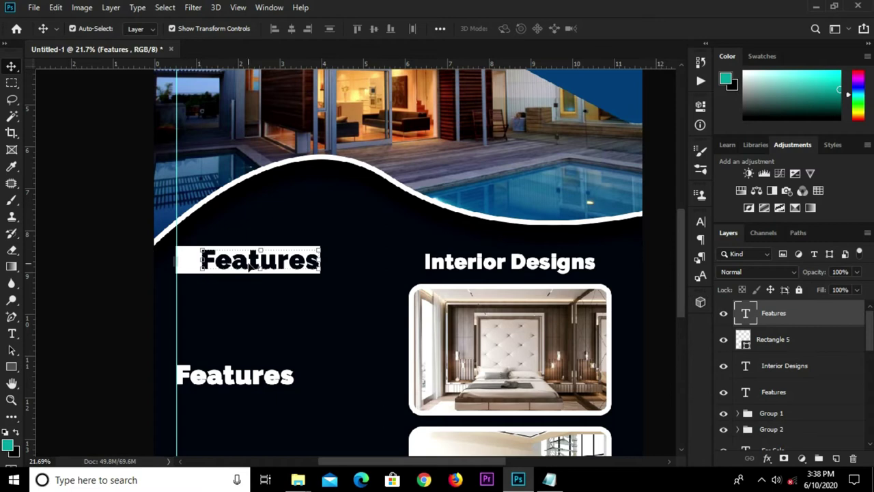
left_click_drag(246, 266, 234, 268)
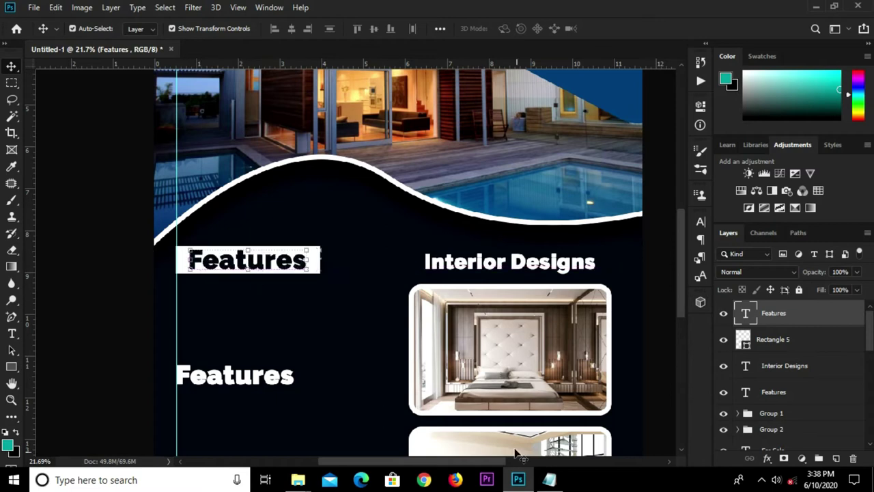
Step: Change the dark bar label from 'Features' to 'About Us' and commit the edit
key("t")
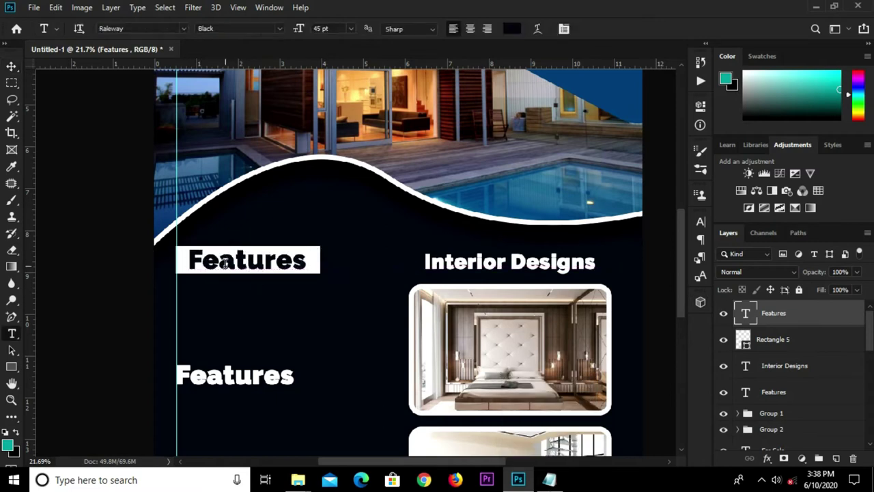
double_click(230, 265)
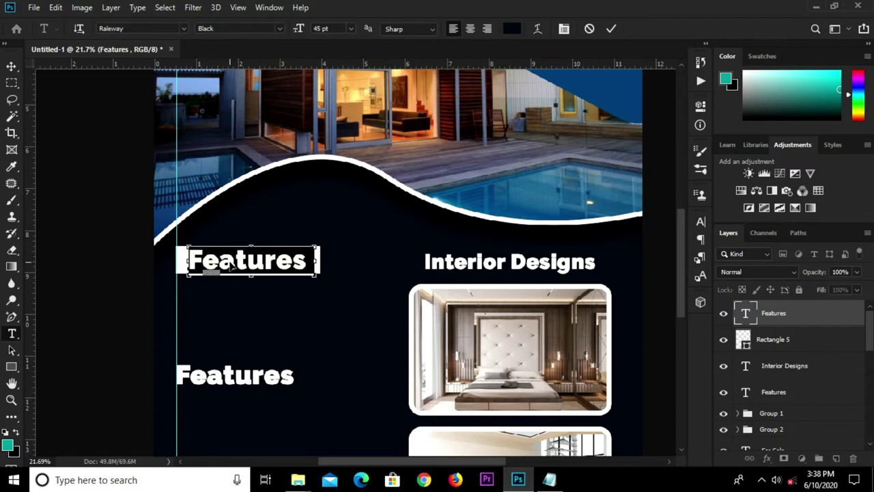
left_click(548, 479)
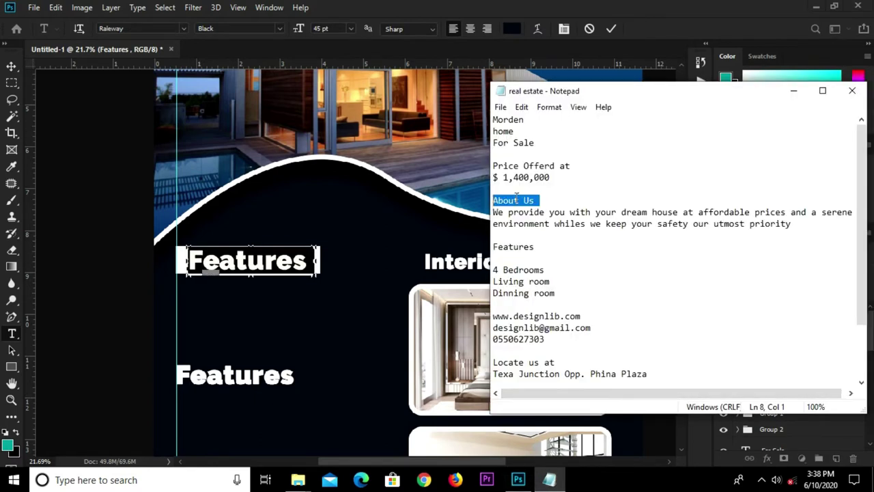
right_click(494, 200)
left_click(550, 238)
left_click(235, 262)
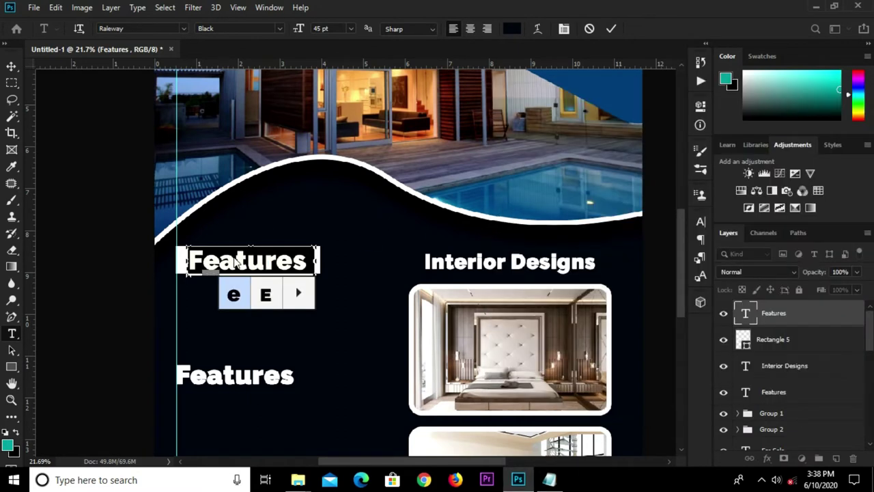
double_click(235, 262)
key("ctrl+v")
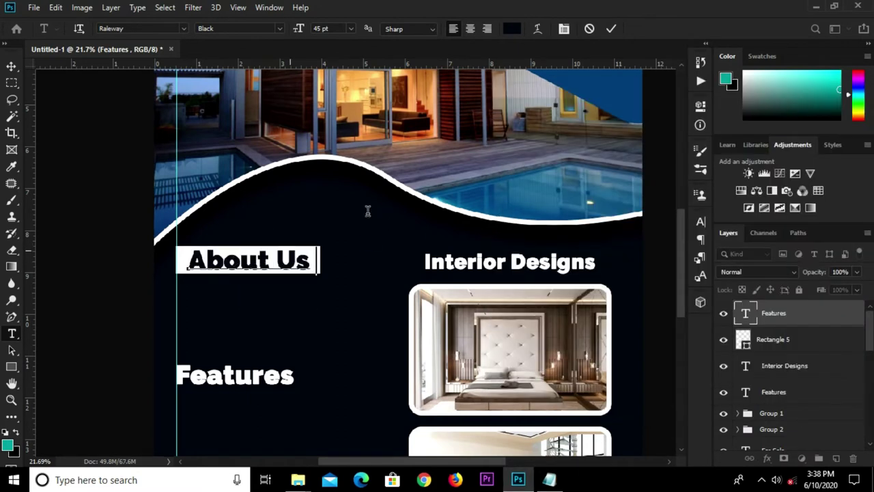
left_click(611, 30)
mouse_move(549, 479)
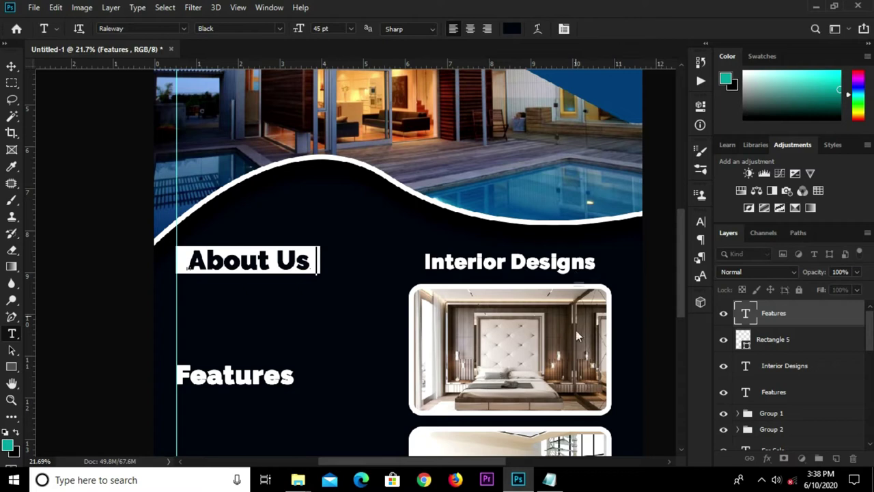
Step: Copy the About Us description paragraph from the real estate notes
left_click(553, 429)
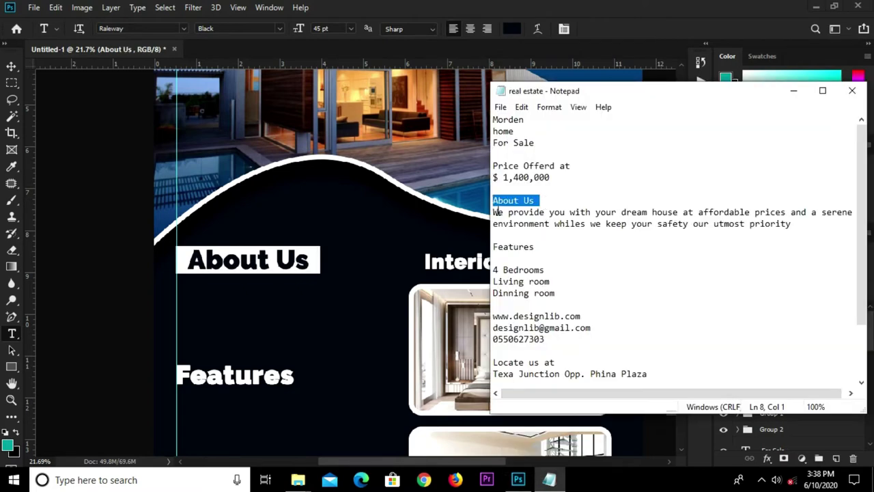
left_click_drag(491, 212, 817, 233)
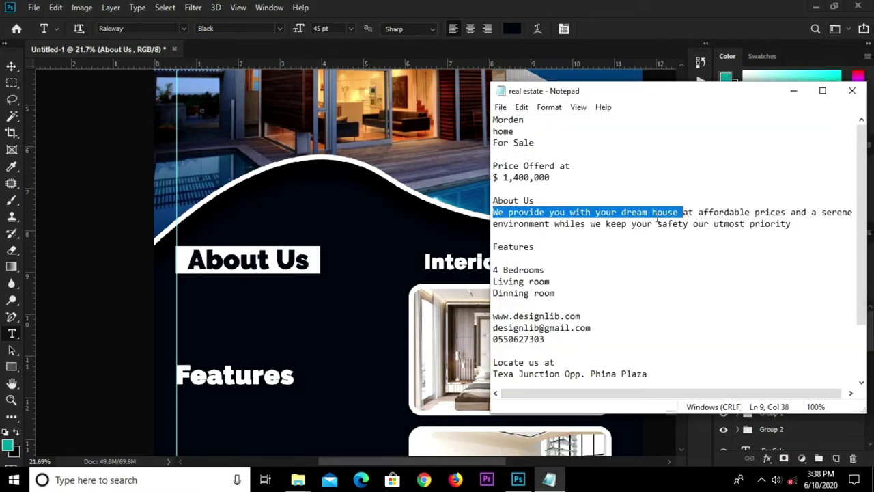
right_click(817, 234)
left_click(753, 261)
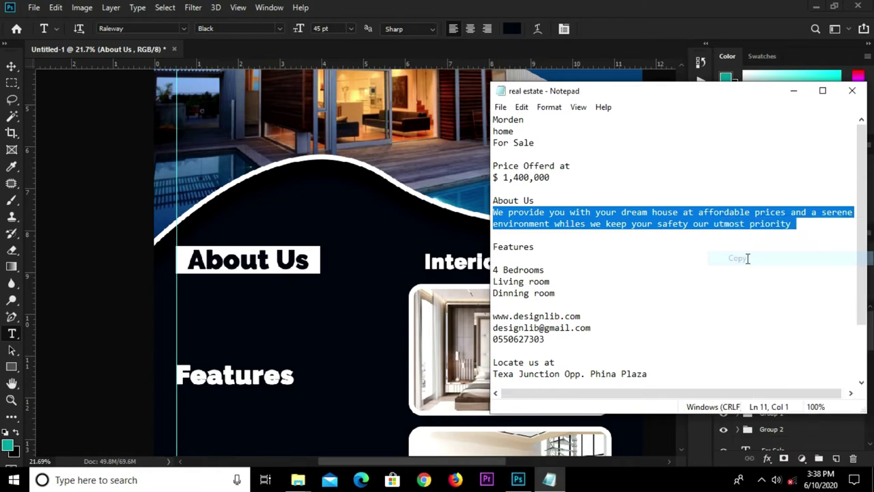
left_click(188, 279)
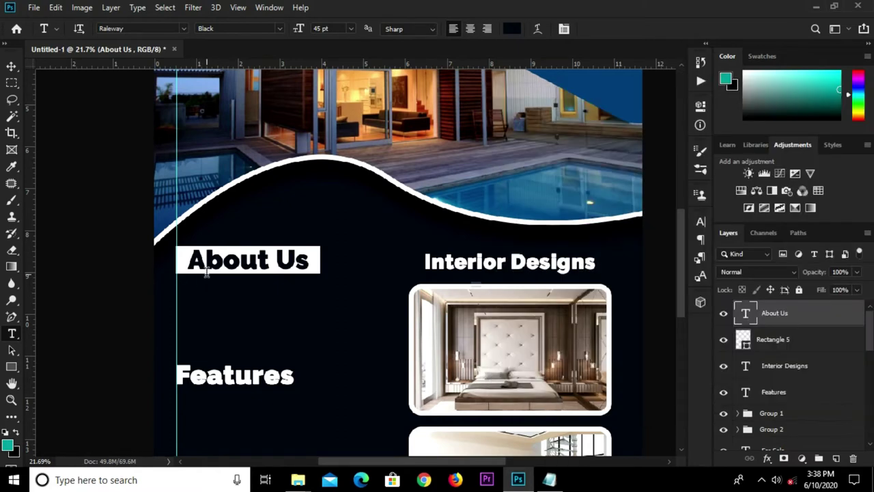
key("v")
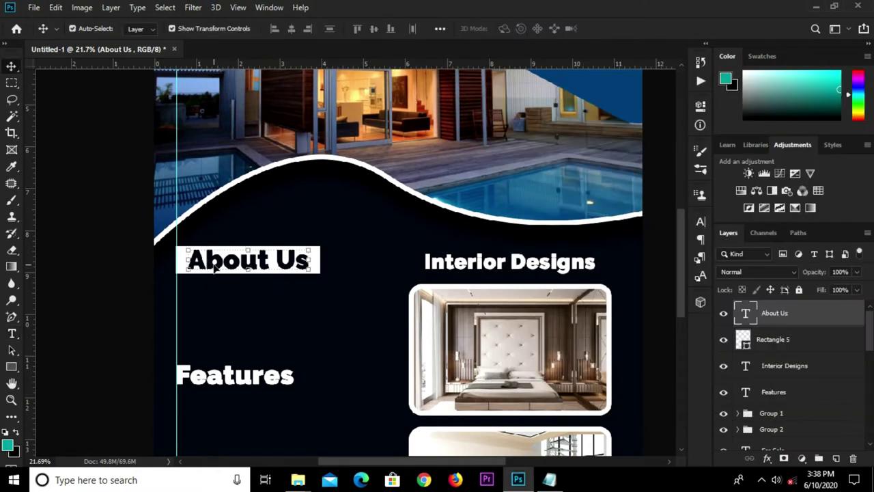
Step: Duplicate the About Us heading below it, colored white (ffffff) at 15 pt
left_click_drag(221, 266, 219, 306)
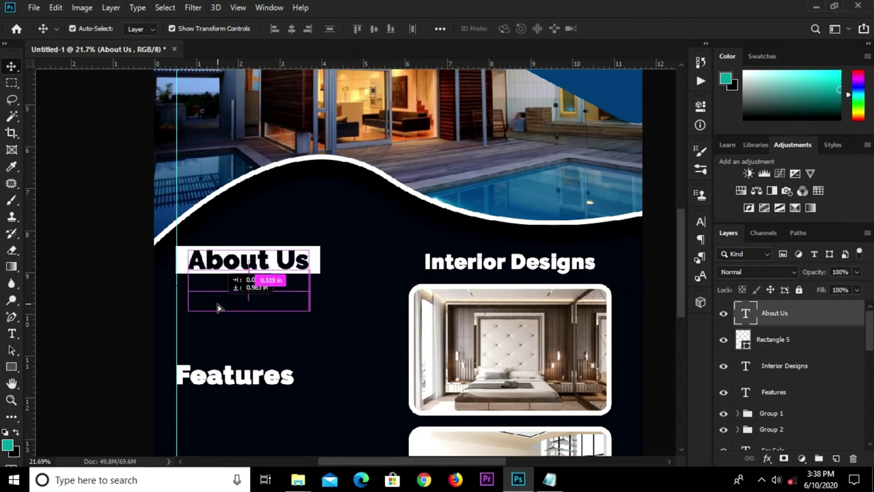
left_click(701, 221)
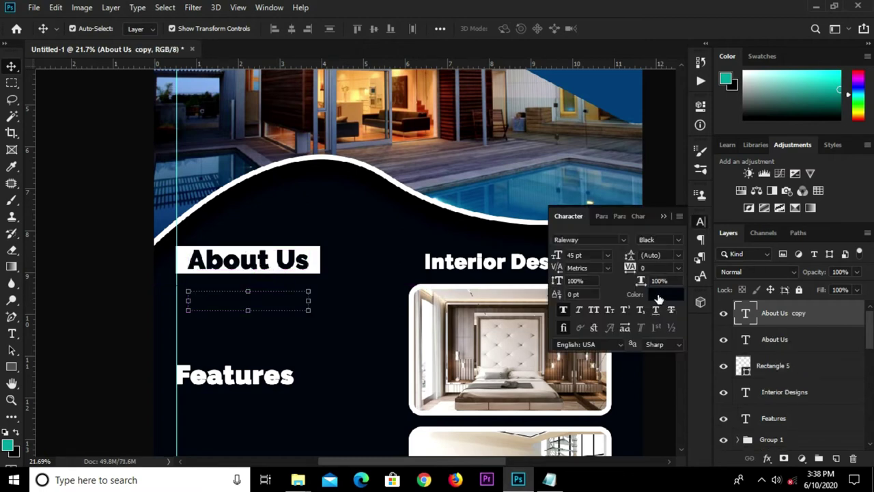
left_click(658, 295)
type("ffffff")
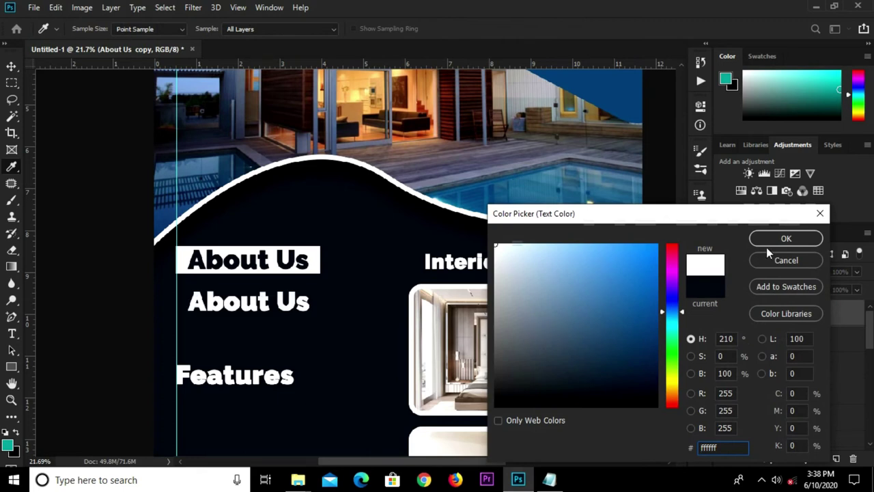
left_click(768, 243)
left_click(586, 252)
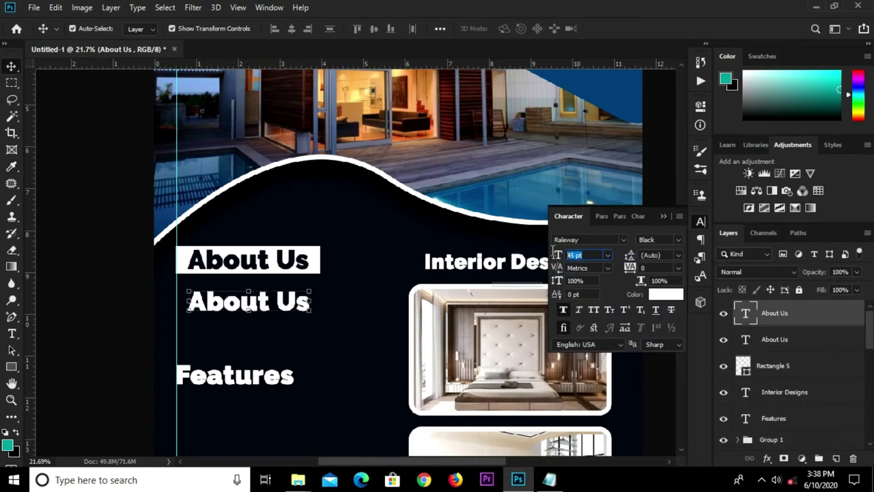
type("1")
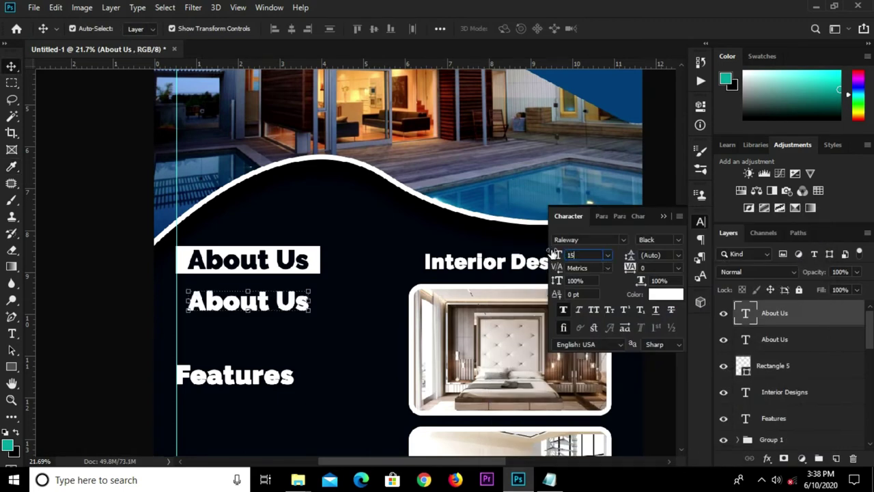
key("Return")
Step: Replace the copy's text with the pasted About Us paragraph
key("t")
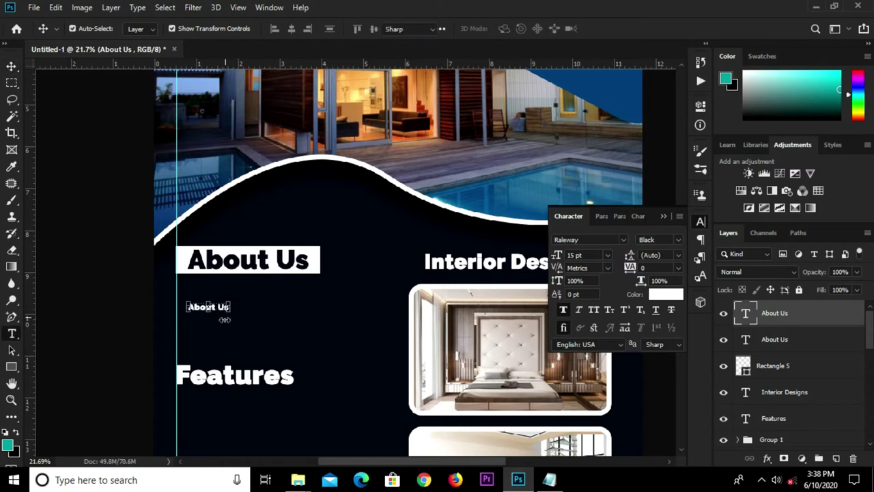
left_click(224, 319)
key("ctrl+a")
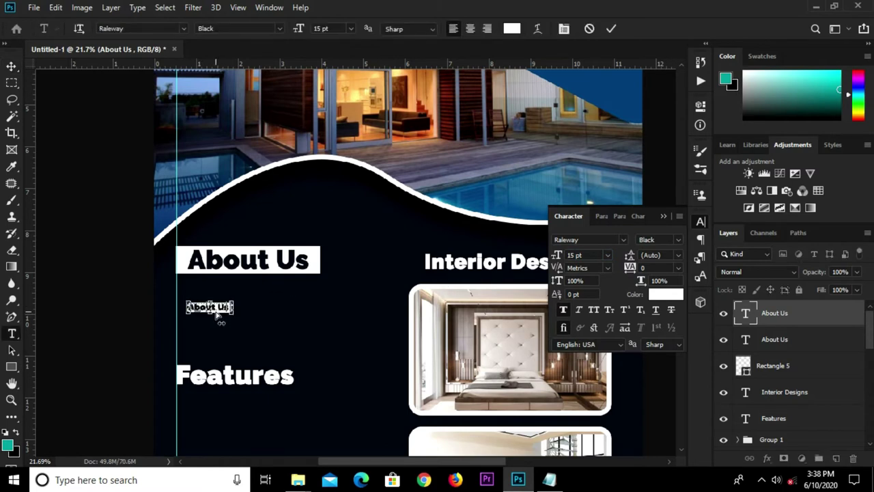
key("ctrl+v")
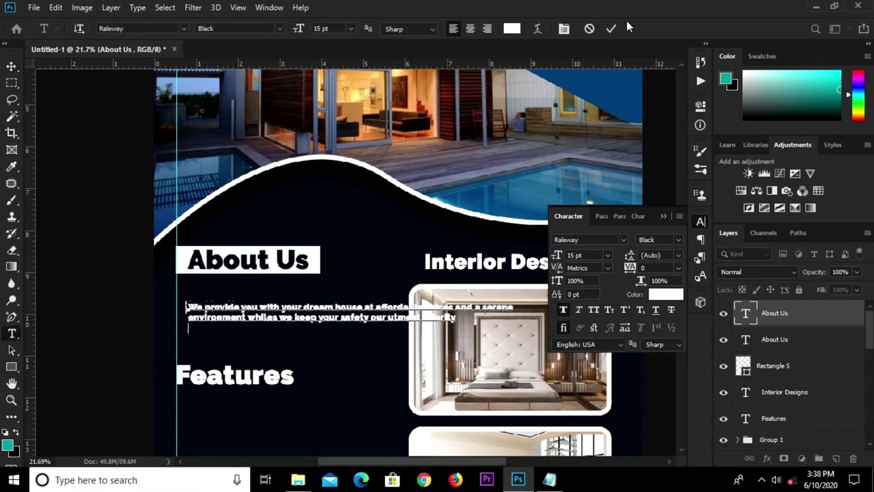
left_click(679, 241)
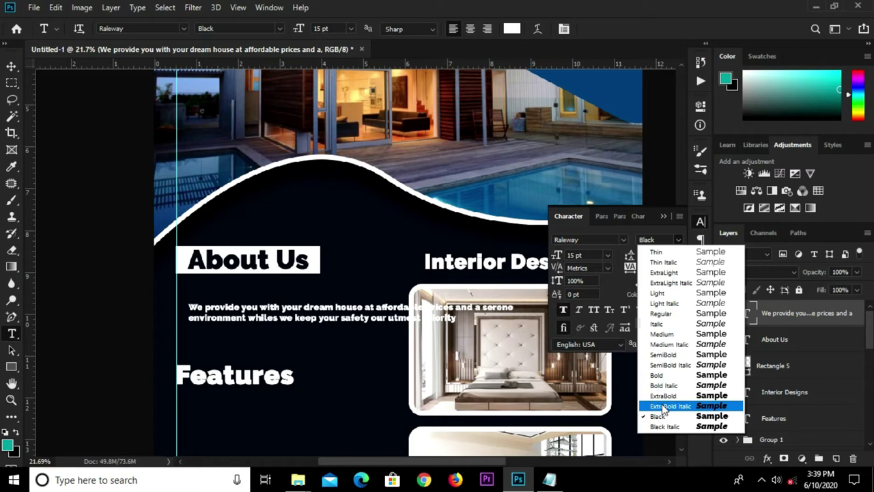
Step: Set the paragraph to Raleway Regular and move it just below the About Us heading
left_click(661, 313)
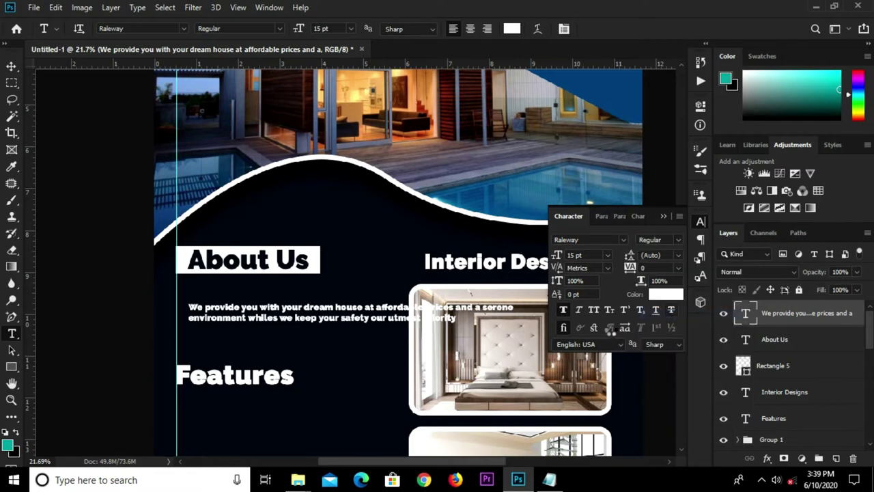
key("v")
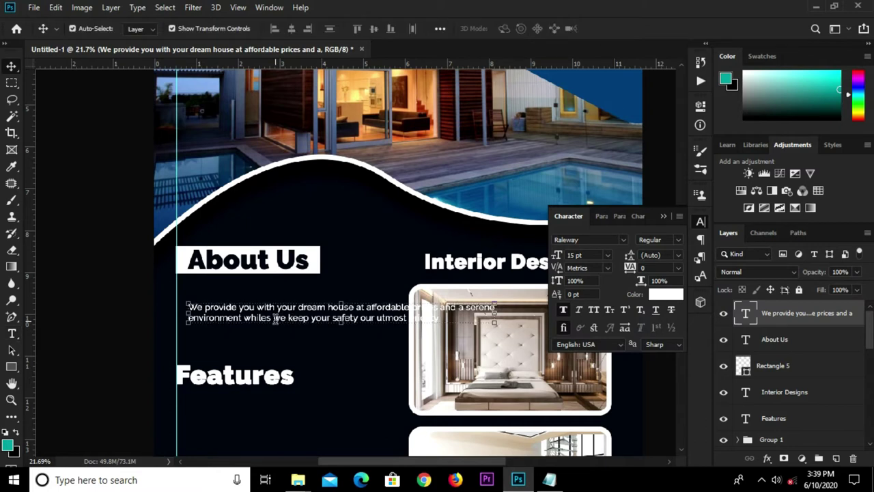
left_click_drag(293, 308, 281, 286)
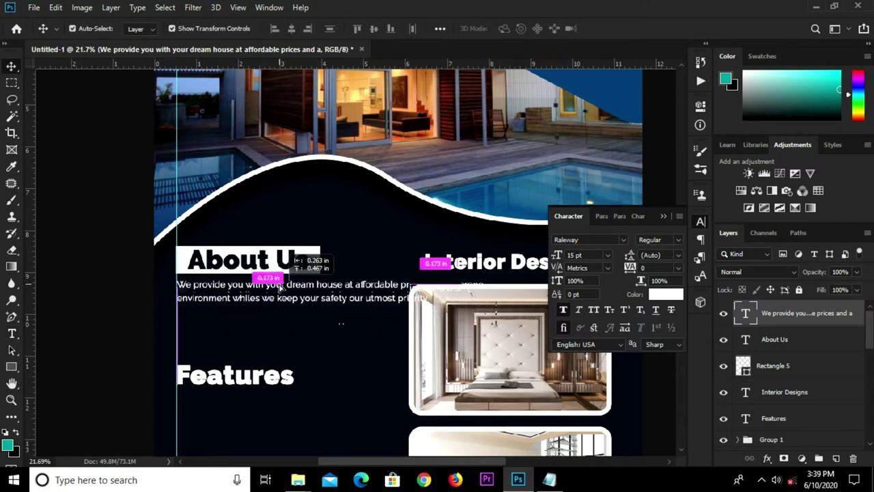
scroll(348, 294, "up", 2, "alt")
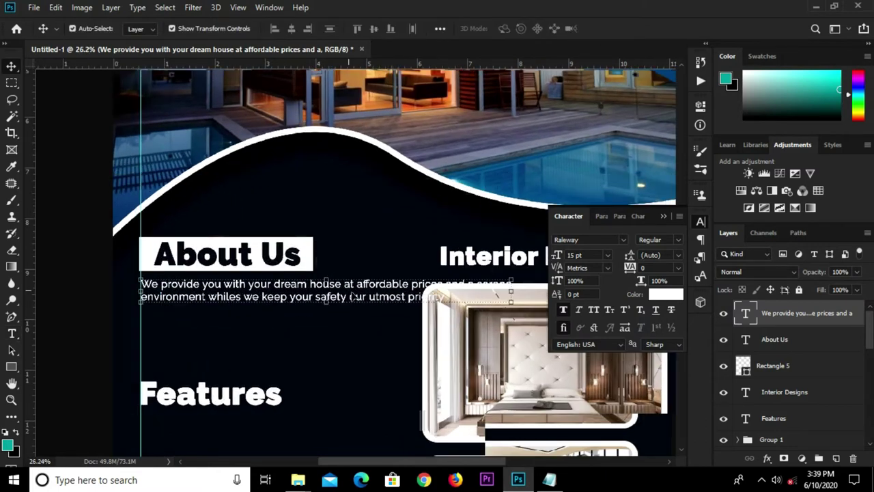
key("y")
Step: Insert line breaks in the paragraph after 'dream house' and 'keep your'
key("t")
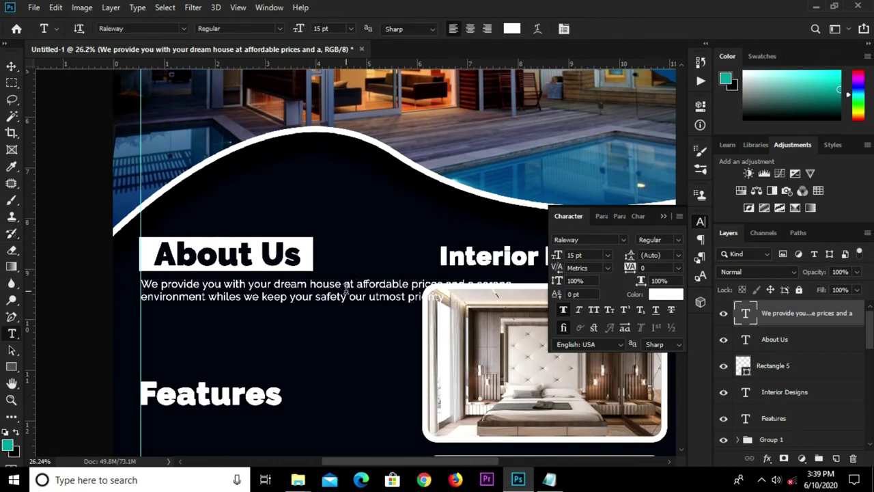
left_click(347, 292)
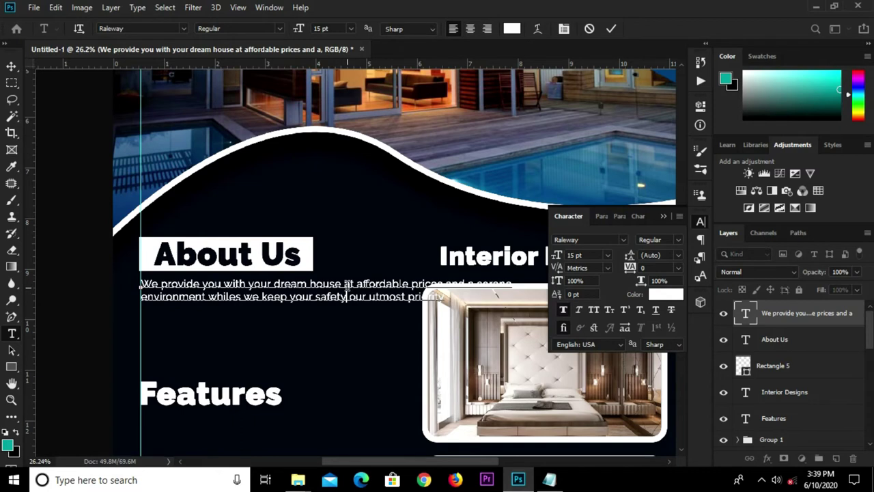
left_click(346, 284)
key("Return")
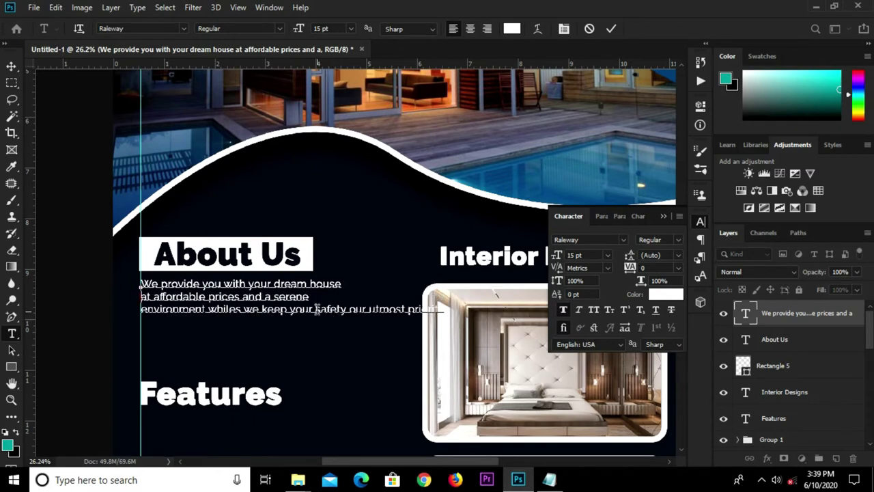
left_click(316, 308)
key("Return")
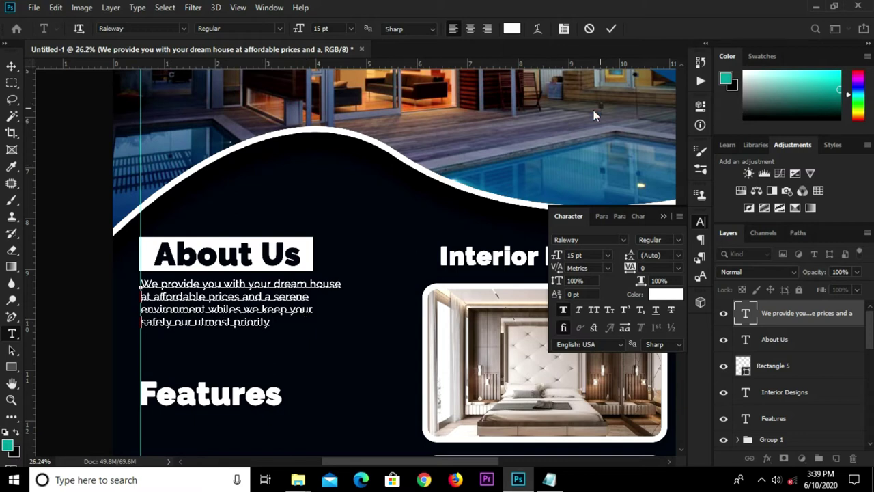
left_click(607, 29)
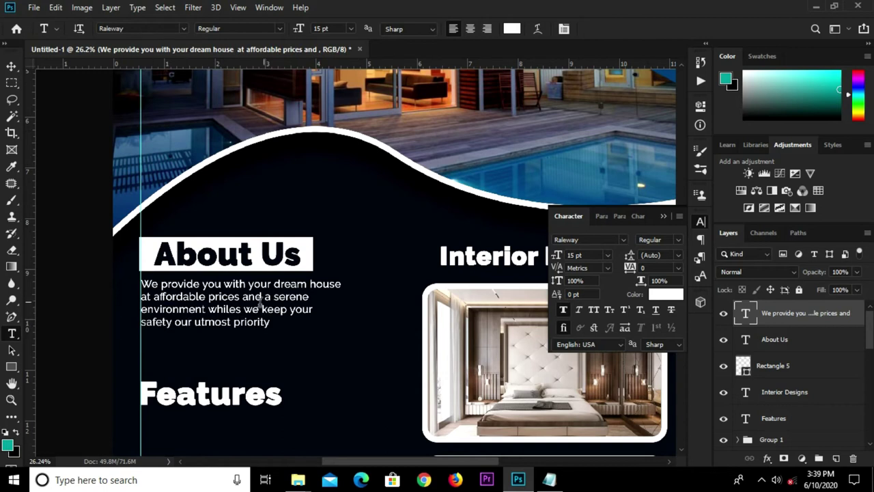
Step: Rewrap the paragraph into four lines ending 'keep your safety our utmost priority'
left_click(311, 284)
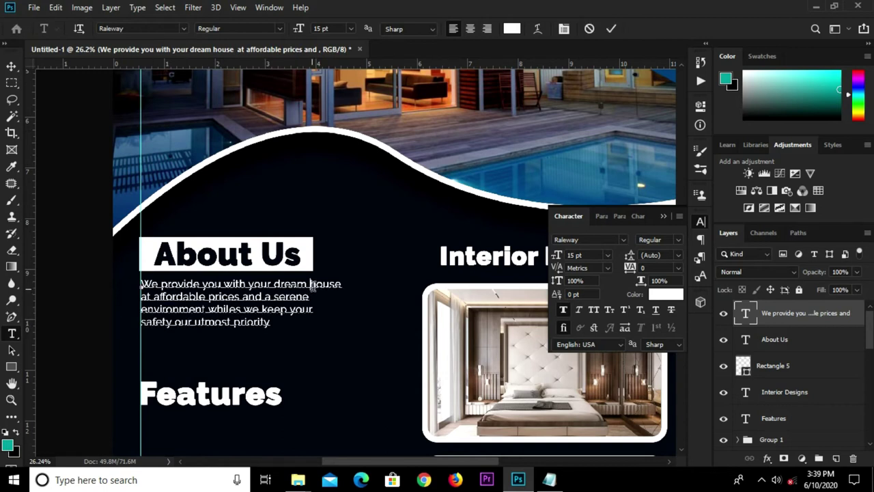
key("Return")
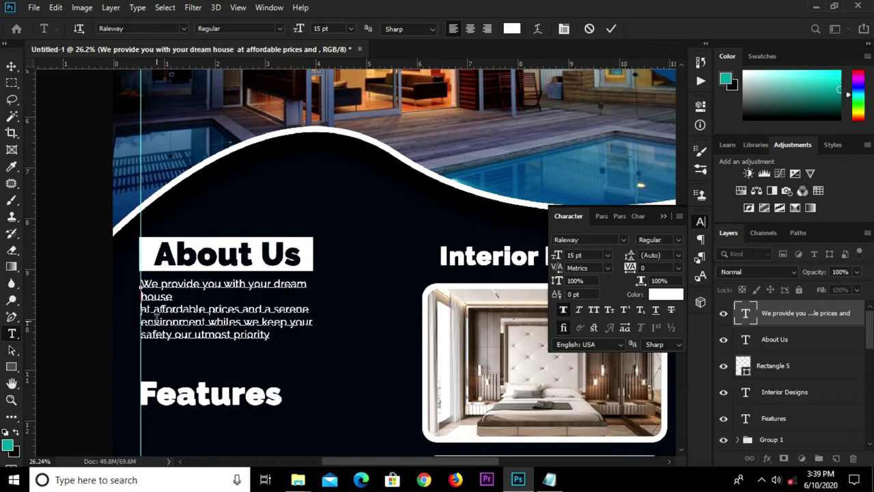
key("Delete")
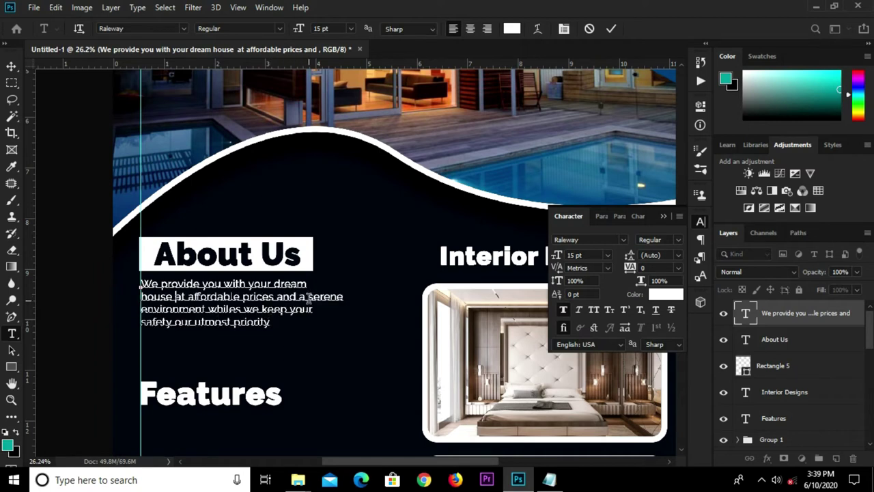
left_click(308, 298)
key("Return")
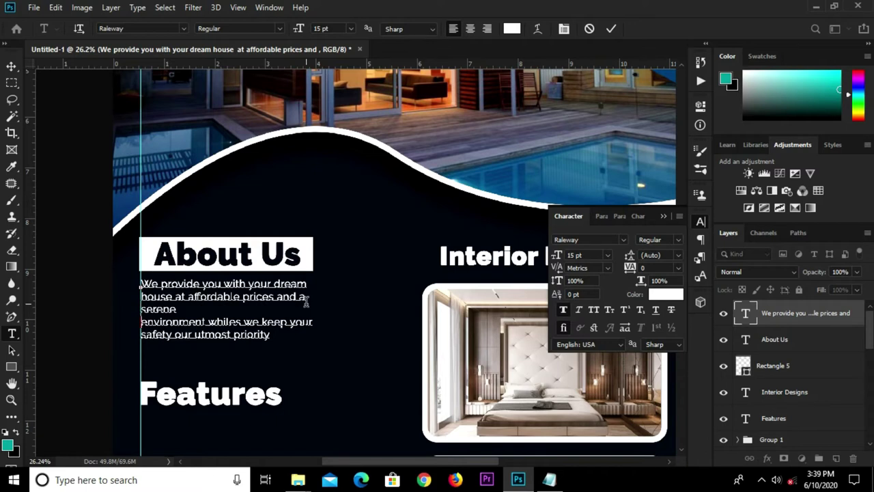
key("Delete")
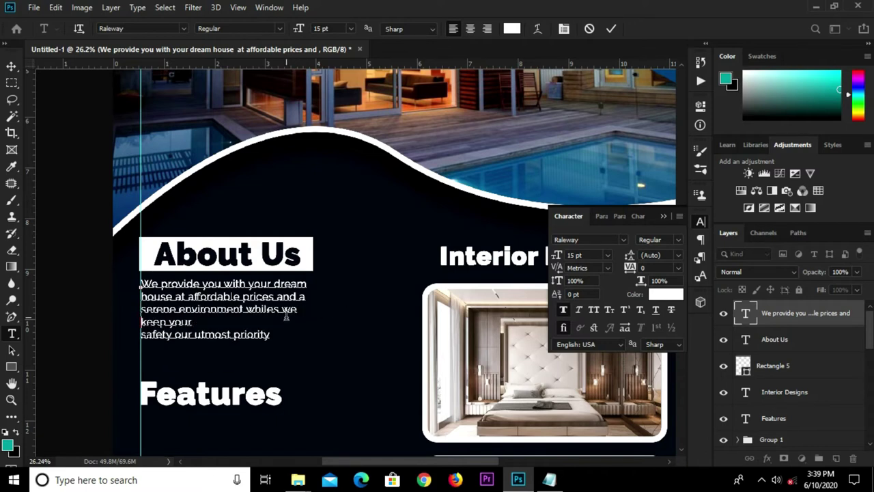
key("Delete")
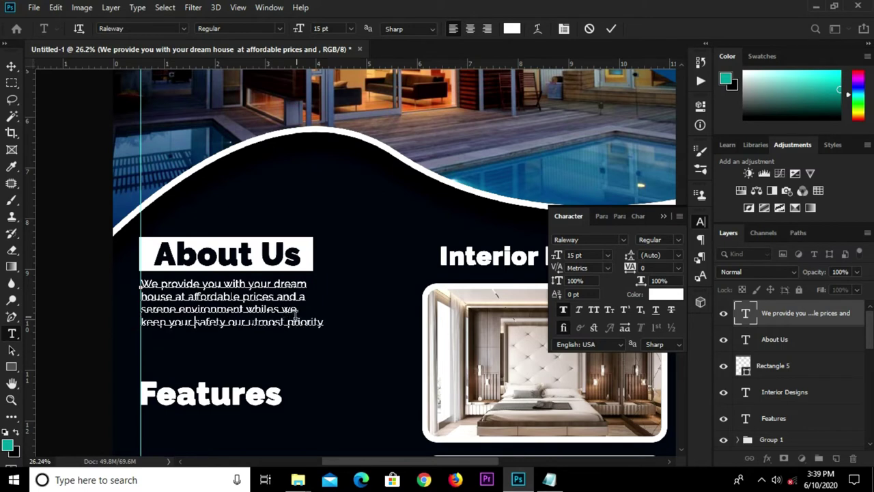
left_click(12, 67)
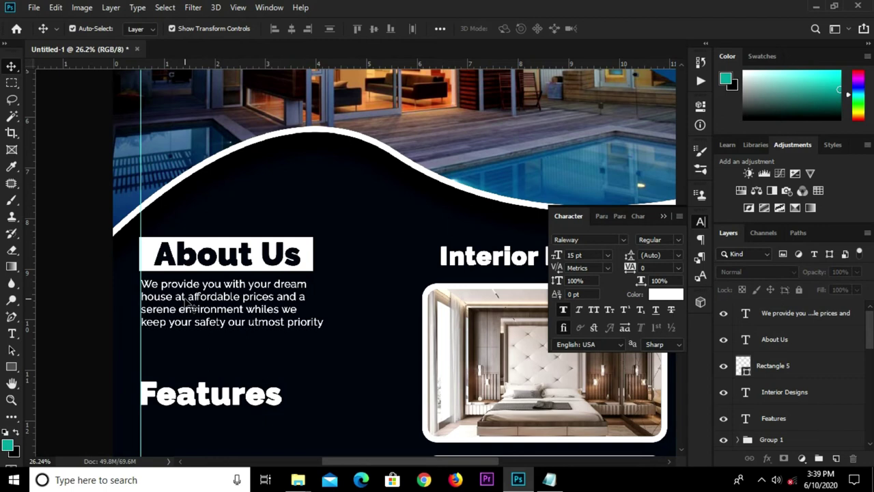
Step: Narrow the white bar behind About Us slightly
left_click(152, 263)
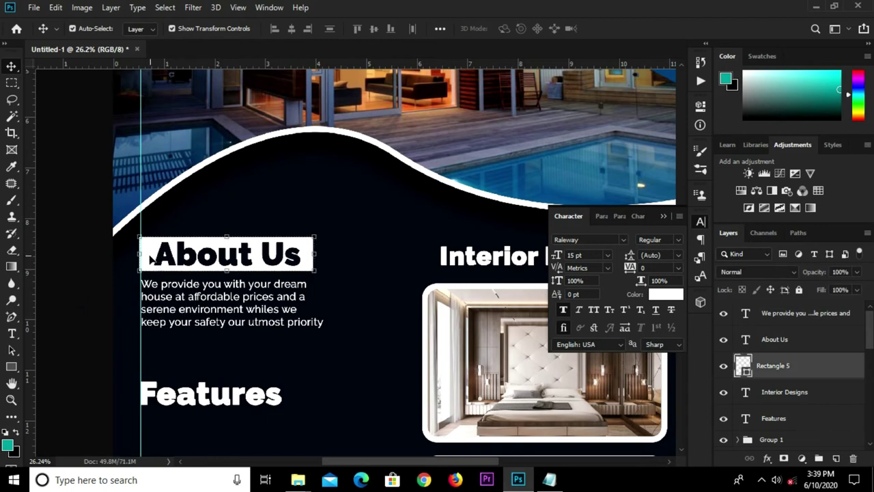
scroll(139, 258, "up", 3)
left_click_drag(133, 258, 138, 257)
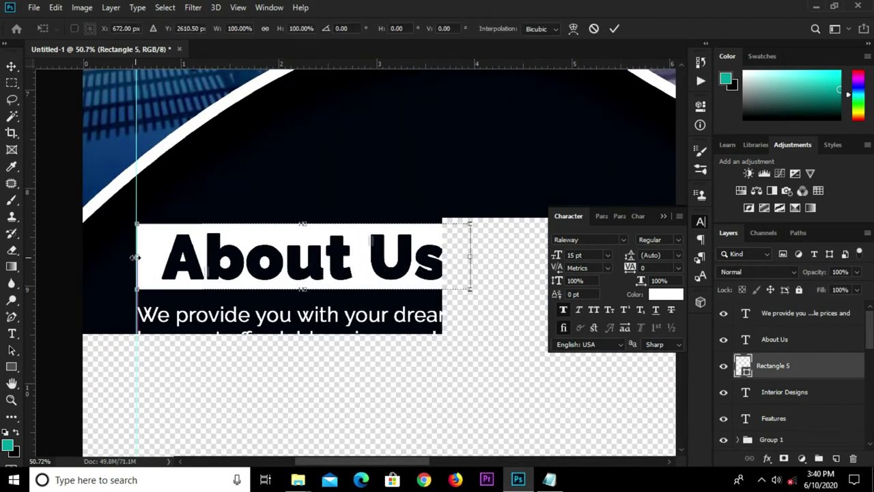
key("Return")
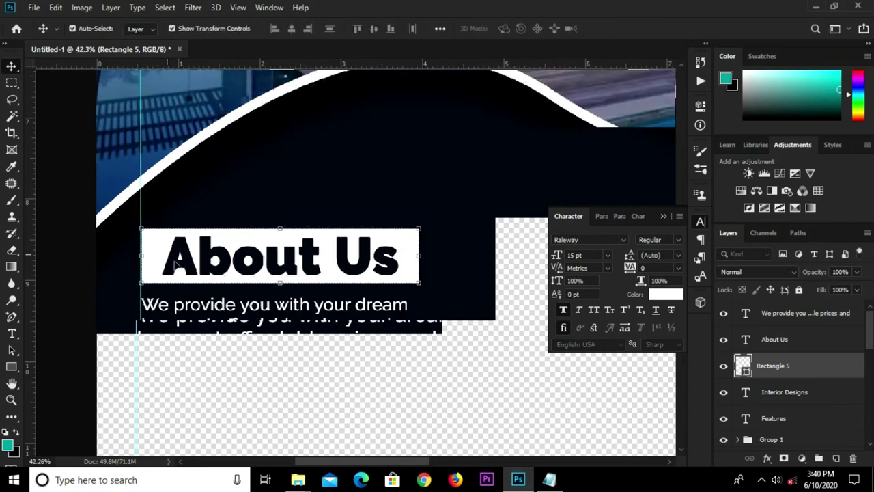
Step: Zoom out to the whole flyer and bring the real estate notes forward
key("ctrl+0")
left_click(256, 311)
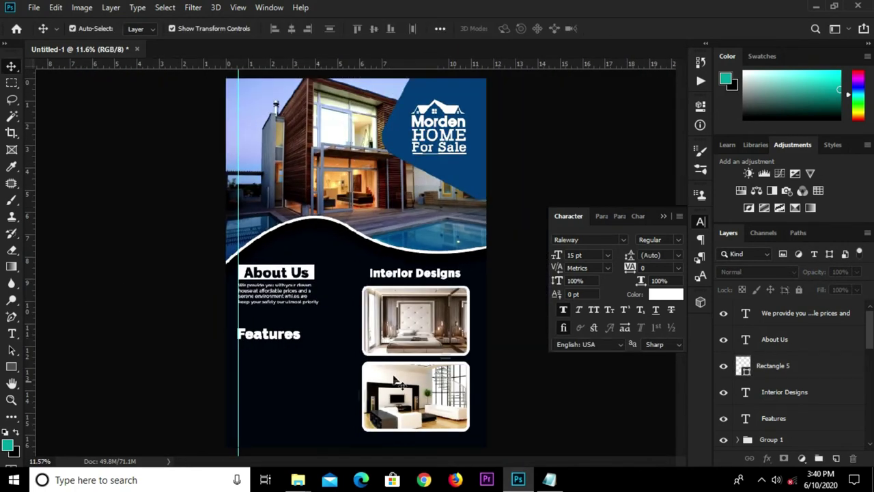
left_click(564, 481)
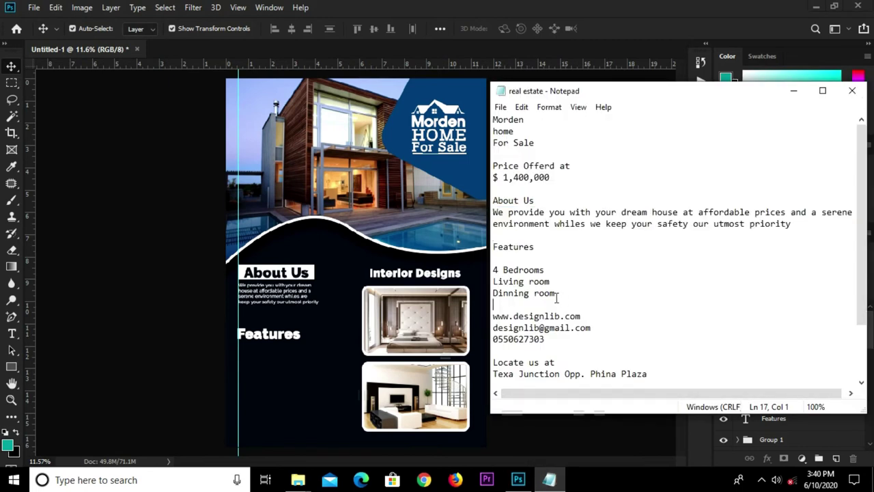
Step: Copy the feature lines 4 Bedrooms, Living room and Dinning room from the notes
left_click_drag(567, 303, 502, 260)
right_click(510, 281)
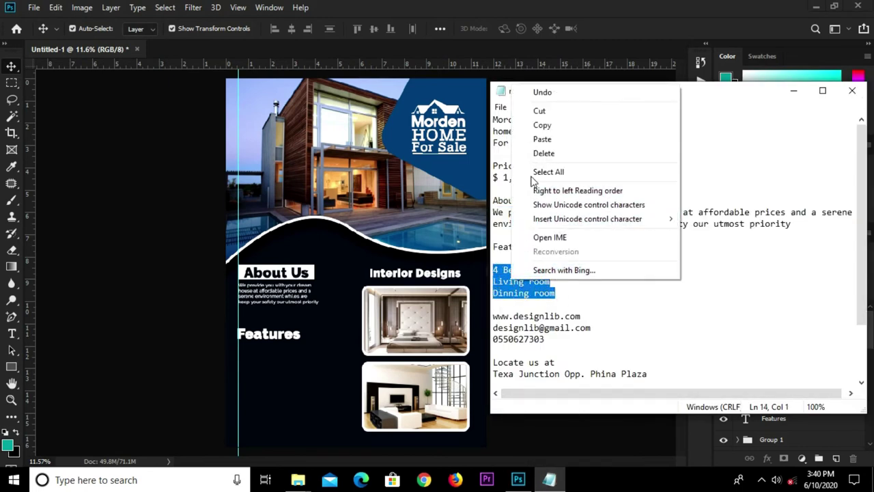
left_click(544, 126)
left_click(147, 281)
Step: Scale the About Us paragraph up to 132.22% across the left column
left_click(276, 311)
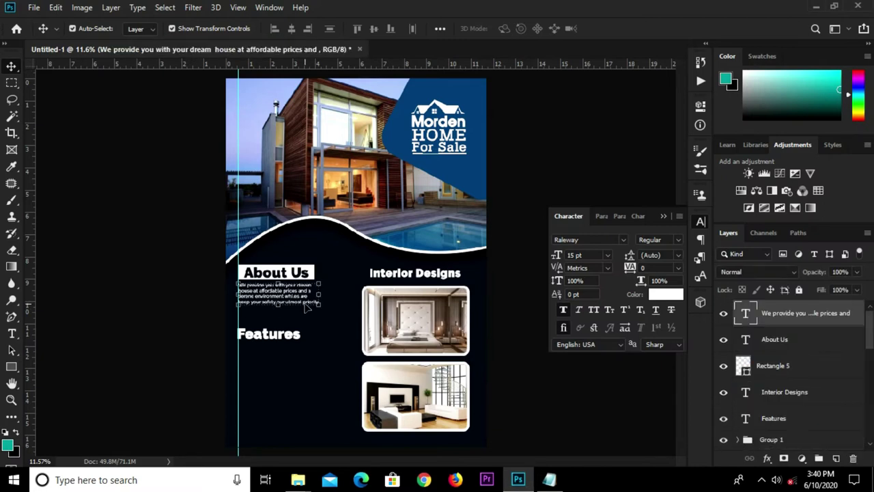
scroll(308, 308, "up", 2)
left_click_drag(327, 309, 357, 333)
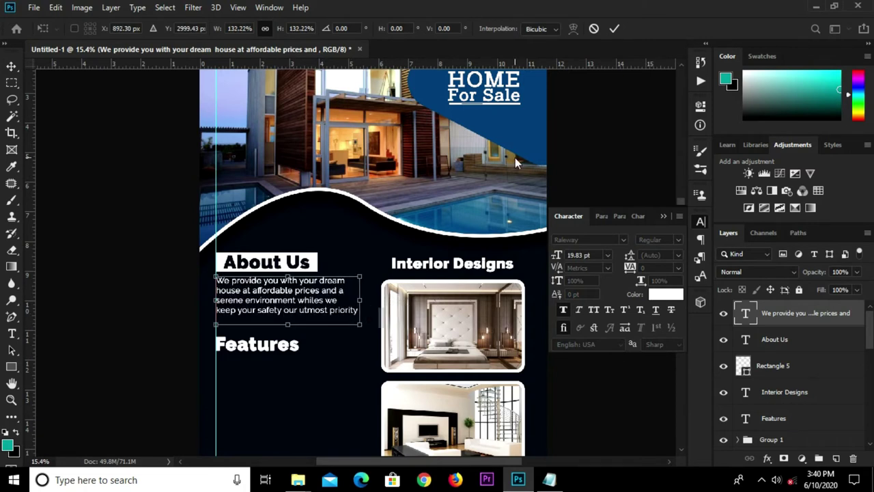
left_click(614, 29)
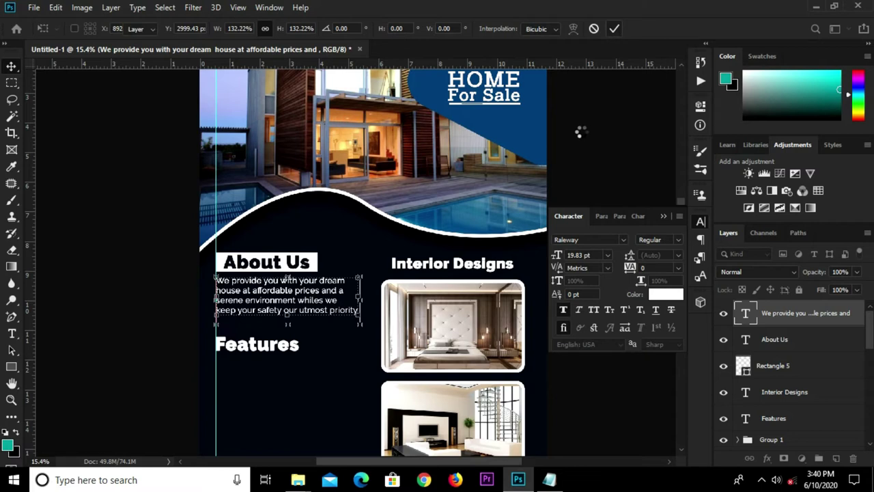
left_click(341, 291)
Step: Nudge the Features heading up to sit just beneath the paragraph
scroll(331, 270, "down", 1)
left_click(264, 341)
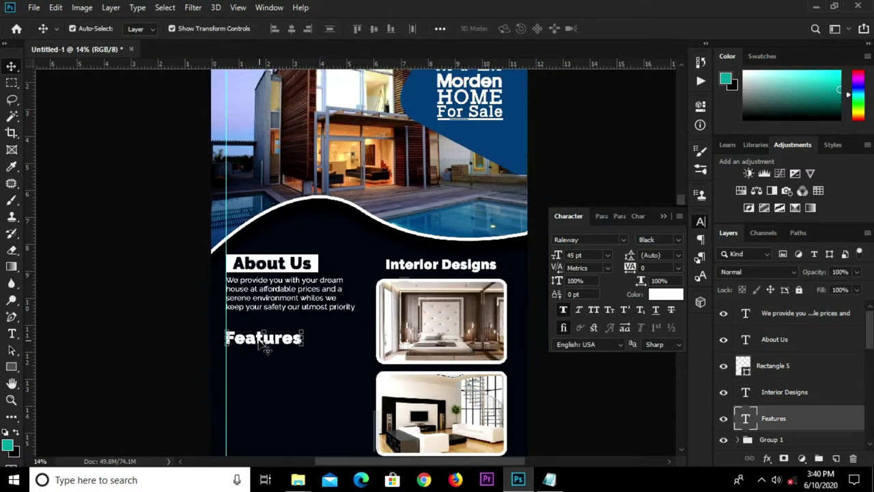
left_click_drag(266, 345, 266, 336)
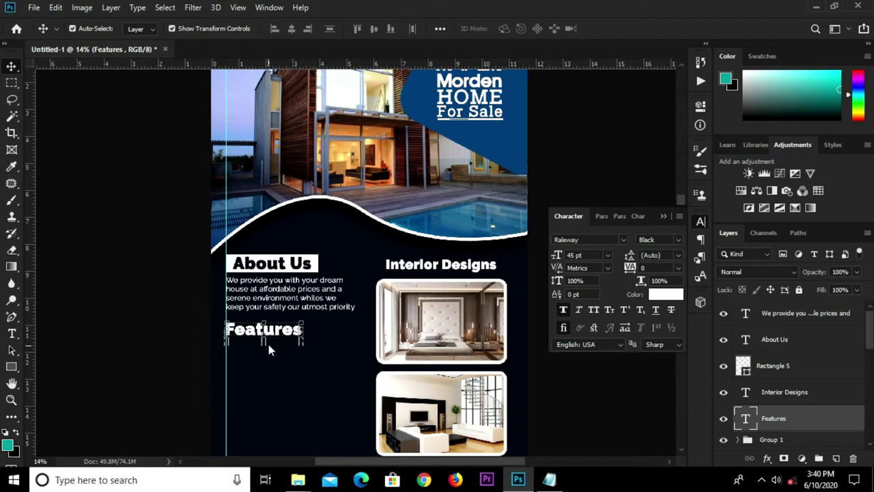
left_click(244, 353)
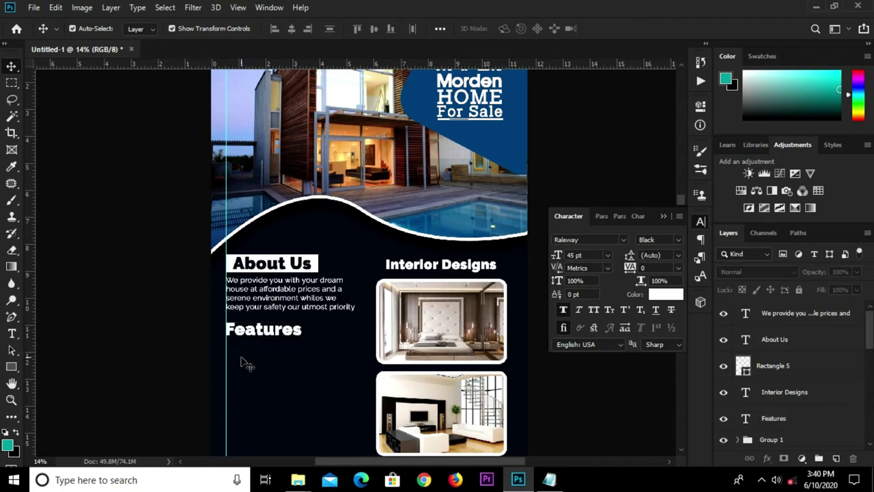
key("t")
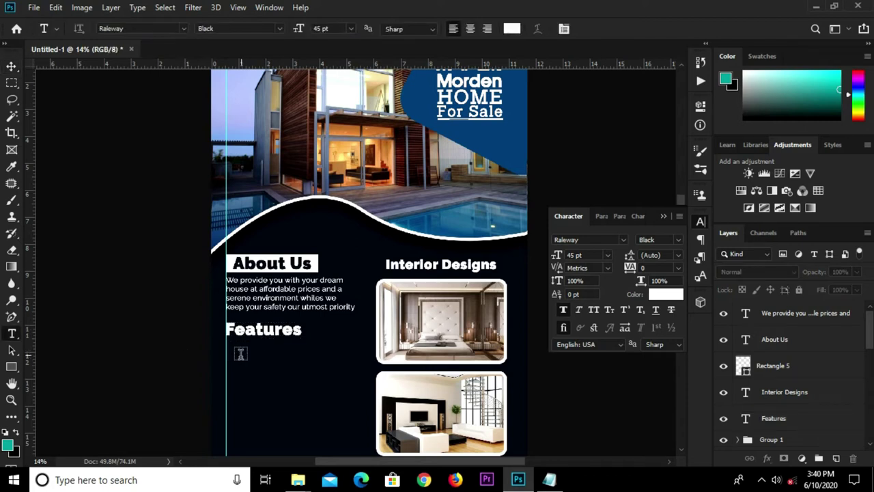
Step: Paste 4 Bedrooms, Living room and Dinning room as a new text layer below Features
left_click(240, 353)
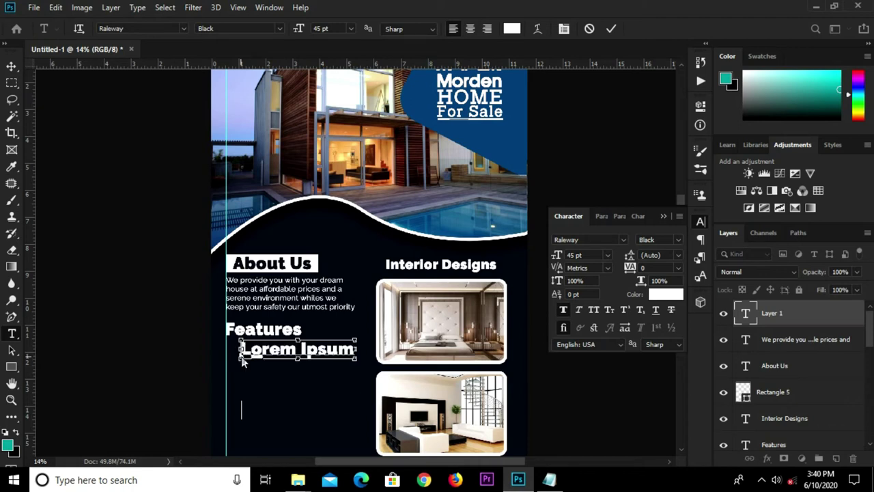
key("ctrl+v")
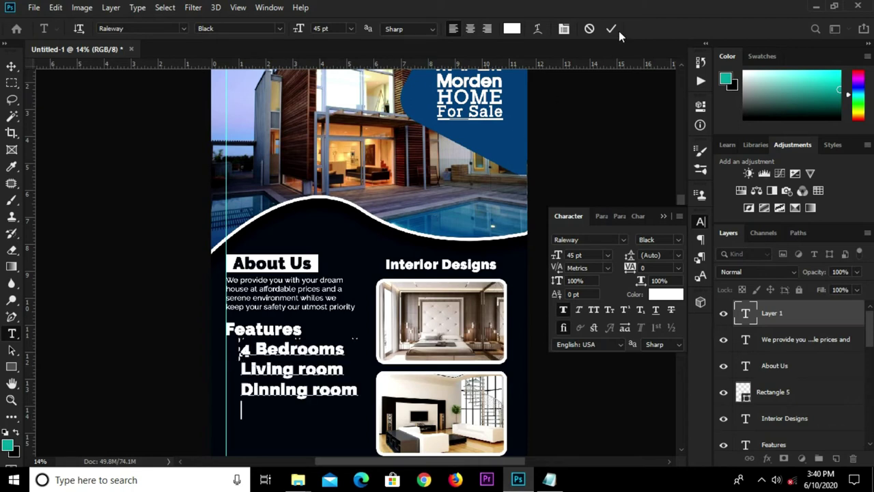
left_click(610, 28)
scroll(334, 318, "up", 5)
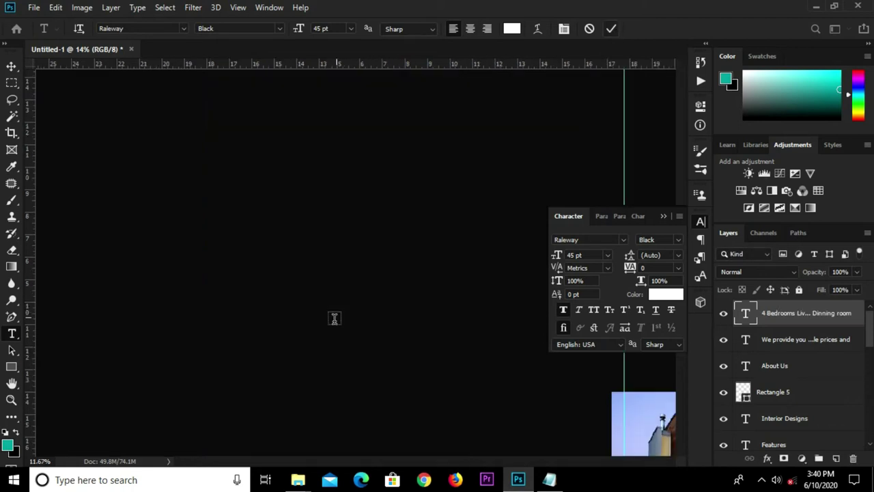
scroll(305, 386, "up", 1)
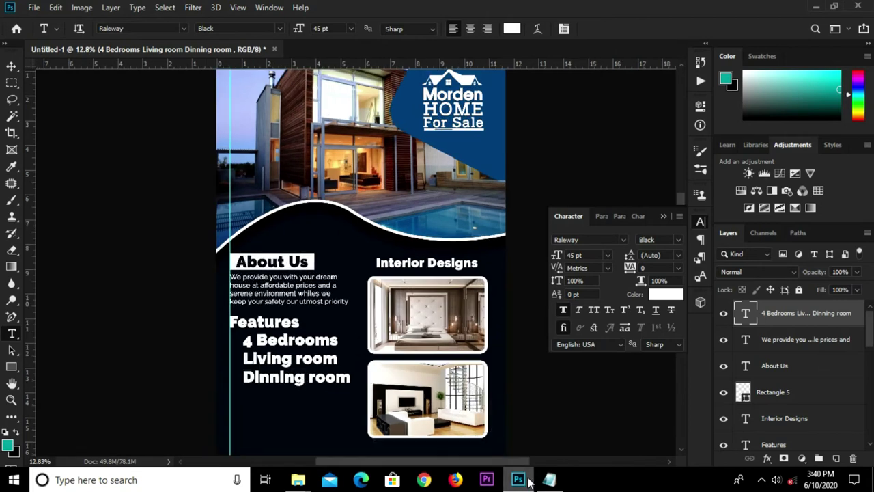
left_click(549, 429)
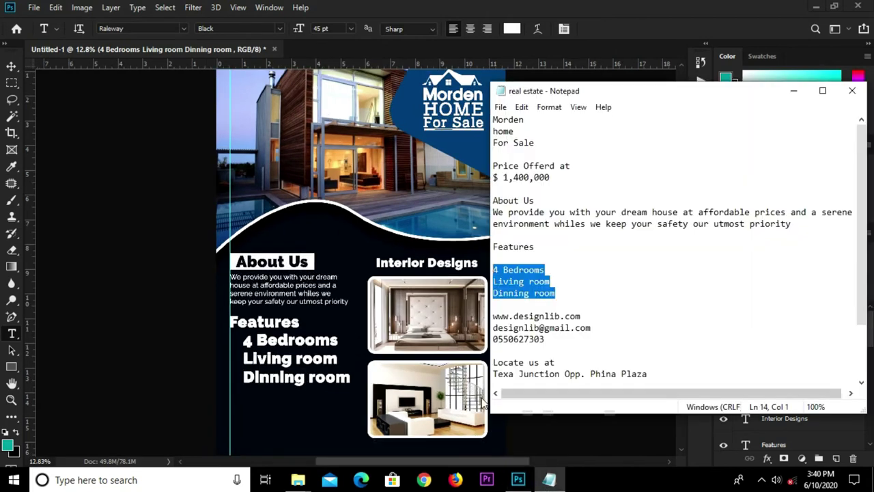
left_click(313, 380)
Step: Set the features list to Regular weight at 36 pt and shift it slightly left
key("v")
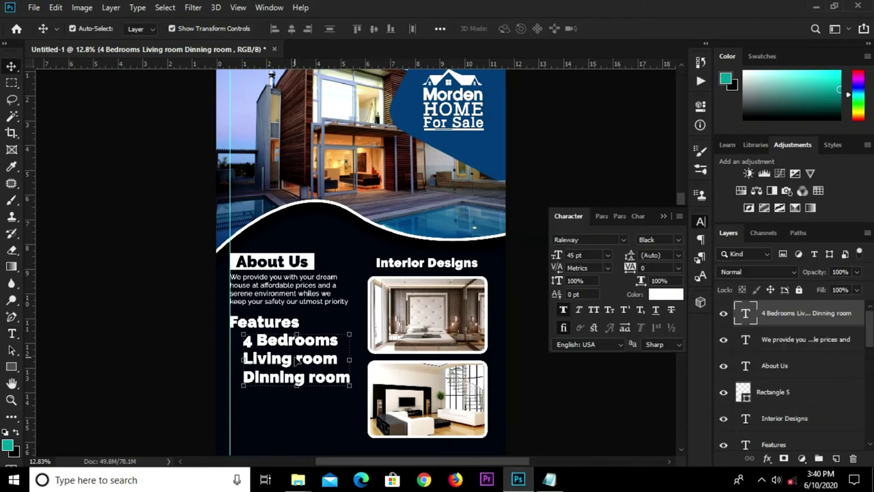
left_click(678, 240)
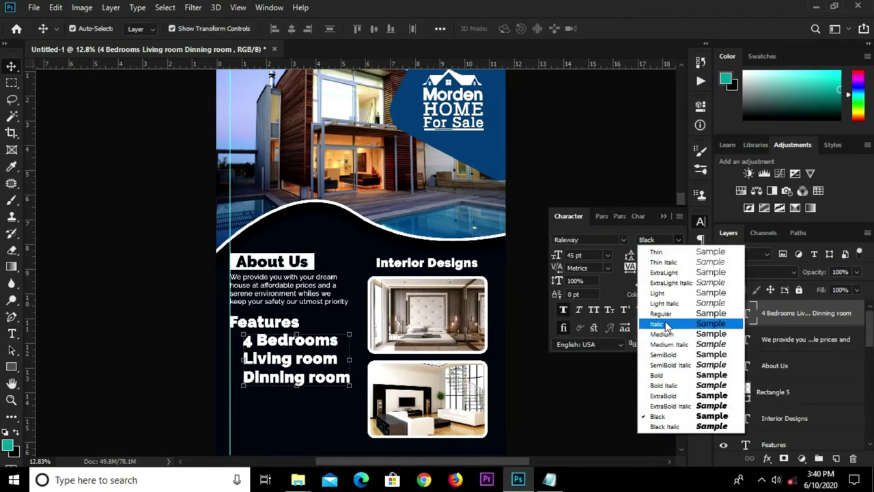
left_click(665, 313)
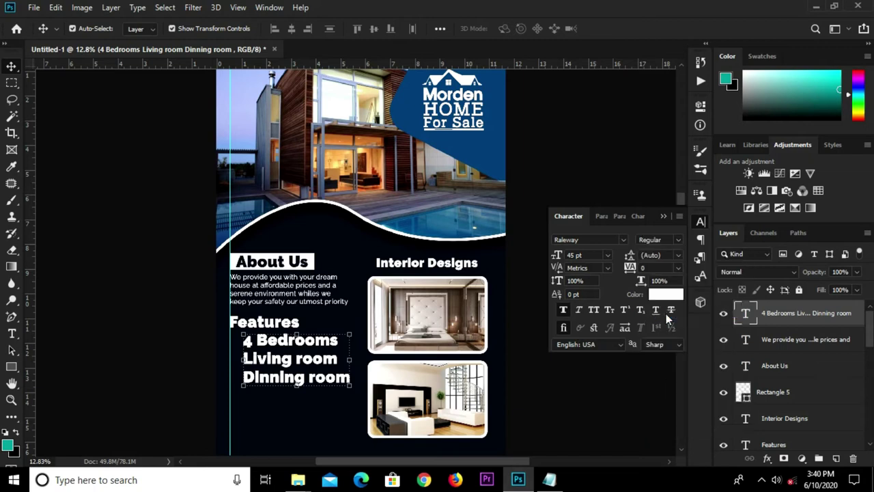
left_click_drag(293, 366, 284, 367)
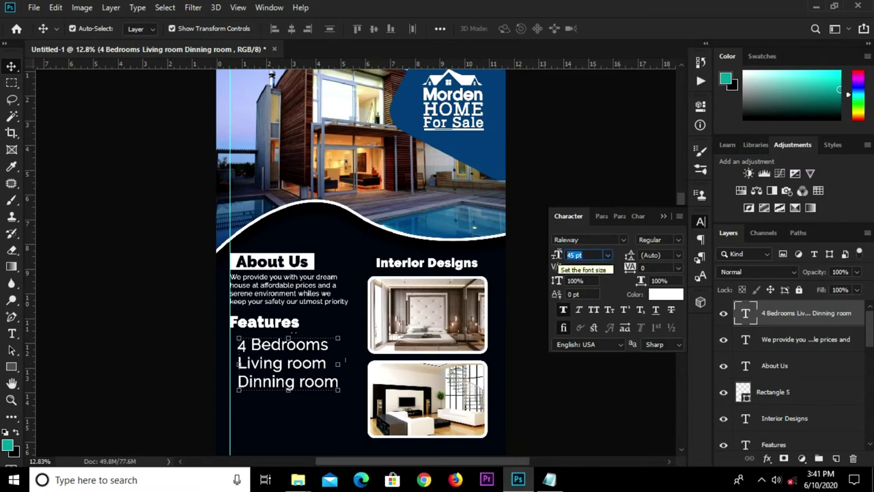
type("36")
key("Return")
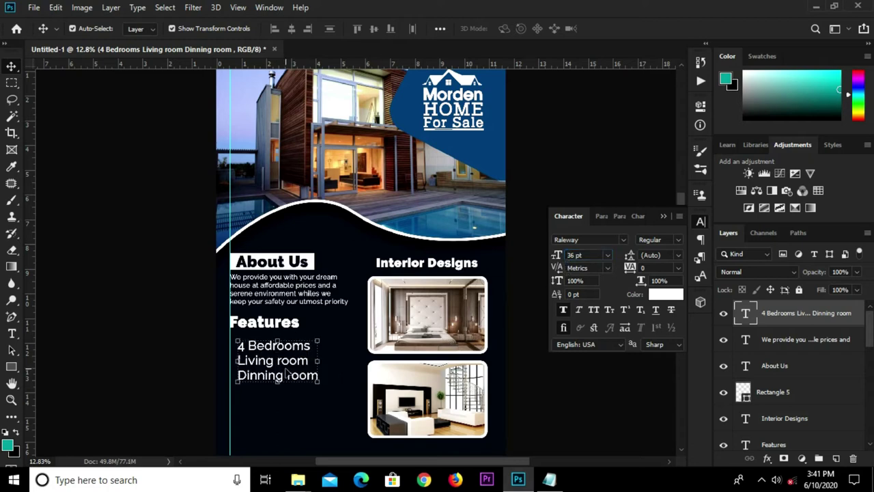
left_click(271, 359)
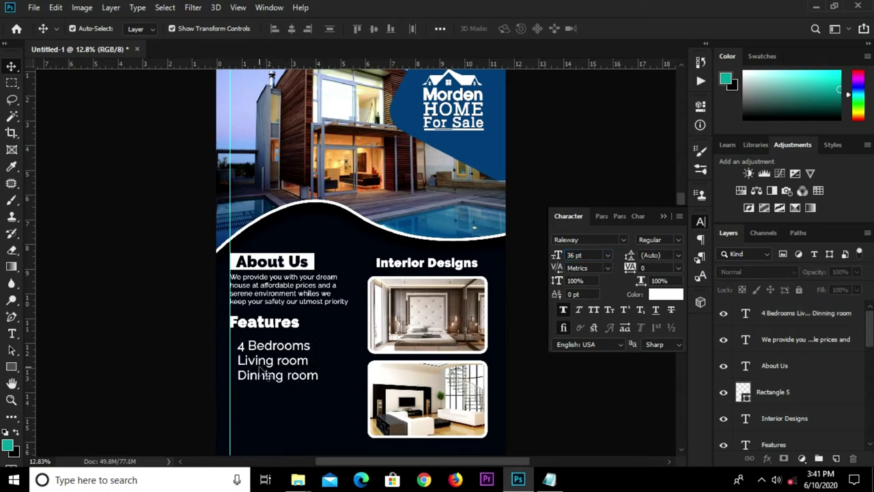
Step: Add a fourth line, '3 Bathrooms', to the features list and commit it
left_click(295, 377)
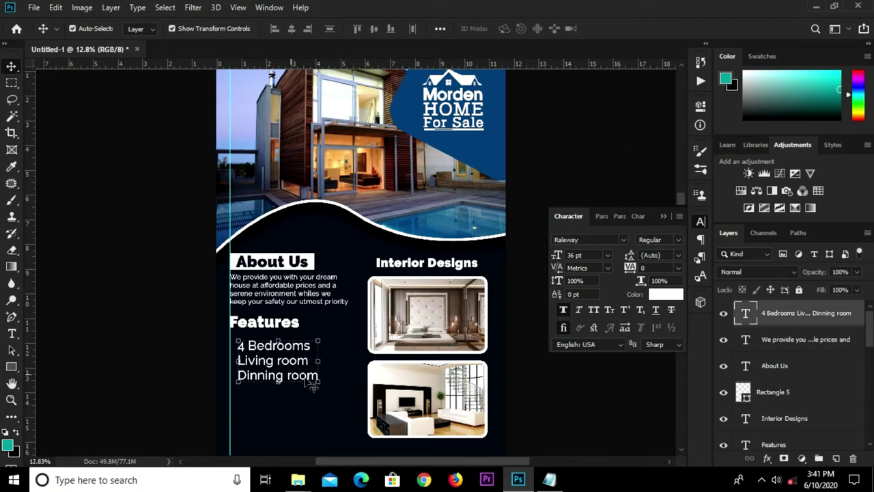
key("t")
left_click(319, 375)
type("3 Bathr")
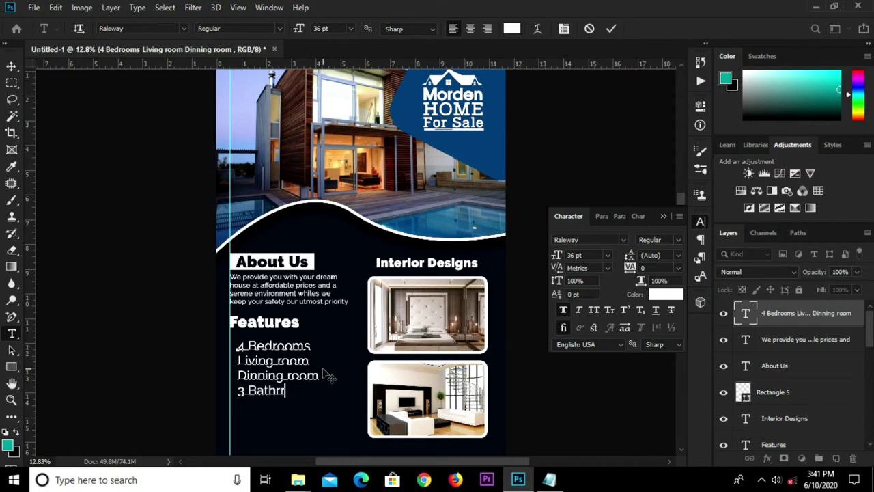
type("ooms")
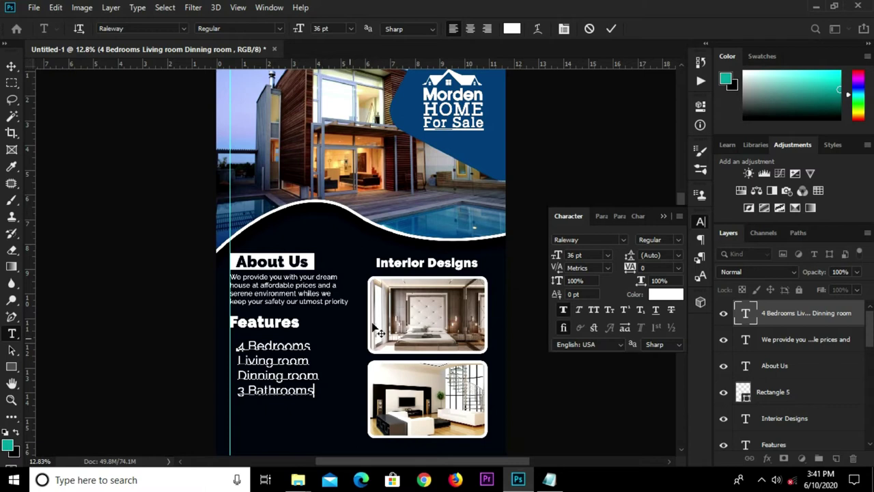
left_click(614, 28)
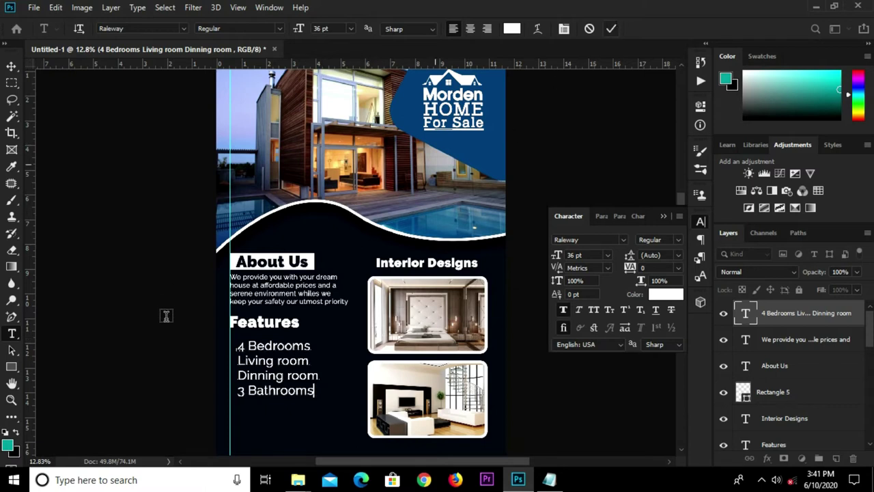
key("Escape")
key("v")
left_click(203, 372)
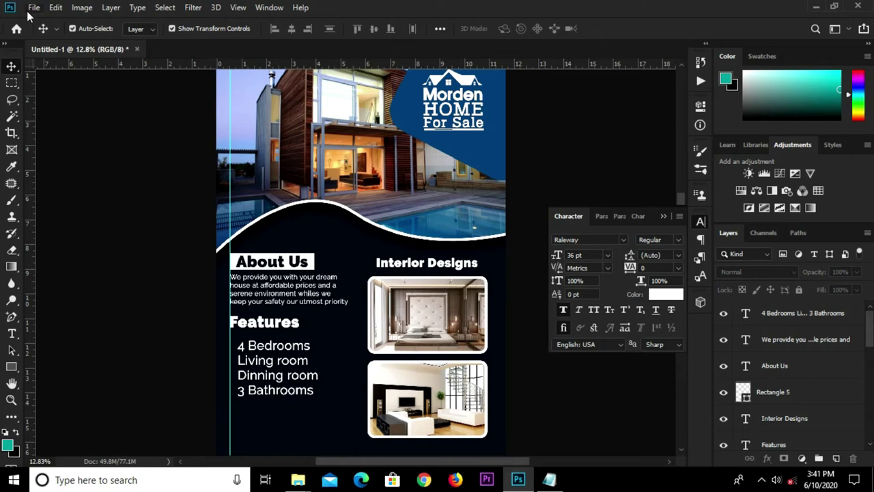
left_click_drag(14, 365, 46, 365)
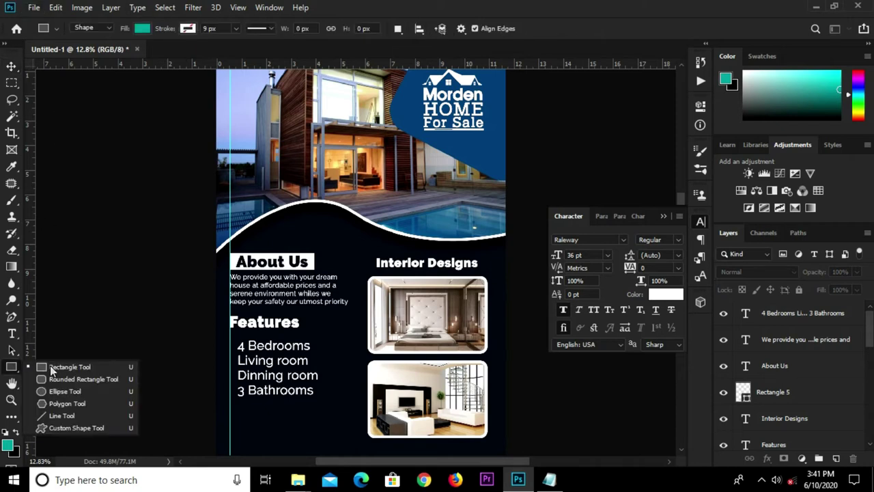
Step: Draw a small bar below the features list with a 60 px corner radius and white fill
scroll(246, 424, "up", 3)
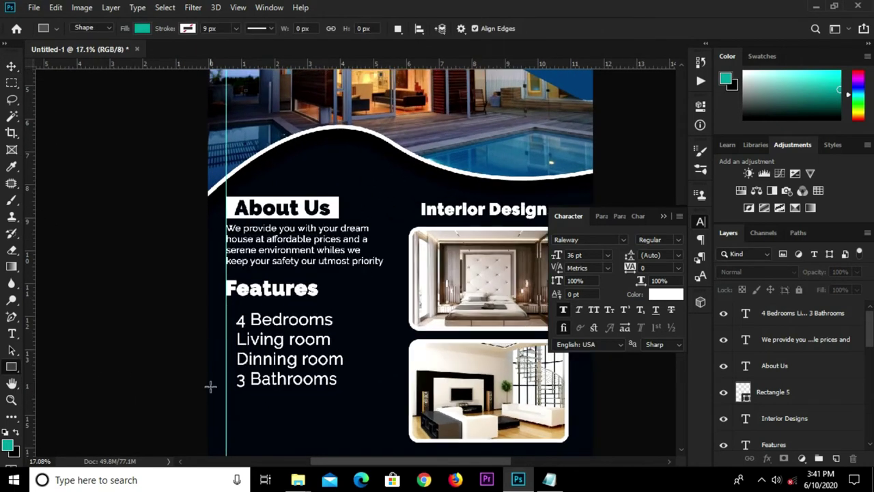
left_click_drag(206, 388, 240, 409)
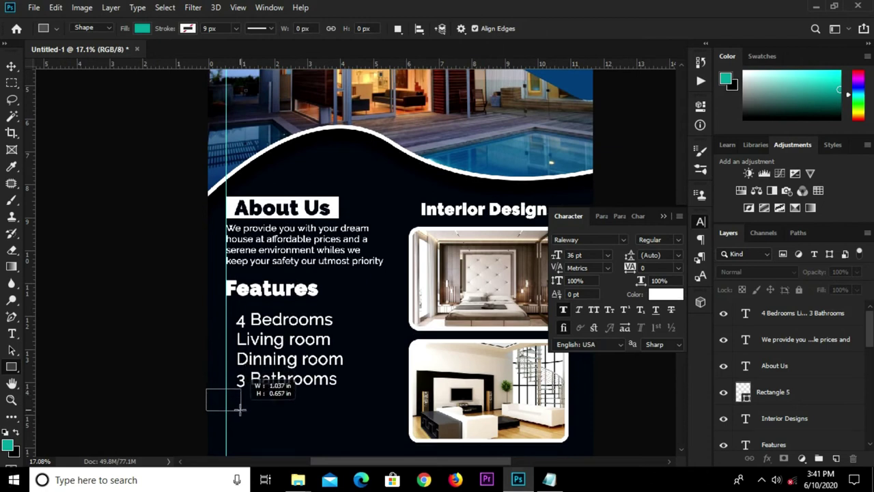
left_click_drag(241, 410, 240, 403)
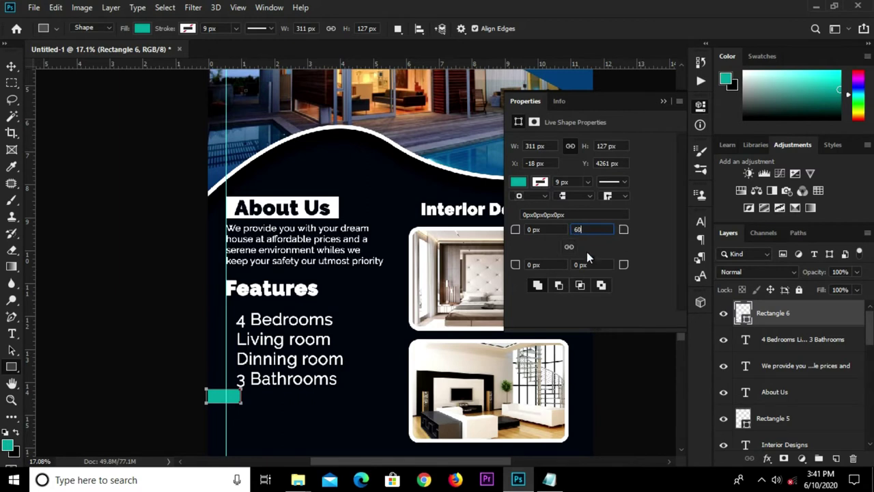
left_click(574, 265)
left_click(518, 183)
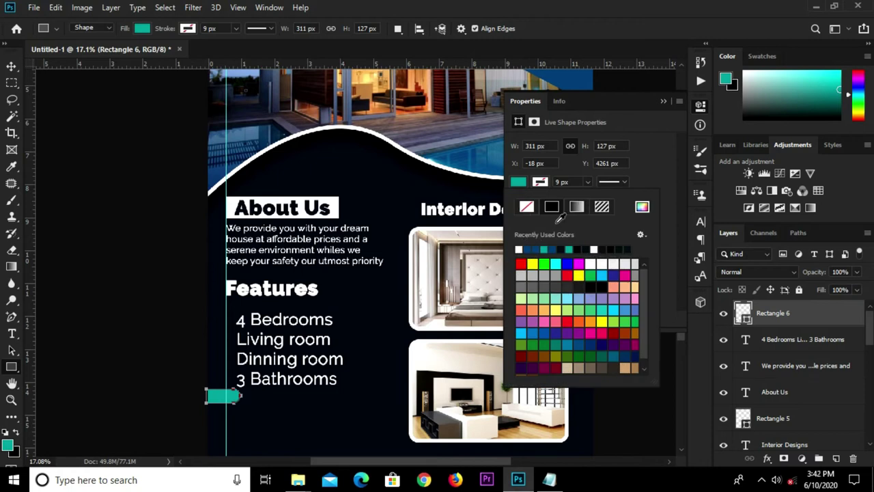
left_click(593, 249)
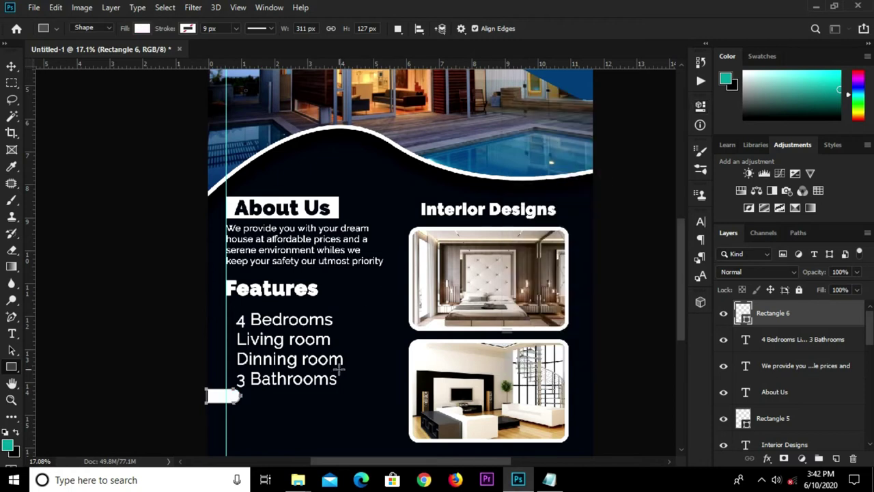
Step: Nudge the white bar against the left page edge
key("v")
scroll(222, 403, "up", 1)
scroll(221, 406, "up", 1)
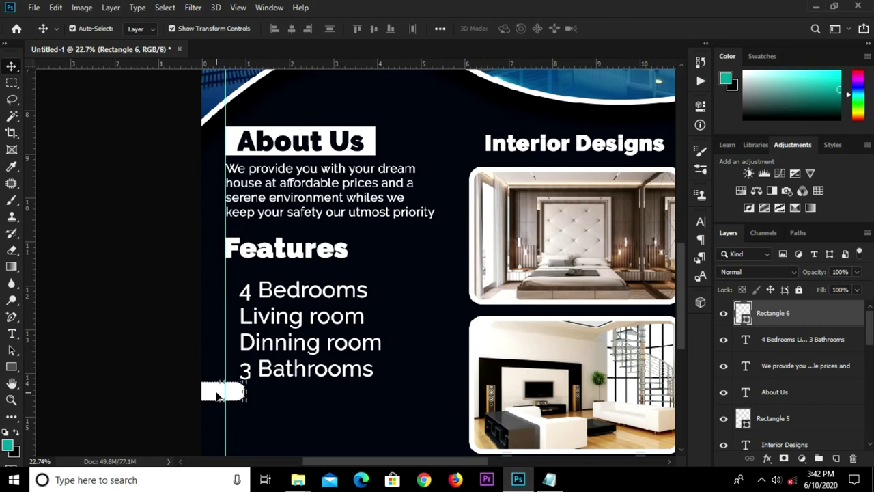
left_click_drag(217, 398, 217, 395)
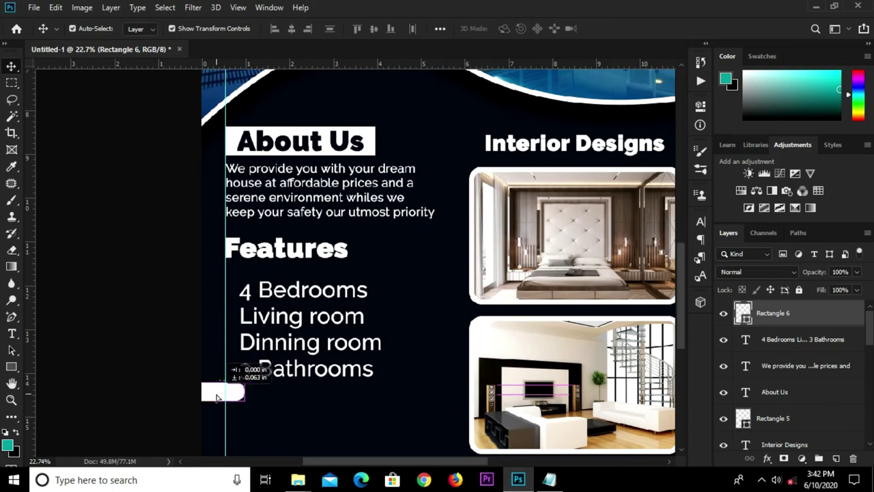
Step: Place image 14 from the Real Estate folder as an embedded layer
left_click(33, 7)
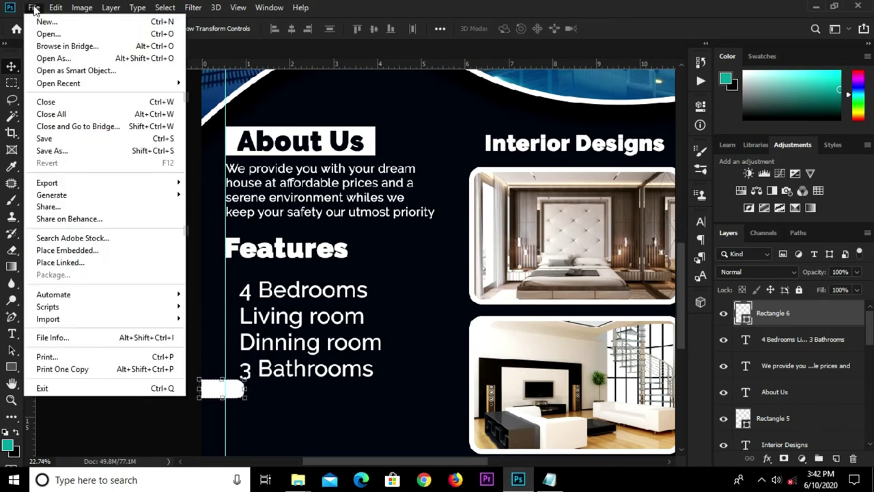
left_click(82, 250)
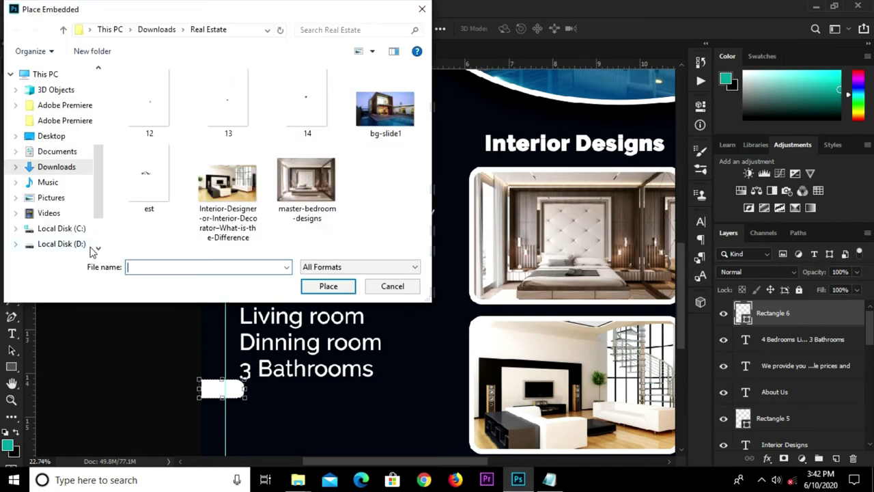
left_click(157, 111)
left_click(305, 112)
left_click(322, 288)
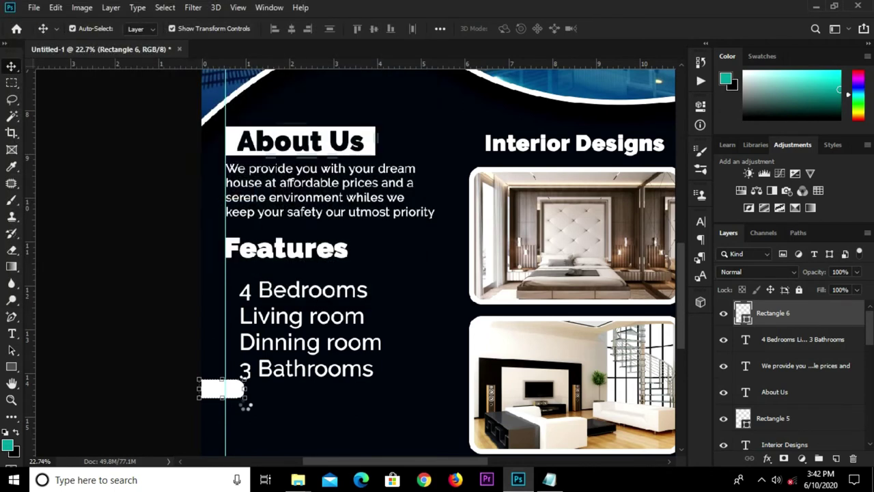
left_click(485, 28)
Step: Drag the phone icon below the Features list and select the white rounded bar
scroll(454, 263, "down", 3)
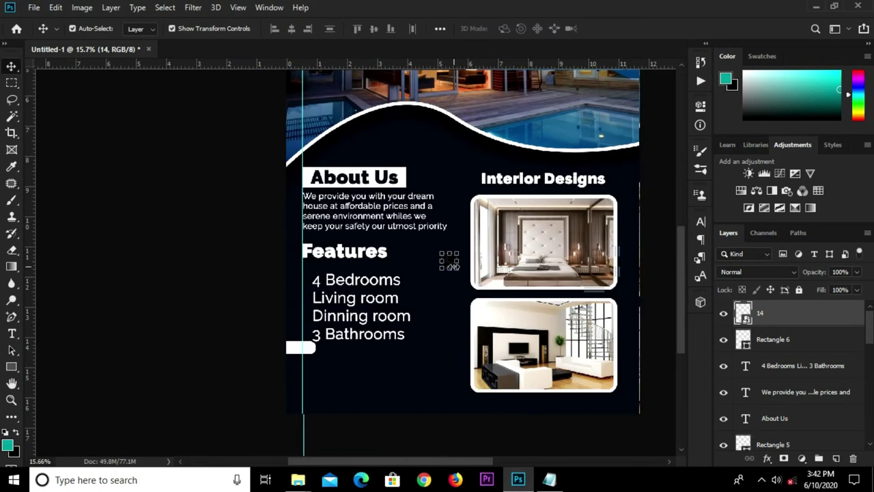
scroll(450, 261, "up", 3)
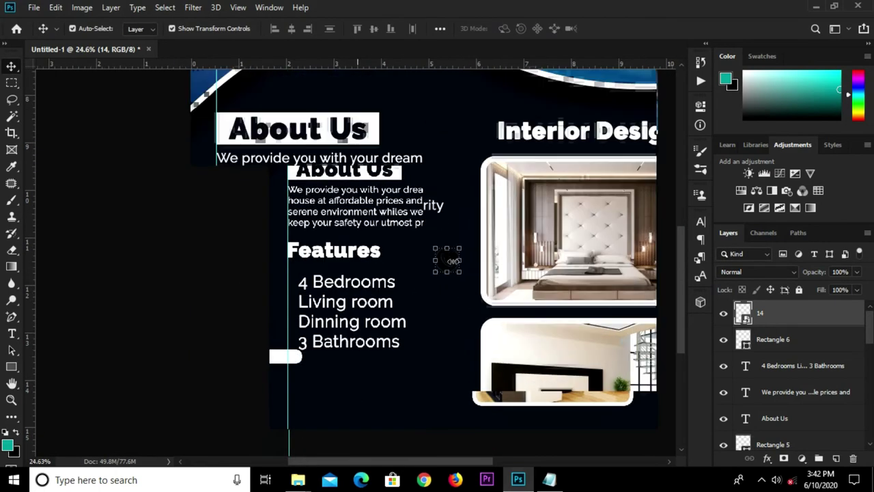
left_click_drag(453, 263, 335, 430)
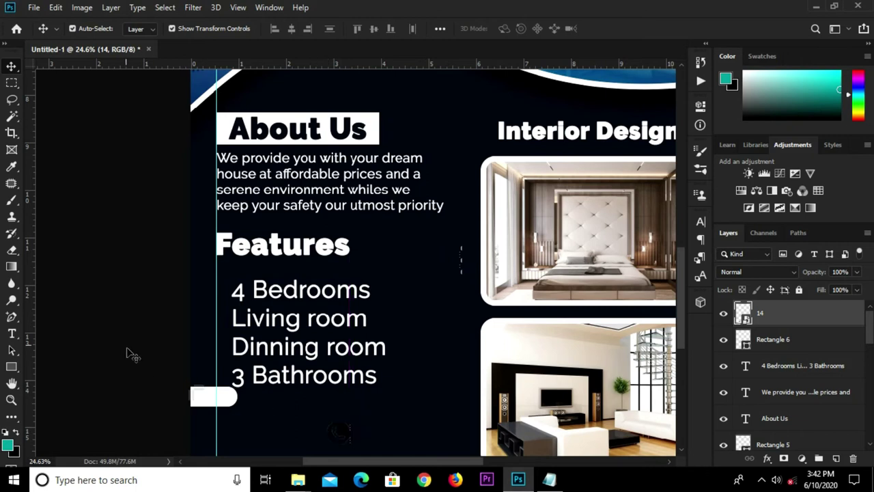
left_click(203, 397)
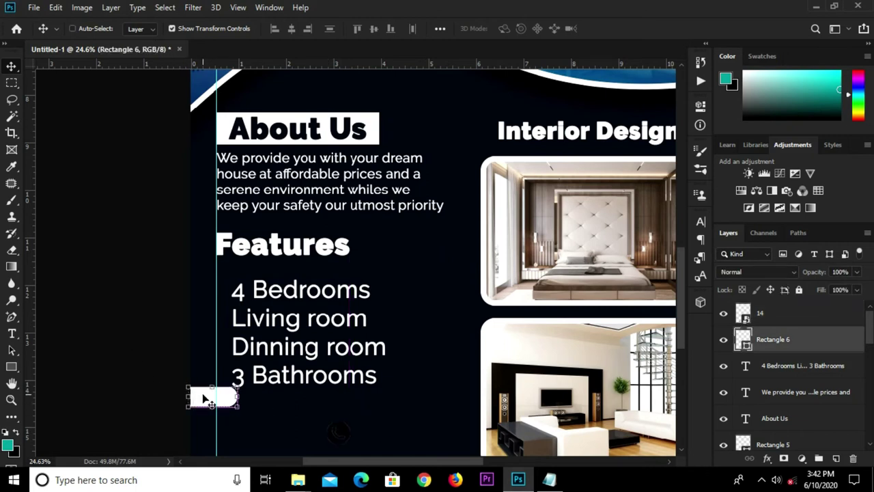
Step: Duplicate the white bar twice and drag the copies down into a stack
key("ctrl+j")
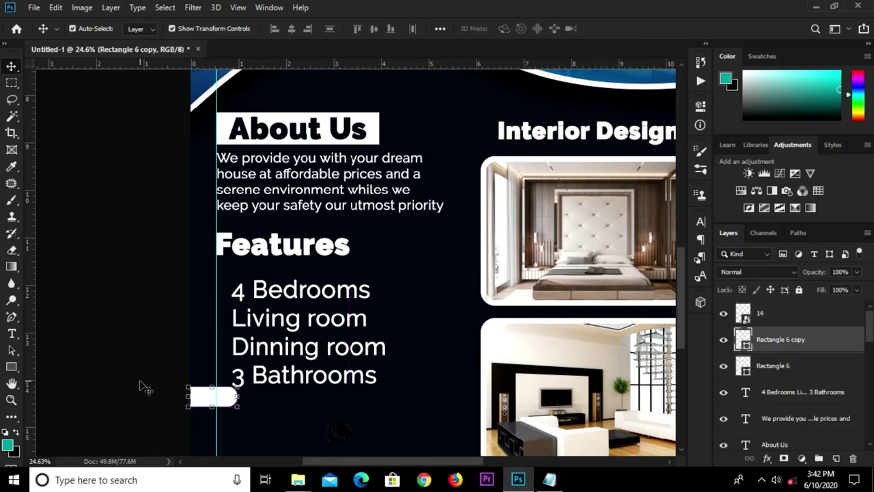
left_click_drag(202, 400, 199, 426)
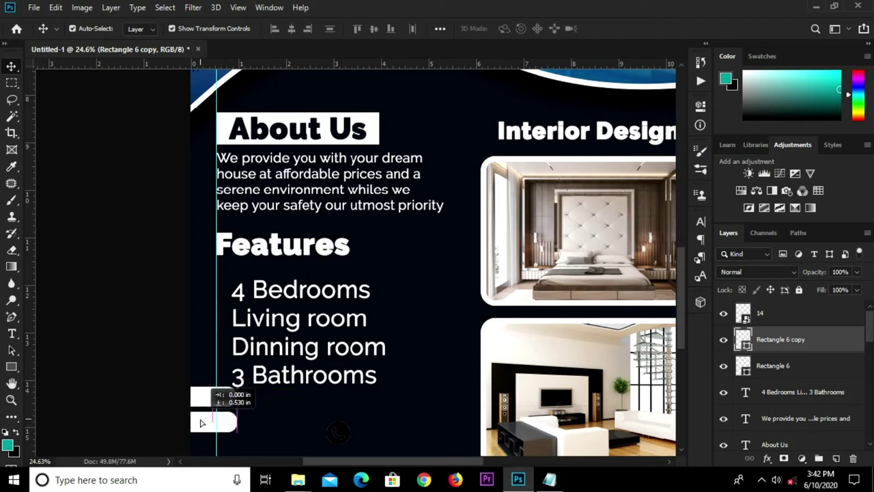
key("shift+Up")
key("shift+Up")
key("shift+Up")
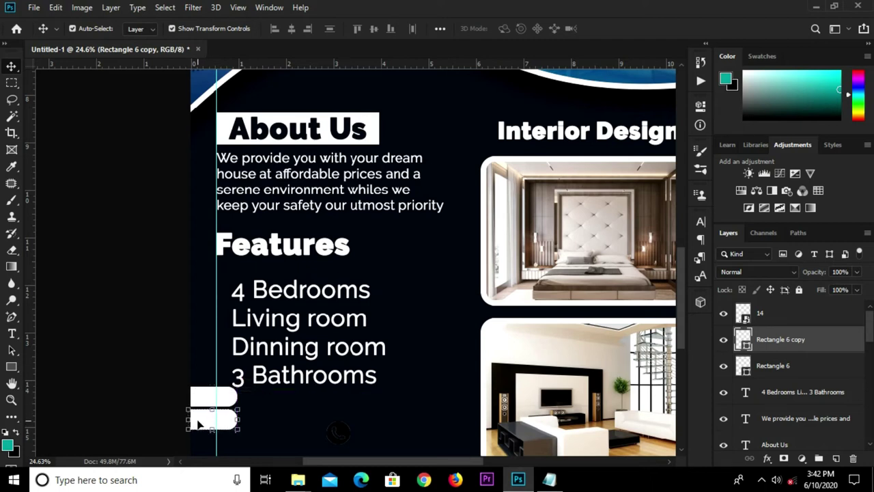
key("ctrl+j")
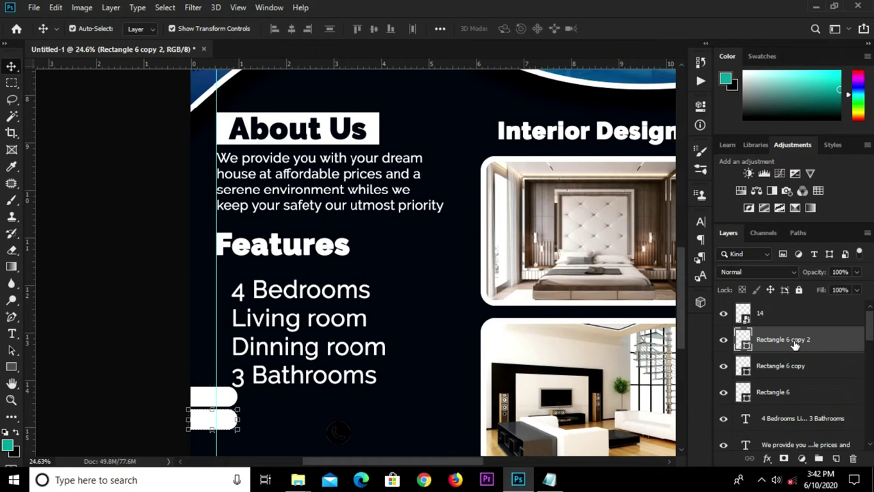
left_click_drag(208, 425, 203, 434)
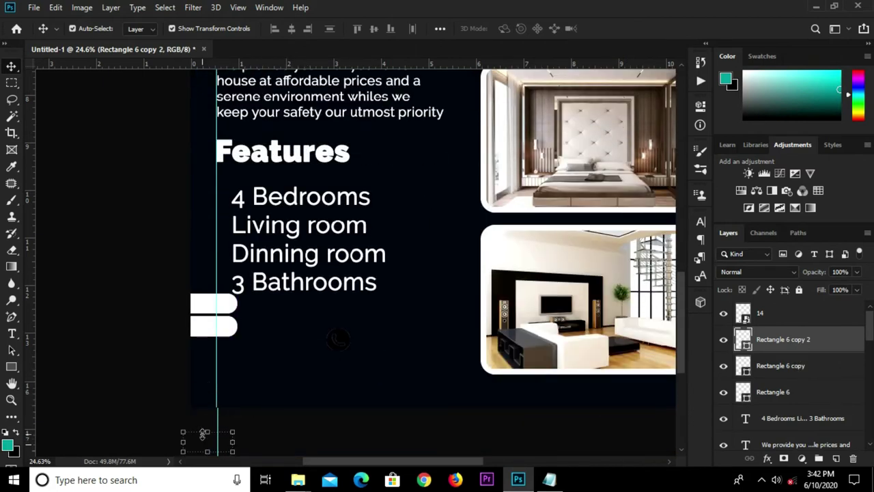
left_click_drag(199, 430, 202, 356)
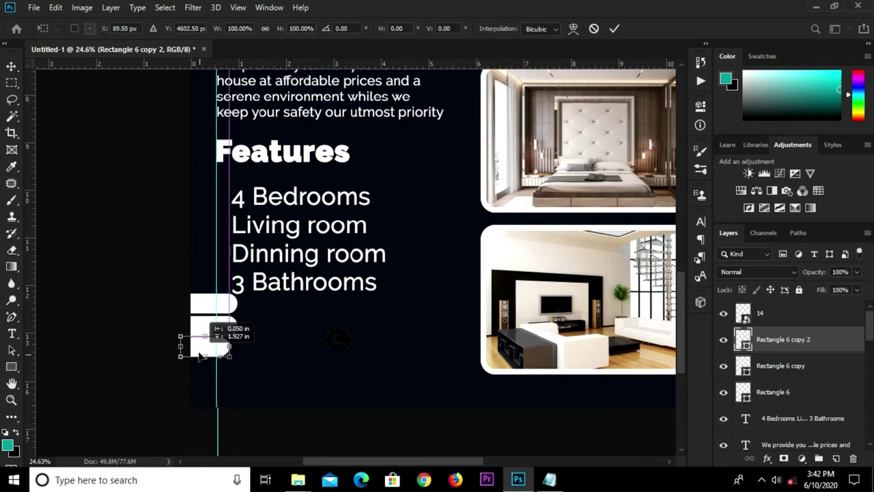
Step: Even out the third bar's spacing and shift the Features list up slightly
scroll(202, 357, "up", 1)
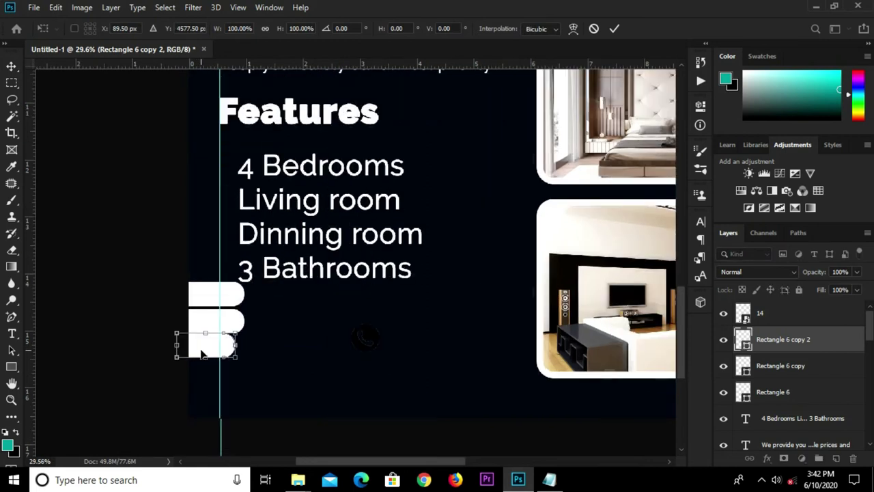
left_click_drag(202, 357, 211, 360)
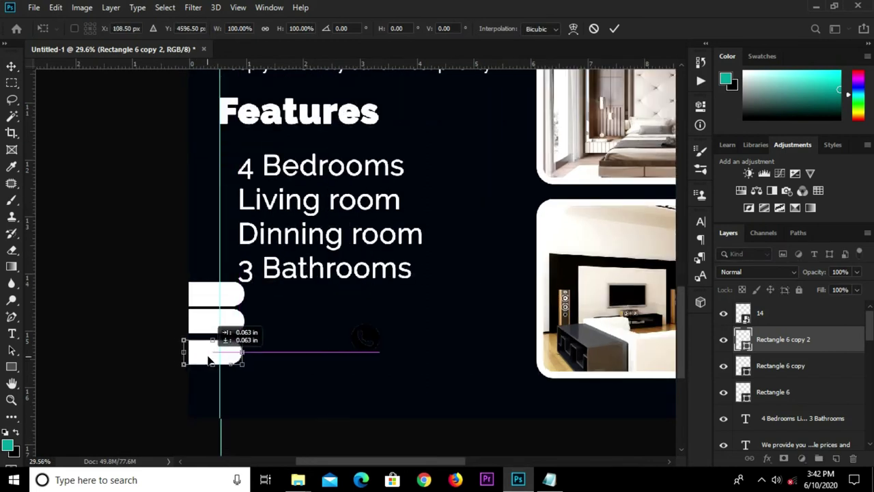
left_click_drag(211, 360, 208, 357)
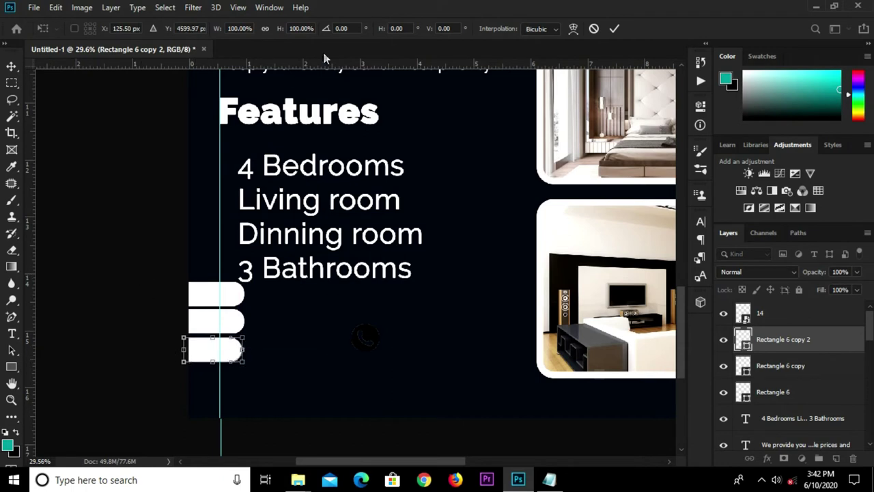
left_click(616, 30)
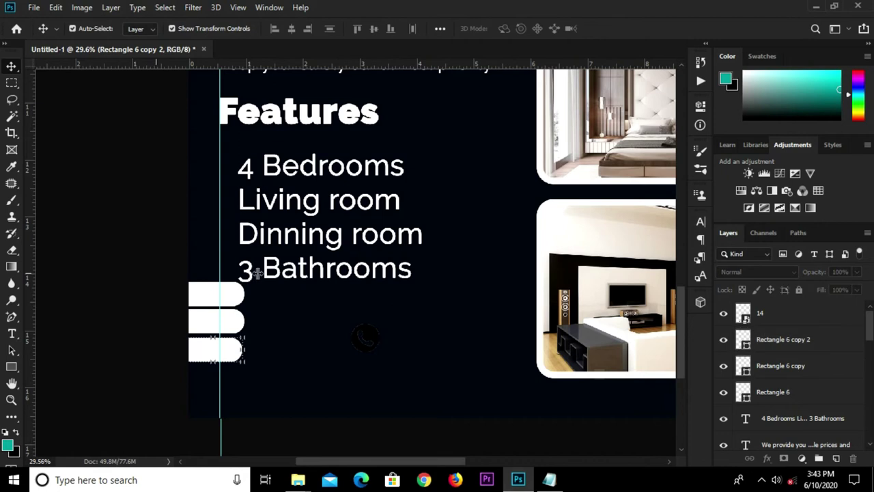
left_click_drag(303, 278, 298, 266)
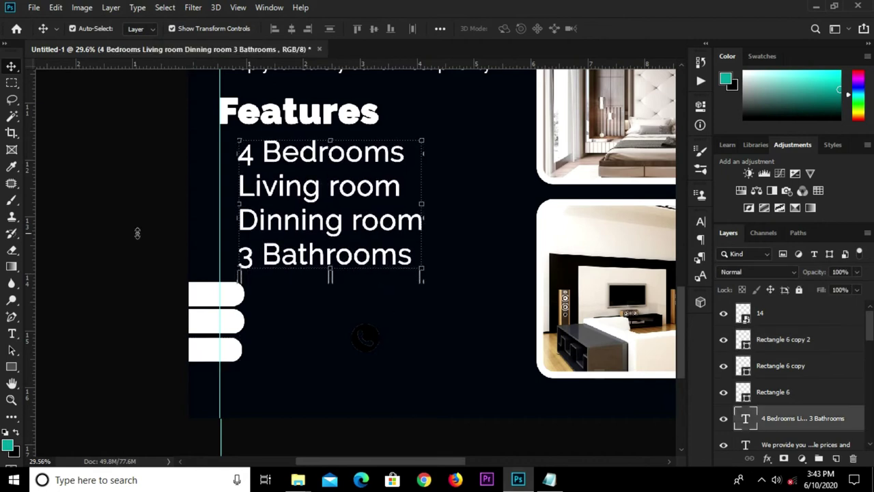
Step: Nudge the Features list up further and select the phone icon layer
left_click(174, 260)
left_click(203, 296)
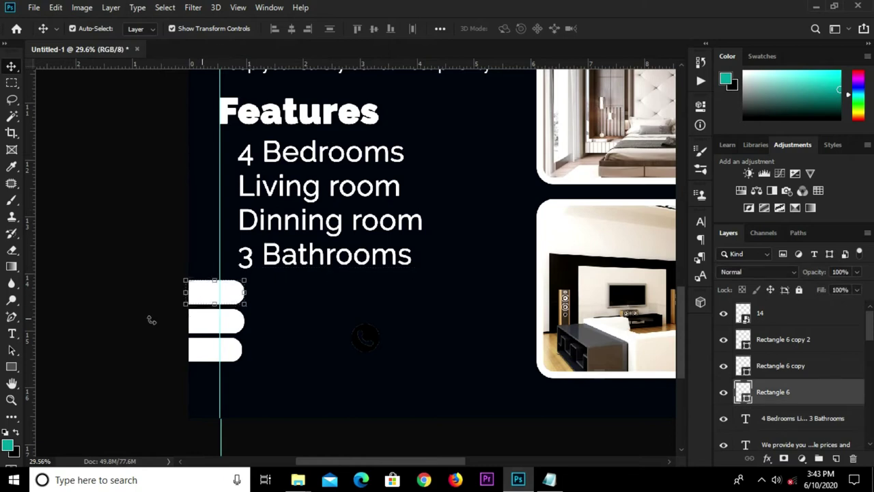
left_click(137, 323)
left_click(779, 391)
left_click(380, 347)
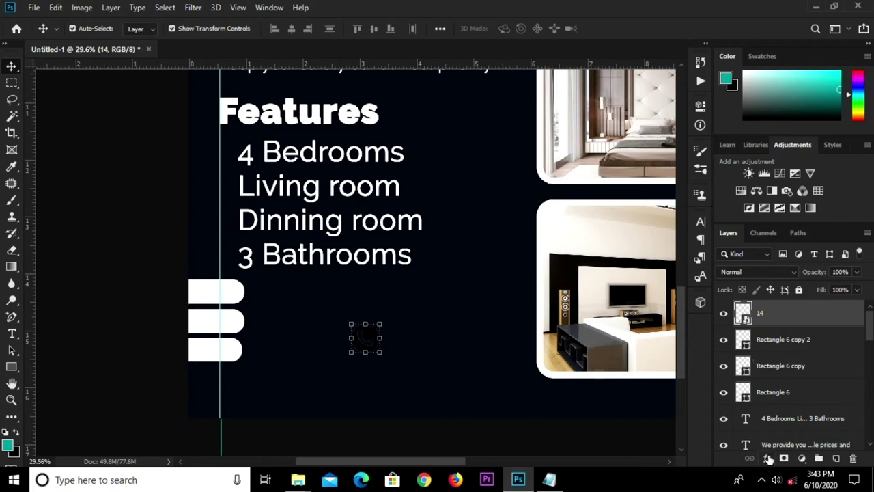
Step: Give the phone icon a #0b141d Color Overlay and move it onto the third bar
left_click(768, 458)
left_click(785, 402)
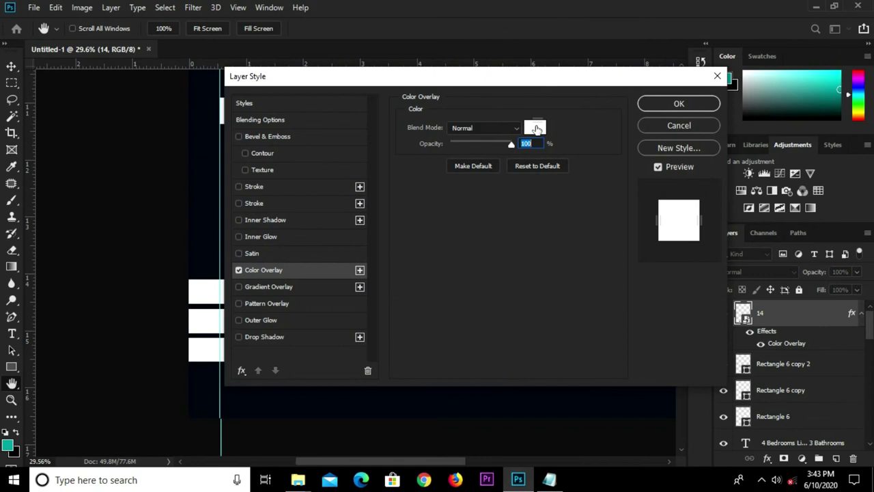
left_click(535, 129)
type("0b141d")
left_click(778, 239)
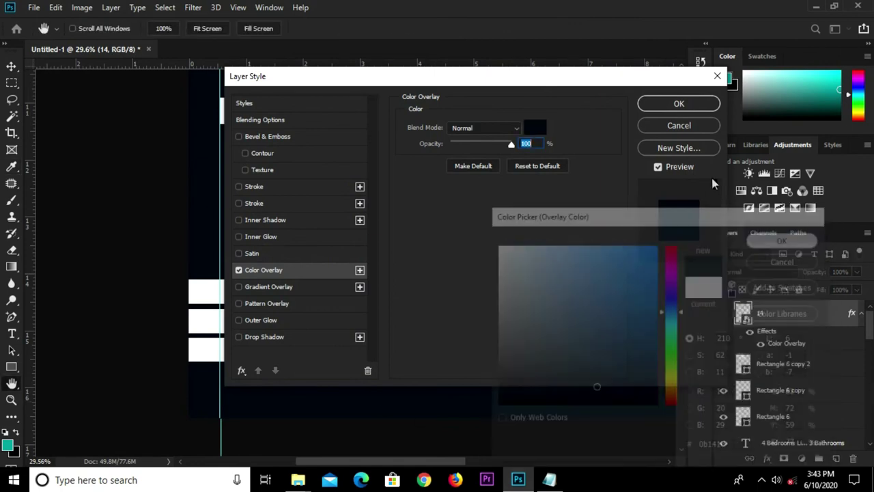
left_click(679, 103)
left_click_drag(317, 349, 219, 351)
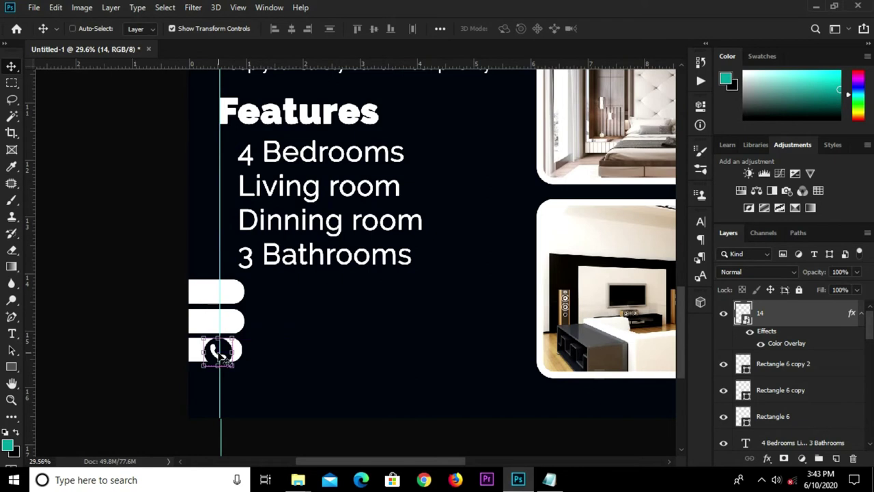
Step: Convert the phone icon layer 14 to a Smart Object
key("ctrl+t")
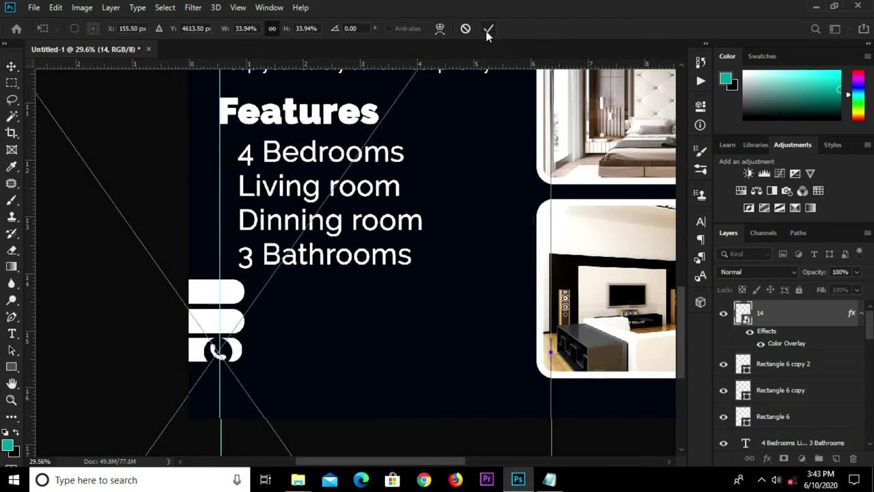
left_click(488, 31)
right_click(781, 320)
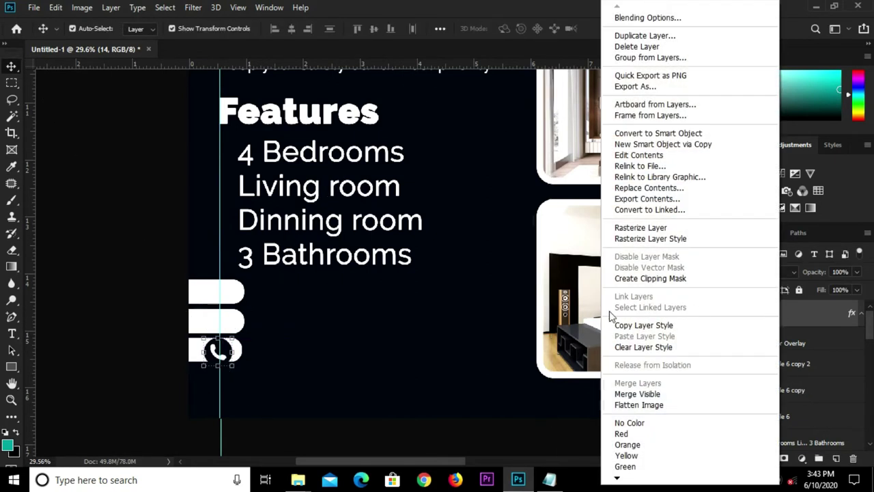
left_click(633, 134)
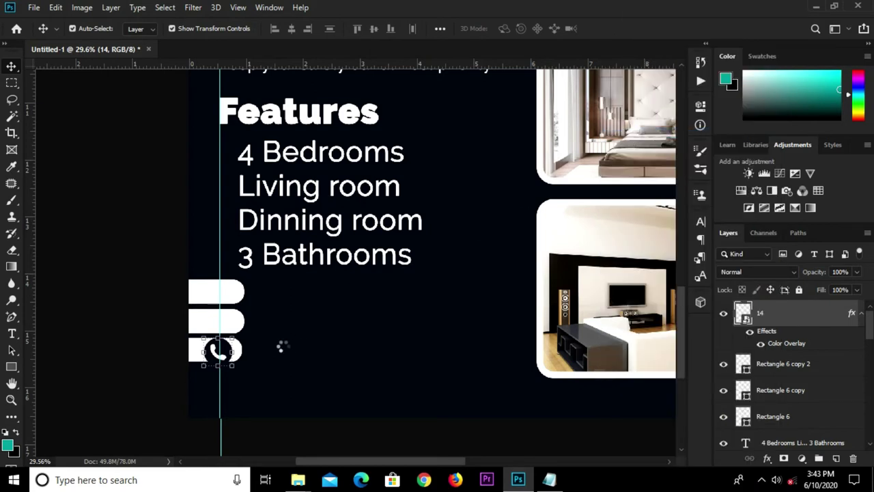
scroll(283, 348, "up", 2, "alt")
scroll(286, 351, "down", 3, "alt")
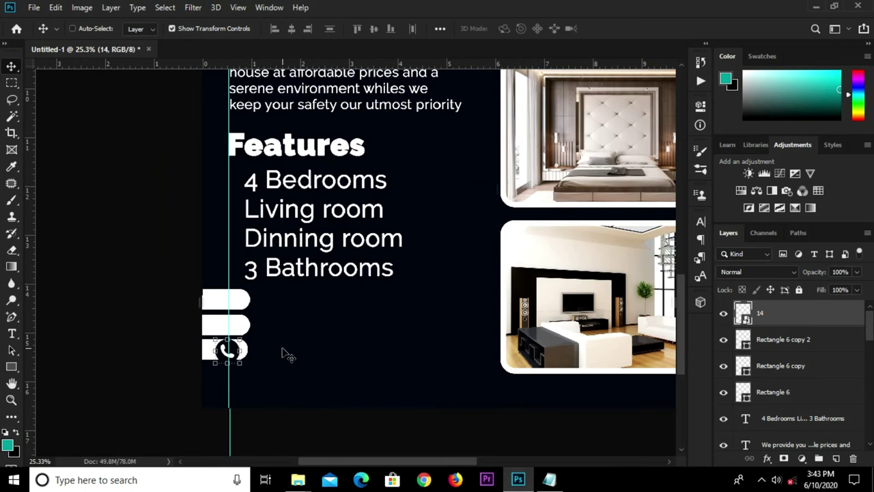
Step: Scale the phone icon to 78.42% and nudge it right into the bar's rounded end
key("ctrl+t")
scroll(234, 365, "up", 2)
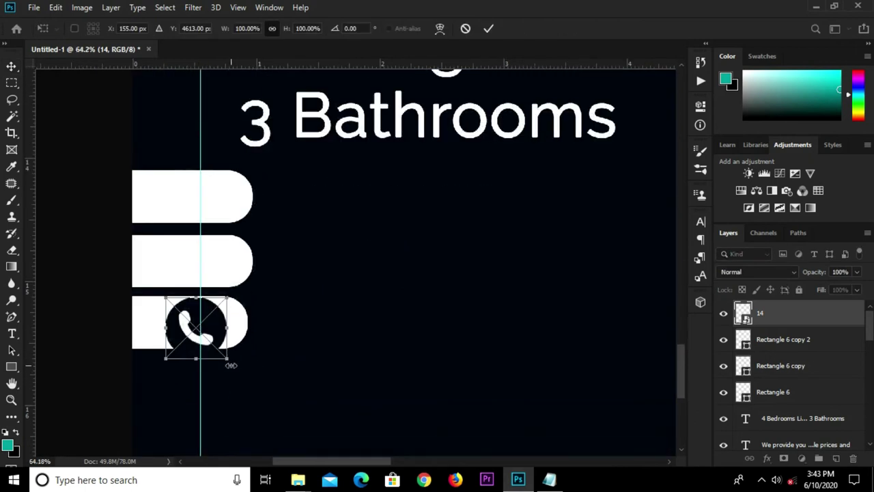
left_click_drag(226, 363, 214, 345)
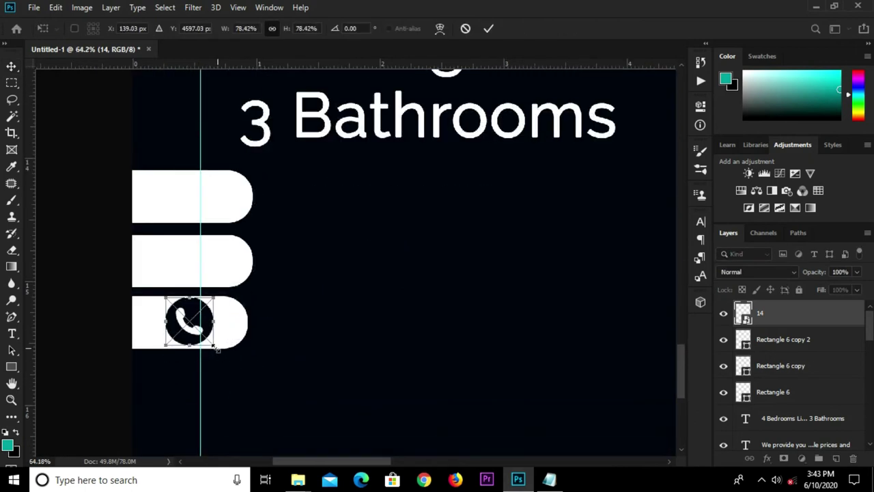
key("Return")
key("Right")
key("Right")
key("Right")
key("Right")
key("Right")
key("Right")
key("Right")
key("Right")
key("Right")
key("Right")
key("Right")
key("Right")
key("Right")
key("Right")
key("Right")
key("Right")
key("Right")
key("Right")
key("Right")
key("Right")
key("Right")
key("Right")
key("Right")
key("Right")
key("Right")
key("Right")
key("Right")
key("Right")
key("Right")
key("Right")
key("Right")
key("Right")
key("Right")
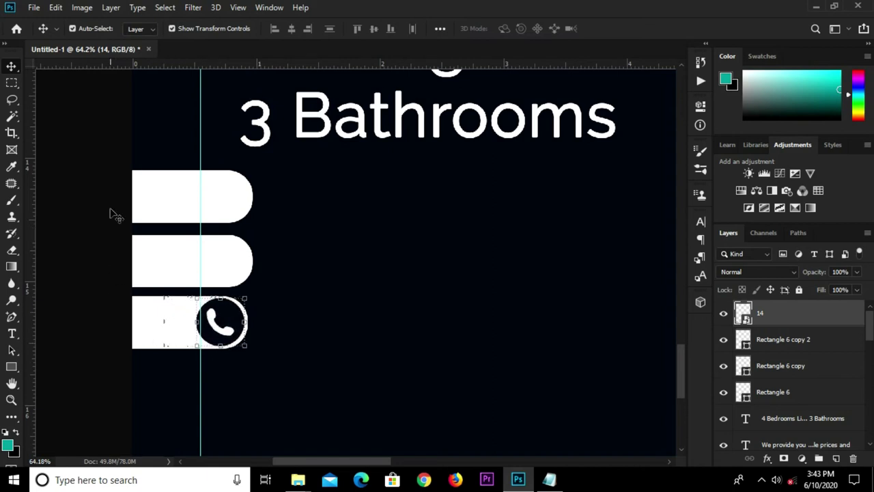
left_click(34, 7)
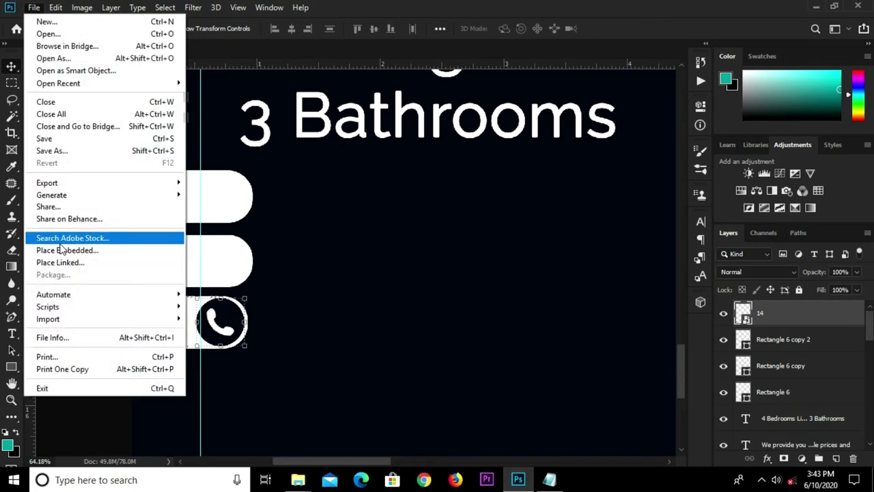
Step: Embed image 12 as a Smart Object and move the globe onto the top white bar
left_click(61, 250)
left_click(139, 88)
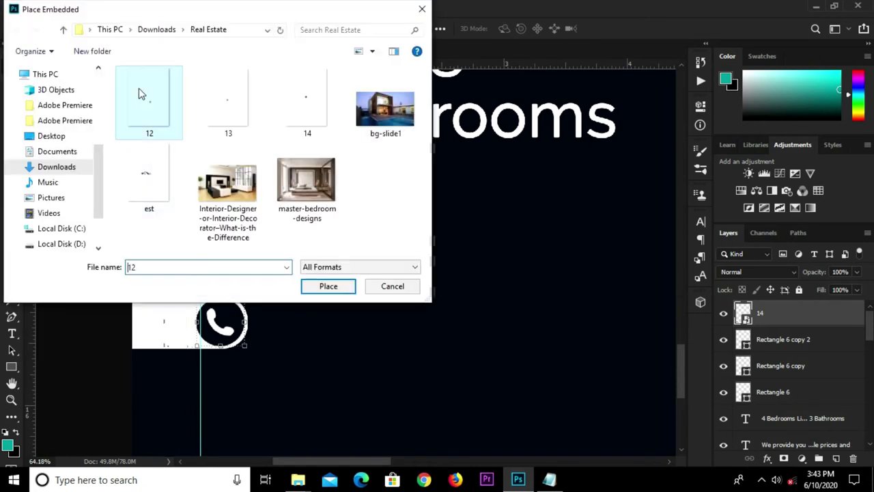
left_click(321, 286)
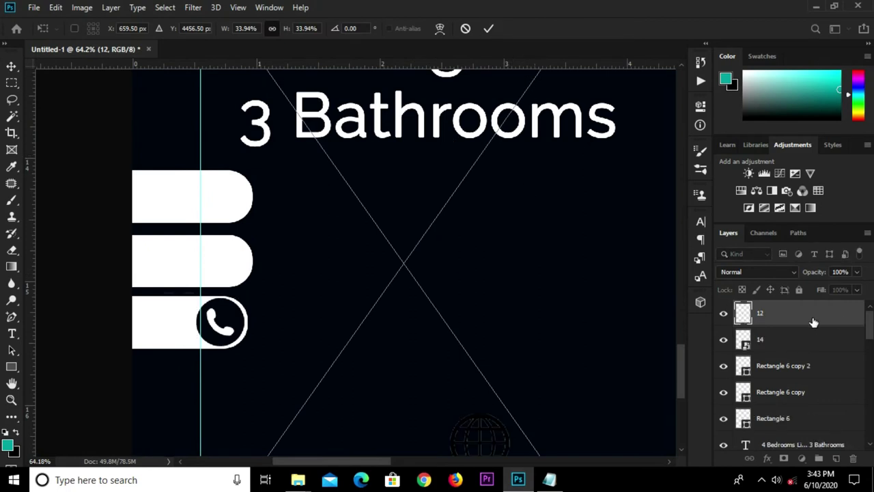
right_click(810, 318)
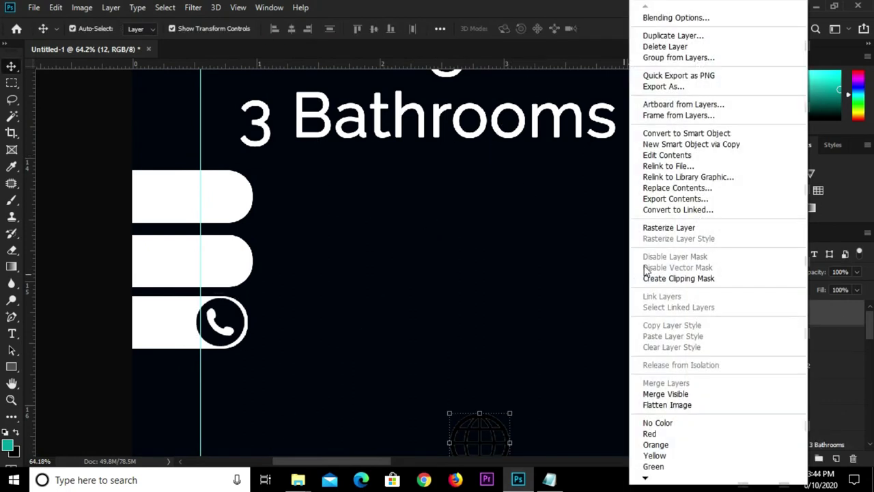
left_click(649, 134)
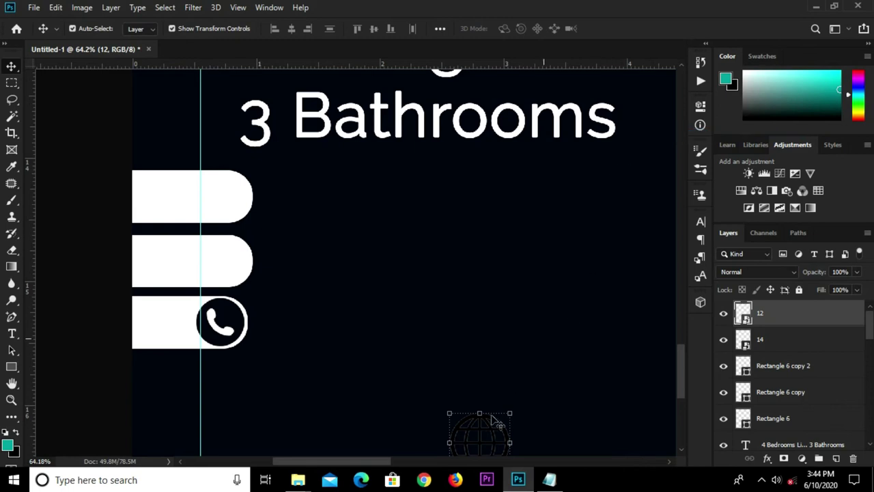
left_click_drag(480, 415, 219, 180)
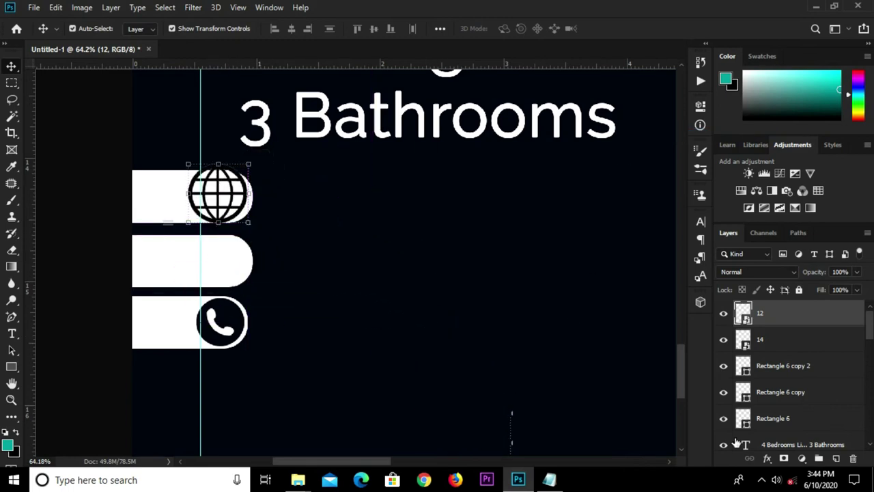
Step: Add a dark Color Overlay to the globe icon
left_click(205, 341)
right_click(785, 346)
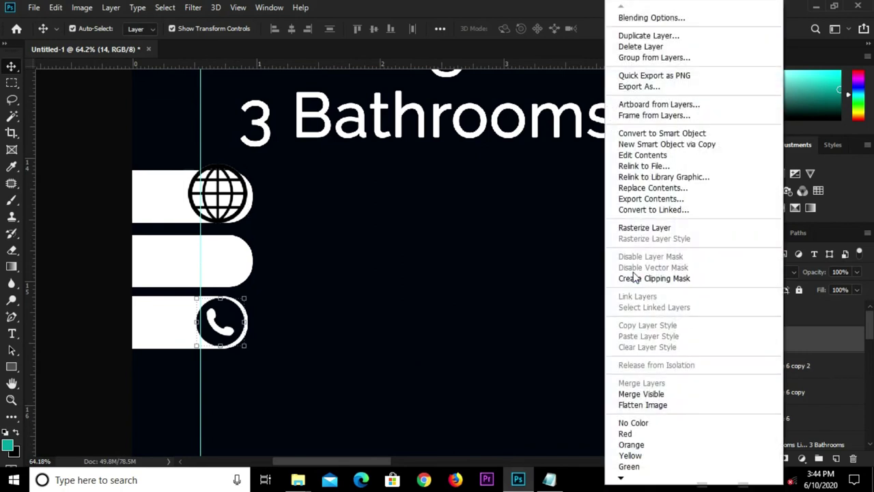
left_click(537, 380)
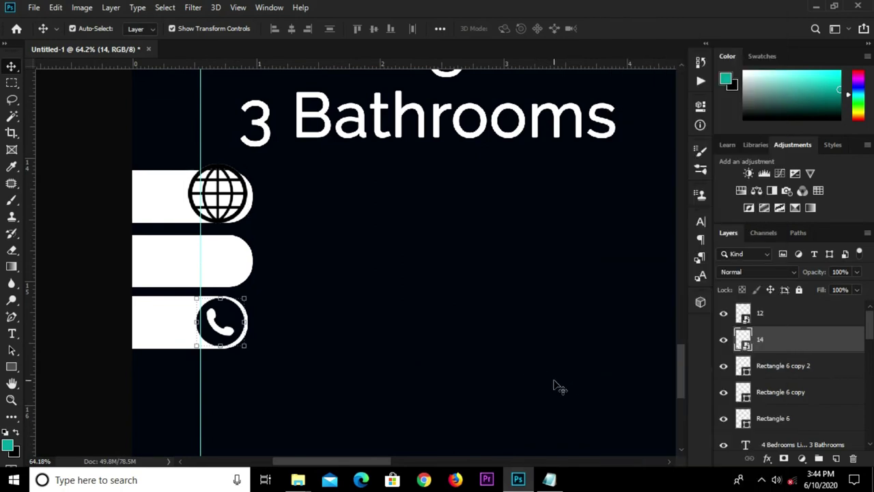
left_click(249, 203)
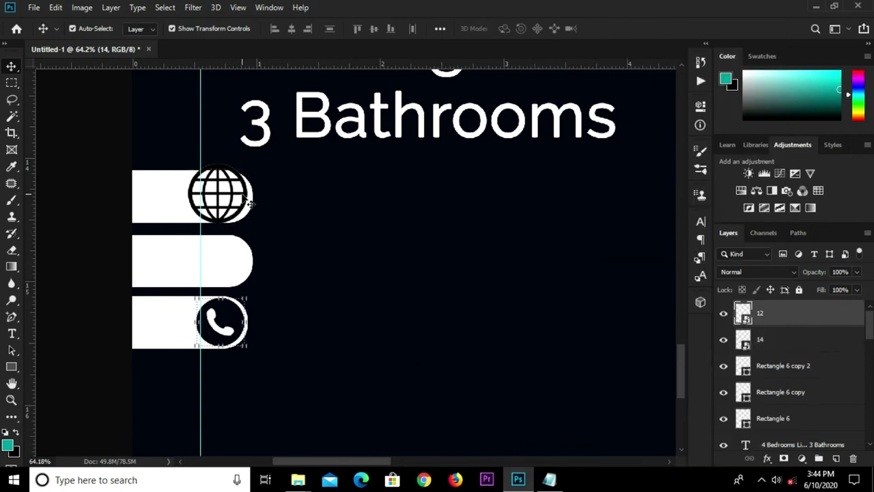
left_click(766, 459)
left_click(783, 407)
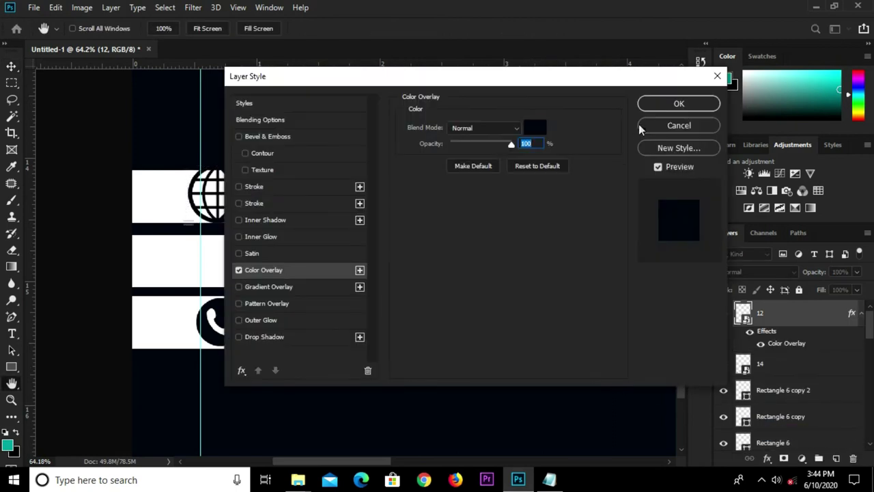
left_click(679, 103)
Step: Scale the globe icon to 76.19% to fit the top bar's rounded end
left_click(231, 201)
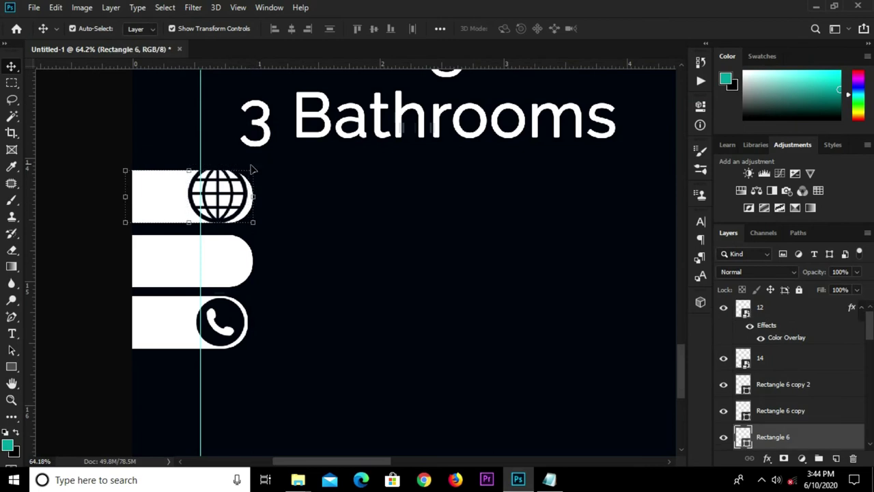
left_click(74, 152)
left_click(231, 203)
left_click(247, 205)
key("ctrl+t")
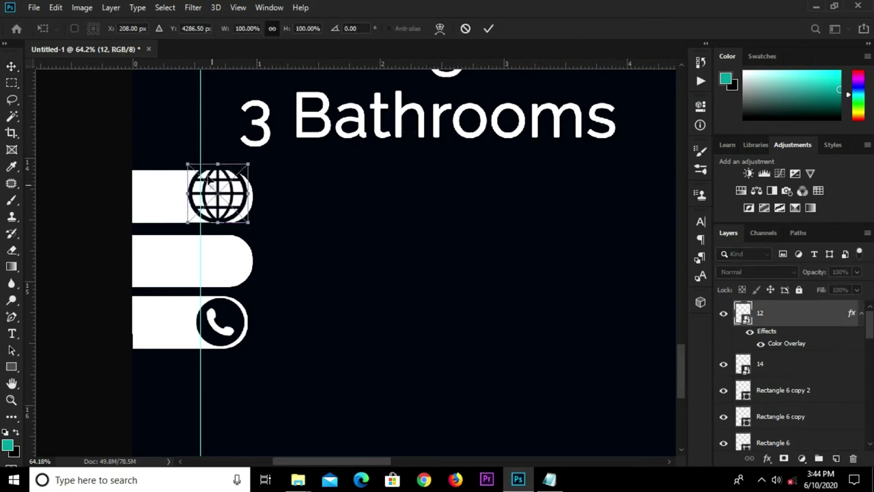
scroll(204, 178, "up", 1)
left_click_drag(183, 160, 221, 198)
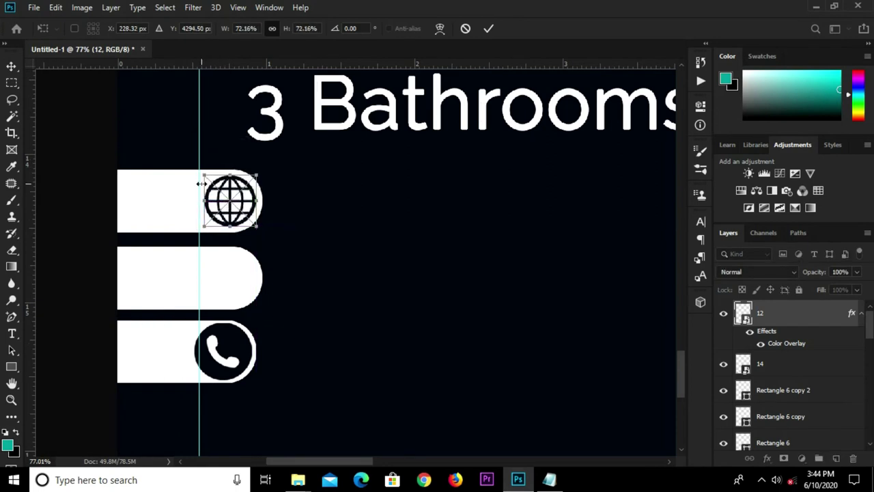
left_click_drag(200, 227, 194, 235)
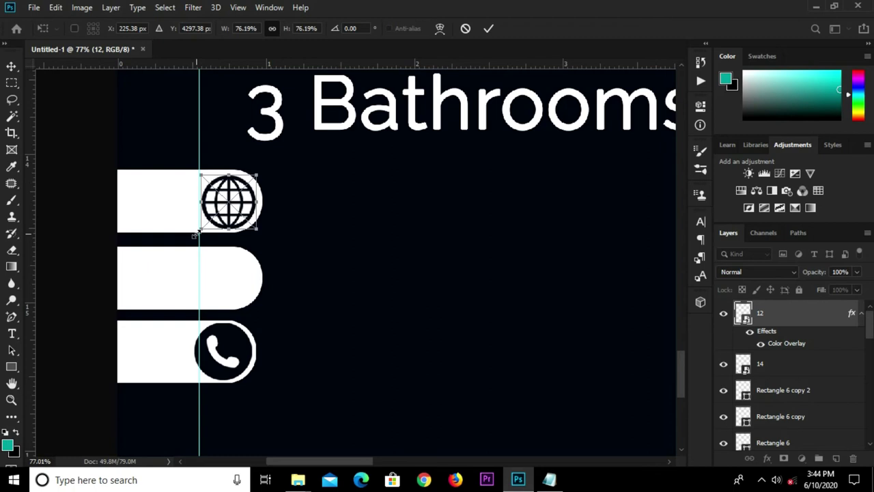
key("Return")
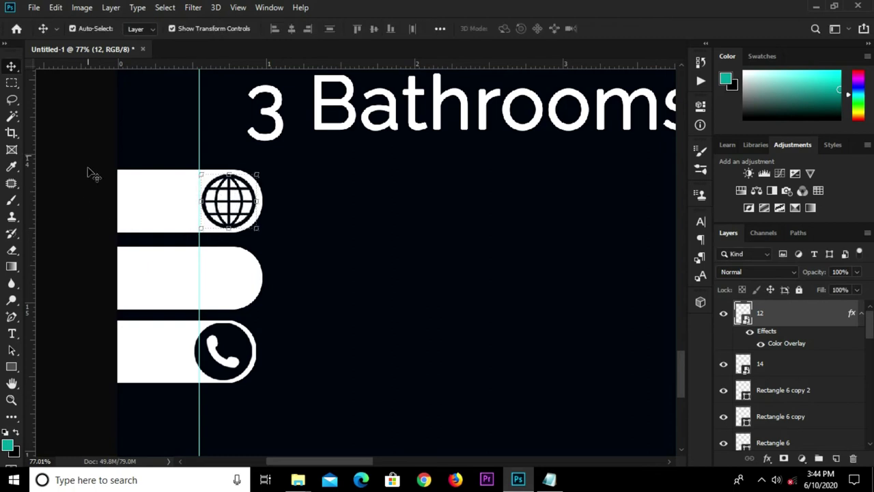
left_click(42, 8)
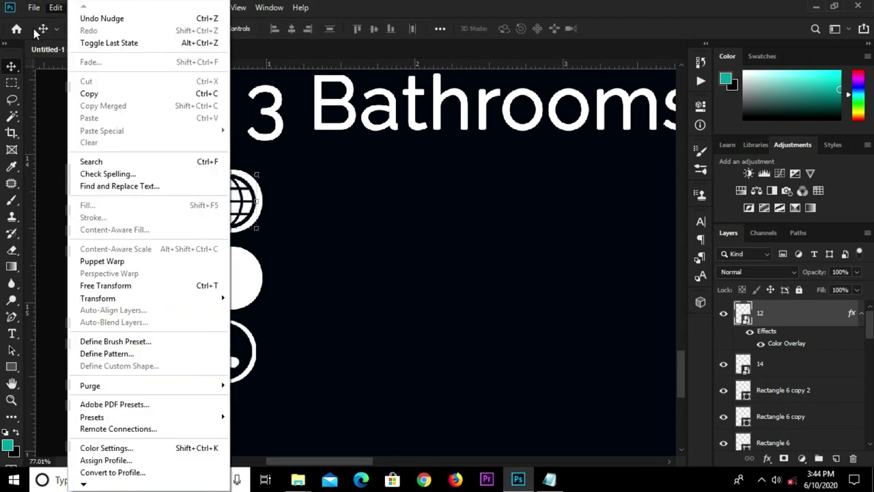
Step: Embed image 13 as a Smart Object with a dark Color Overlay
left_click(73, 250)
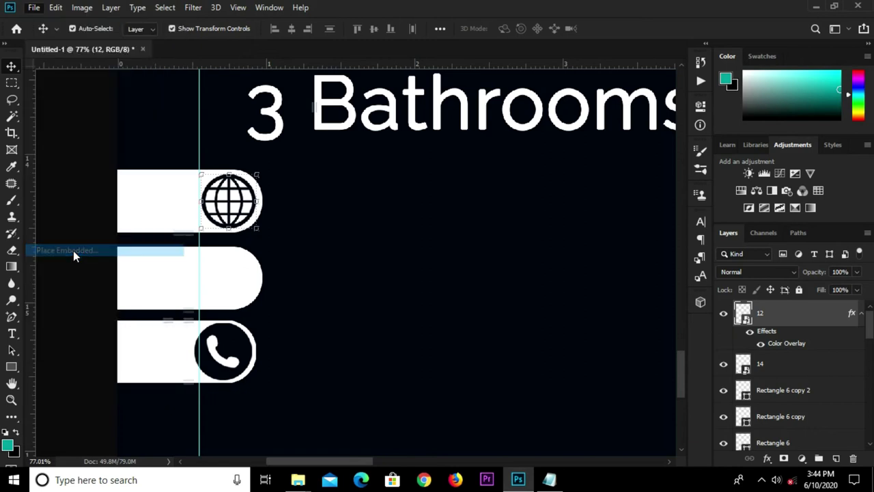
left_click(238, 134)
left_click(327, 285)
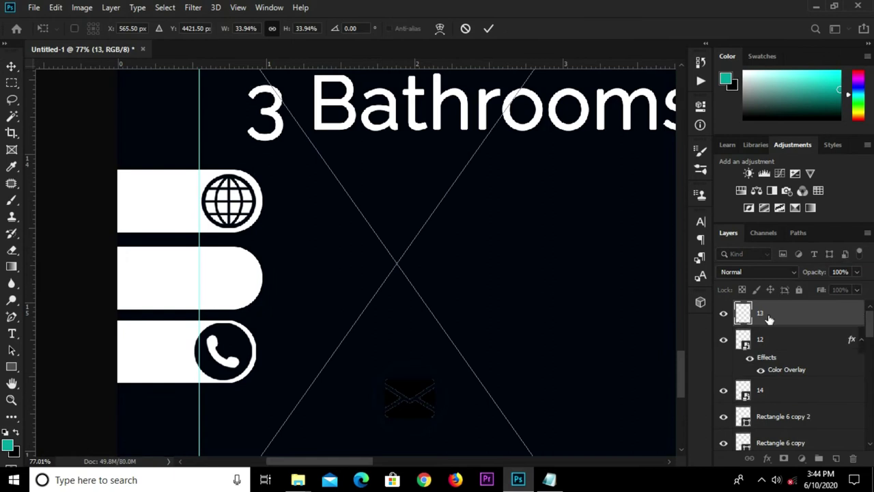
right_click(768, 319)
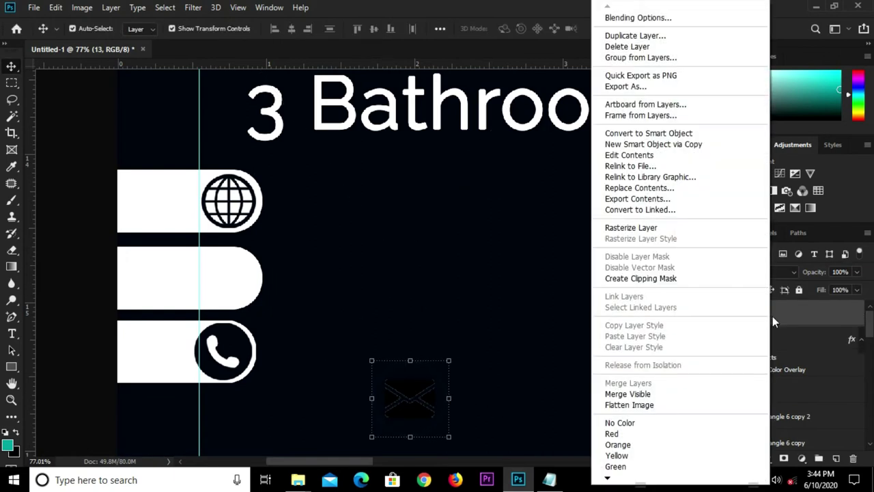
left_click(618, 134)
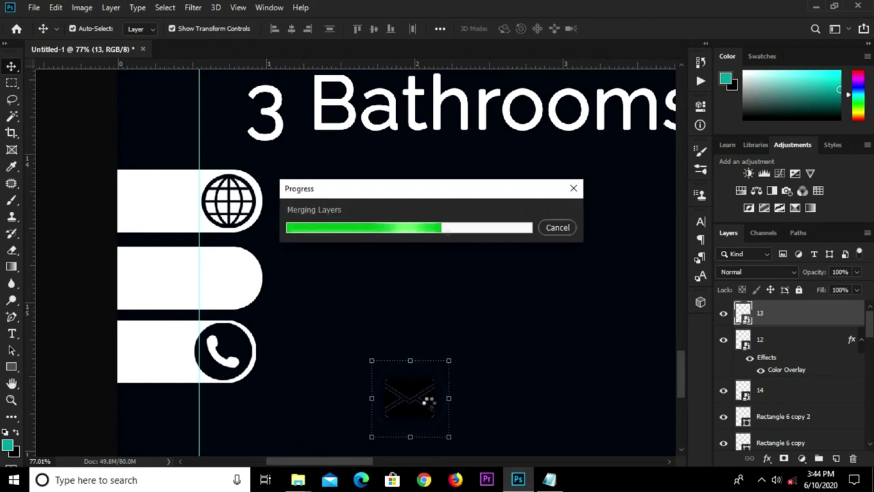
left_click(766, 460)
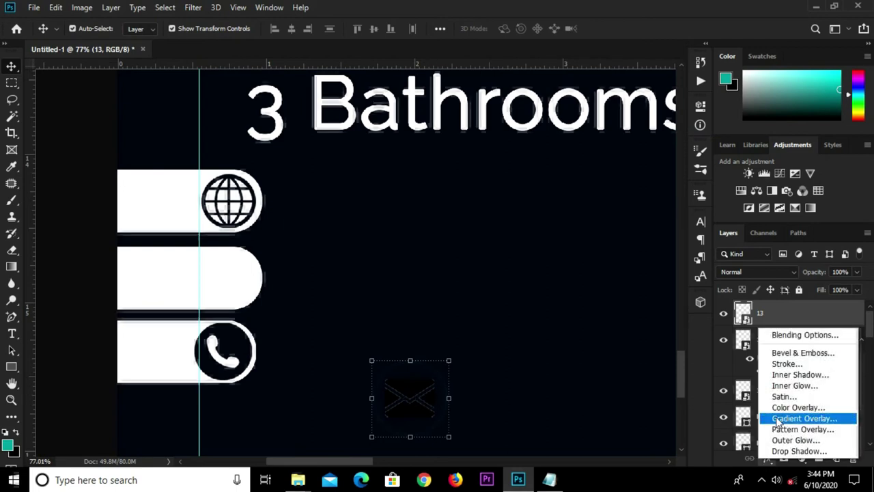
left_click(793, 410)
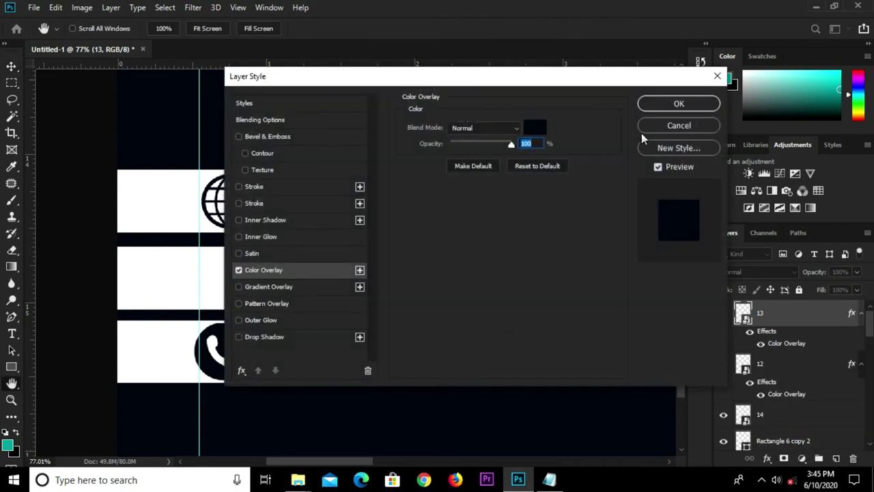
left_click(677, 103)
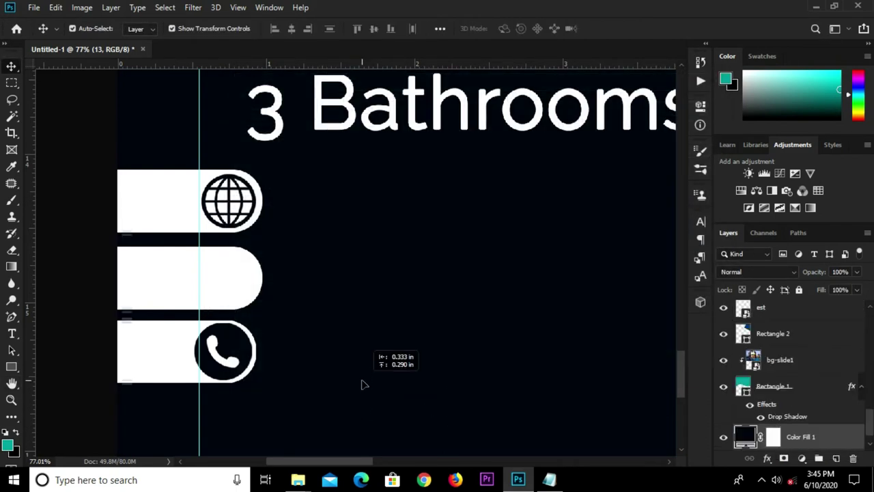
Step: Scale the envelope icon to 66.91% and center it in the middle bar's circle
key("ctrl+t")
left_click_drag(400, 407, 216, 284)
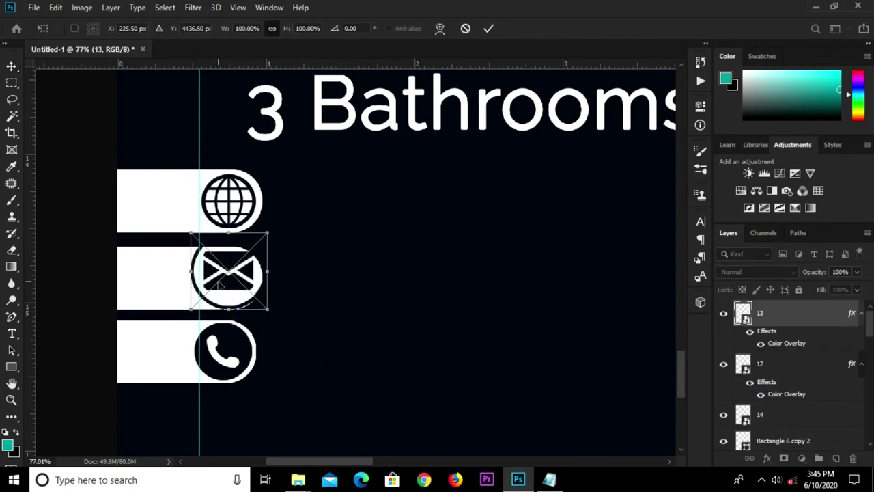
left_click_drag(265, 243, 238, 259)
mouse_move(214, 286)
left_mouse_down()
mouse_move(229, 280)
mouse_move(257, 307)
left_mouse_up()
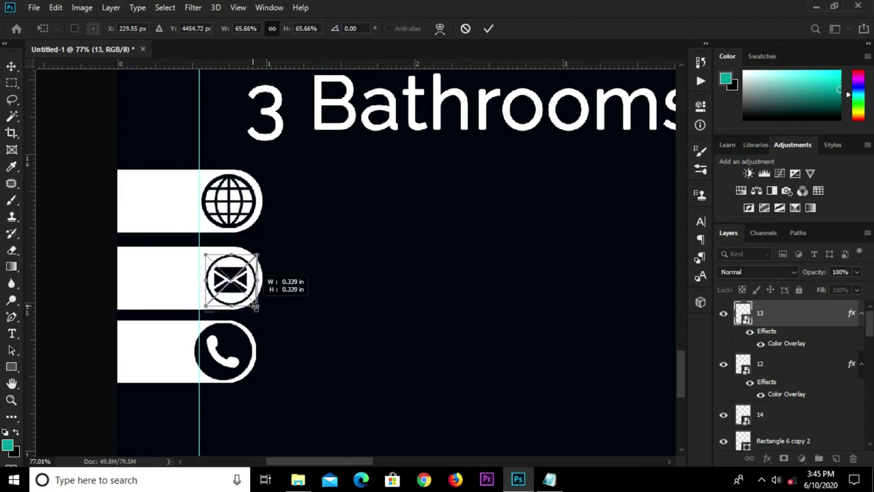
key("Left")
key("Left")
key("Left")
key("Left")
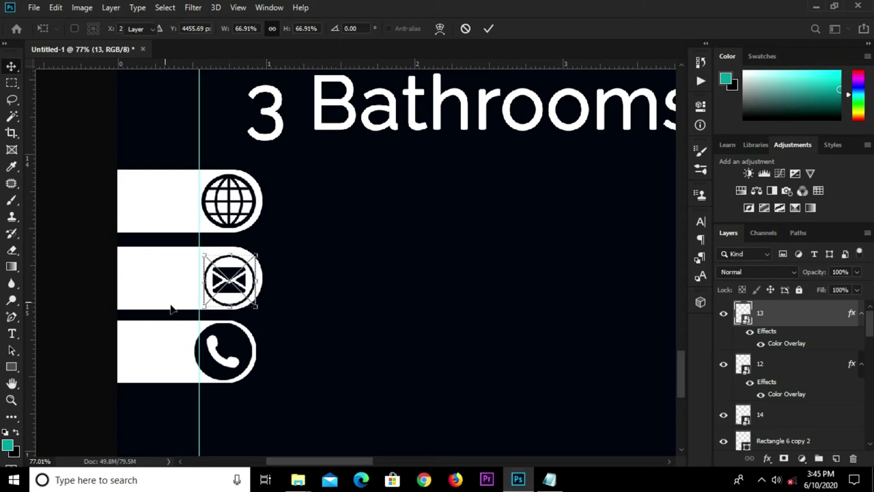
key("Return")
left_click(89, 273)
Step: Copy the website, e-mail and phone lines from the Notepad notes
left_click(553, 469)
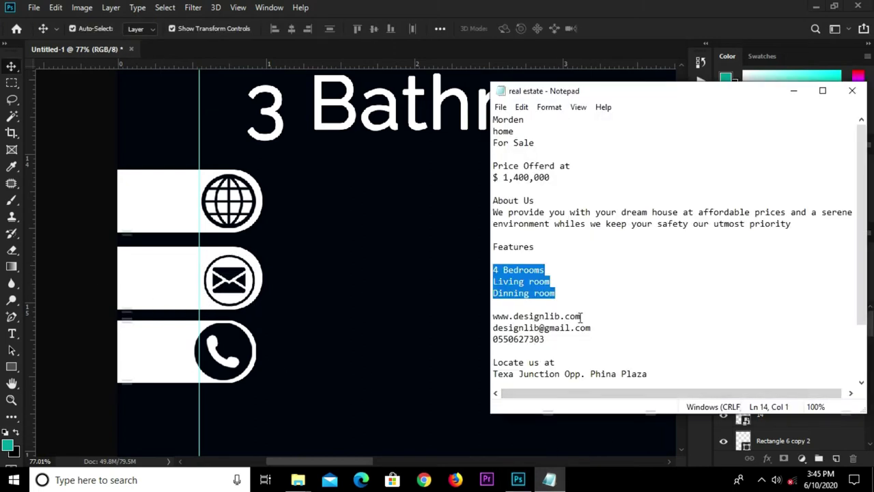
left_click_drag(566, 343, 492, 318)
right_click(499, 318)
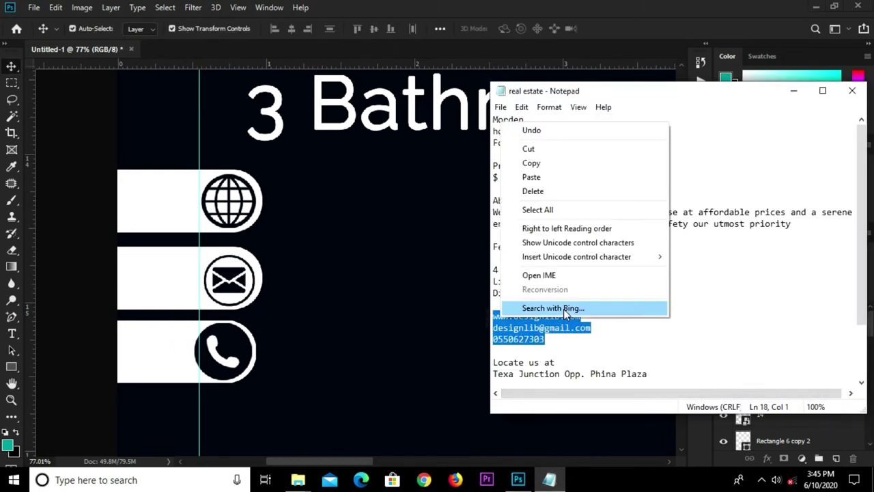
left_click(546, 164)
left_click(335, 234)
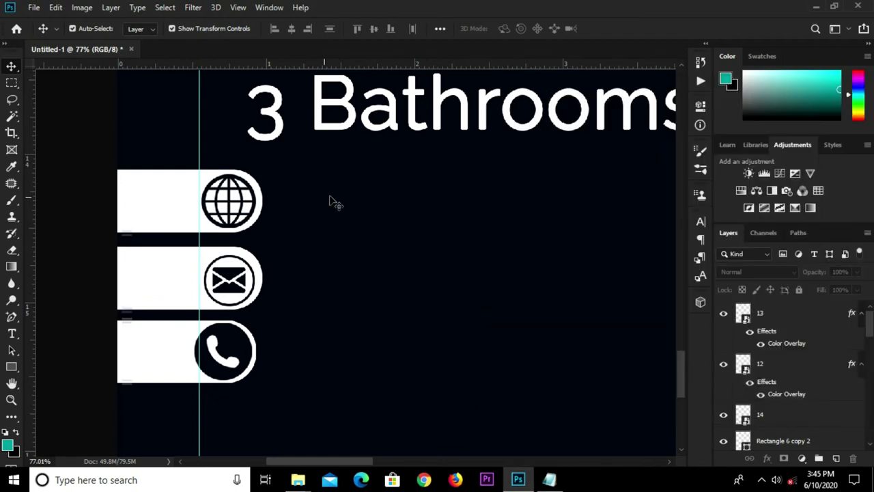
key("t")
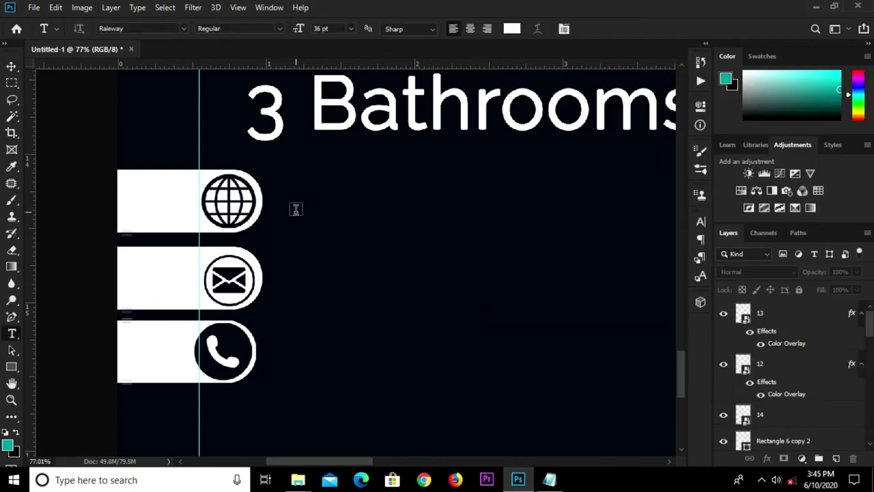
Step: Paste the website, e-mail and phone lines as 18 pt text beside the globe bar
left_click(295, 209)
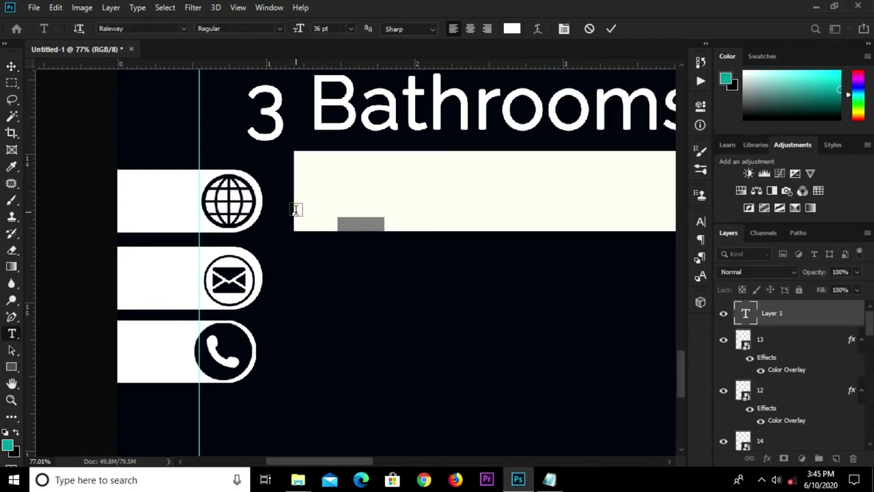
left_click(351, 29)
left_click(334, 135)
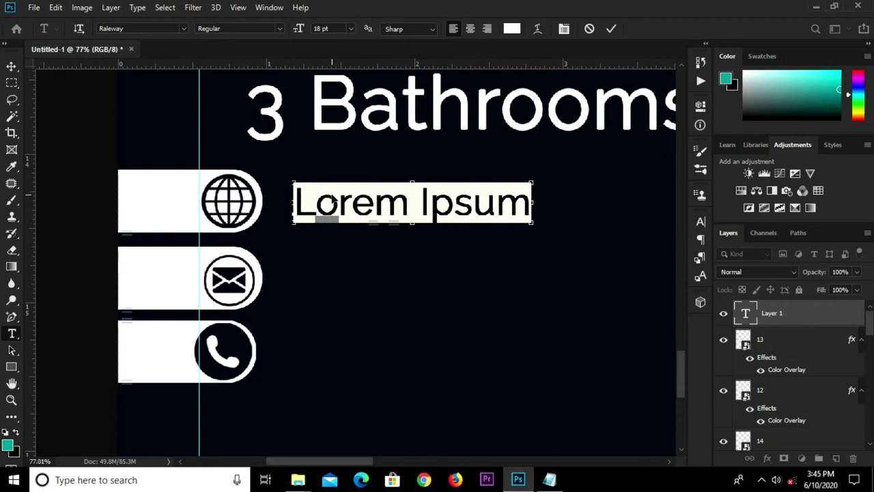
key("ctrl+v")
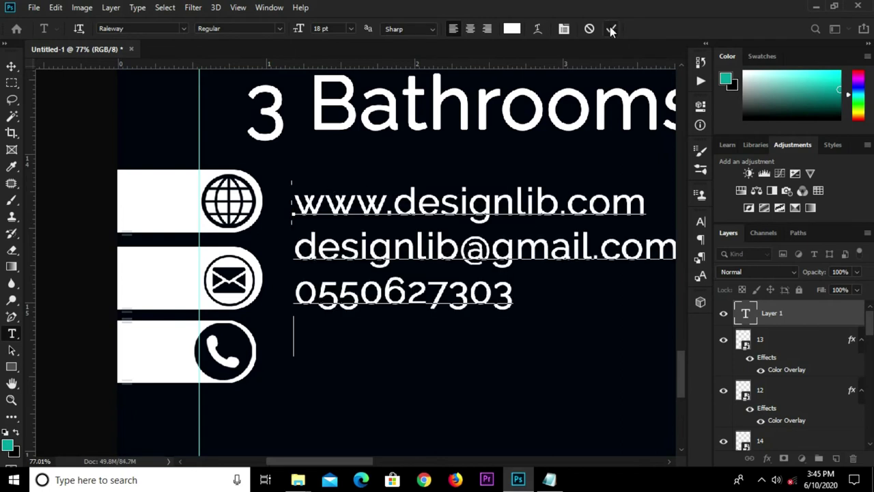
key("ctrl+Return")
key("v")
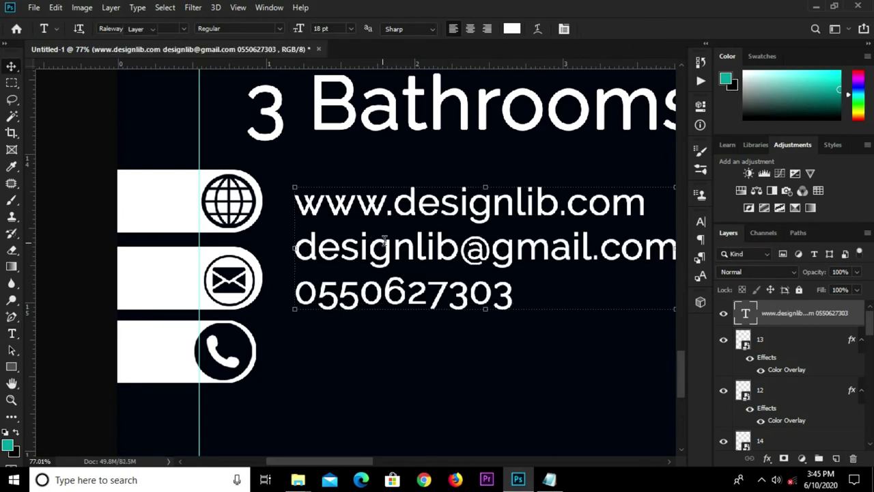
left_click_drag(402, 250, 390, 247)
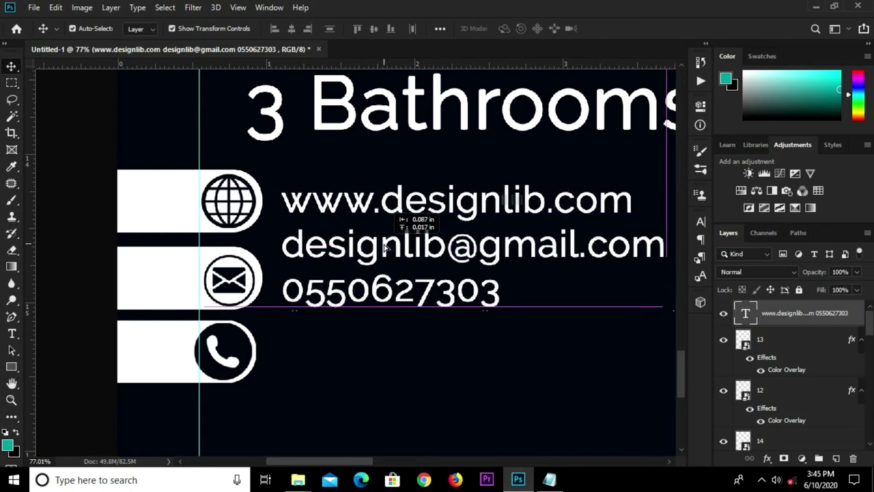
Step: Set the contact text's leading to 37 pt so each line meets its icon bar
left_click(696, 220)
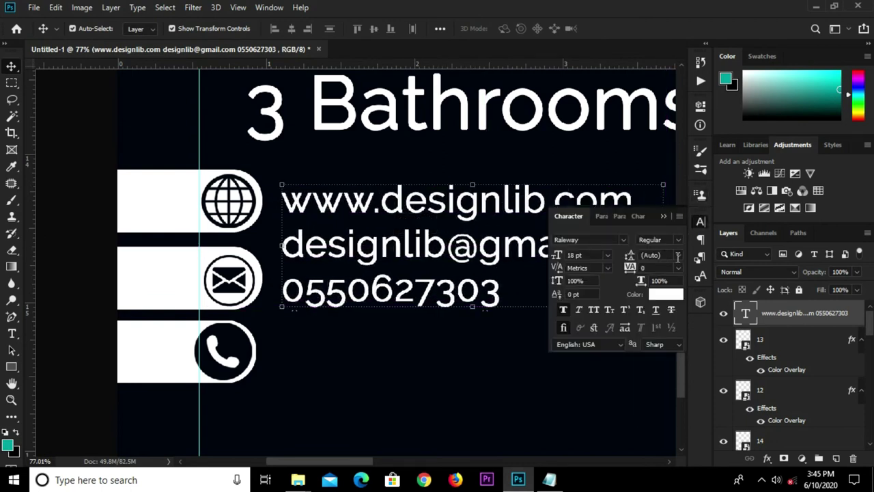
left_click(678, 255)
left_click(661, 358)
left_click(678, 255)
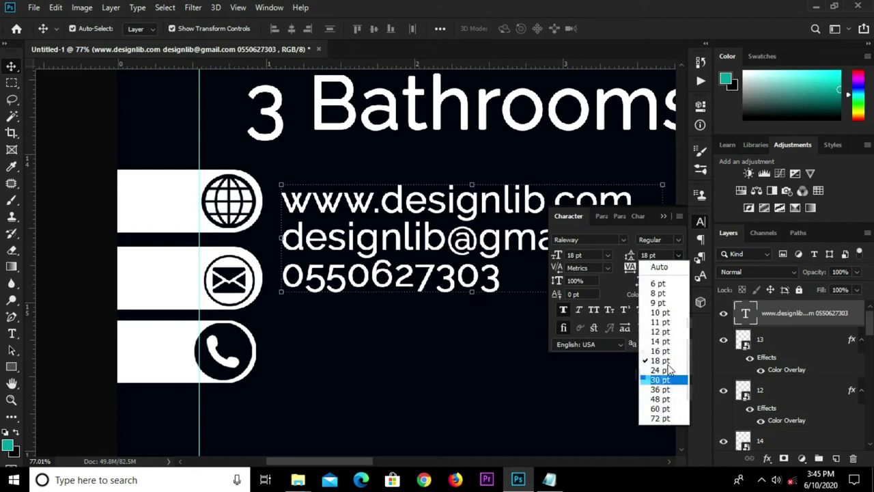
left_click(661, 401)
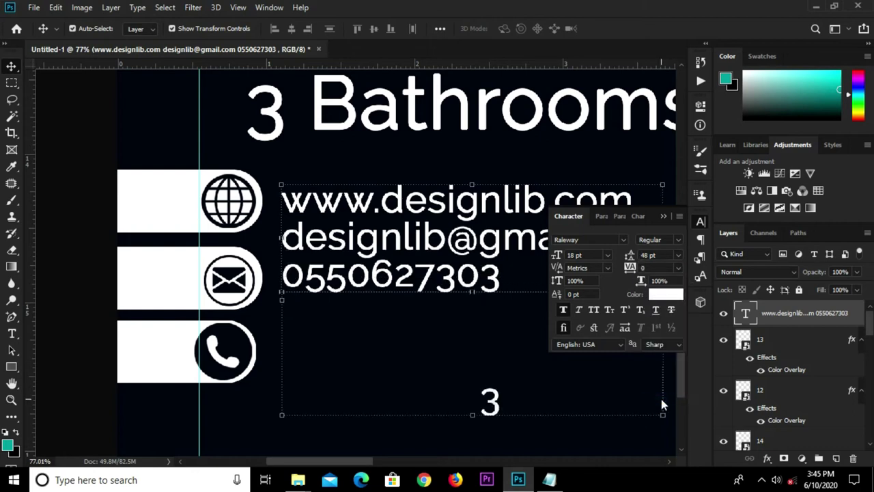
left_click(678, 255)
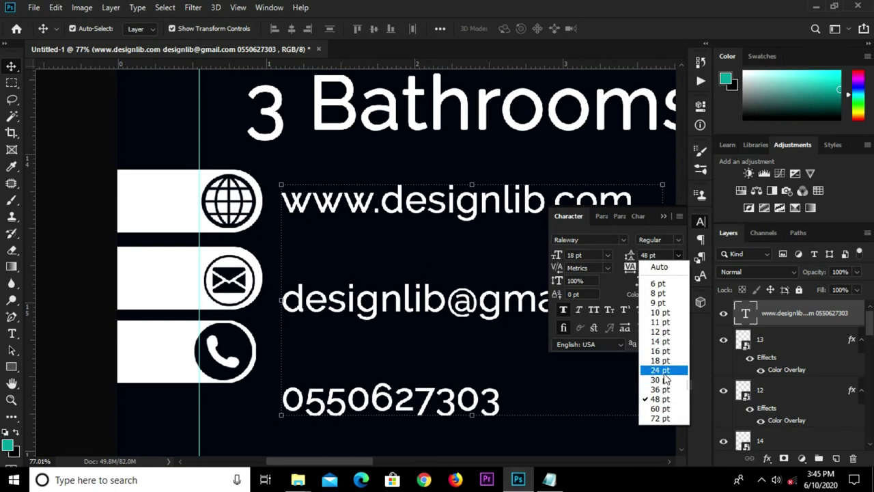
left_click(659, 369)
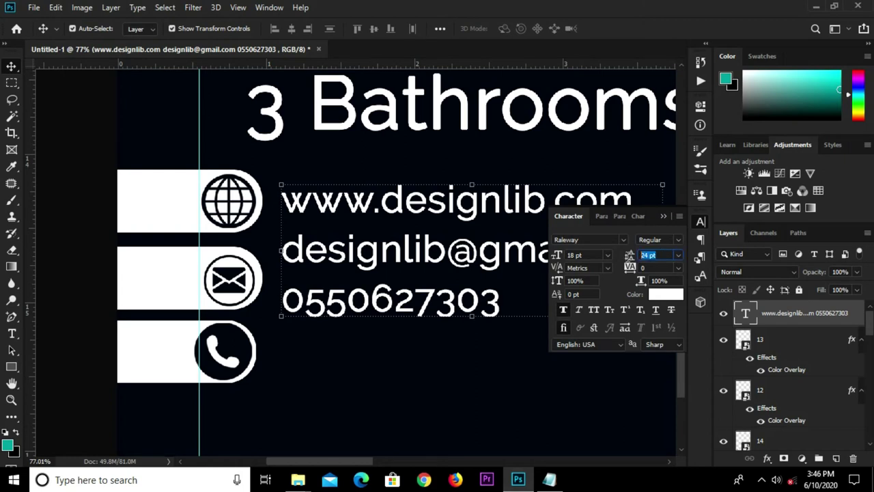
type("25")
key("Return")
left_click_drag(629, 266, 626, 258)
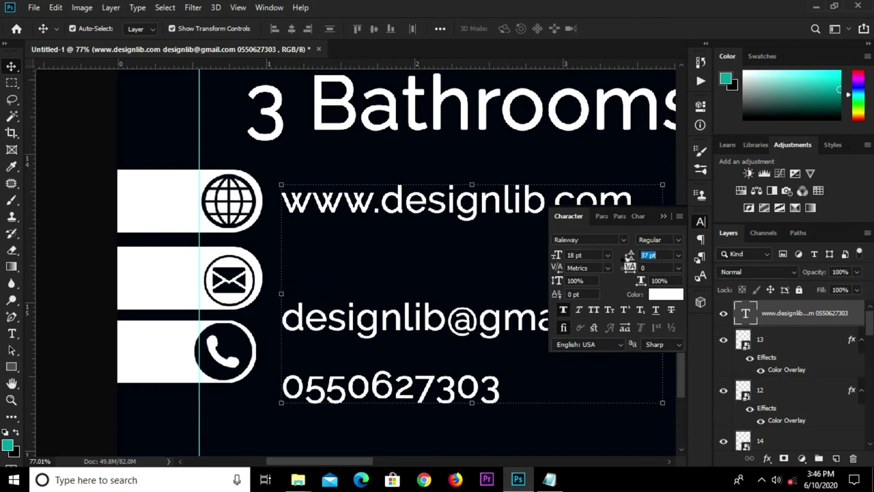
key("Return")
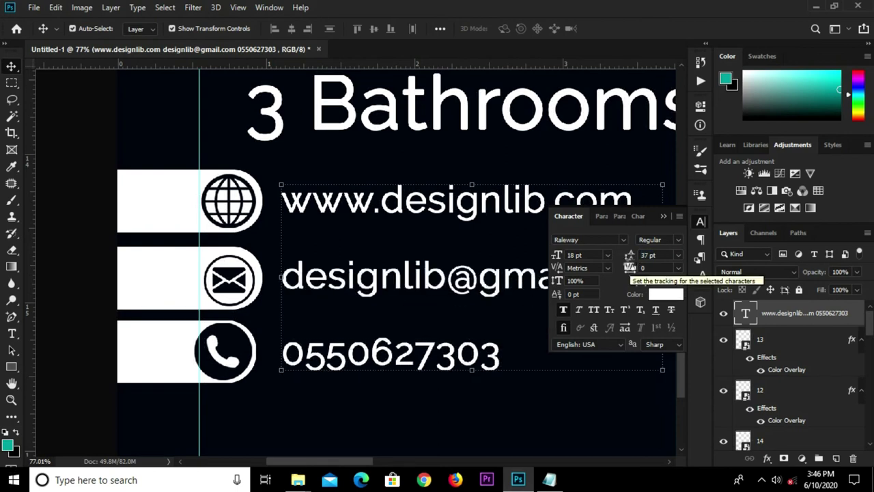
left_click_drag(629, 267, 638, 267)
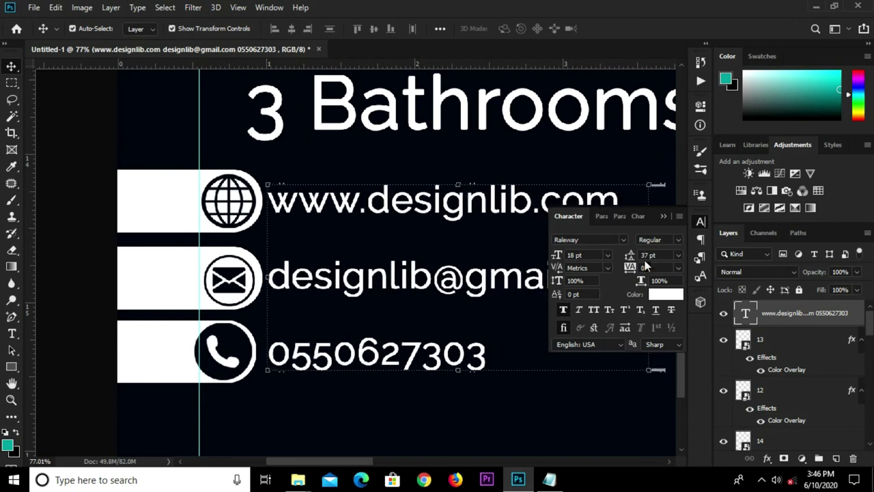
left_click(663, 216)
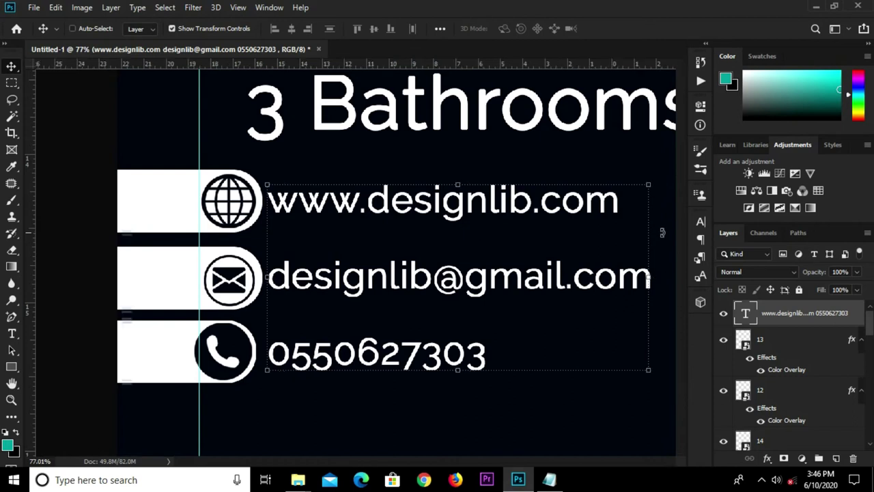
key("ctrl+0")
Step: Group the three icon bar layers into Group 3
left_click(307, 423)
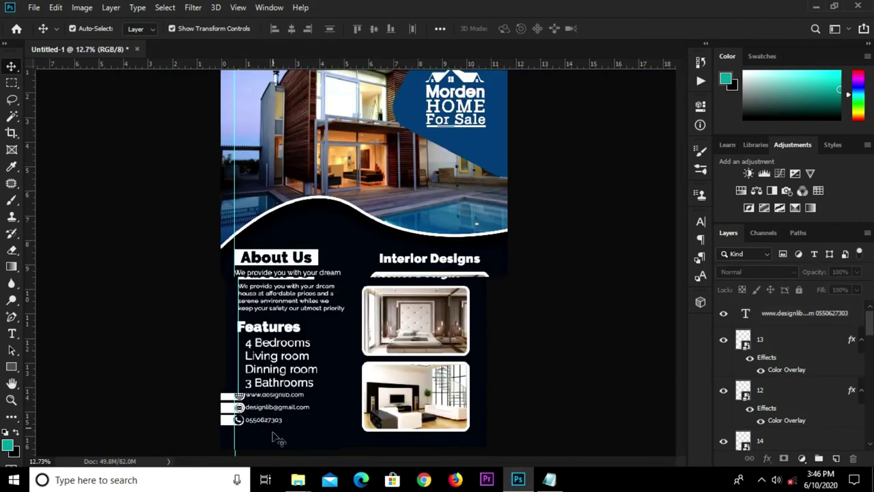
scroll(307, 424, "up", 4)
scroll(258, 428, "up", 1)
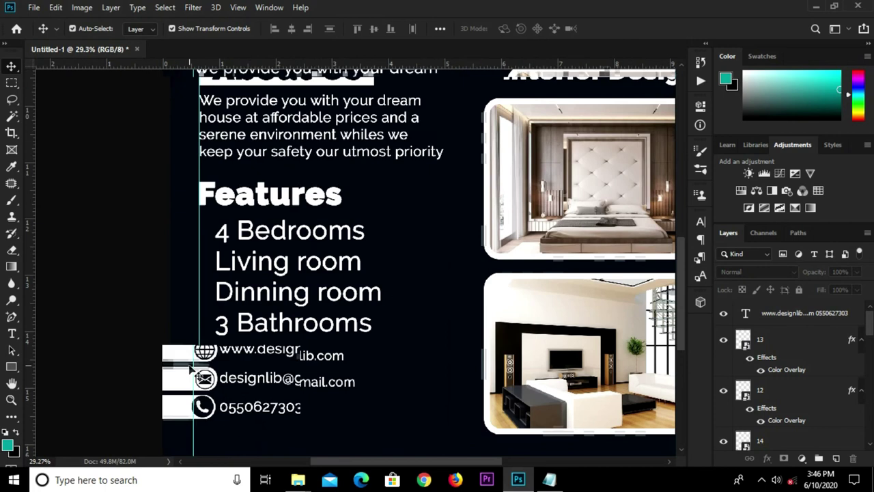
left_click(202, 351)
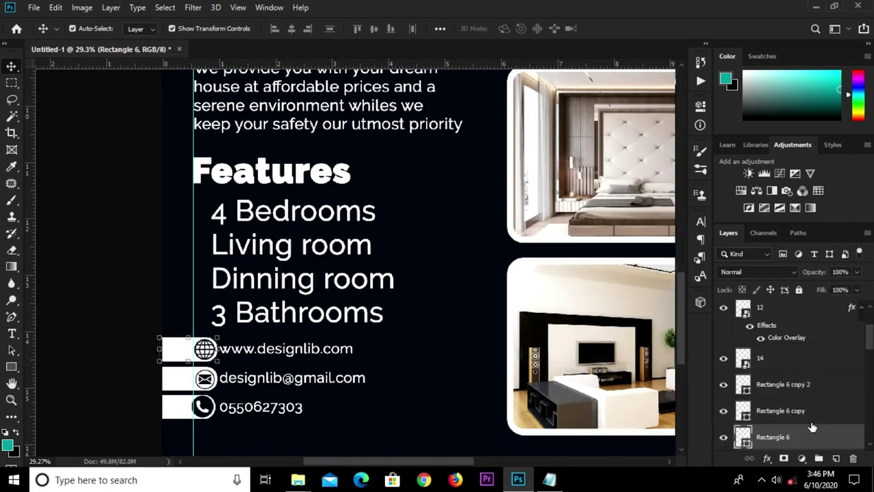
scroll(812, 427, "down", 1)
scroll(795, 361, "up", 3)
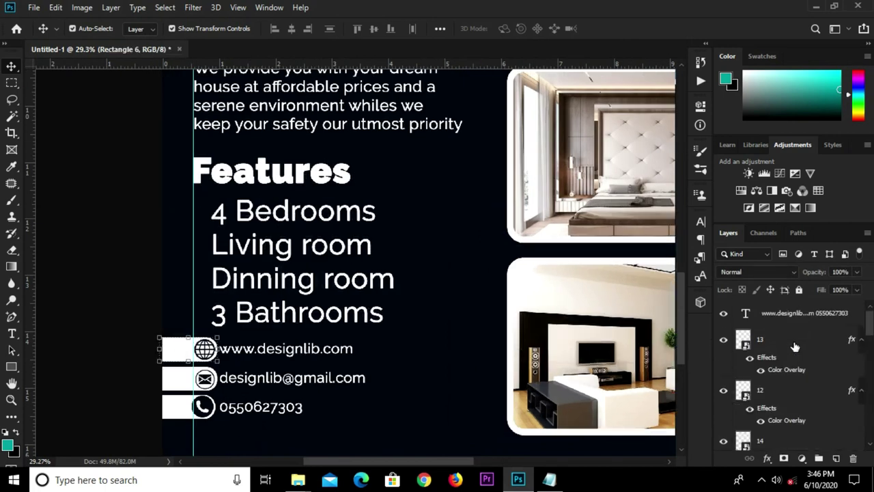
left_click(791, 313, "shift")
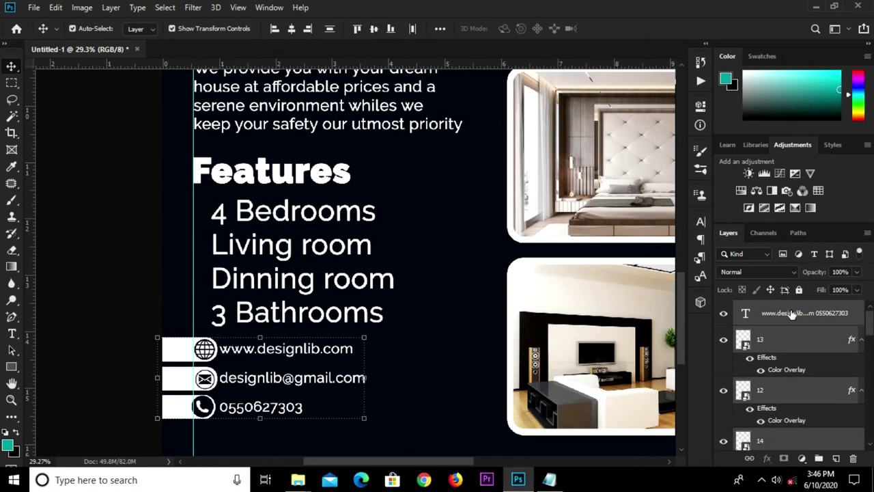
left_click(791, 313, "ctrl")
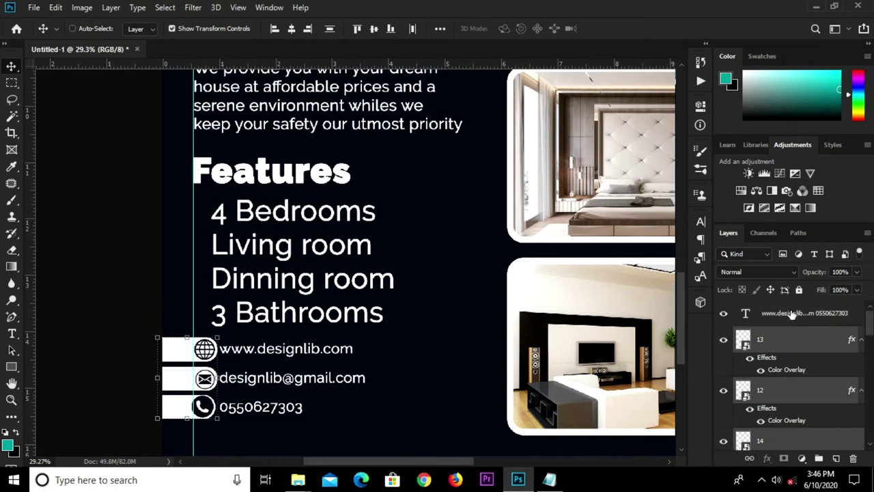
key("ctrl+g")
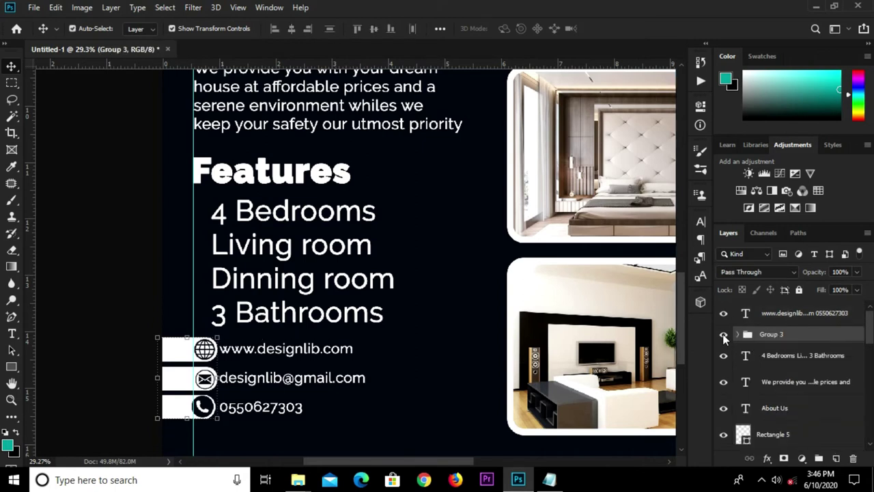
left_click(723, 333)
left_click(723, 334)
Step: Scale the icon bar group down to 79.99% beside the contact lines
key("ctrl+t")
mouse_move(217, 334)
left_mouse_down()
mouse_move(202, 360)
mouse_move(208, 353)
left_mouse_up()
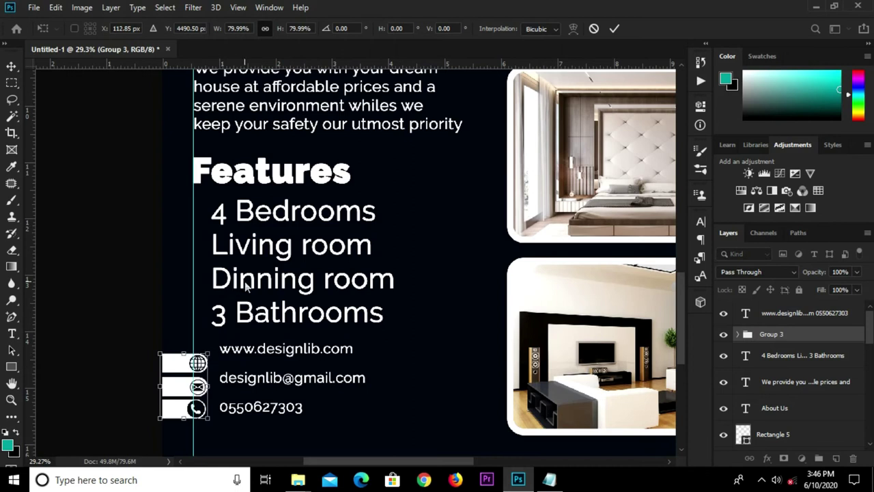
left_click(614, 28)
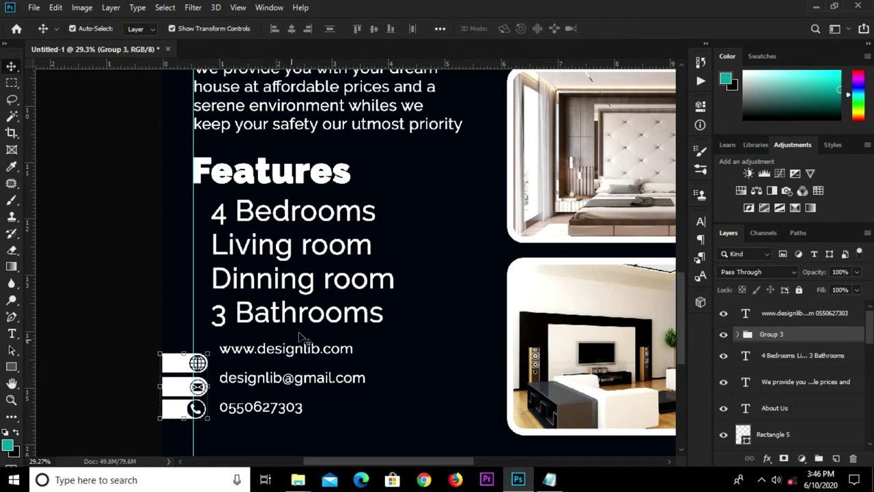
left_click(278, 350)
Step: Move the contact text nearer the icons and tighten its leading to 30 pt
left_click_drag(278, 350, 270, 359)
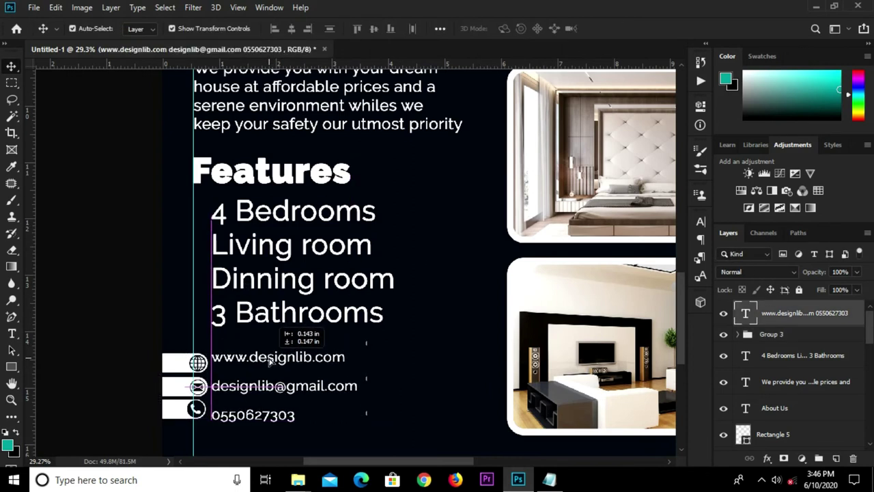
left_click(699, 223)
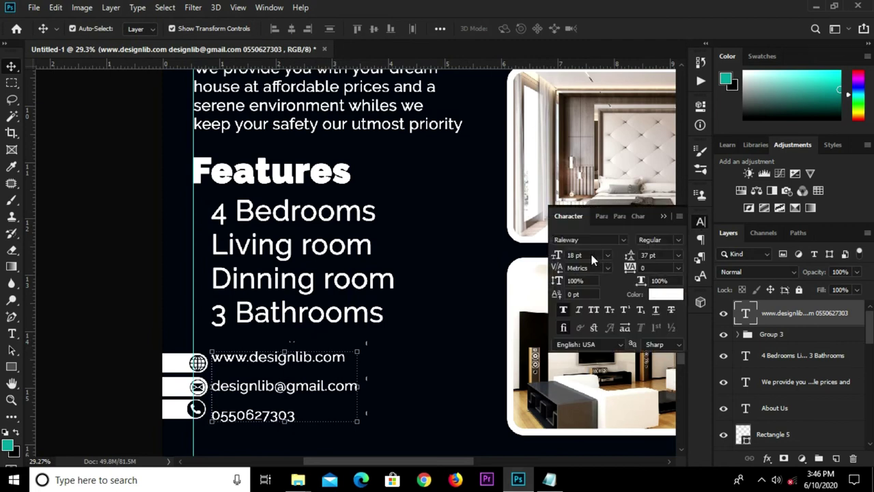
left_click(678, 258)
left_click(664, 365)
left_click_drag(250, 394, 247, 386)
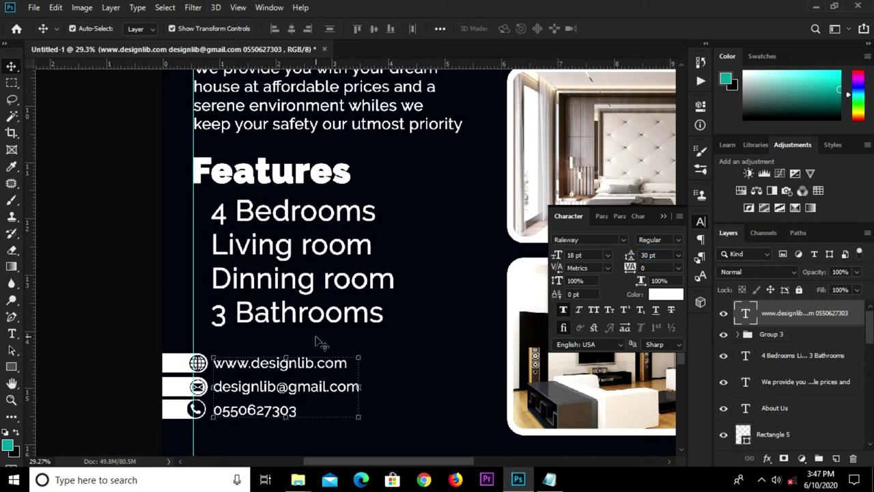
left_click(179, 274)
key("ctrl+0")
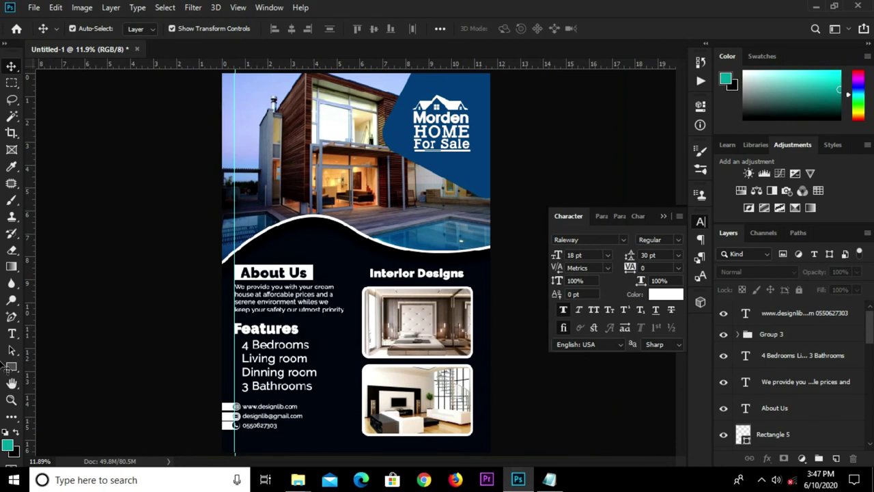
Step: Duplicate the white About Us bar (Rectangle 5), widen the copy and move it below the contacts
left_click(312, 267)
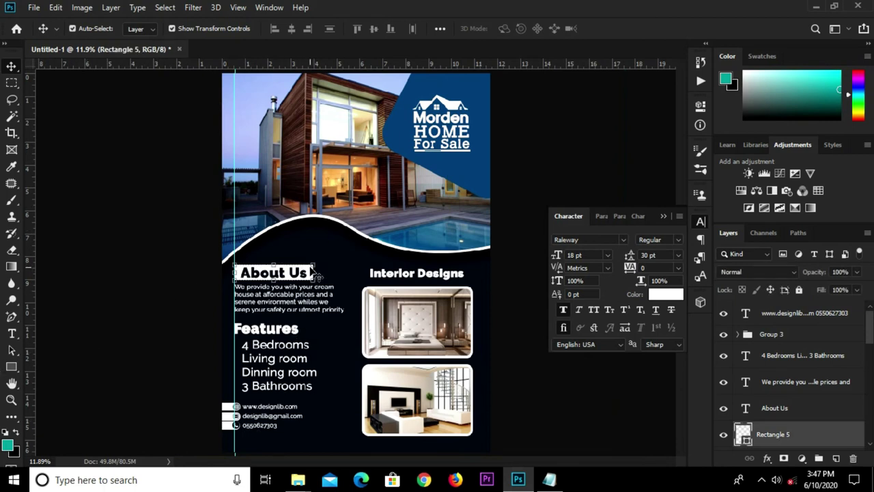
key("ctrl+j")
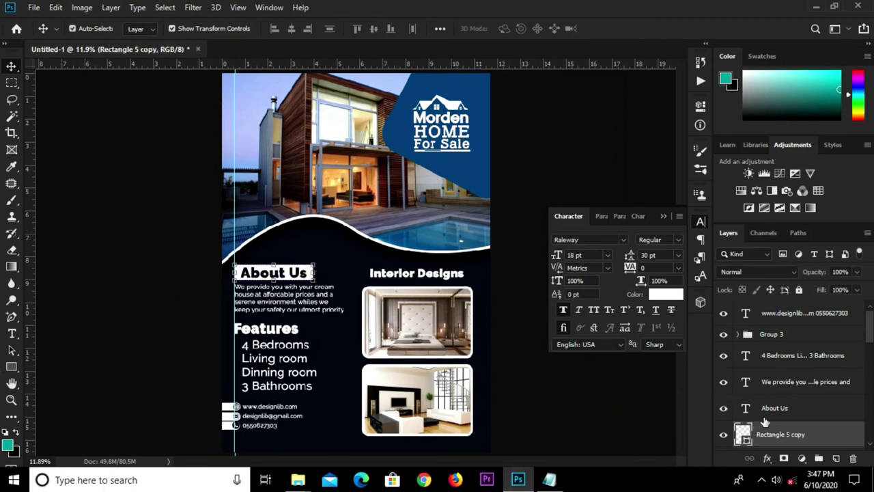
scroll(790, 387, "down", 1)
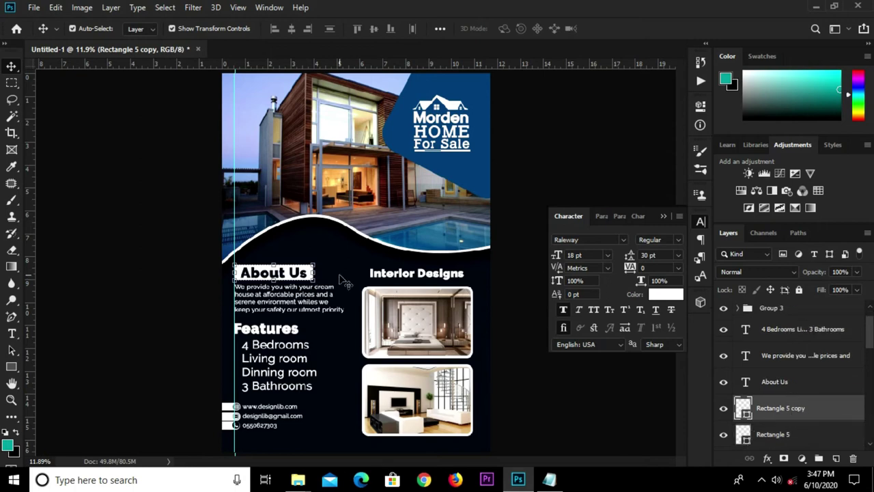
scroll(309, 267, "up", 2)
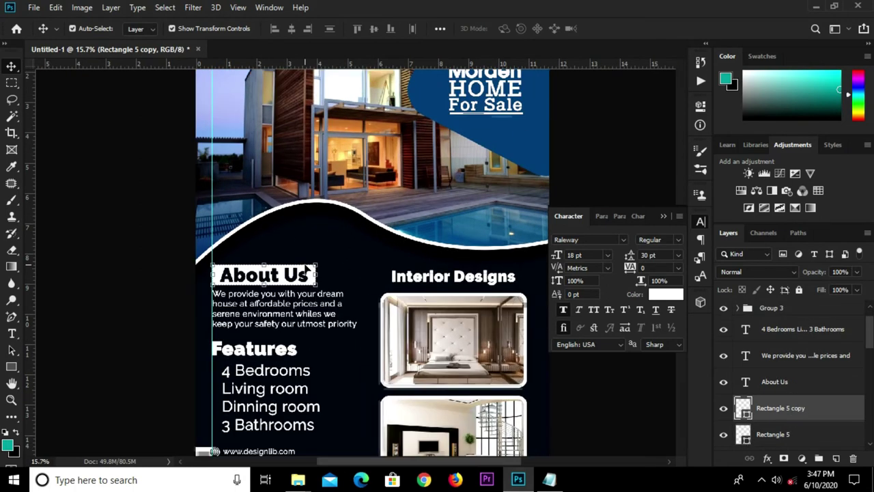
key("ctrl+t")
left_click_drag(311, 274, 323, 344)
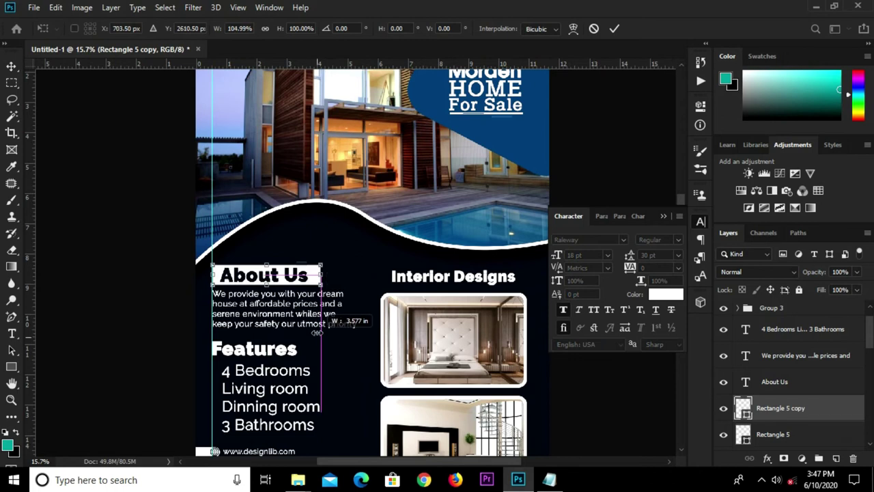
left_click_drag(315, 275, 336, 398)
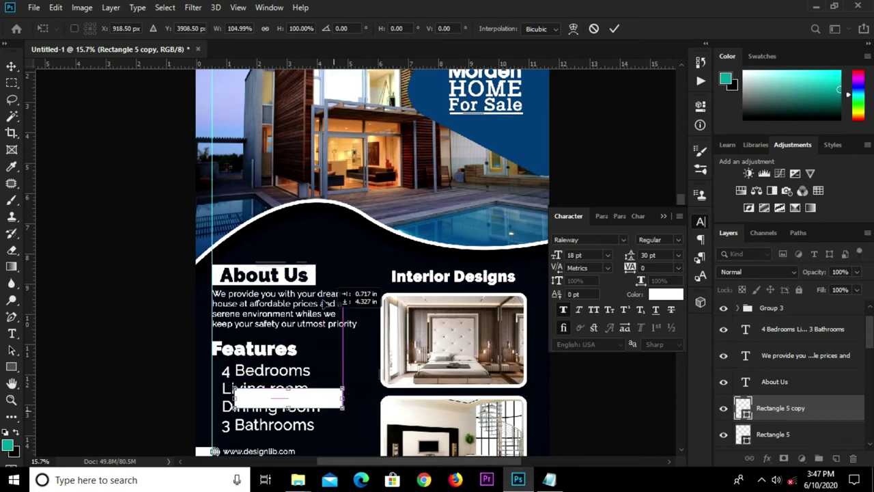
scroll(332, 264, "down", 3)
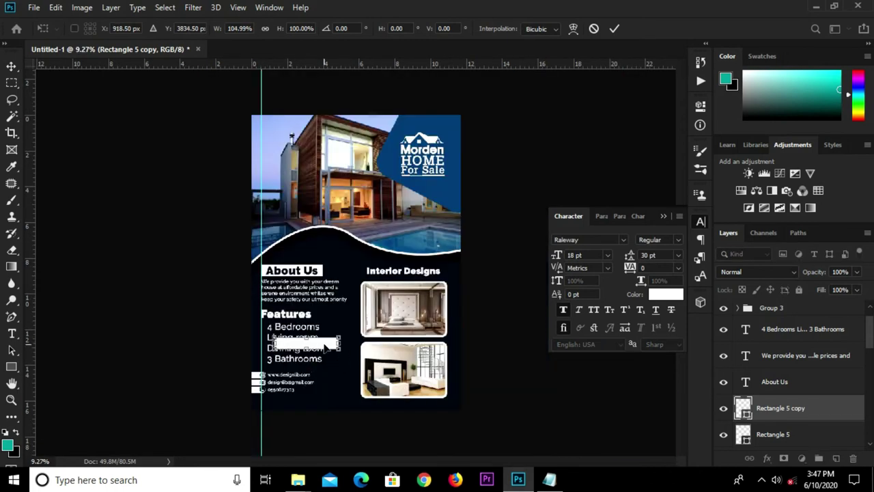
left_click_drag(327, 347, 321, 406)
Step: Select the contact text together with its icons and nudge the block up slightly
key("ctrl+plus")
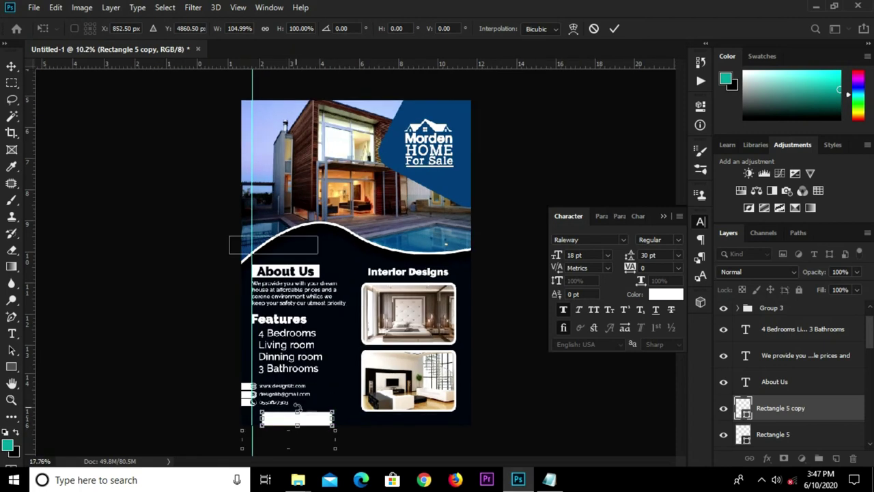
scroll(297, 408, "up", 3)
scroll(785, 340, "up", 1)
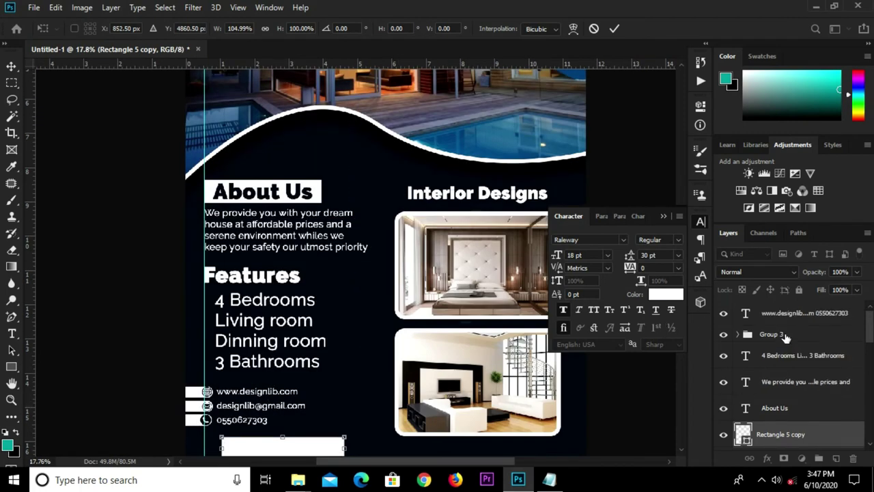
left_click(792, 351)
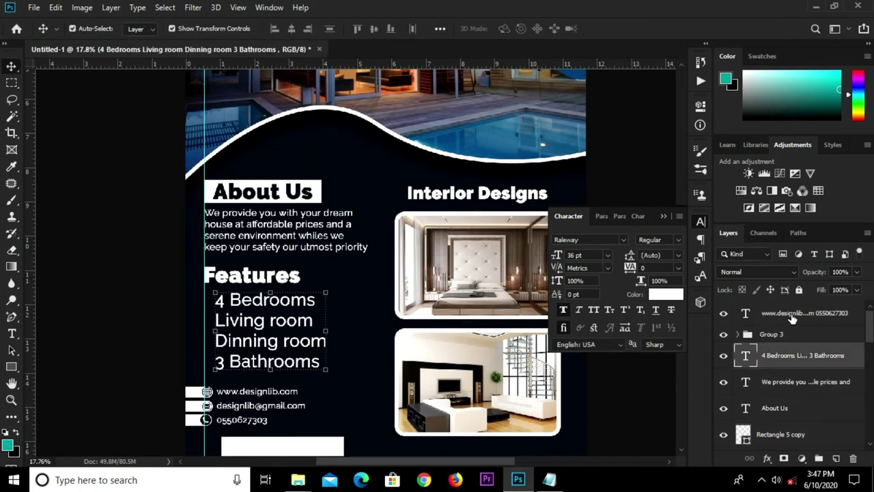
left_click(792, 318)
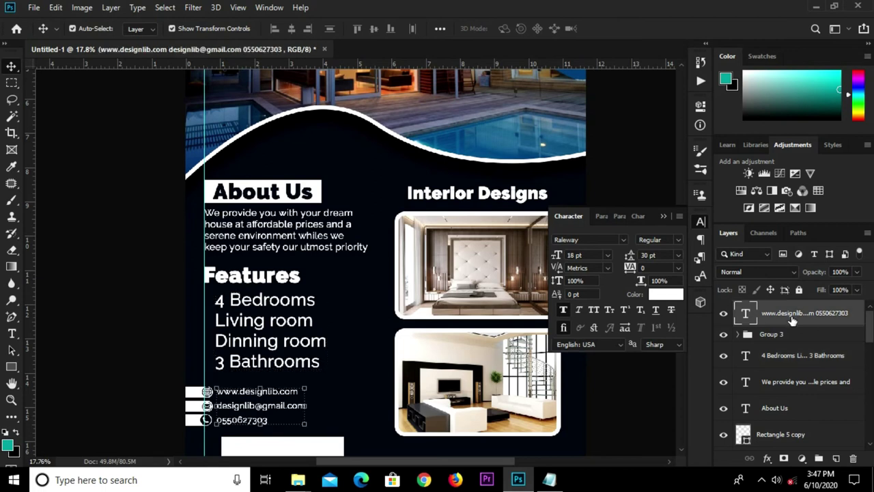
left_click(791, 333, "shift")
key("shift+Up")
key("shift+Up")
key("shift+Up")
key("shift+Up")
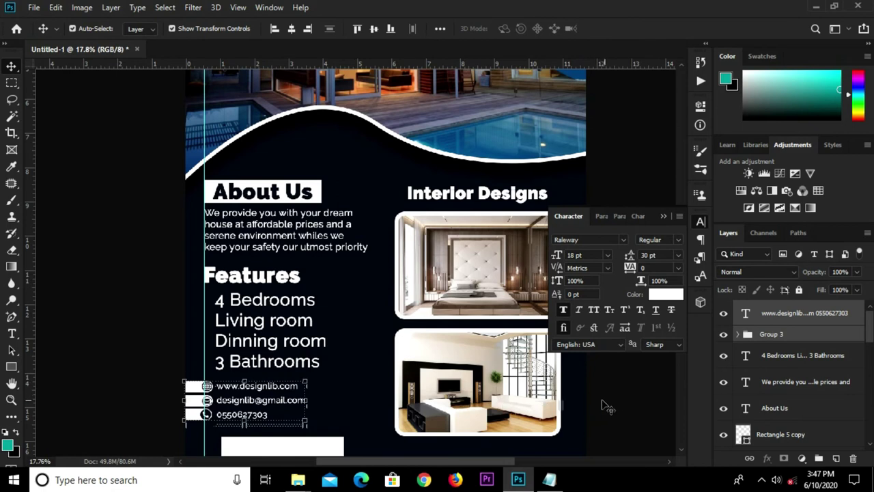
key("ctrl+0")
Step: Move the copied bar up under the contact lines, make it shorter, and bring back the real estate notes
left_click(299, 435)
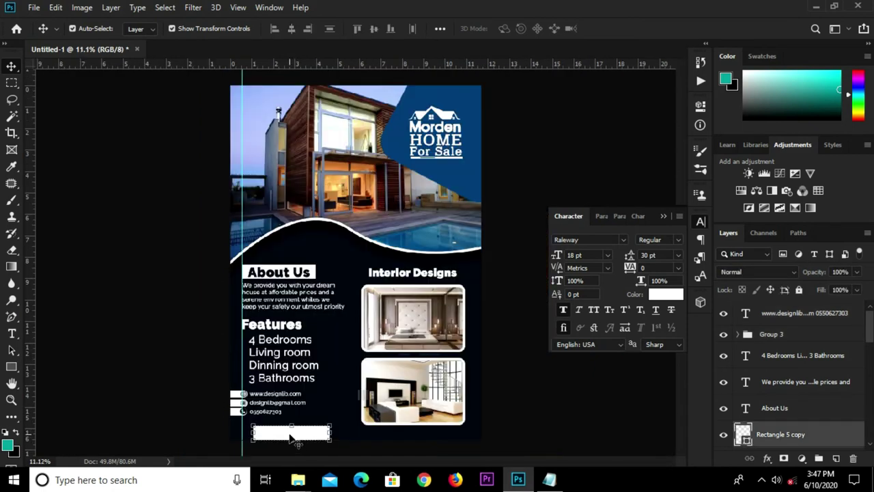
scroll(283, 443, "up", 3)
mouse_move(274, 430)
left_mouse_down()
mouse_move(266, 422)
mouse_move(279, 410)
mouse_move(279, 421)
left_mouse_up()
key("ctrl+t")
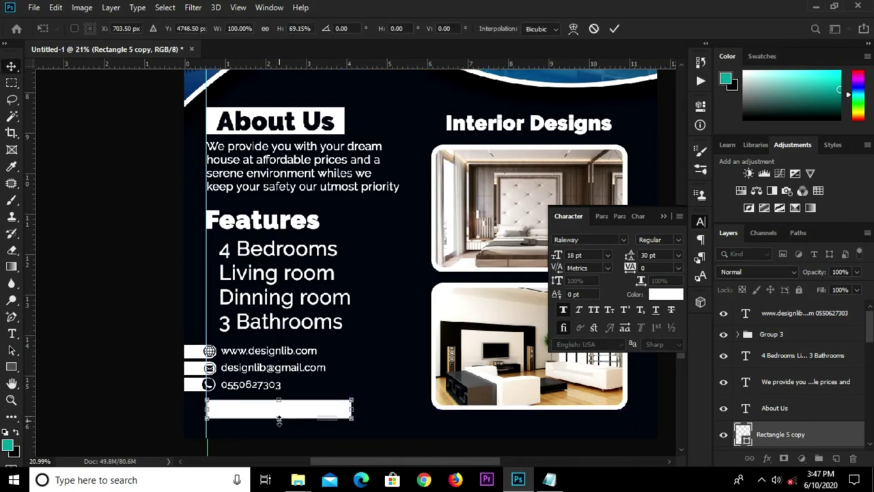
key("Return")
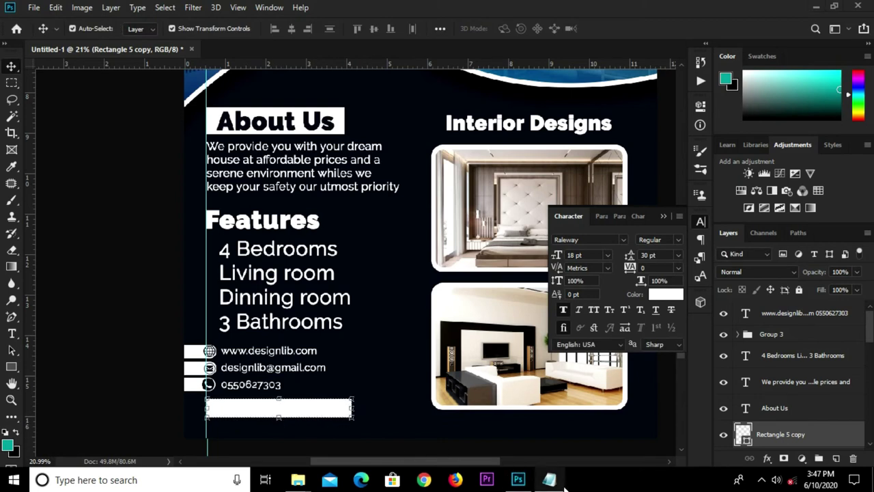
left_click(561, 482)
scroll(567, 327, "down", 2)
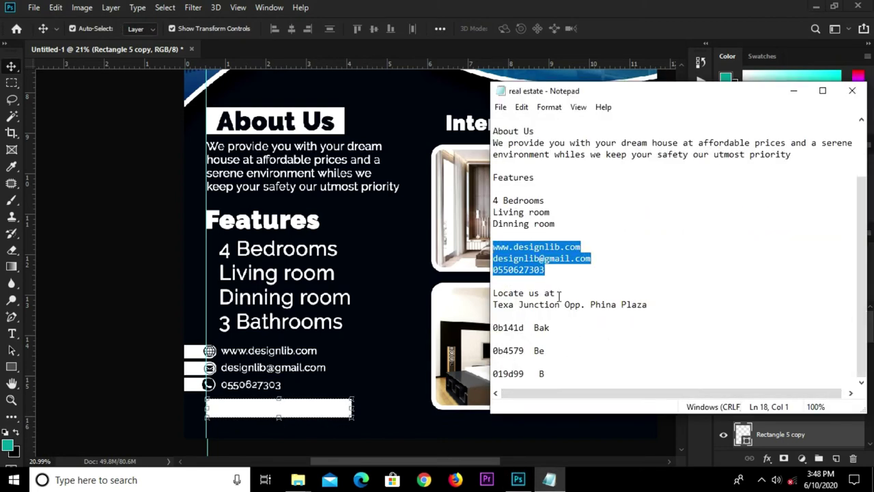
Step: Copy the 'Locate us at' line from the real estate notes
left_click_drag(559, 293, 498, 293)
right_click(506, 291)
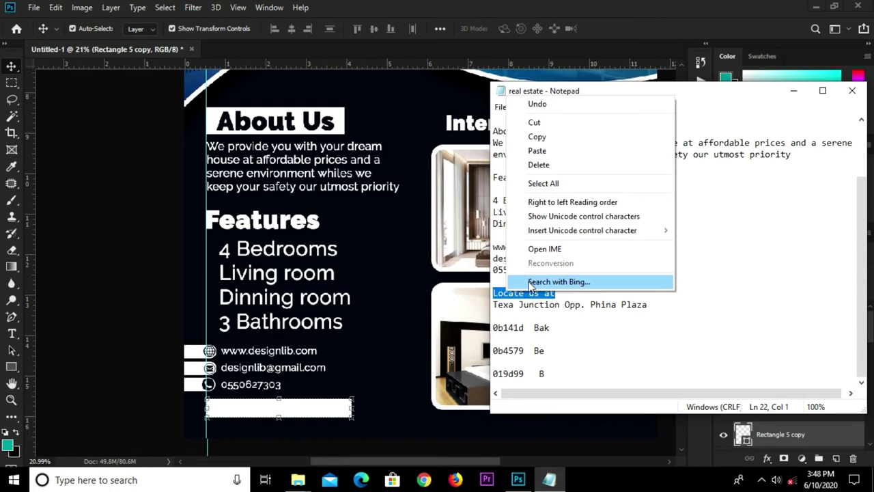
left_click(538, 137)
left_click(264, 425)
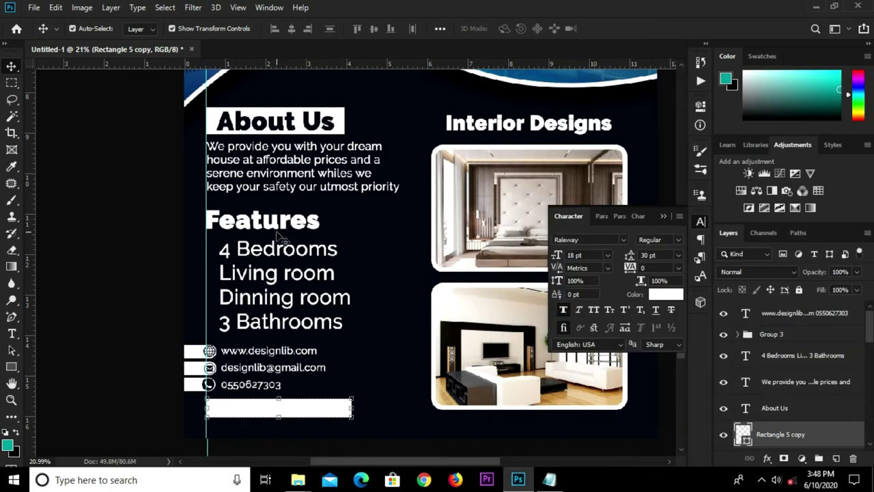
Step: Duplicate the About Us heading into the bottom bar, retype it as 'Locate us' at 24 pt
left_click(287, 127)
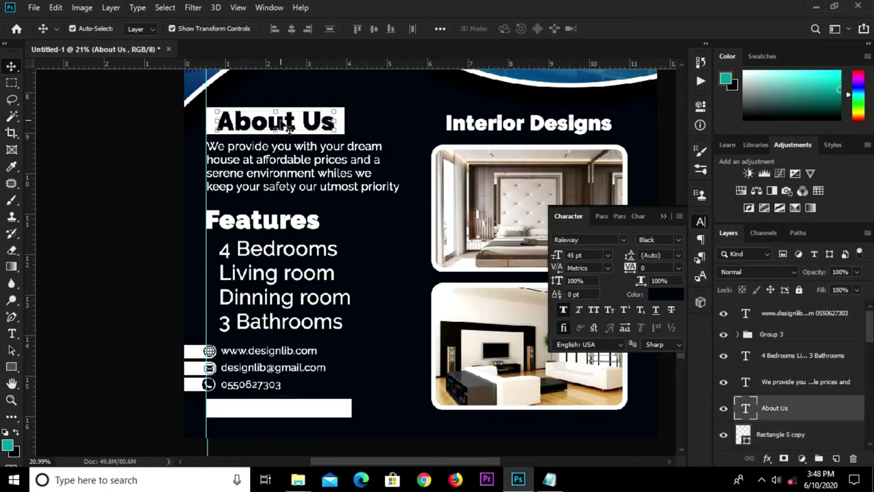
mouse_move(295, 134)
left_mouse_down()
mouse_move(308, 424)
mouse_move(299, 404)
left_mouse_up()
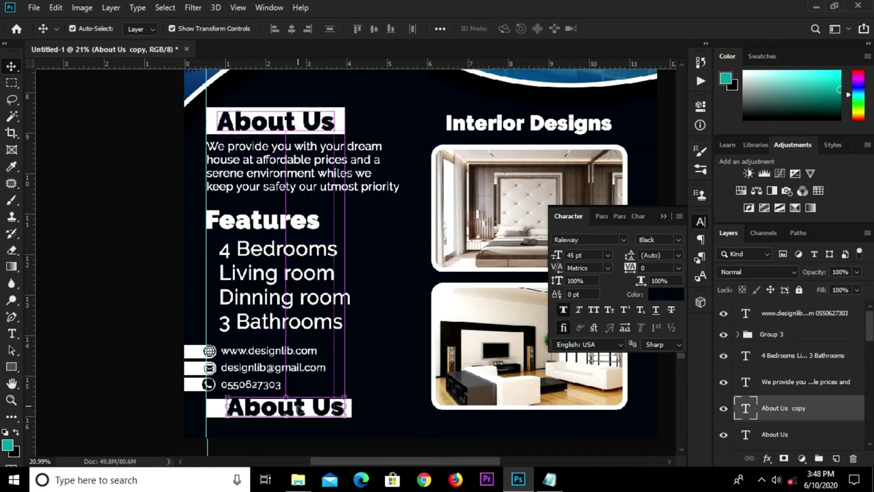
key("t")
left_click(279, 408)
type("Locate us")
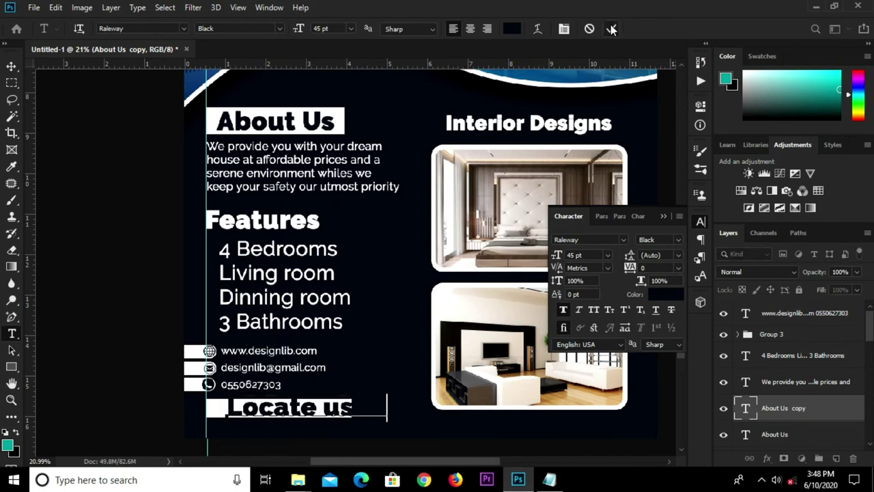
left_click(607, 255)
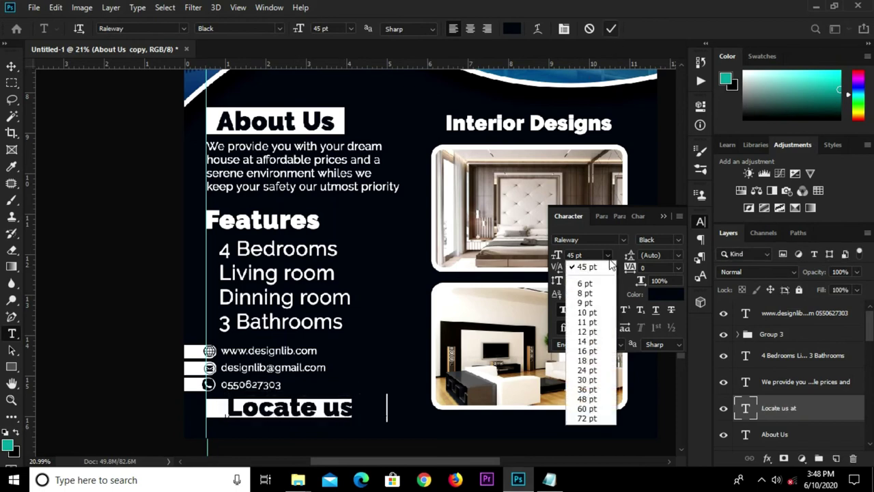
left_click(591, 361)
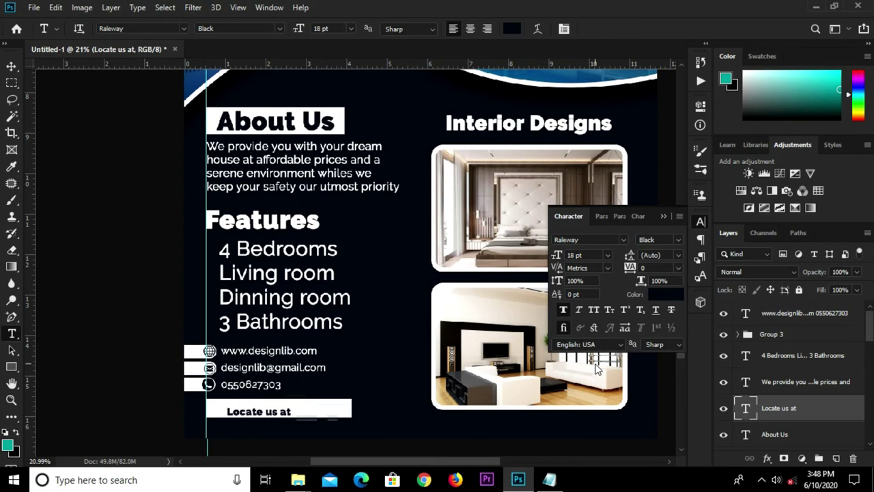
left_click(606, 255)
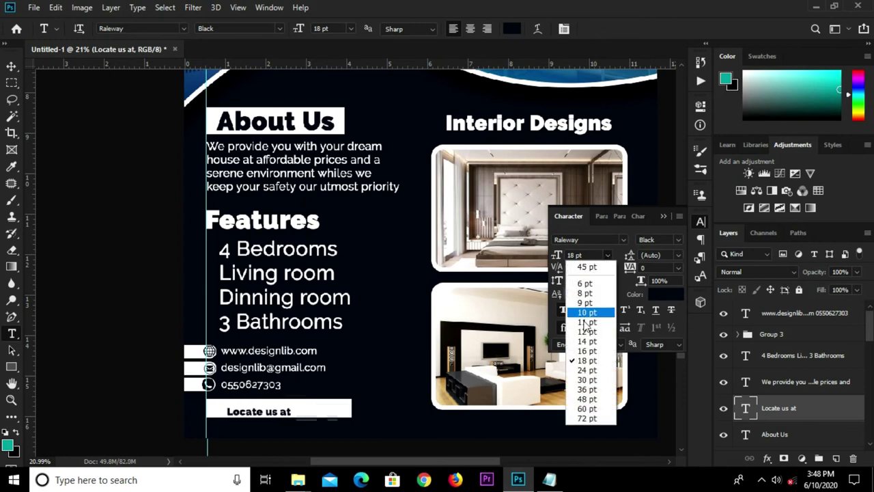
left_click(585, 370)
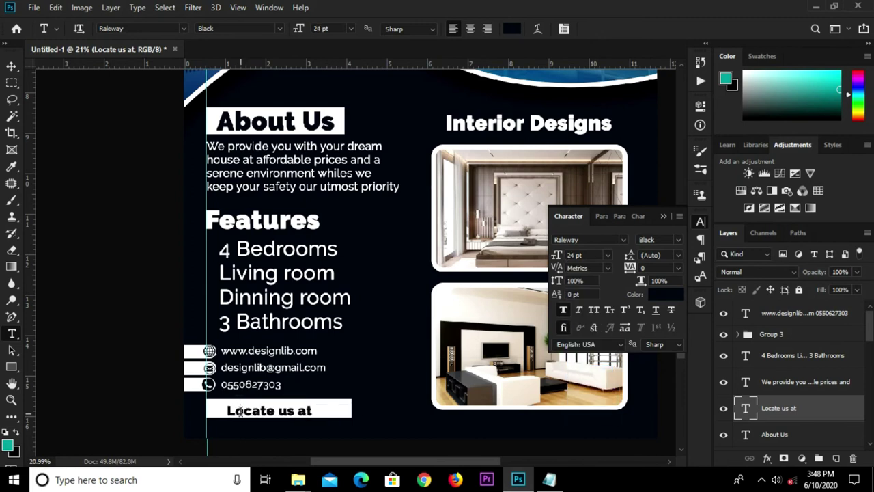
Step: Scale the 'Locate us at' label up to about 29.66 pt
key("ctrl+t")
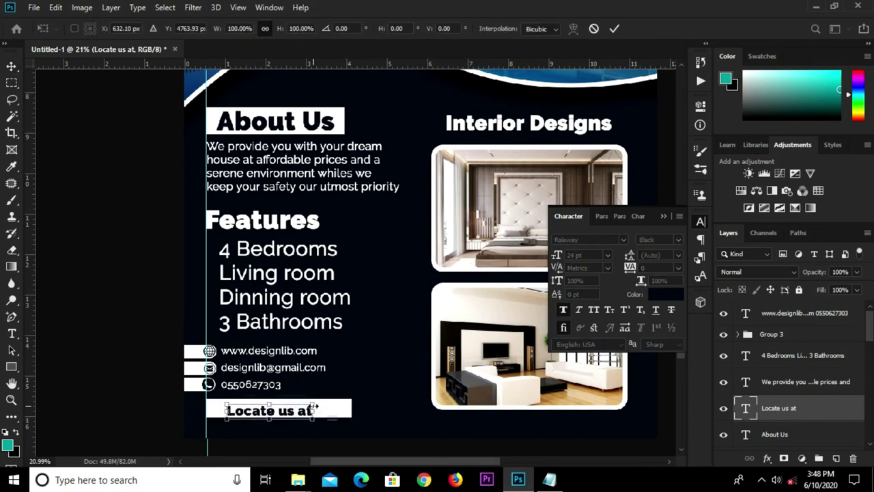
left_click_drag(326, 396, 335, 399)
key("Return")
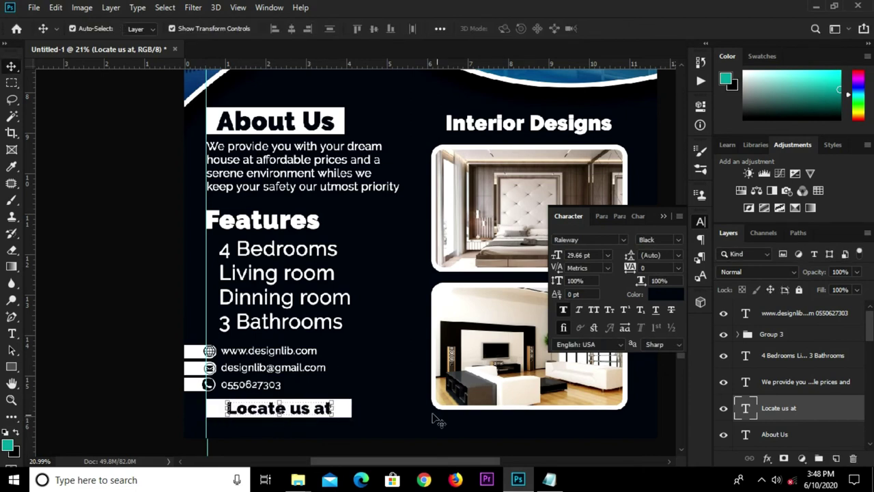
Step: Copy the address line from the notes for use in the flyer
left_click(550, 480)
left_click_drag(658, 305, 461, 307)
right_click(544, 312)
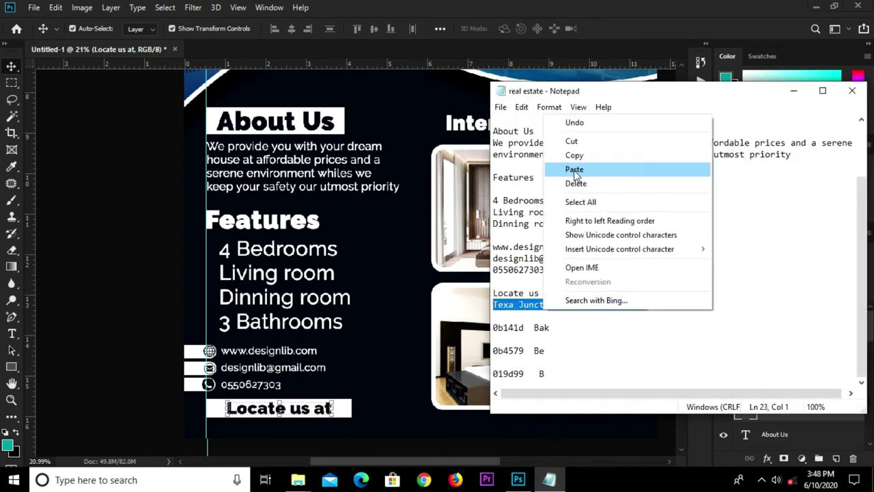
left_click(577, 156)
left_click(132, 350)
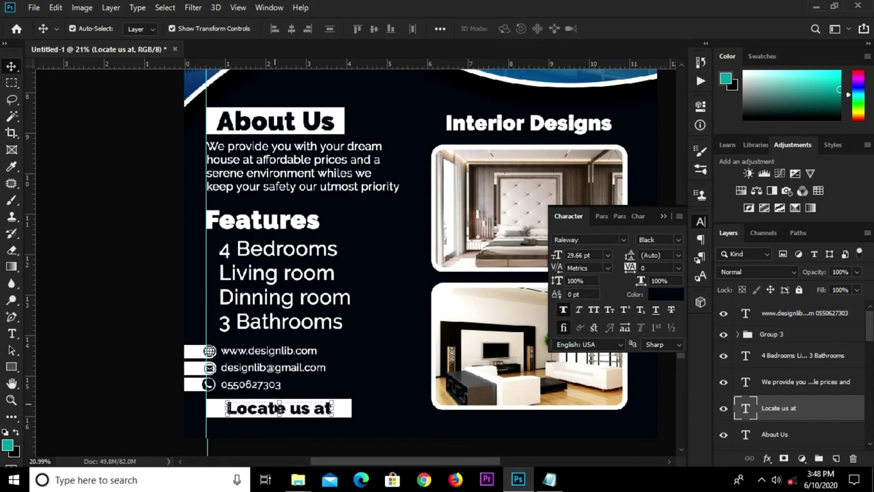
Step: Duplicate the 'Locate us at' label below itself and replace its text with the pasted address
left_click_drag(273, 417, 272, 427)
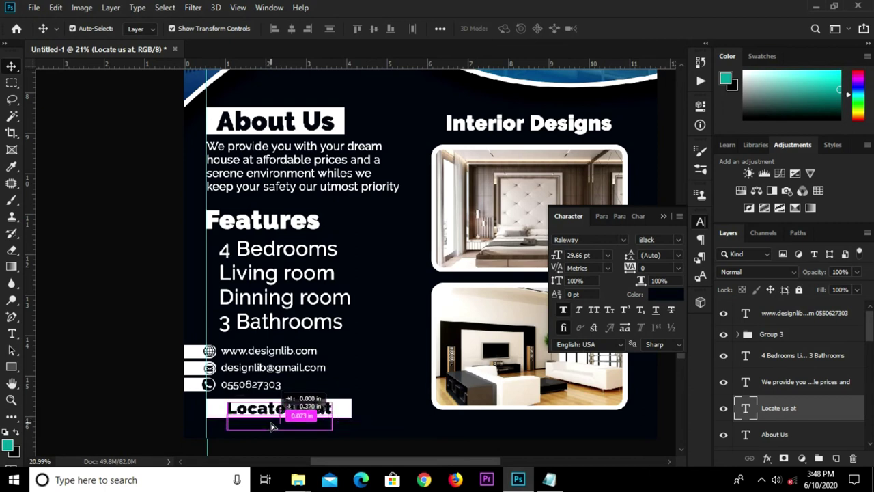
left_click(257, 425)
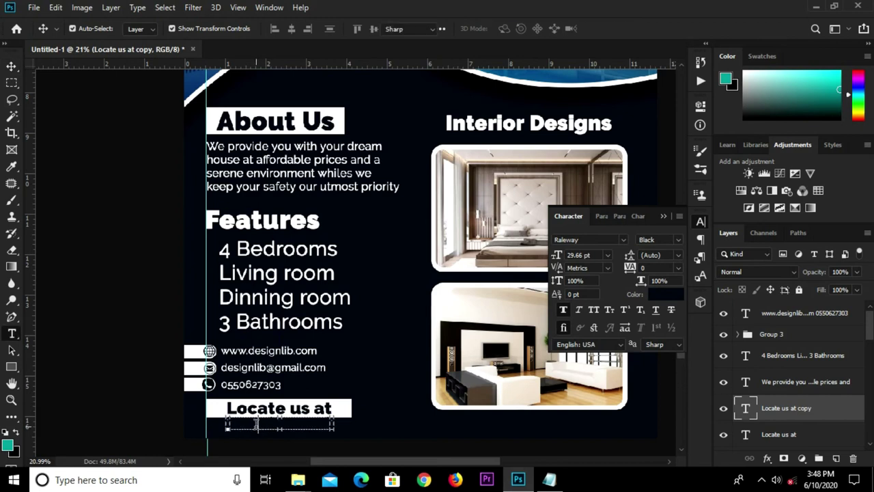
key("ctrl+v")
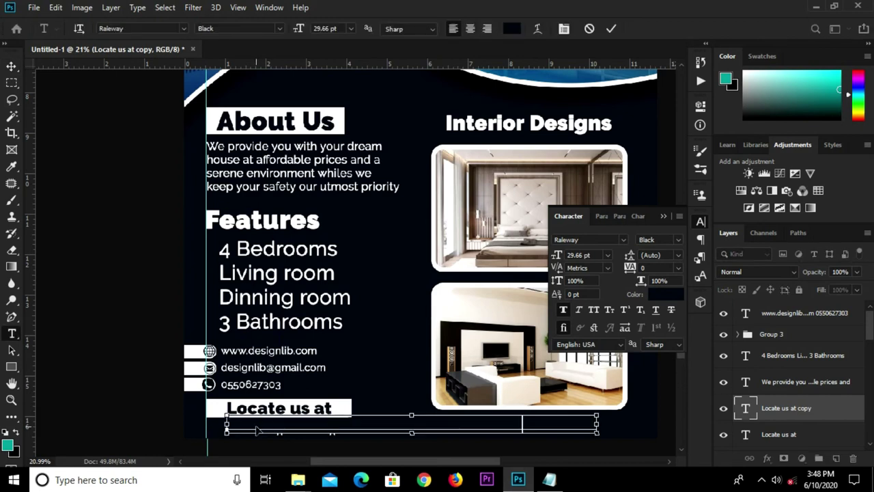
key("ctrl+a")
key("ctrl+v")
left_click(611, 29)
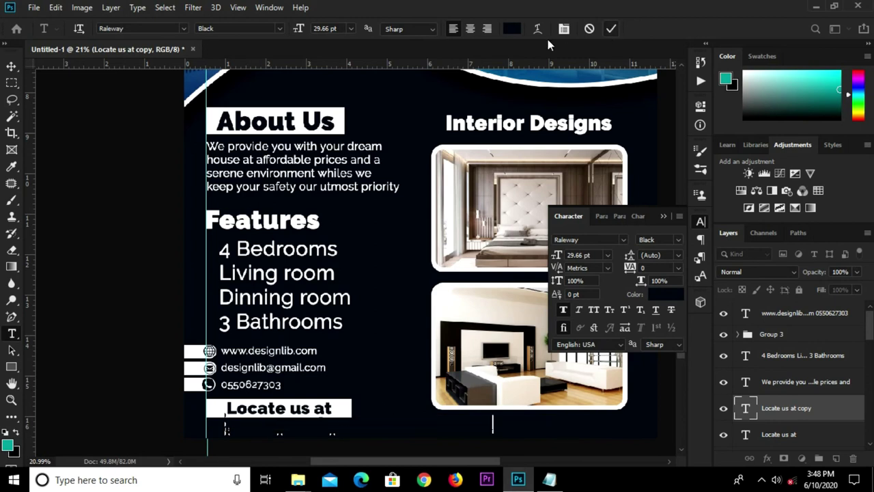
Step: Make the address text white at 18 pt
left_click(512, 28)
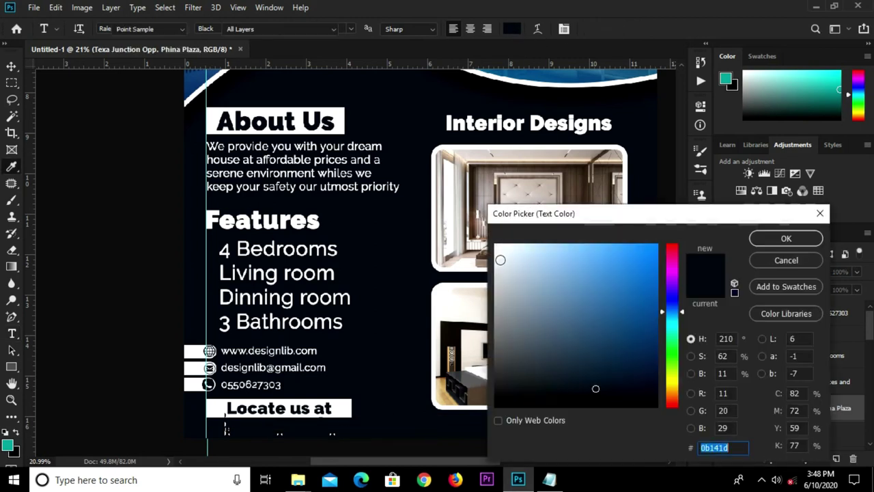
left_click(506, 243)
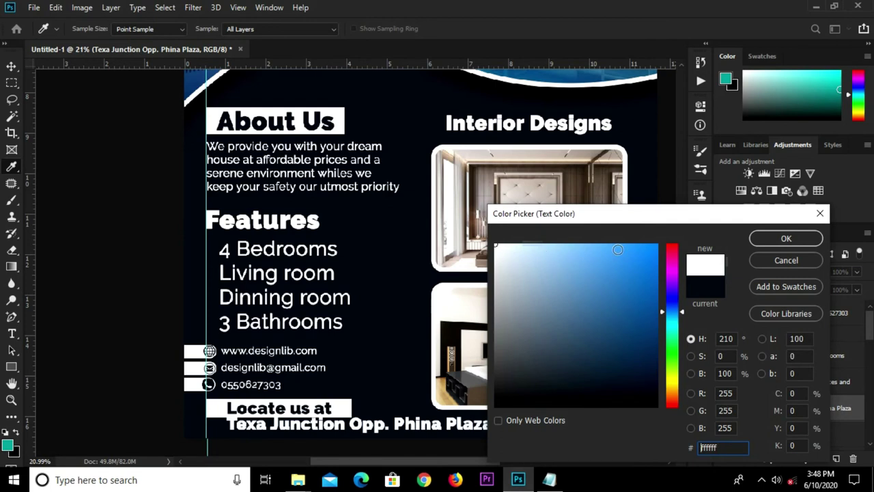
left_click(786, 238)
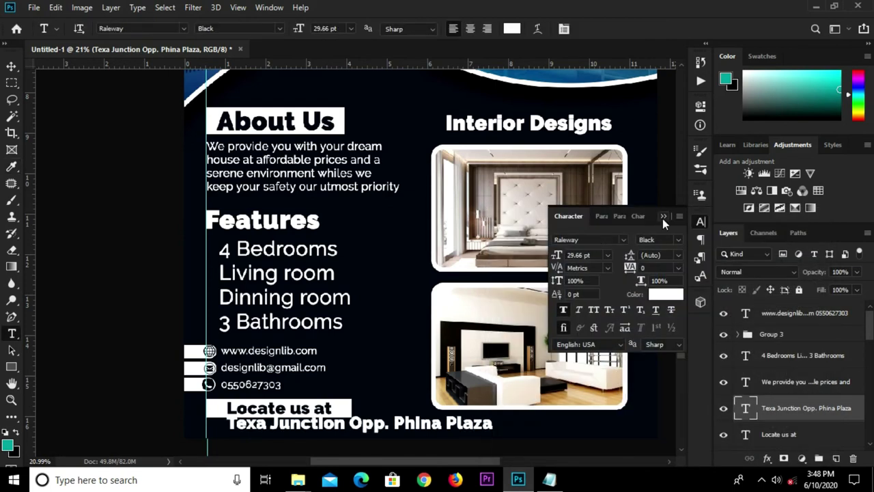
left_click(608, 260)
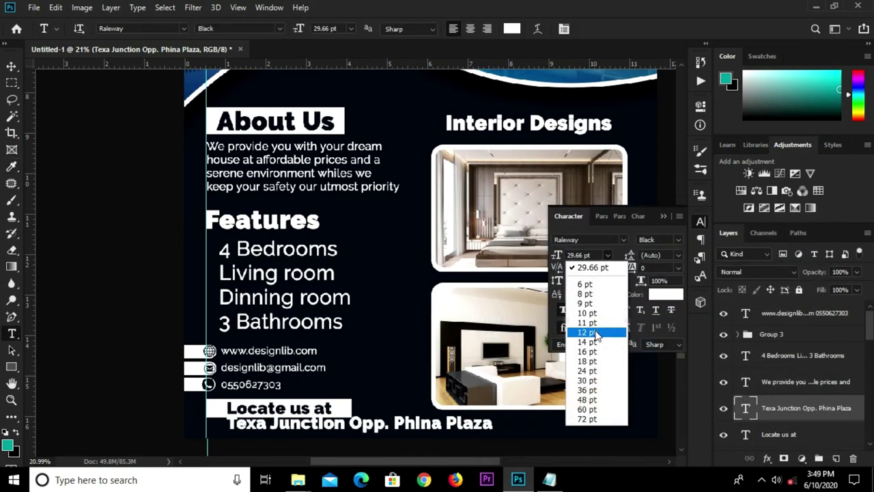
left_click(594, 367)
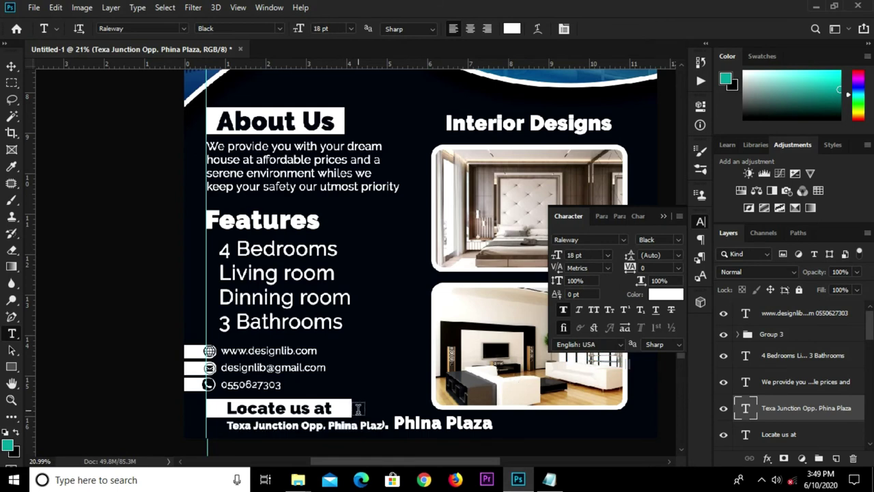
Step: Position the address directly under the 'Locate us at' label, aligned to the left guide
key("v")
left_click_drag(355, 427, 338, 426)
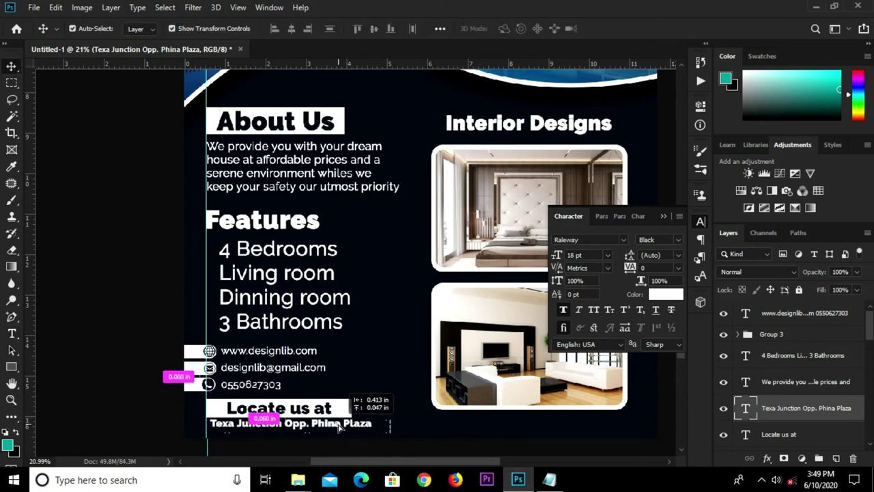
left_click_drag(338, 427, 337, 429)
key("shift+Left")
key("shift+Left")
left_click(654, 217)
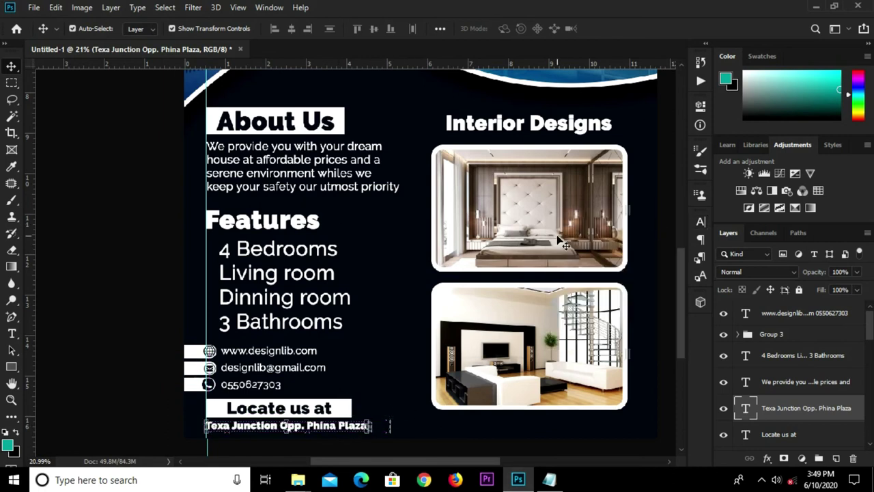
scroll(563, 242, "down", 3)
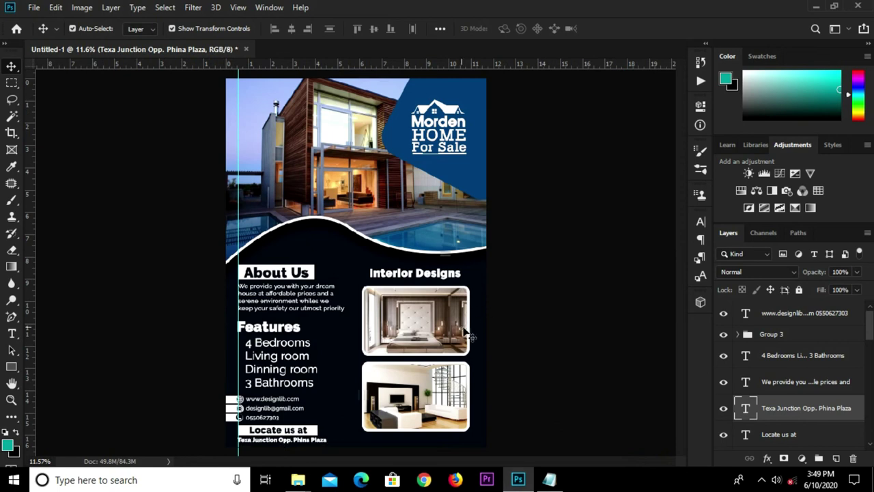
Step: Add a new empty layer above the dark Color Fill 1 background
left_click(481, 349)
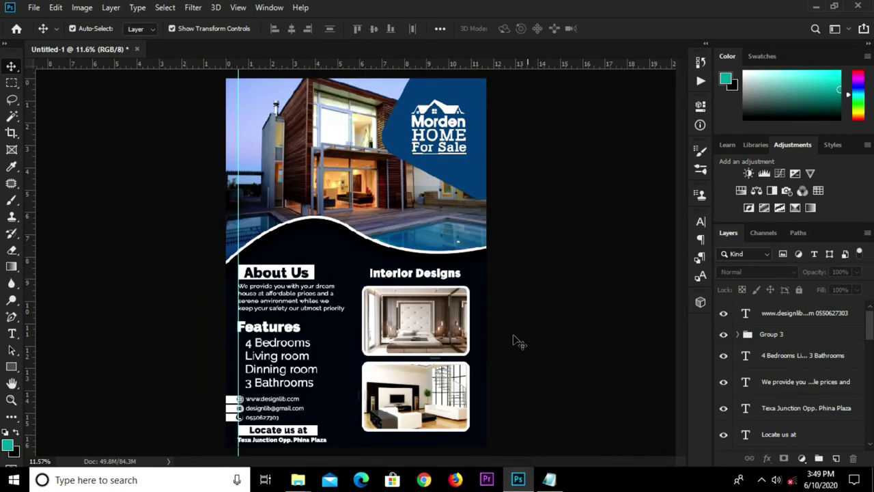
scroll(817, 425, "down", 1)
scroll(817, 424, "down", 3)
scroll(818, 425, "down", 2)
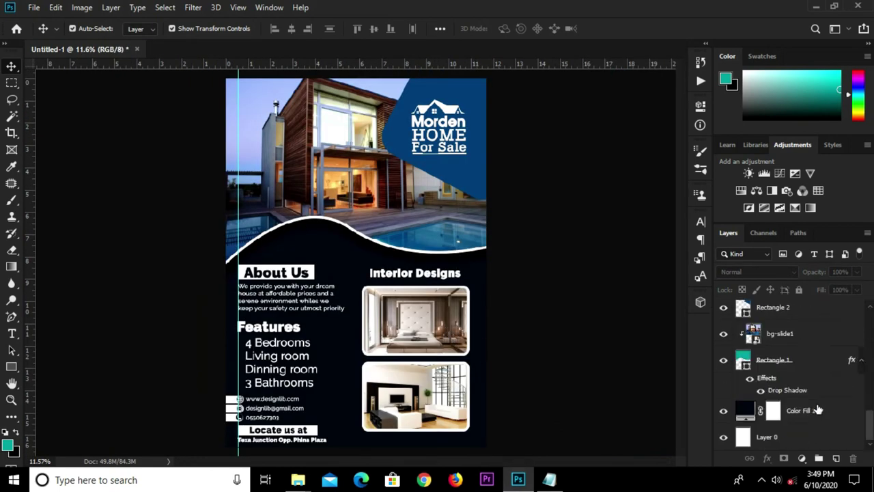
left_click(818, 423)
left_click(836, 458)
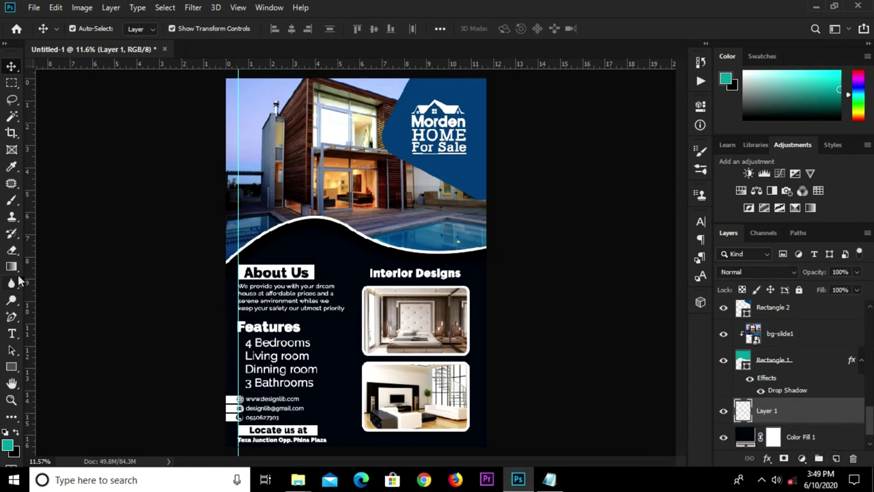
Step: Set the brush foreground colour to teal #019d99, copied from the notes
left_click_drag(11, 200, 48, 200)
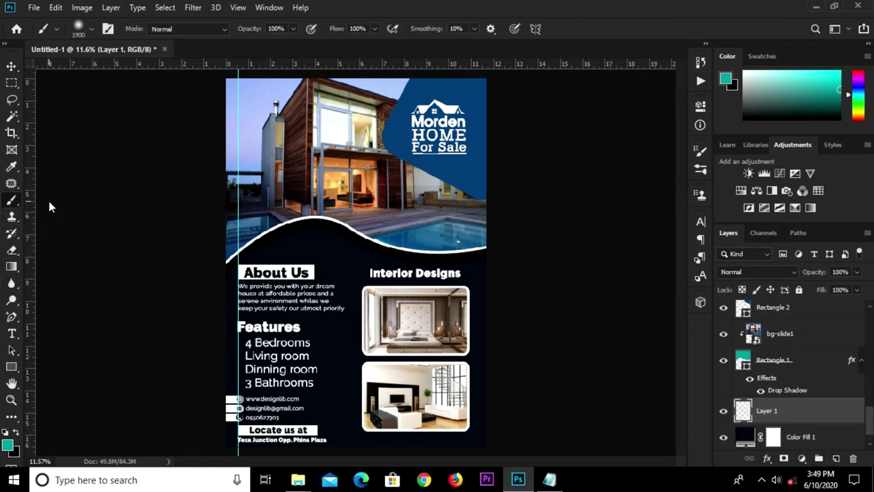
left_click(9, 443)
mouse_move(549, 480)
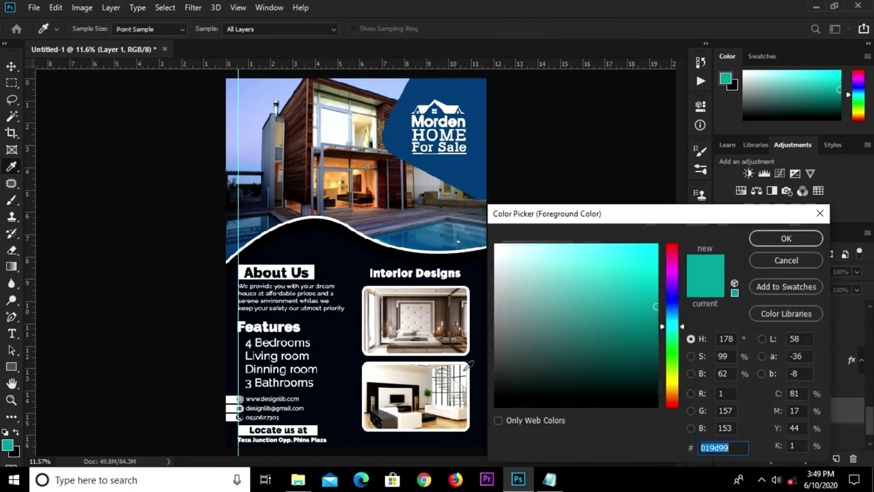
left_click(550, 479)
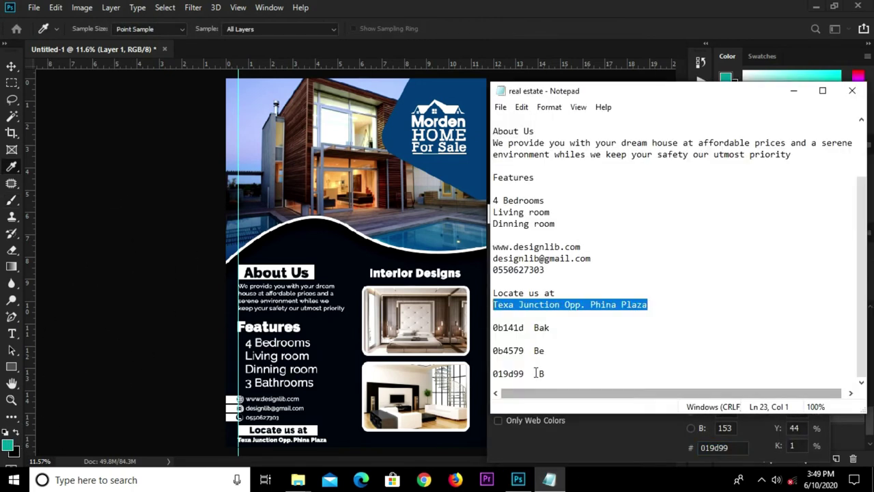
left_click_drag(525, 377, 503, 375)
right_click(494, 374)
left_click(542, 217)
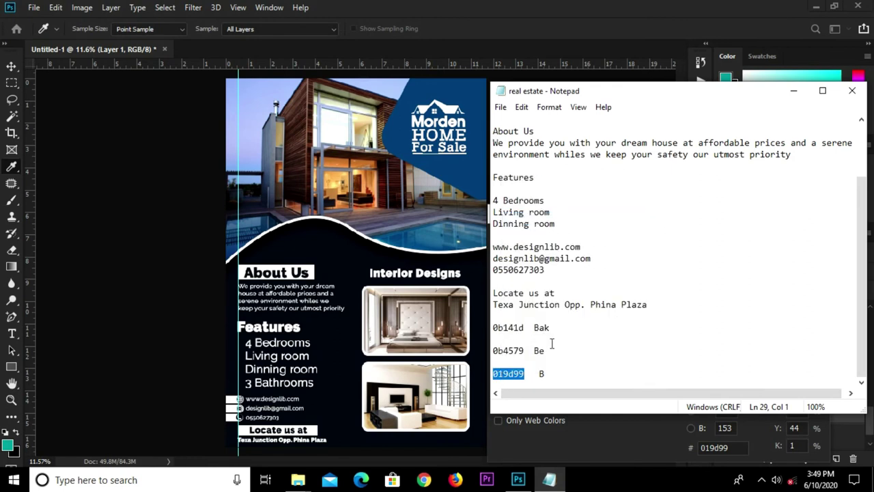
left_click(649, 448)
key("ctrl+v")
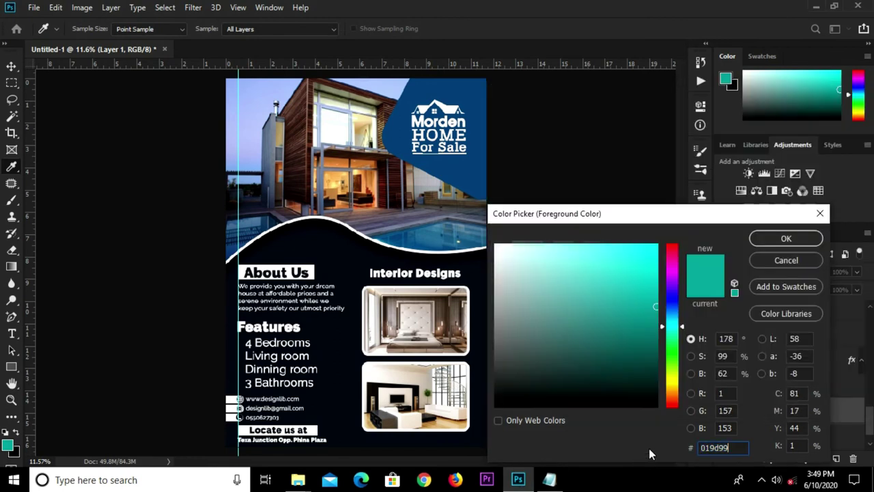
left_click(758, 240)
Step: Enlarge the brush to 2700 and paint a soft teal glow behind the lower photos
key("b")
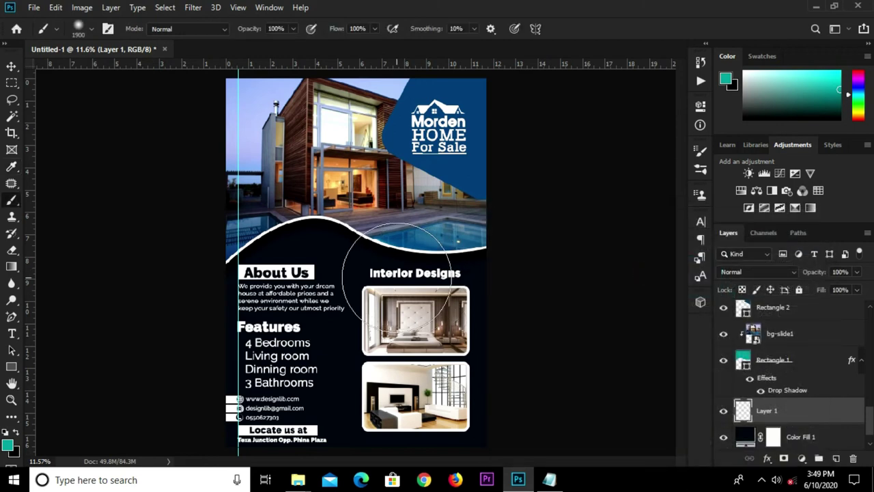
key("bracketright")
key("bracketright")
key("bracketright")
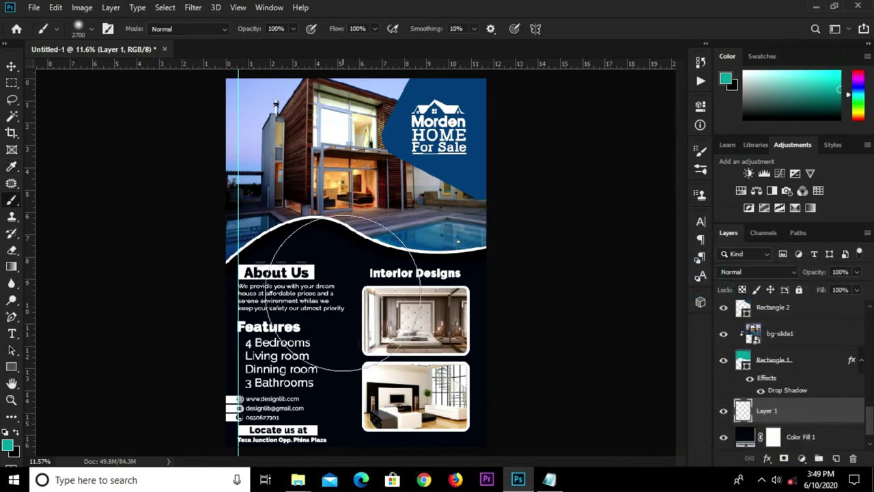
left_click_drag(415, 383, 372, 374)
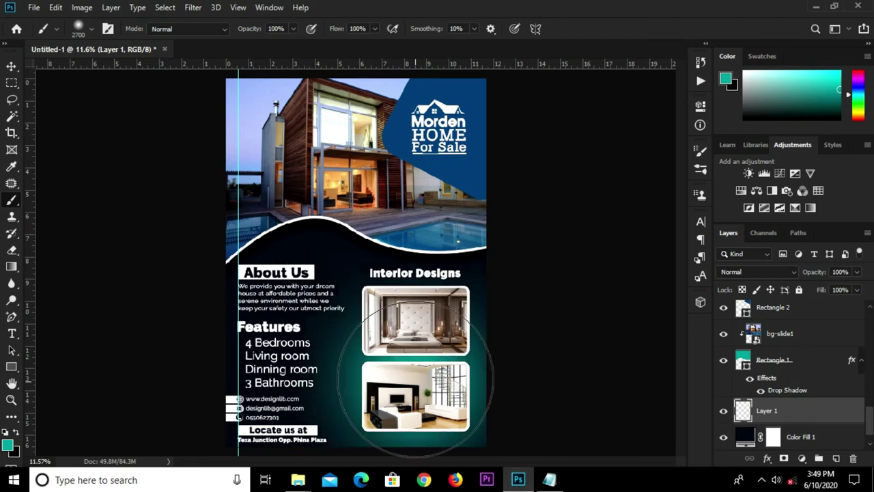
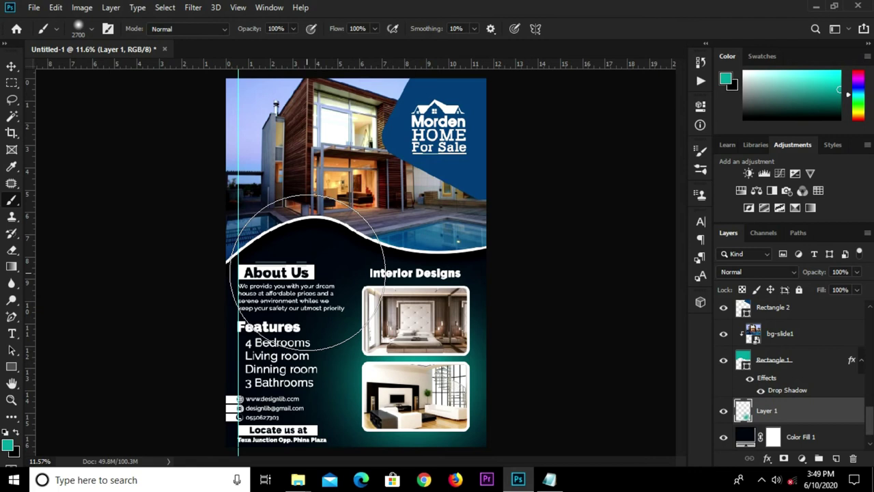
Step: Paint a teal glow over the lower dark area on Layer 1 and blend it in Soft Light
left_click_drag(309, 273, 303, 276)
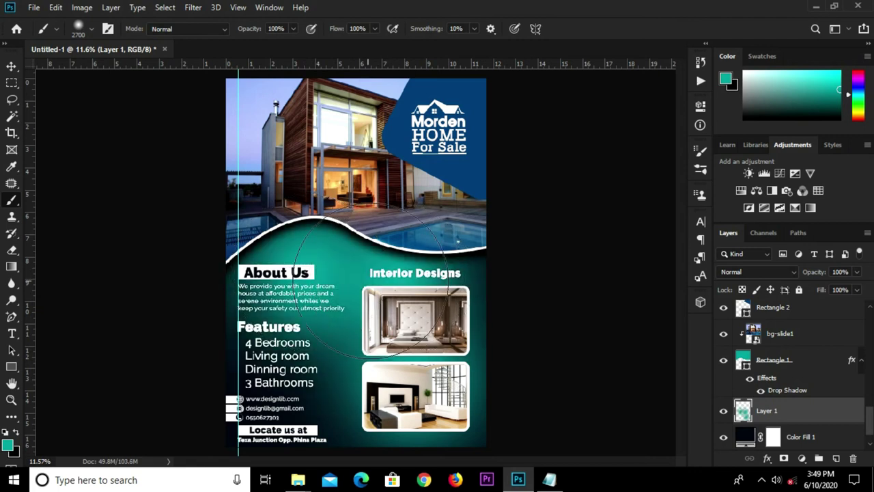
key("v")
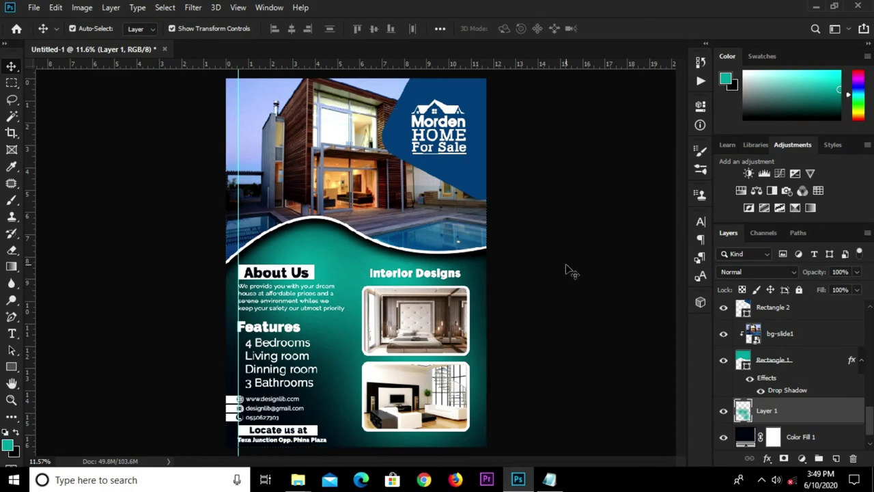
left_click(741, 362, "ctrl")
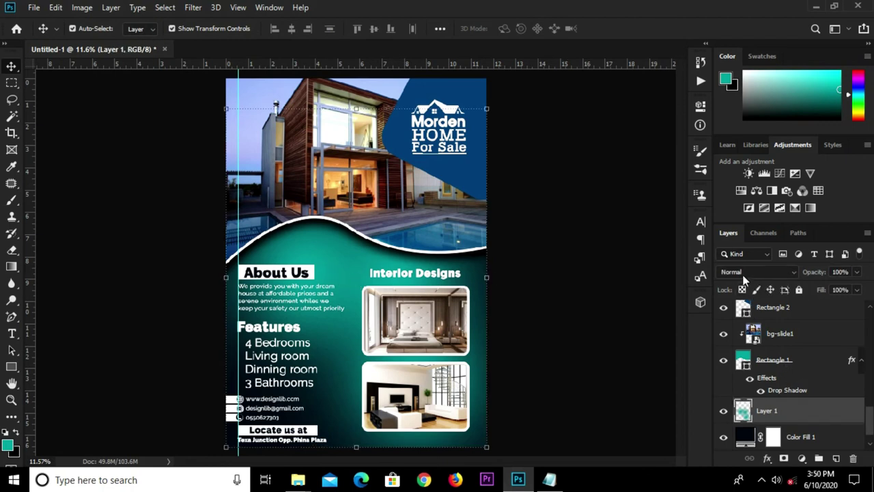
left_click(743, 273)
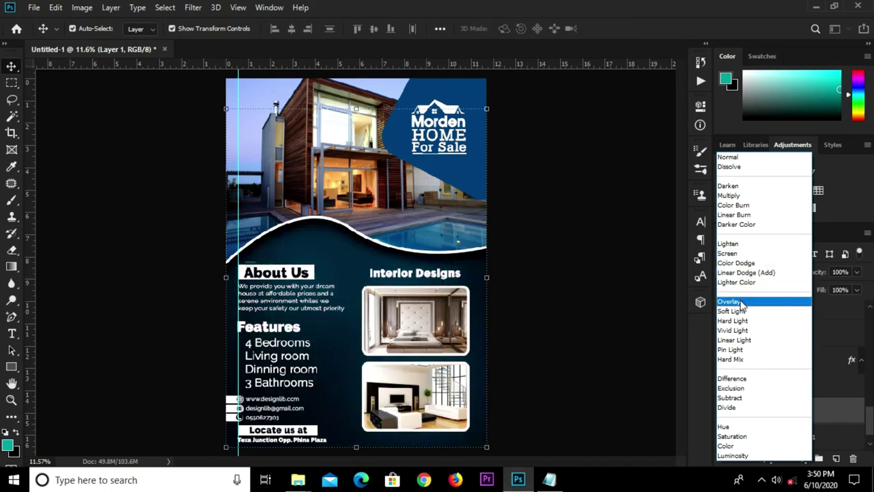
left_click(741, 314)
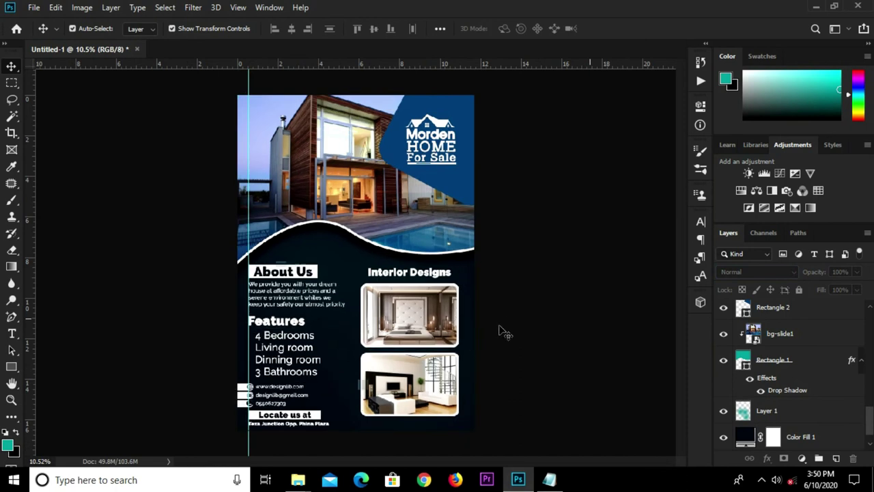
left_click(504, 332)
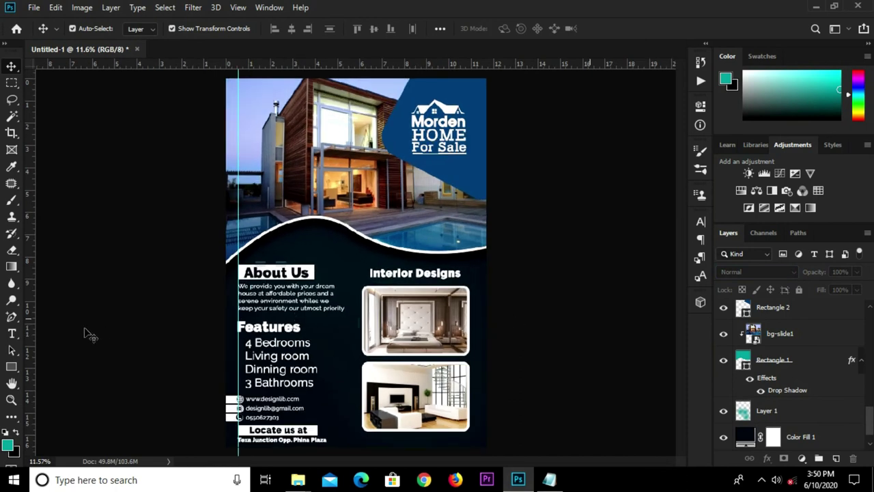
right_click(2, 367)
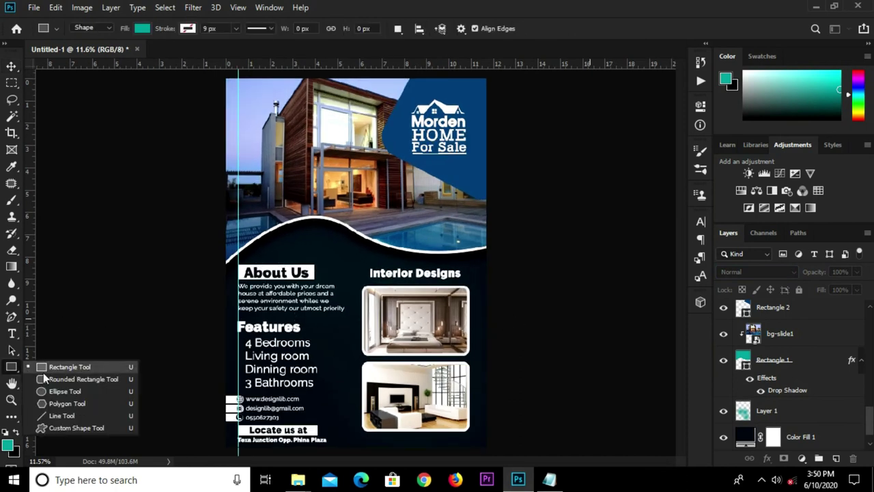
Step: Draw a circle over the pool and fill it with the navy sampled from the background
left_click(50, 389)
scroll(449, 210, "up", 3)
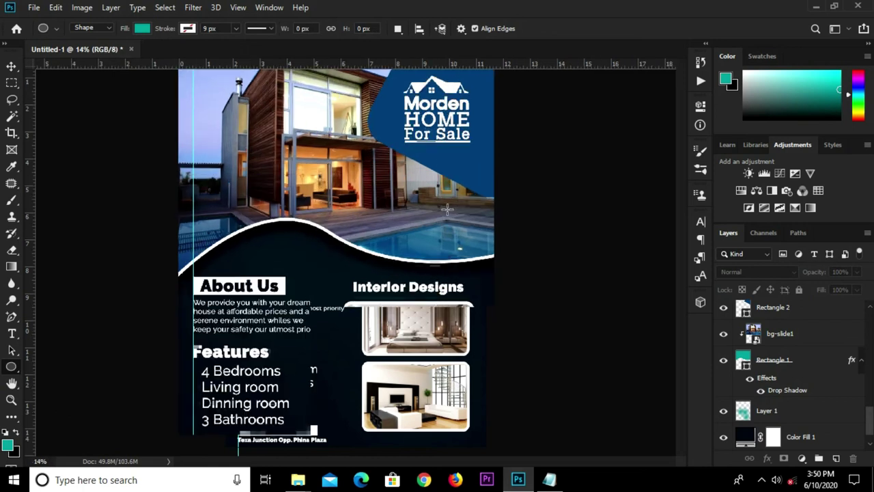
mouse_move(405, 217)
left_mouse_down()
mouse_move(475, 319)
mouse_move(482, 295)
left_mouse_up()
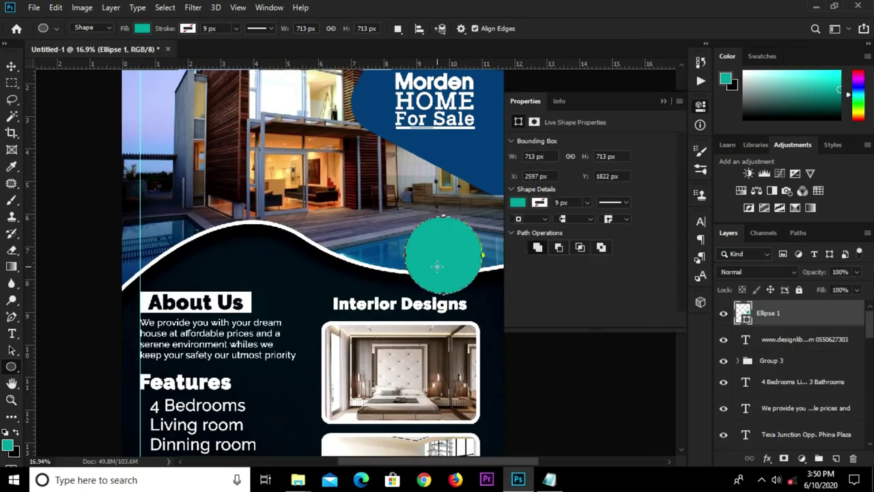
key("v")
left_click_drag(451, 248, 434, 255)
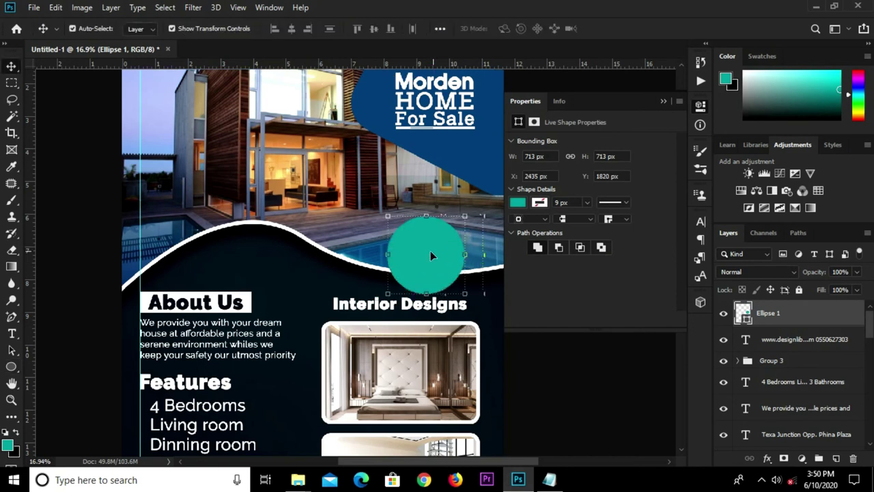
left_click(529, 207)
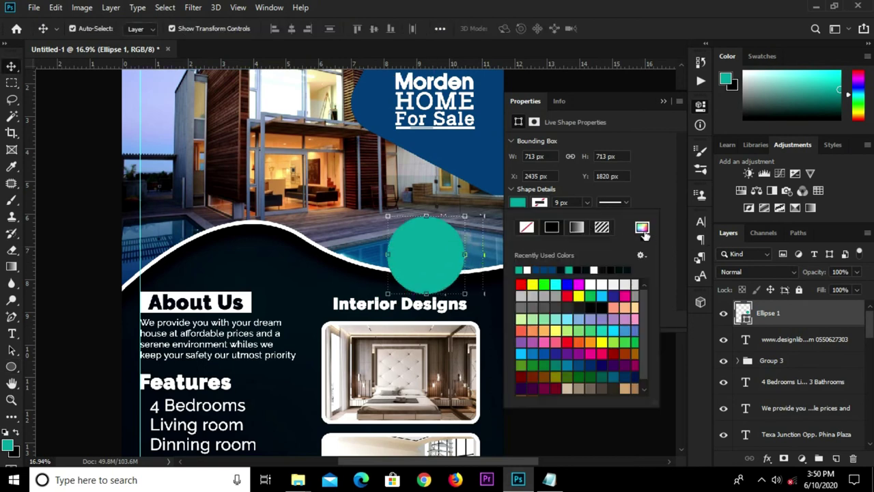
left_click(642, 228)
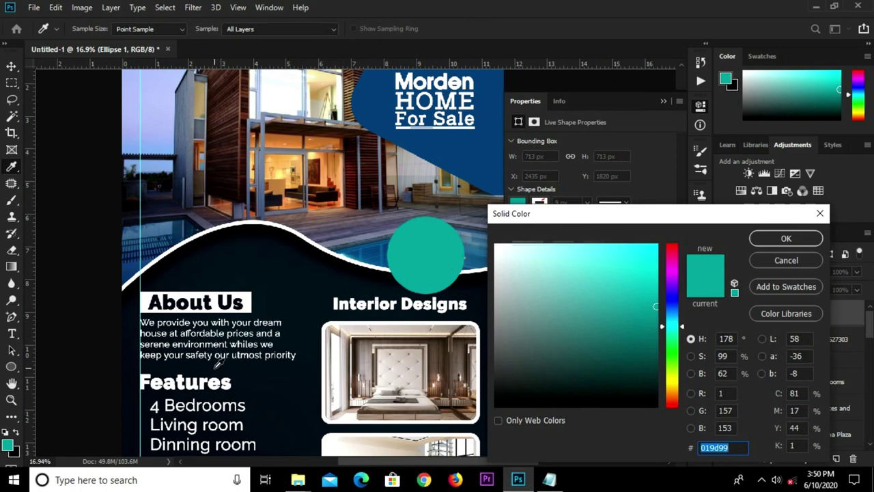
left_click(215, 368)
left_click(785, 239)
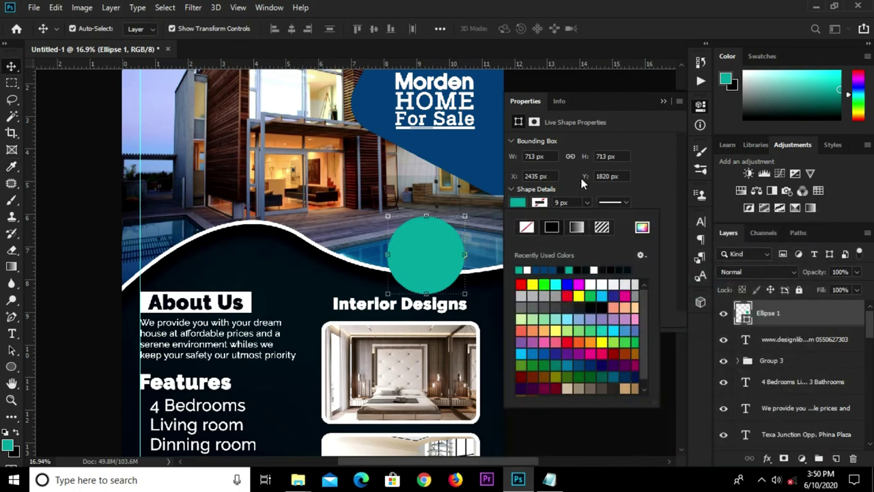
left_click(662, 102)
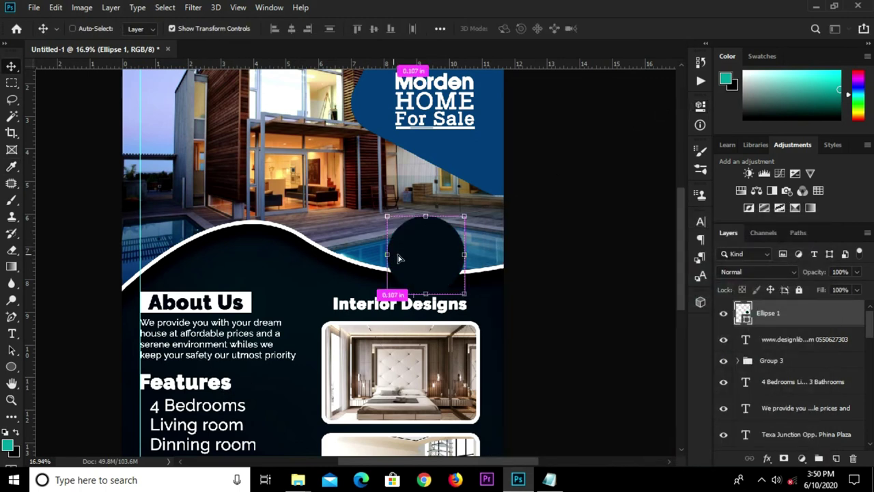
Step: Enlarge the navy circle to about 117% and shift it down and left
key("ctrl+t")
left_click_drag(463, 217, 477, 205)
left_click_drag(430, 268, 409, 266)
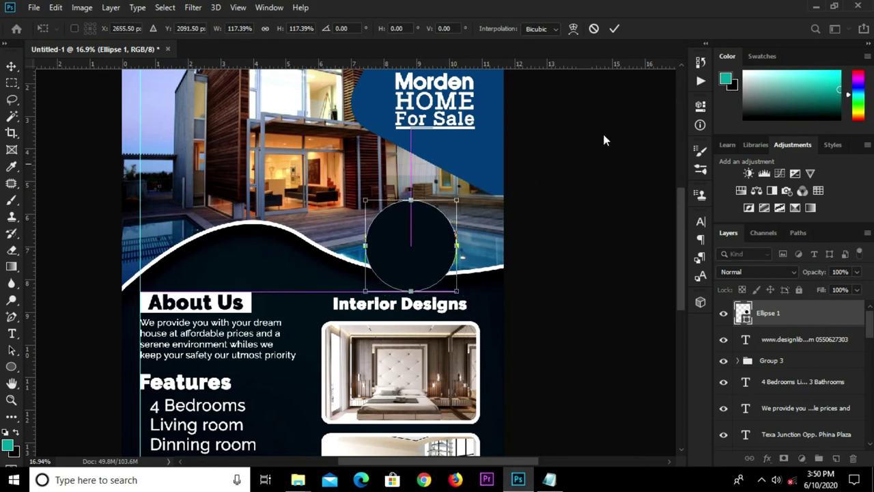
left_click(615, 28)
Step: Duplicate the navy circle, shrink the copy around its centre, and fill it white
key("ctrl+j")
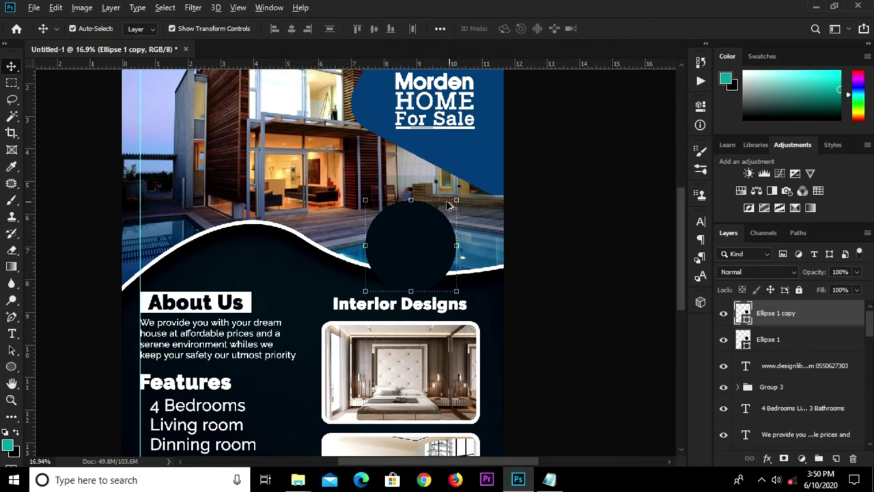
key("ctrl+t")
left_click_drag(456, 200, 451, 206)
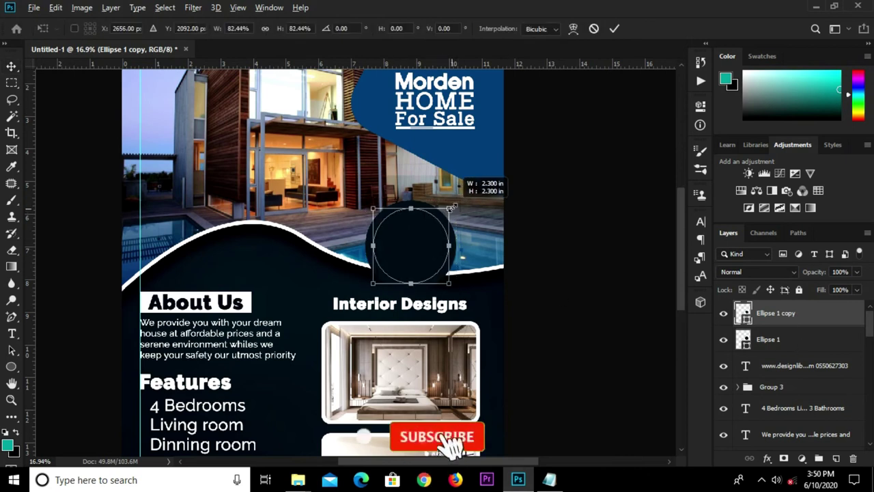
left_click(614, 29)
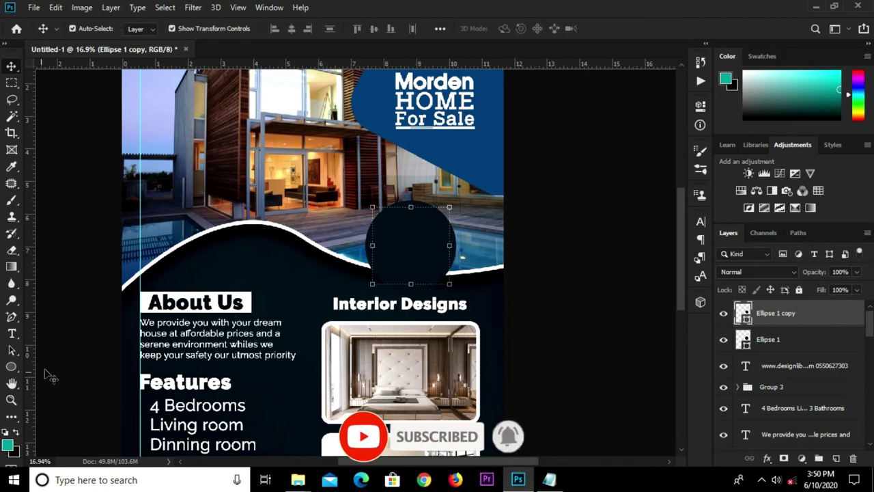
left_click(11, 368)
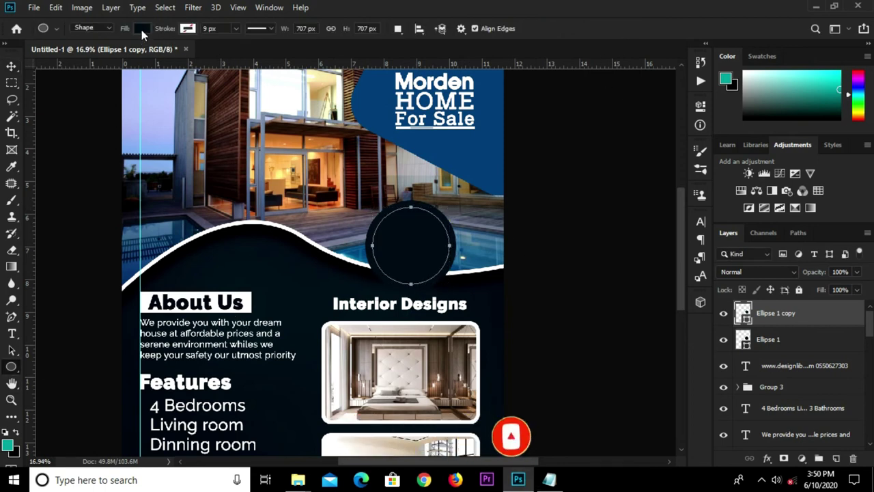
left_click(142, 29)
left_click(97, 96)
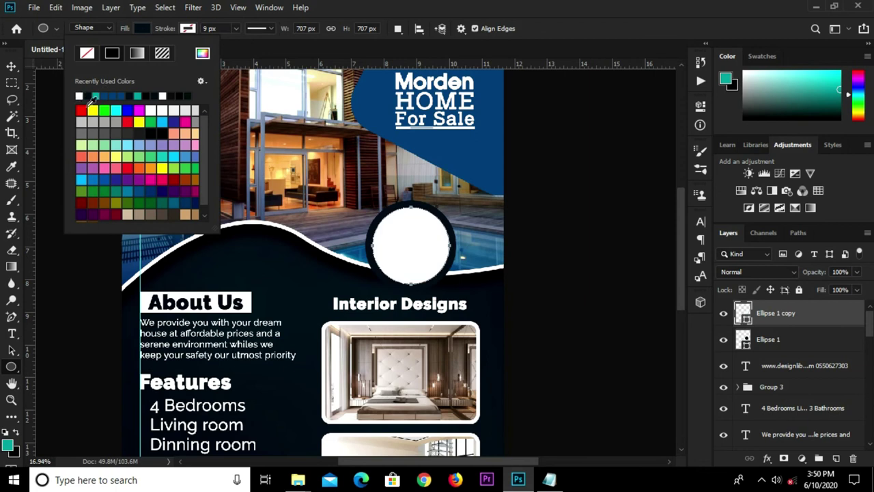
left_click(12, 68)
left_click(562, 255)
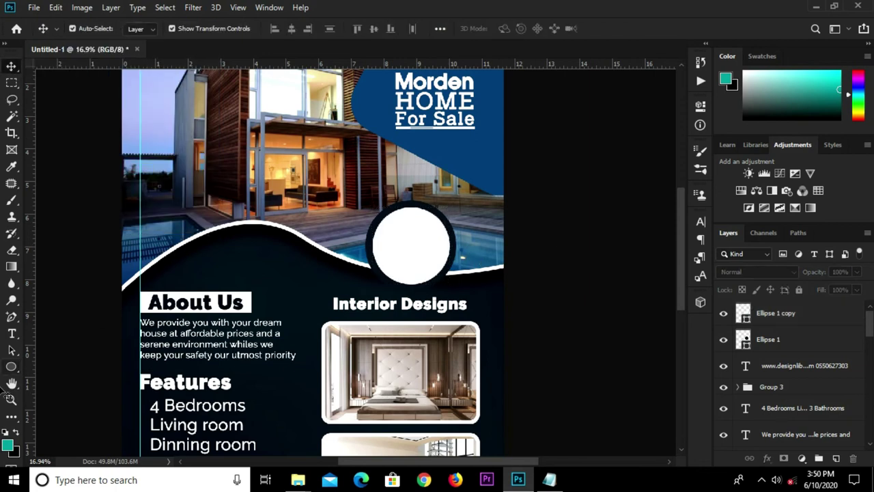
Step: Start drawing a wide rectangle bar across the circle
left_click(11, 369)
right_click(17, 367)
left_click(68, 366)
left_click_drag(346, 249, 464, 224)
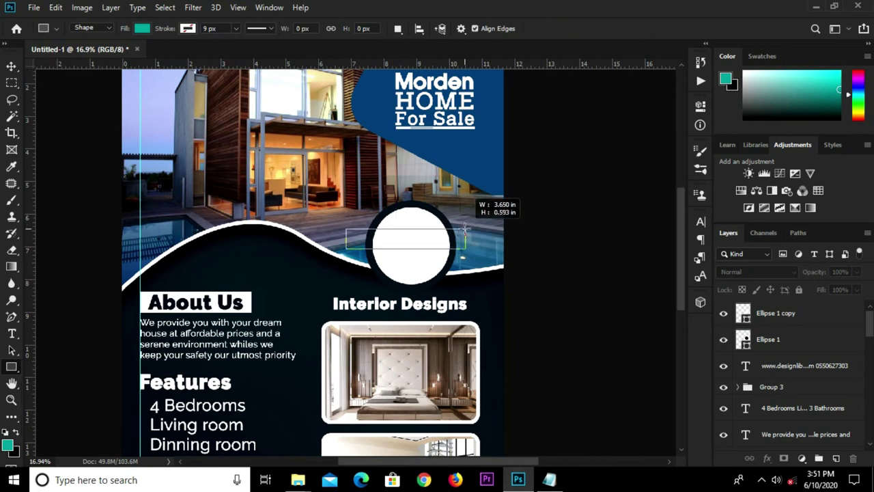
Step: Finish the bar, nudge it down, and fill it with dark blue sampled from the header
left_click_drag(464, 223, 465, 232)
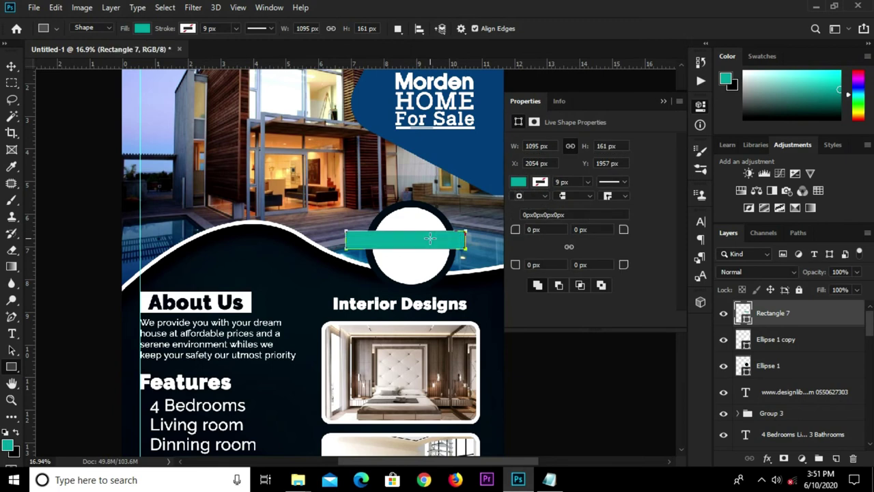
key("v")
left_click_drag(409, 241, 408, 256)
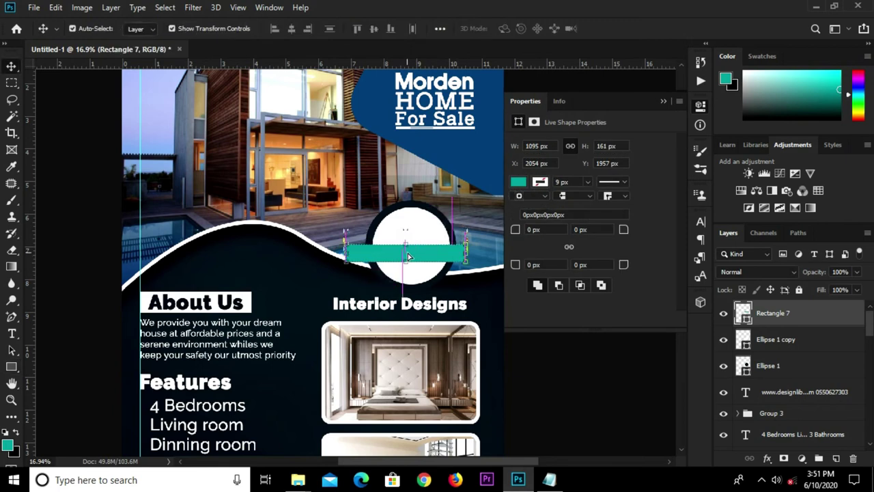
left_click(519, 182)
left_click(642, 207)
left_click(468, 150)
left_click(786, 239)
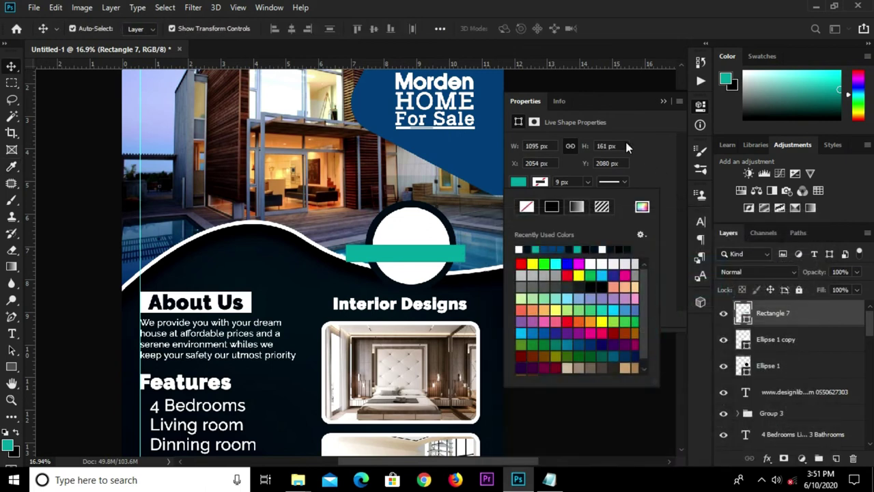
left_click(662, 101)
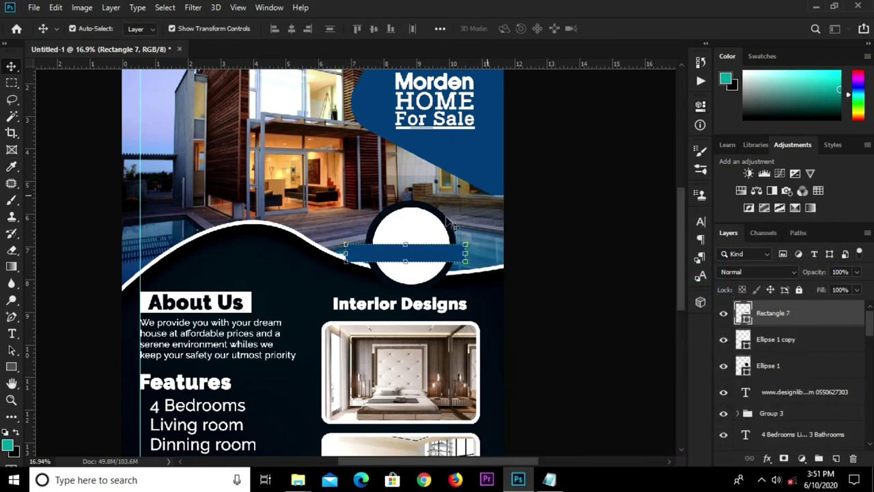
Step: Make the bar taller and rotate it to about -10.6 degrees
scroll(404, 252, "up", 1)
scroll(405, 251, "up", 1)
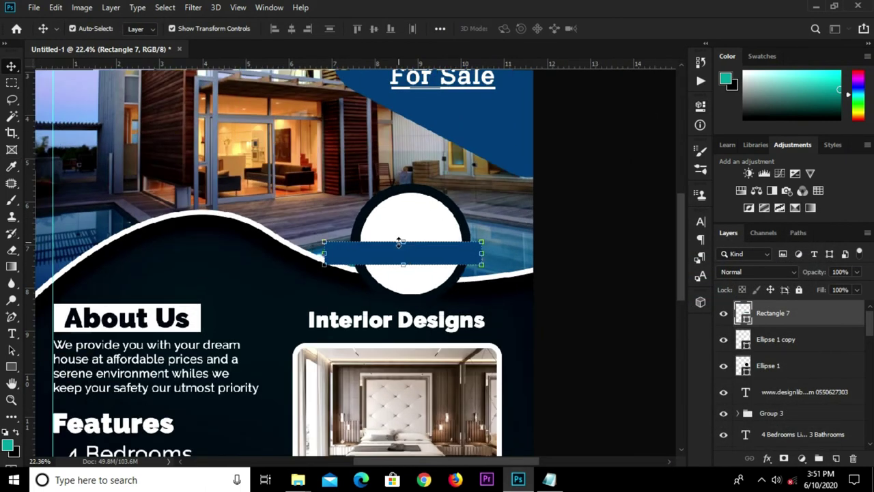
key("ctrl+t")
left_click_drag(401, 242, 401, 232)
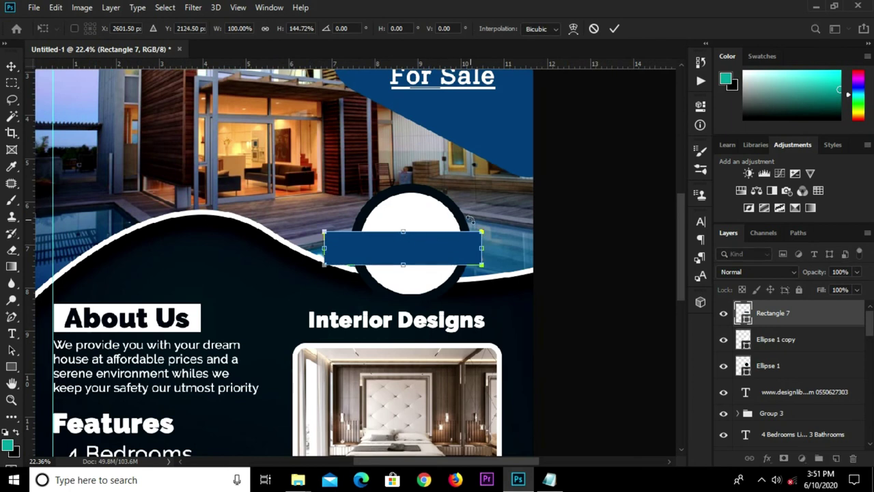
left_click_drag(470, 218, 484, 209)
left_click_drag(410, 253, 418, 252)
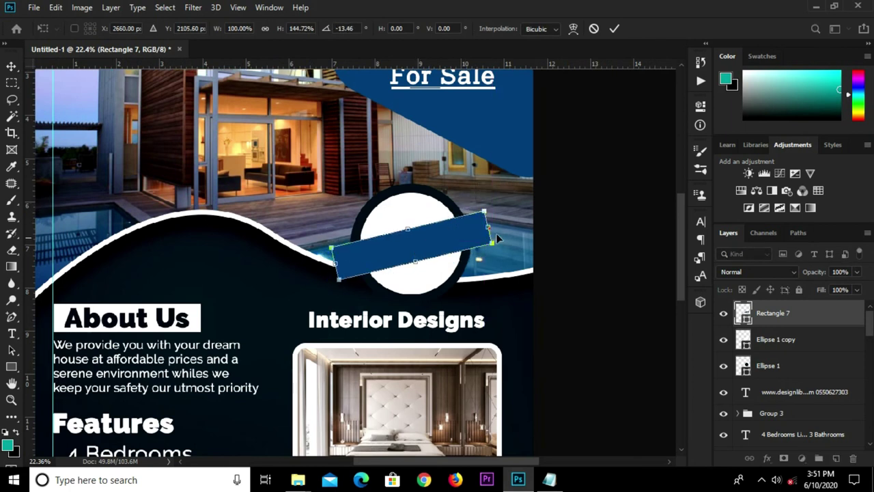
left_click_drag(497, 238, 497, 243)
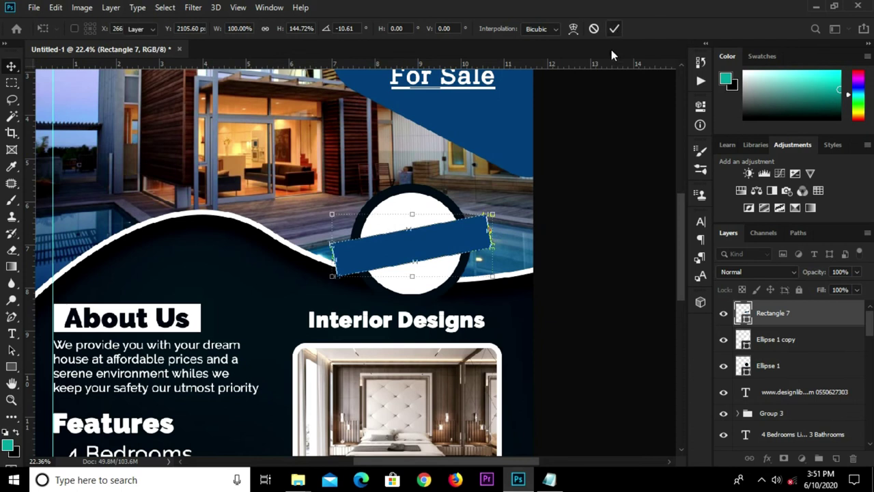
left_click(613, 28)
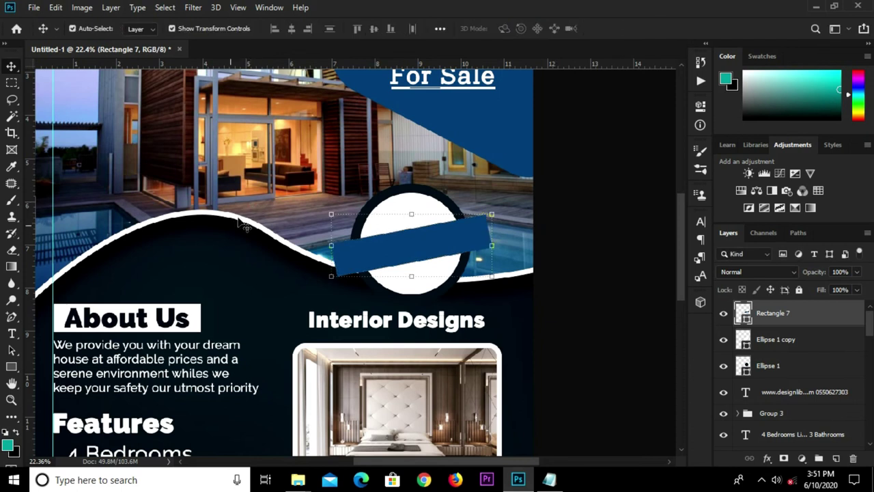
Step: Pull the blue strip's lower-left corner inward with Add Anchor Point, then nudge the strip down-left
left_click(12, 316)
left_click(61, 351)
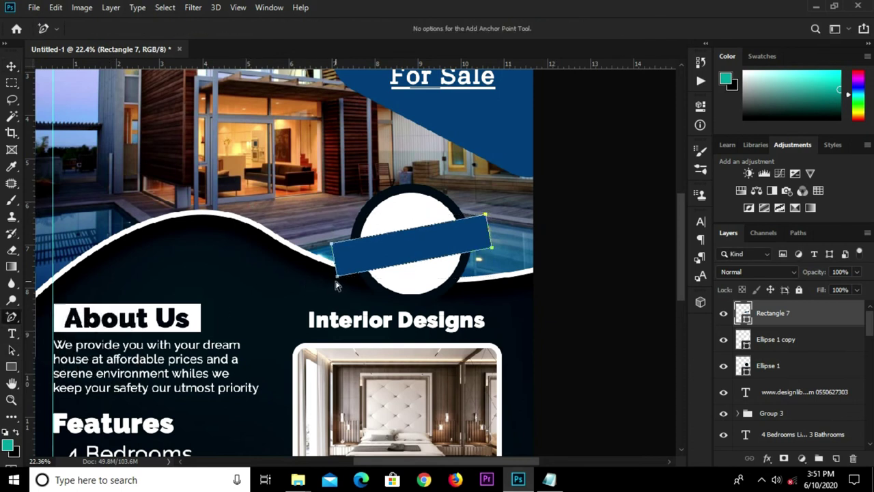
left_click_drag(336, 280, 341, 279)
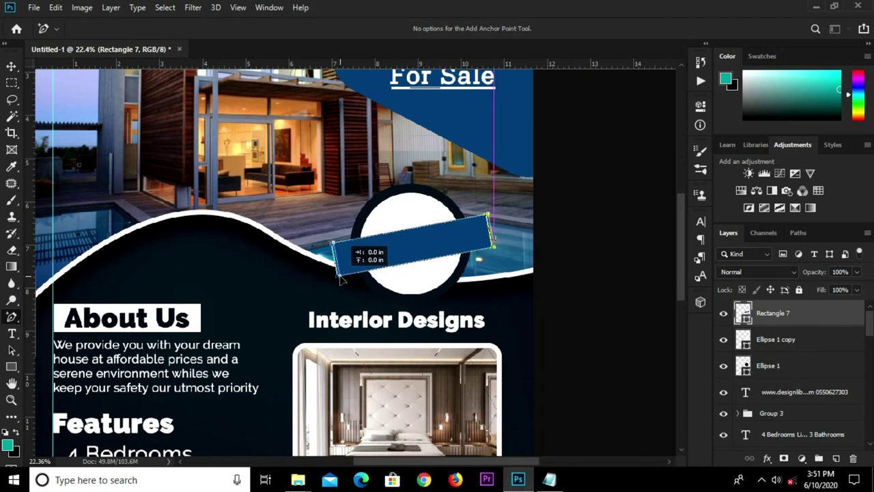
scroll(340, 280, "up", 2)
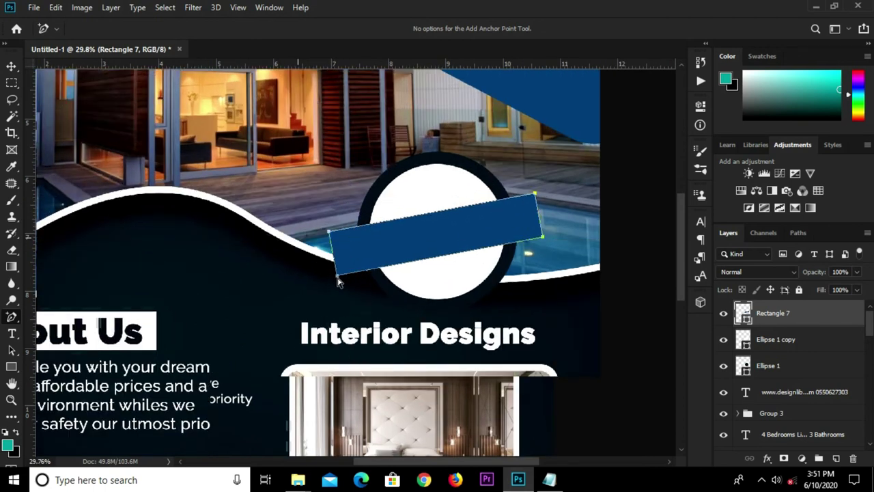
left_click_drag(338, 276, 336, 278)
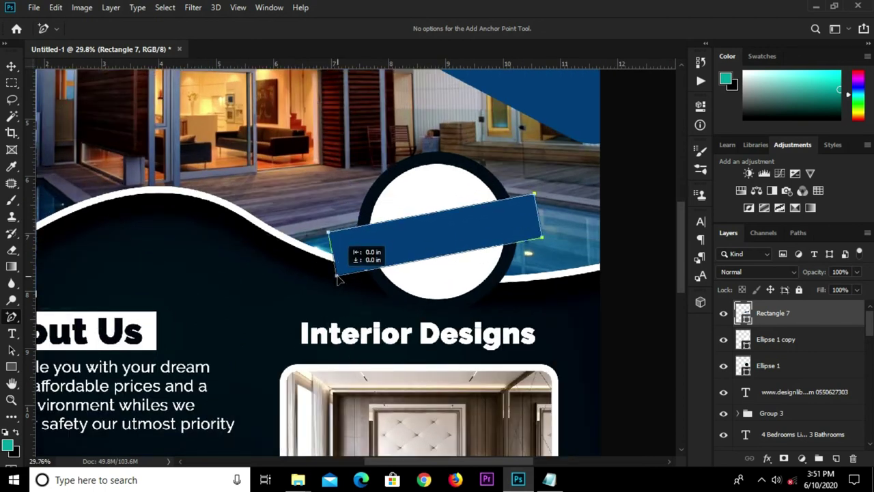
left_click_drag(339, 280, 357, 275)
left_click(357, 272)
key("v")
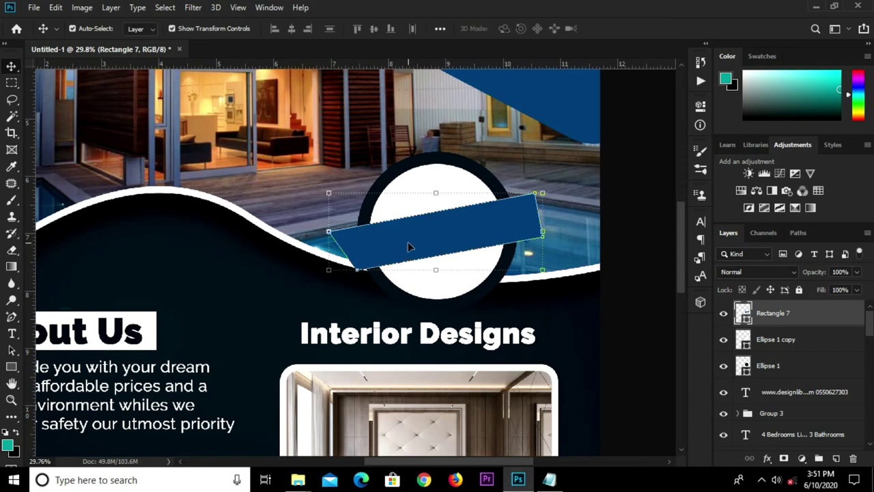
left_click_drag(408, 242, 402, 252)
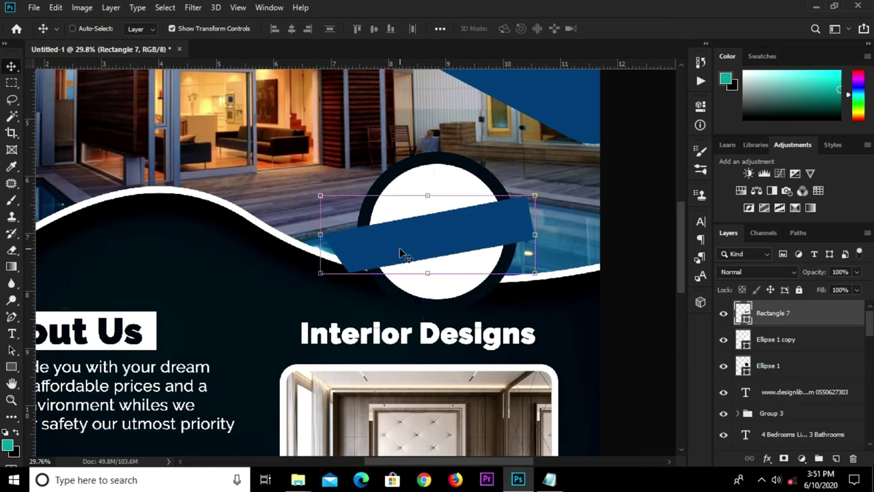
Step: Duplicate the strip and reshape the copy into a short folded end piece
key("ctrl+j")
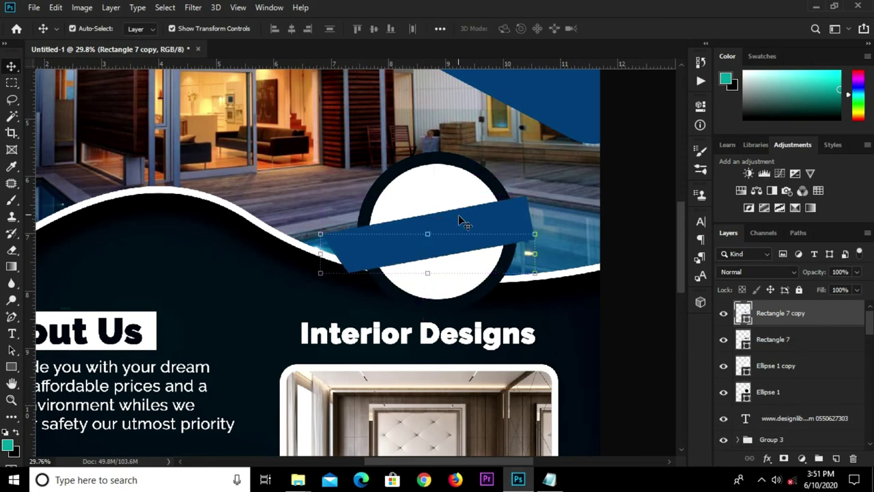
left_click_drag(415, 253, 430, 263)
key("ctrl+e")
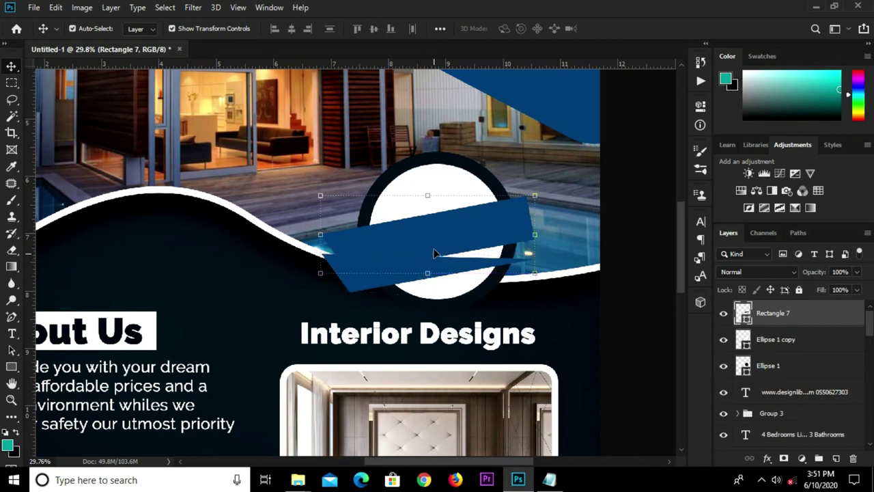
key("ctrl+j")
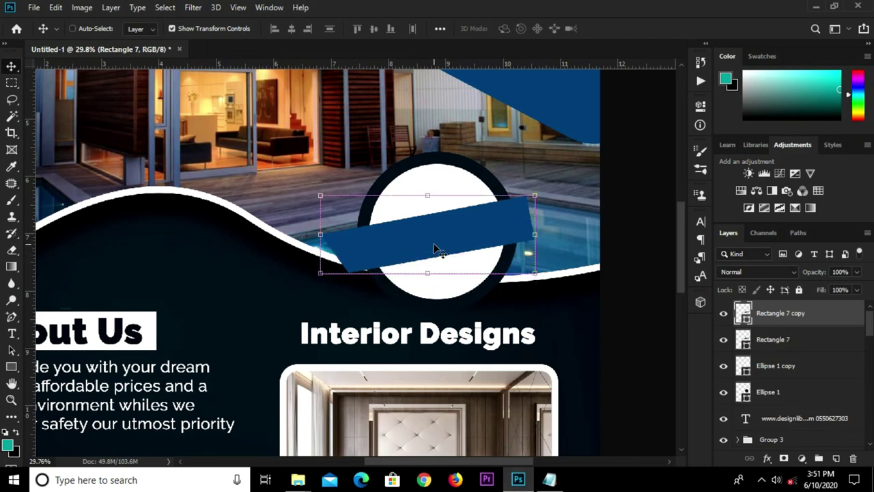
left_click_drag(466, 235, 434, 218)
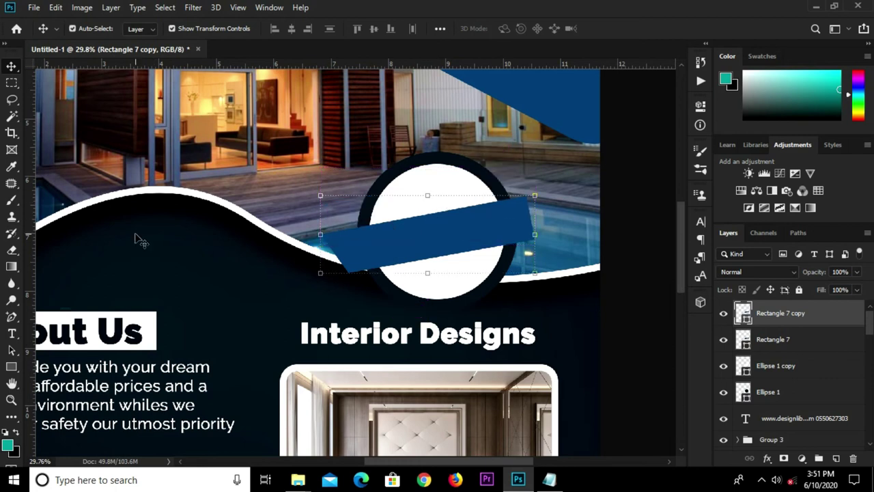
left_click(11, 317)
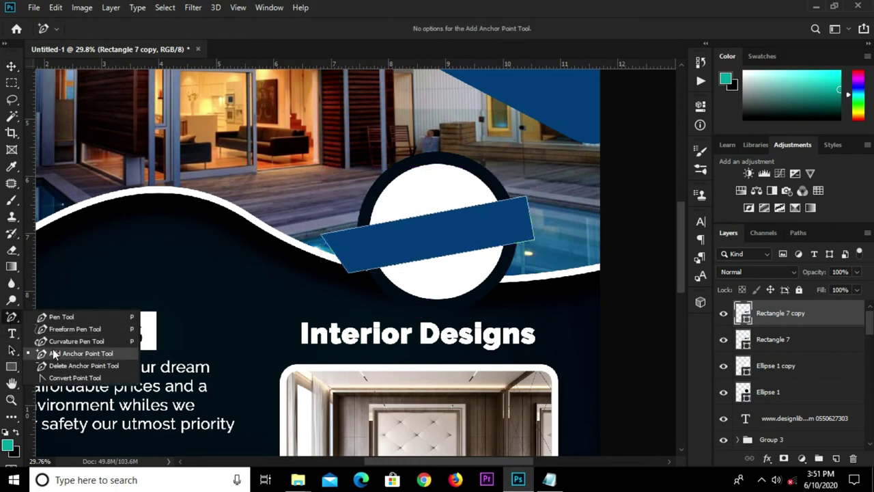
left_click(96, 351)
left_click_drag(322, 238, 475, 174)
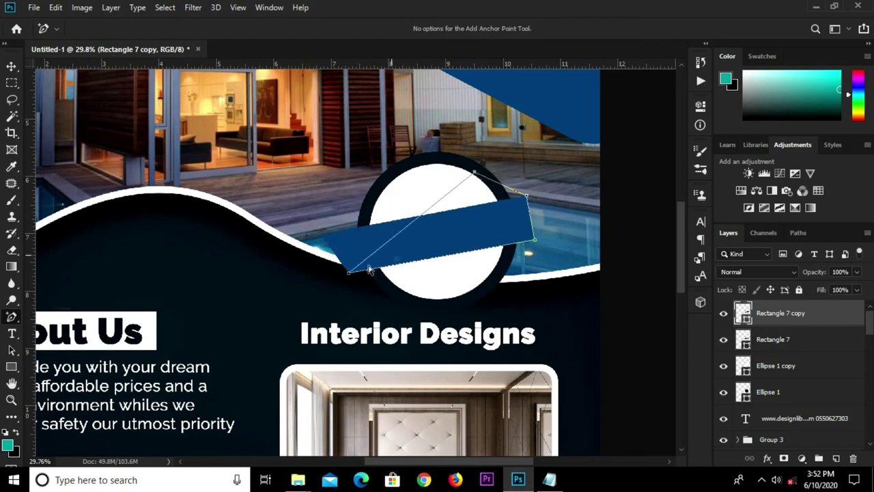
left_click_drag(349, 275, 493, 268)
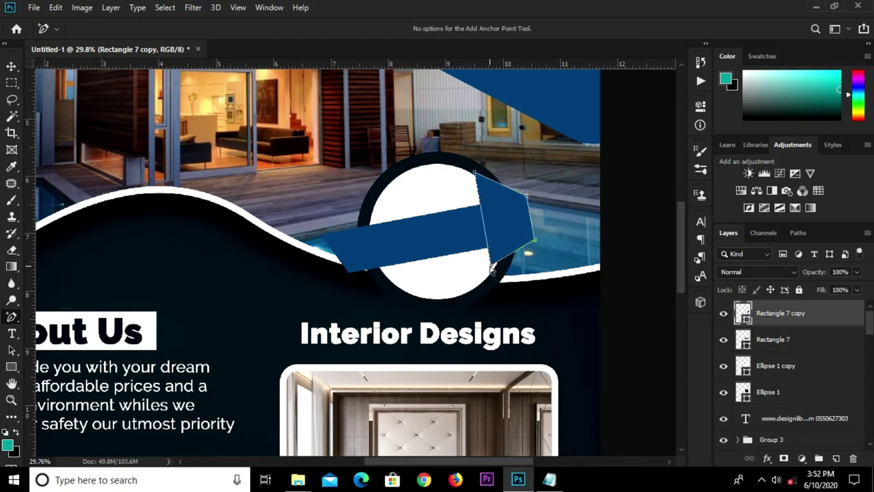
Step: Move the end piece behind the circle layers and fill it with dark navy #001930
key("v")
left_click_drag(793, 320, 800, 410)
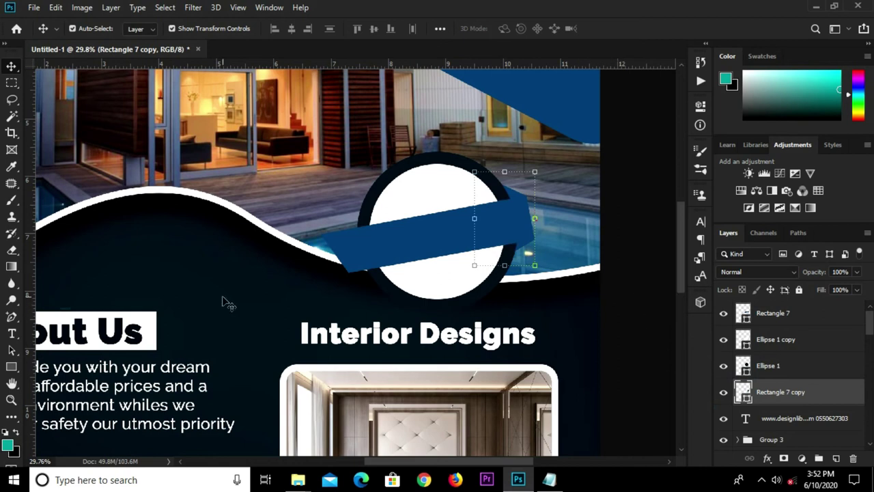
left_click(12, 367)
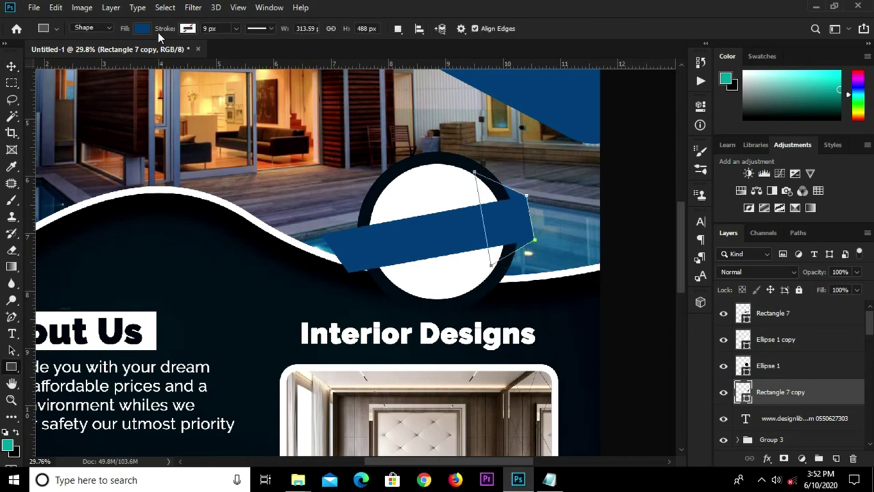
left_click(142, 29)
left_click(203, 53)
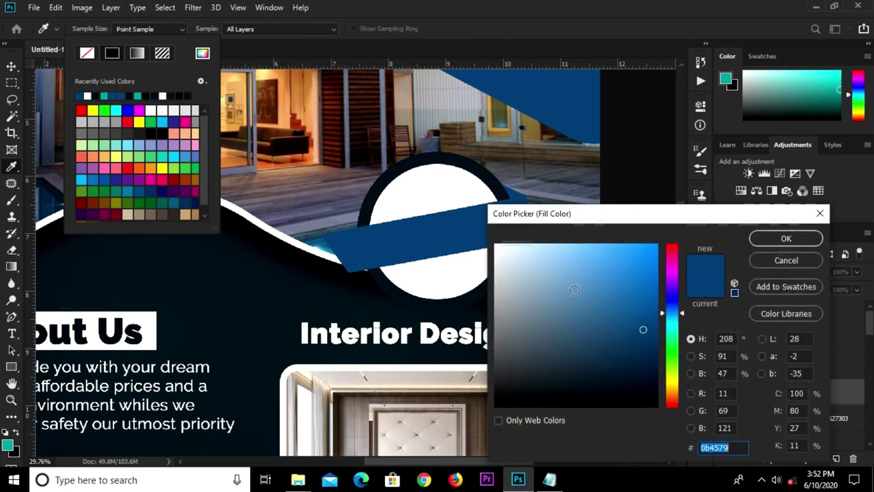
left_click_drag(648, 351, 655, 376)
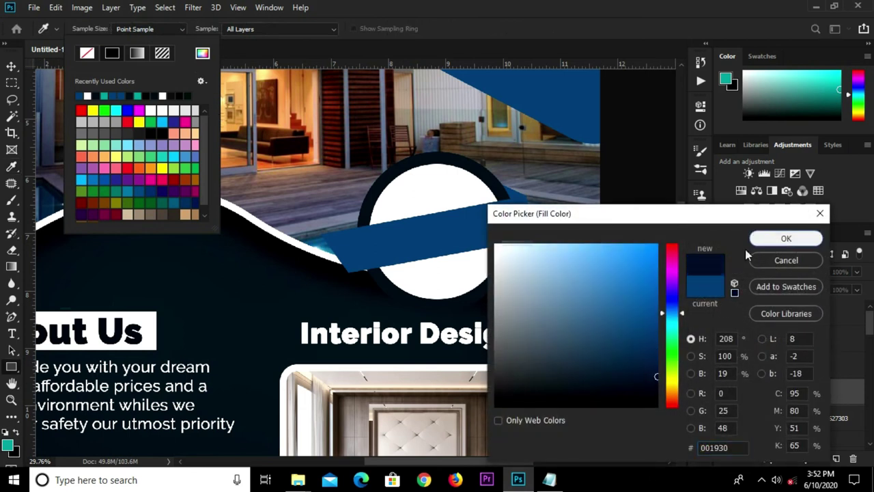
left_click(785, 238)
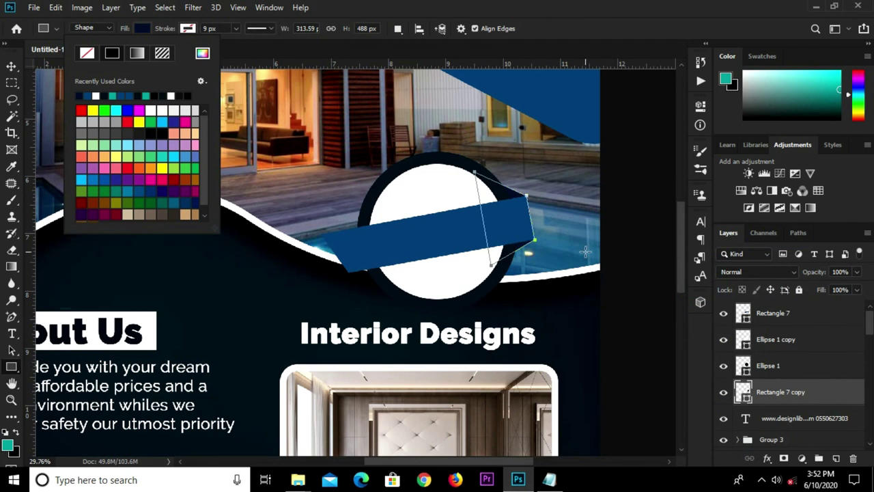
key("v")
left_click(627, 226)
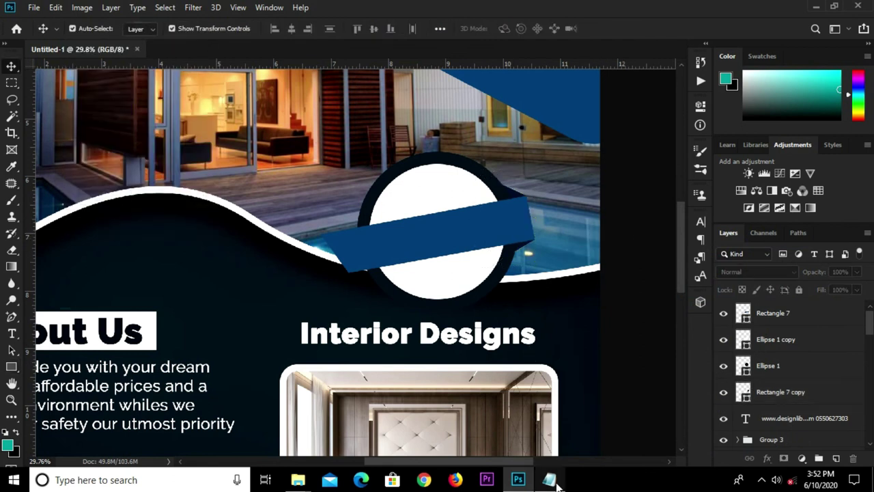
left_click(549, 479)
Step: Copy 'Price Offerd at' from the notes and paste it as a new text layer
scroll(546, 281, "up", 2)
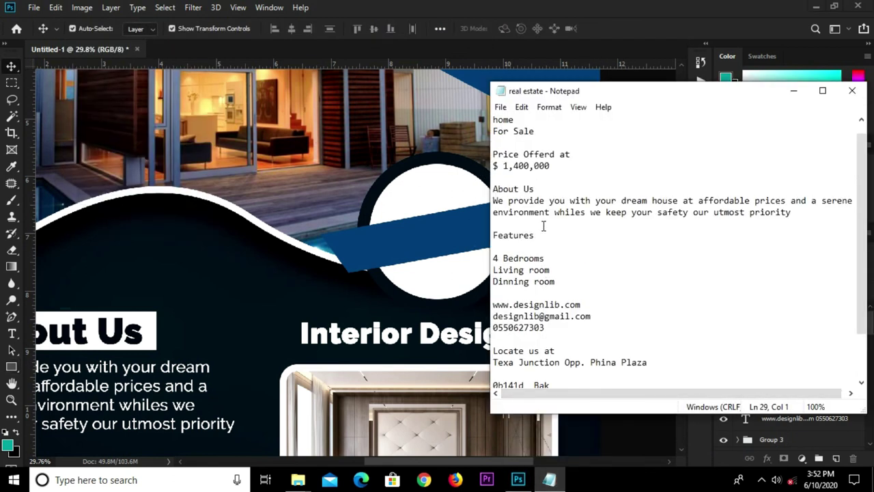
left_click_drag(575, 154, 492, 154)
right_click(512, 156)
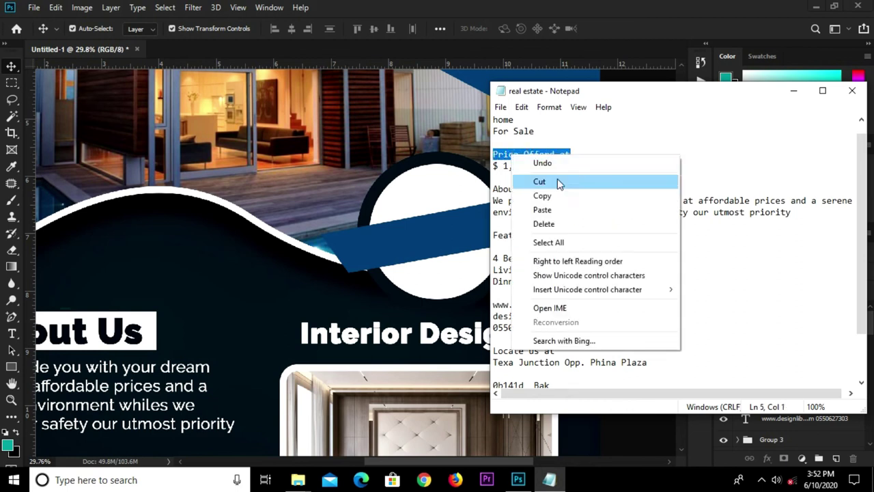
left_click(542, 196)
left_click(336, 160)
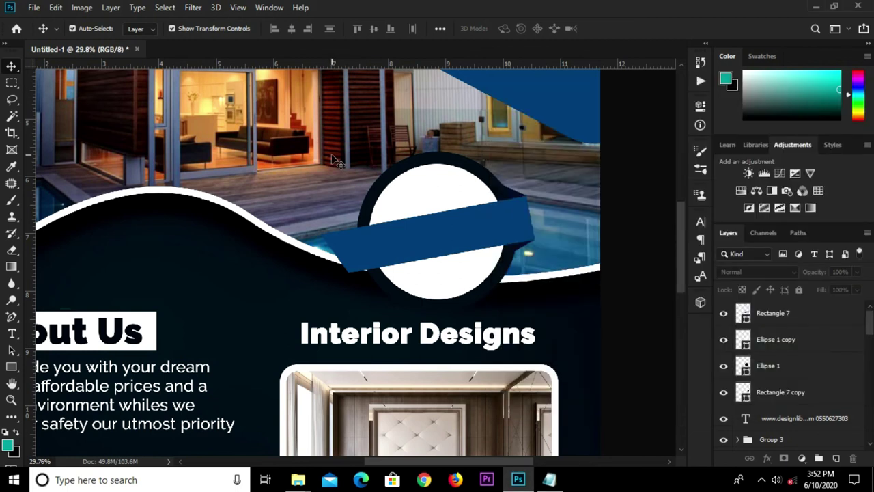
key("t")
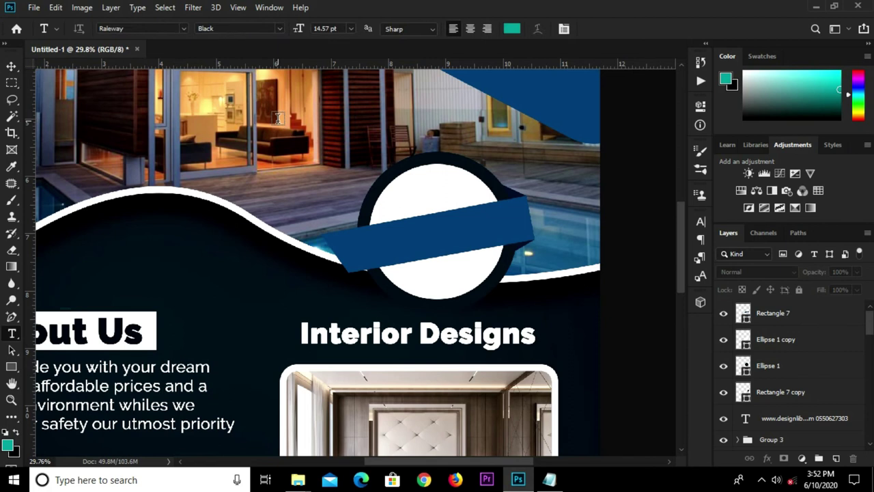
left_click(278, 119)
key("ctrl+v")
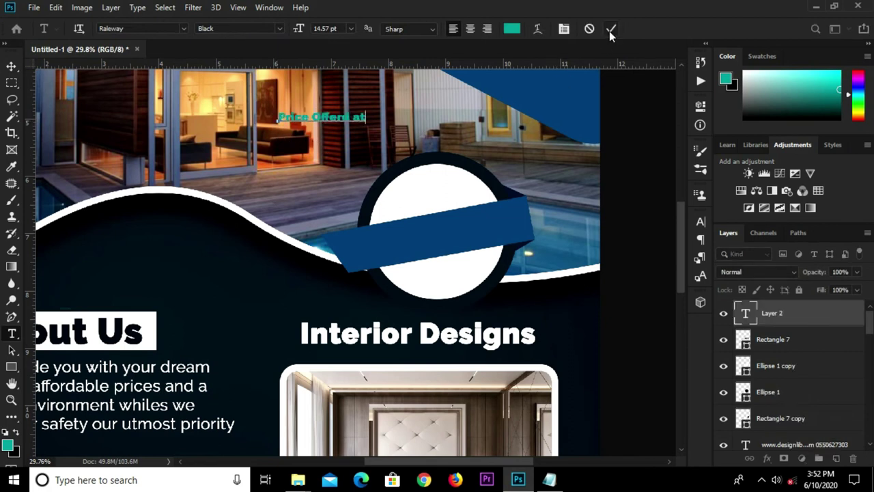
Step: Colour the text navy from the strip, move it into the circle, and trim it to 'Price'
left_click(512, 30)
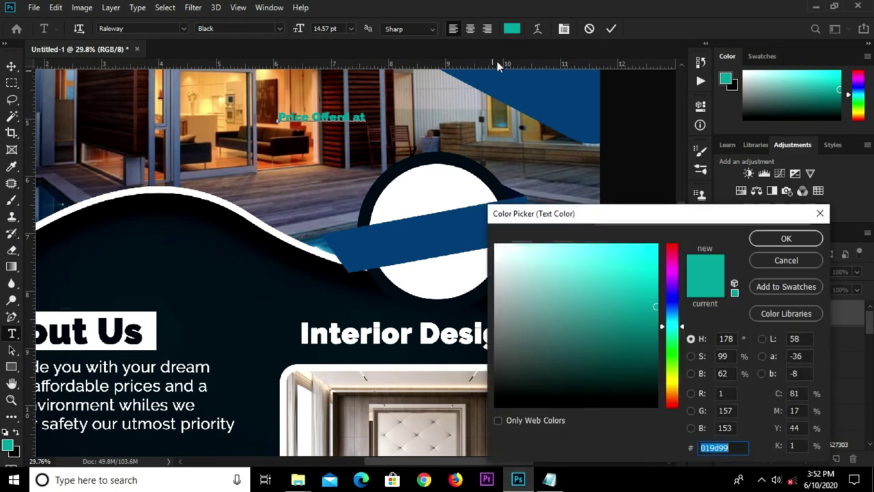
left_click(386, 236)
left_click(759, 238)
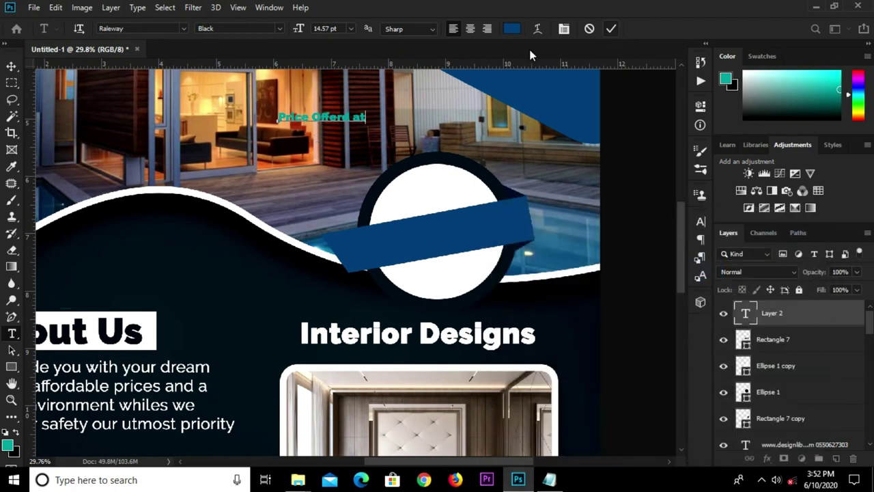
left_click(511, 28)
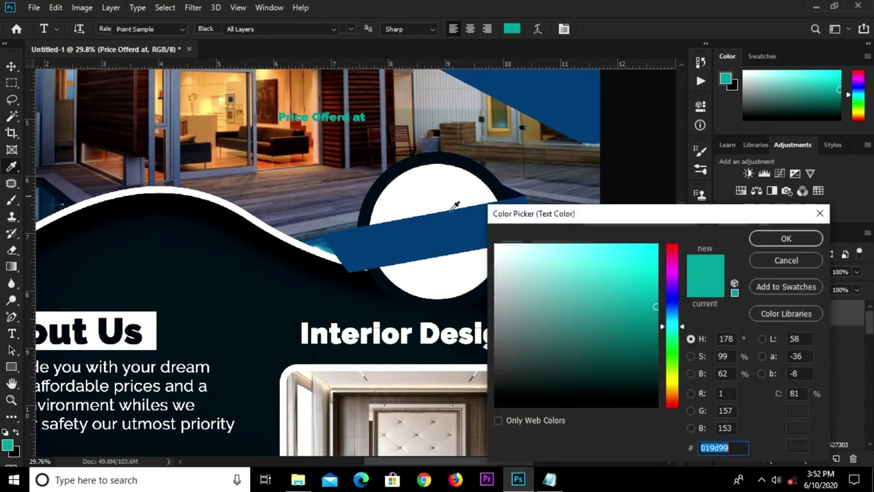
left_click(415, 239)
left_click(764, 238)
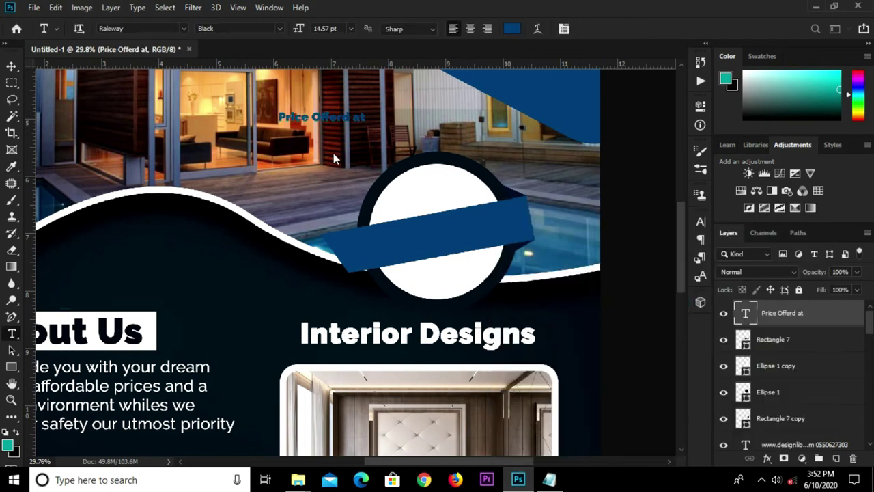
key("ctrl")
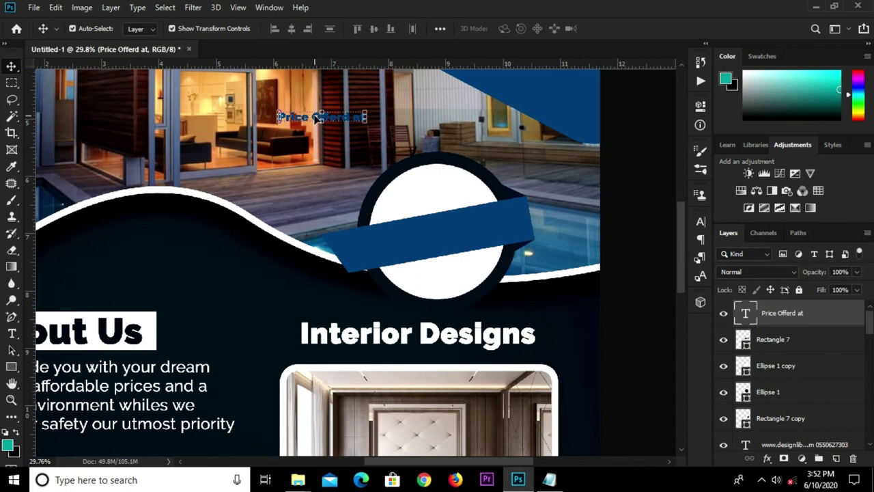
mouse_move(316, 118)
left_mouse_down()
mouse_move(428, 185)
mouse_move(492, 195)
left_mouse_up()
scroll(428, 186, "up", 2)
key("BackSpace")
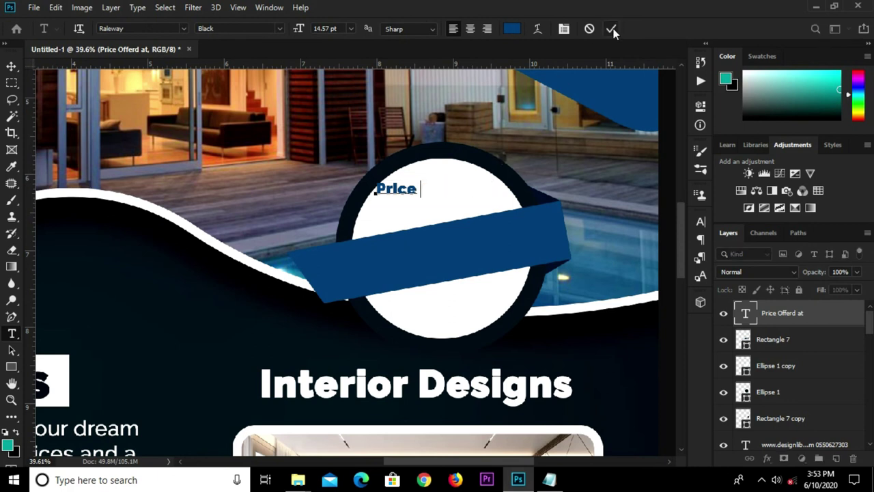
Step: Enlarge the Price text to about 186% and tilt it to match the banner
key("ctrl+Return")
key("v")
key("ctrl+t")
left_click_drag(418, 181, 459, 166)
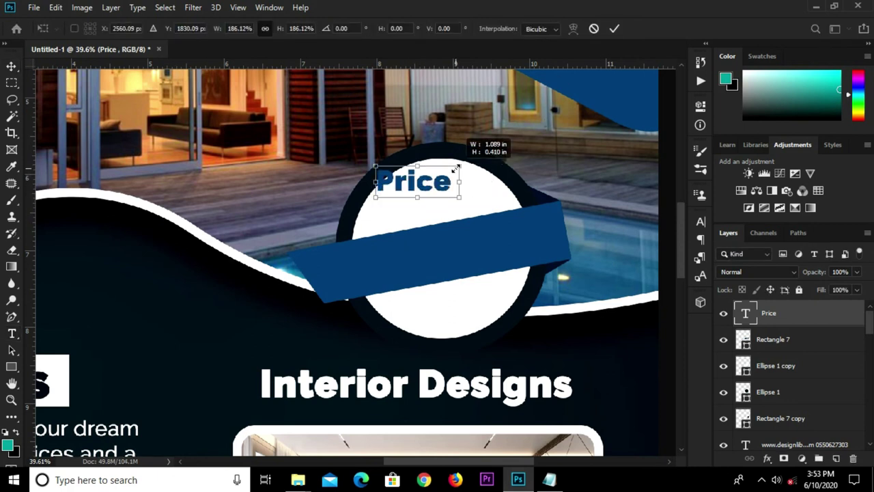
left_click(614, 28)
mouse_move(413, 185)
left_mouse_down()
mouse_move(435, 190)
mouse_move(471, 172)
left_mouse_up()
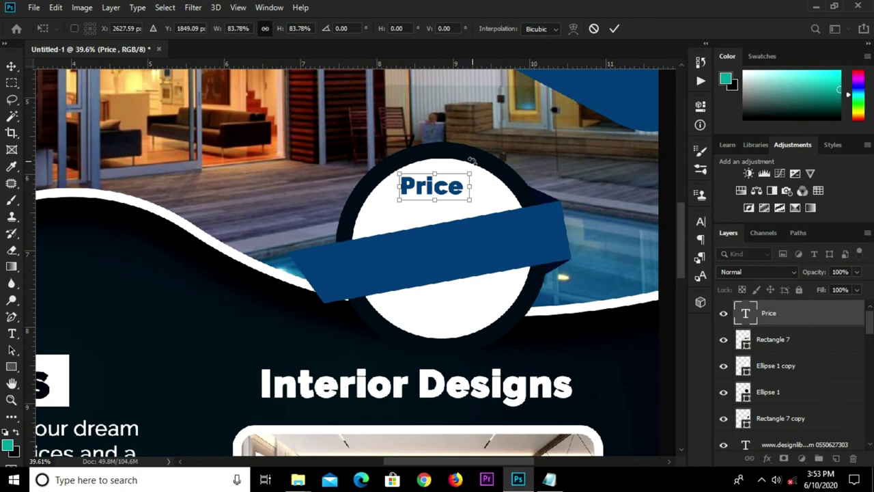
mouse_move(471, 161)
left_mouse_down()
mouse_move(463, 149)
mouse_move(475, 160)
left_mouse_up()
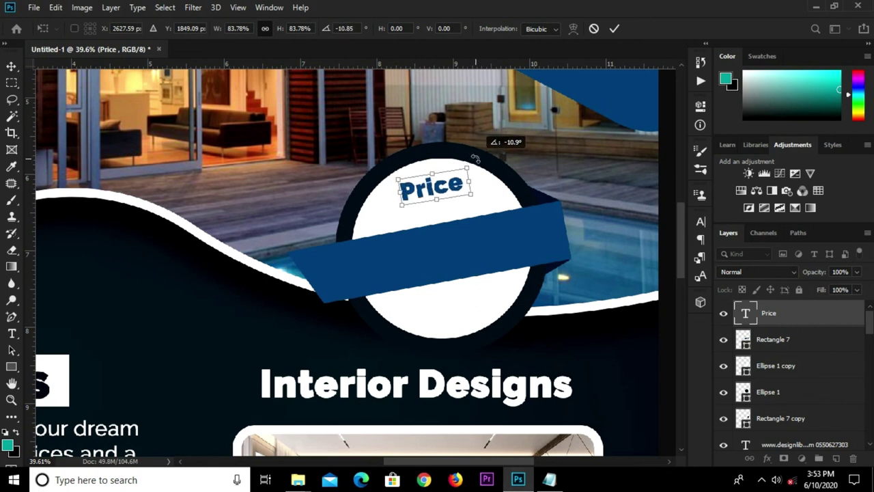
key("Return")
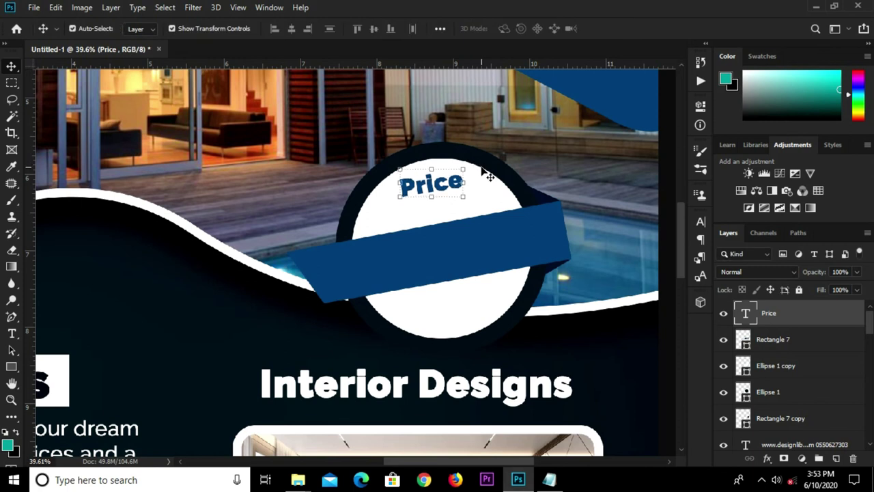
Step: Duplicate the Price text, retype the copy as 'Offerd at', and place it beneath
left_click_drag(437, 185, 444, 208, "alt")
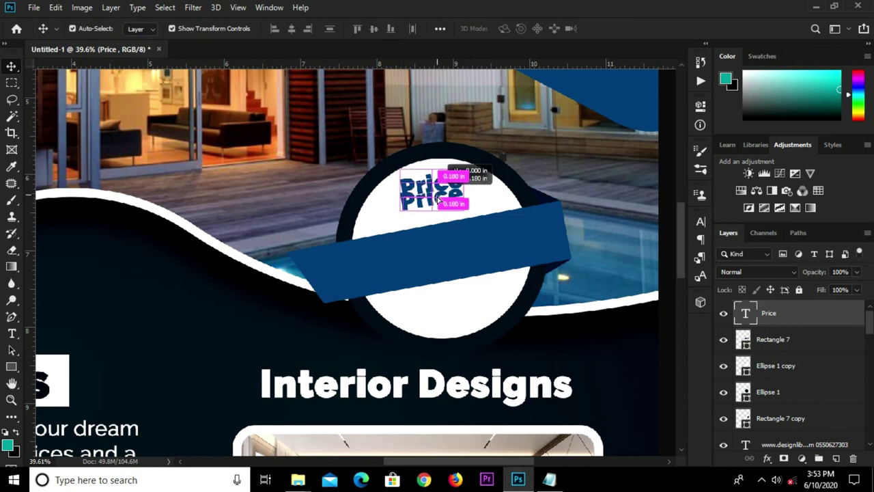
key("t")
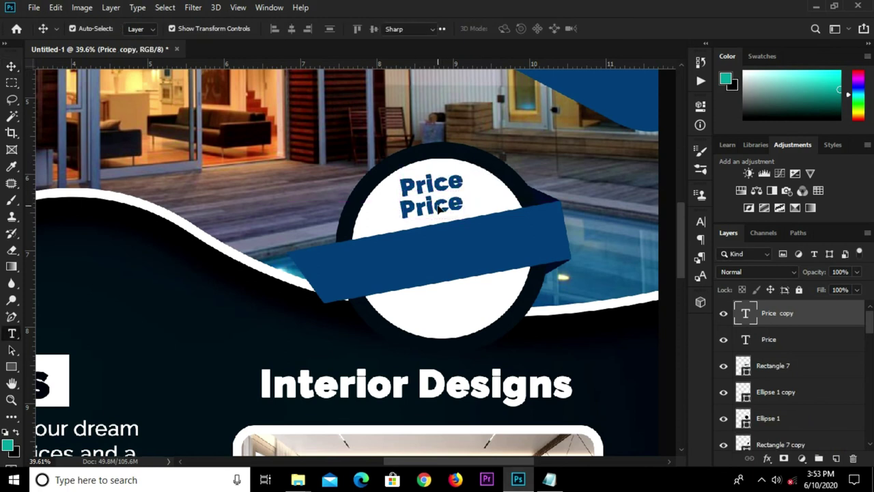
left_click(439, 208)
key("ctrl+a")
type("Offerd at")
left_click(610, 29)
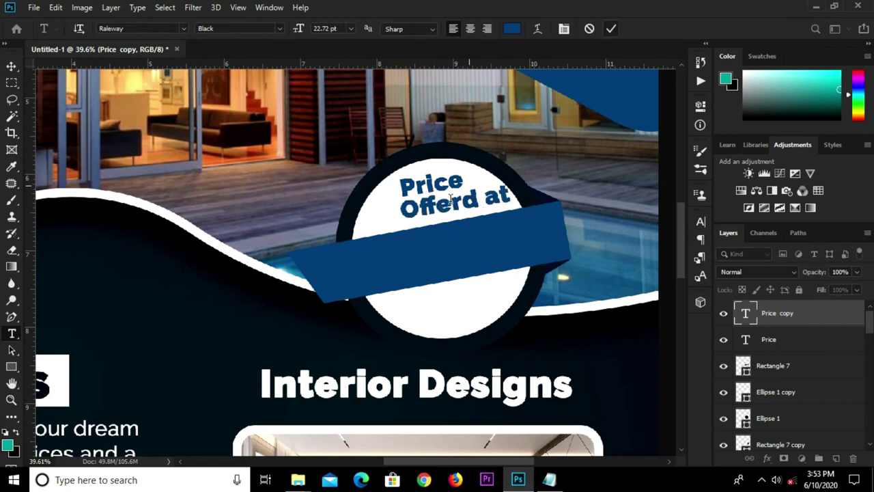
key("v")
left_click_drag(462, 210, 447, 212)
Step: Copy the $ 1,400,000 price from the notes and drag an 'Offerd at' copy onto the banner
left_click(550, 480)
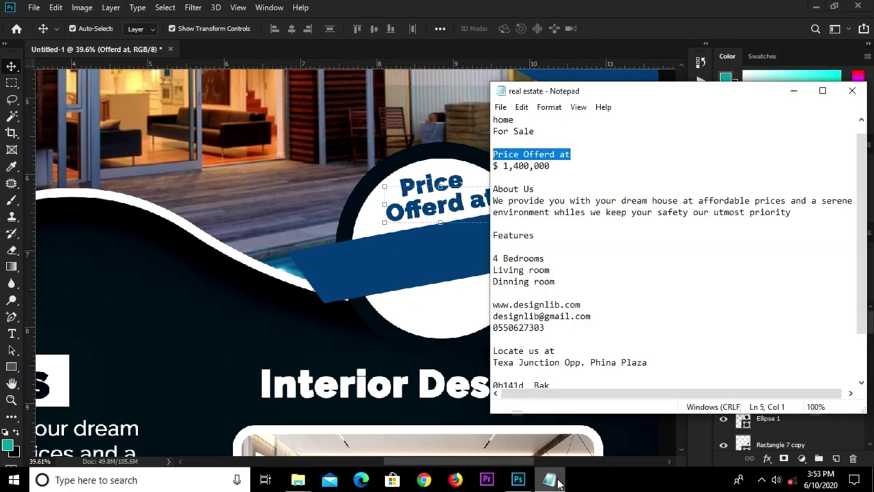
left_click_drag(551, 167, 492, 166)
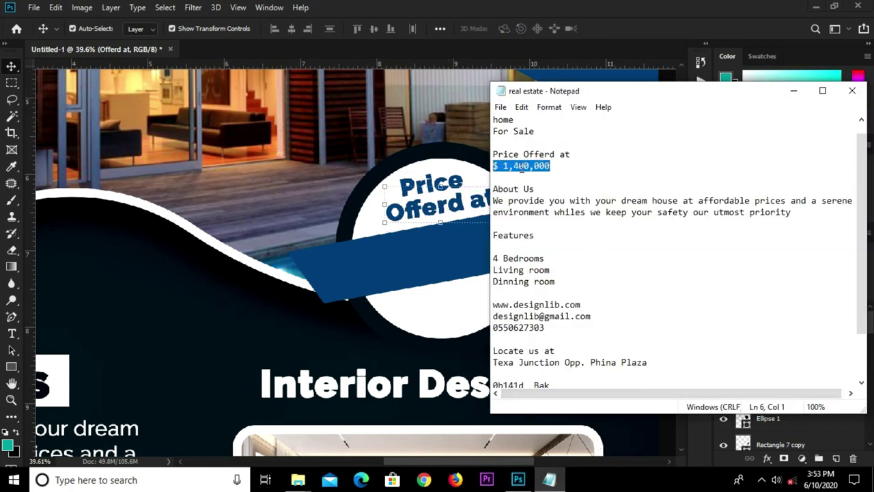
right_click(537, 169)
left_click(569, 212)
left_click(284, 205)
left_click_drag(430, 216, 429, 253, "alt")
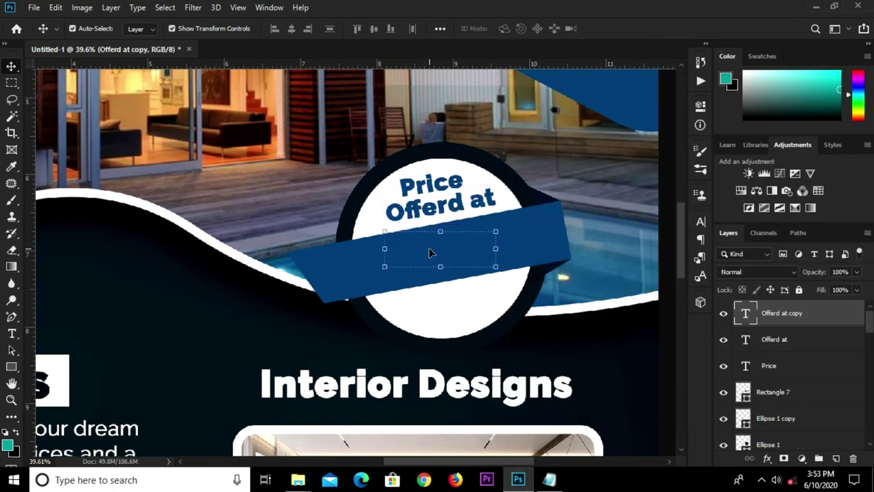
Step: Replace the banner text with the $ 1,400,000 price and colour it white (ffffff)
key("t")
left_click(430, 250)
key("ctrl+a")
key("BackSpace")
left_click(612, 30)
left_click(512, 29)
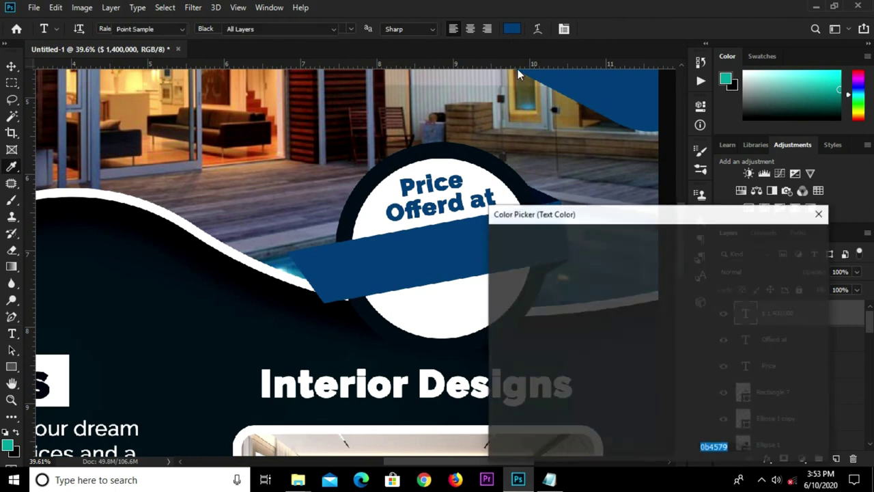
type("ffffff")
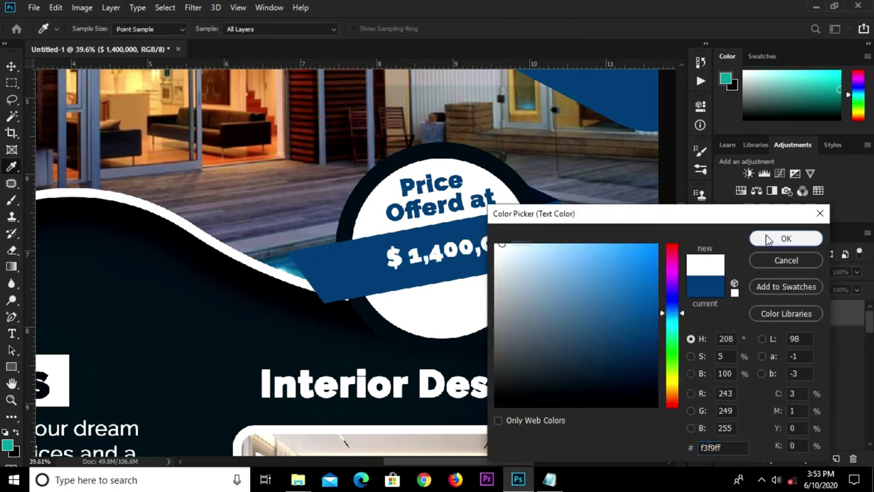
left_click(786, 237)
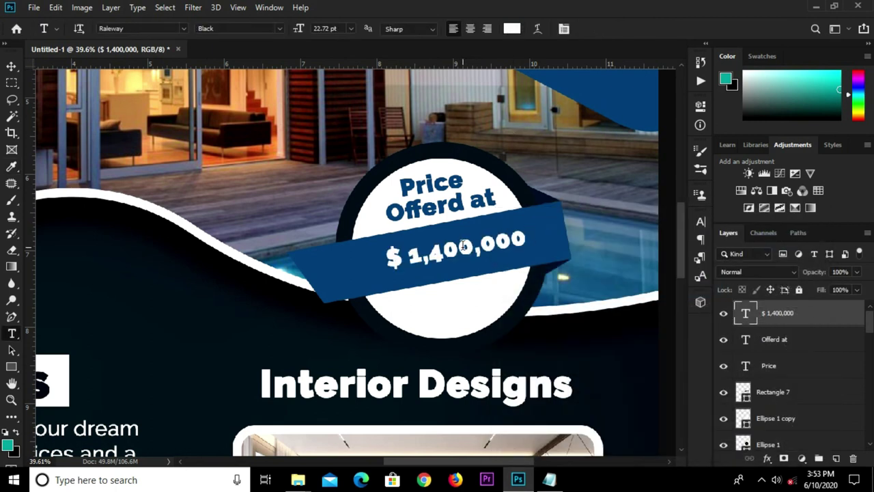
Step: Set the price text to Raleway Regular at 30 pt
key("v")
left_click(696, 221)
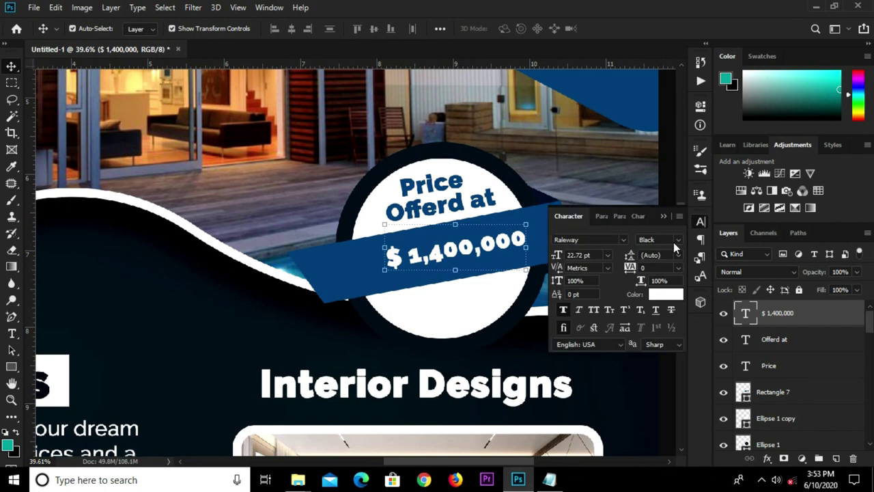
left_click(673, 242)
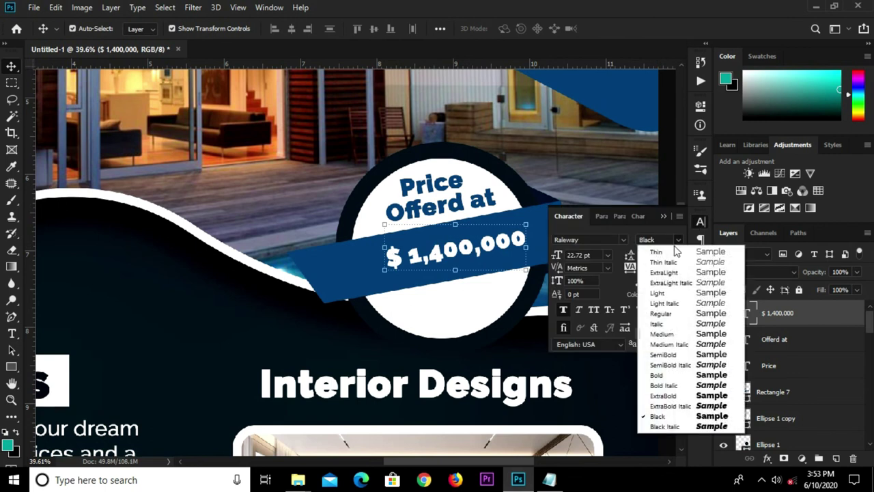
left_click(660, 313)
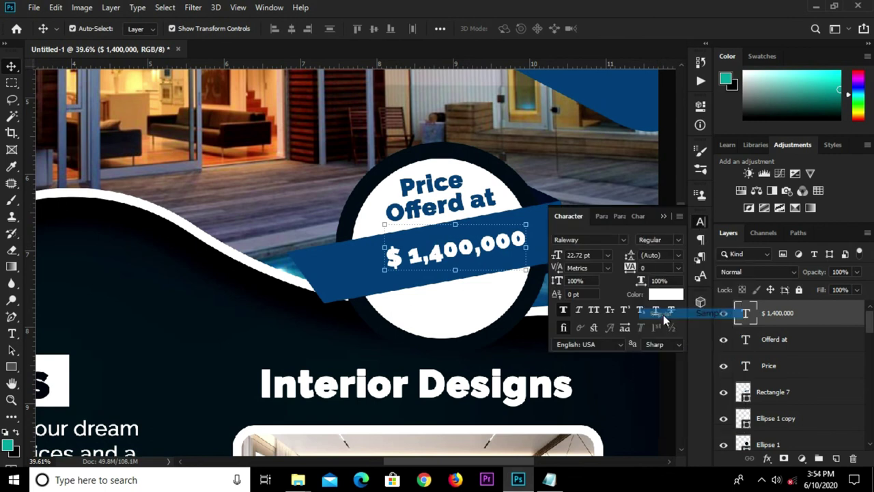
left_click(604, 258)
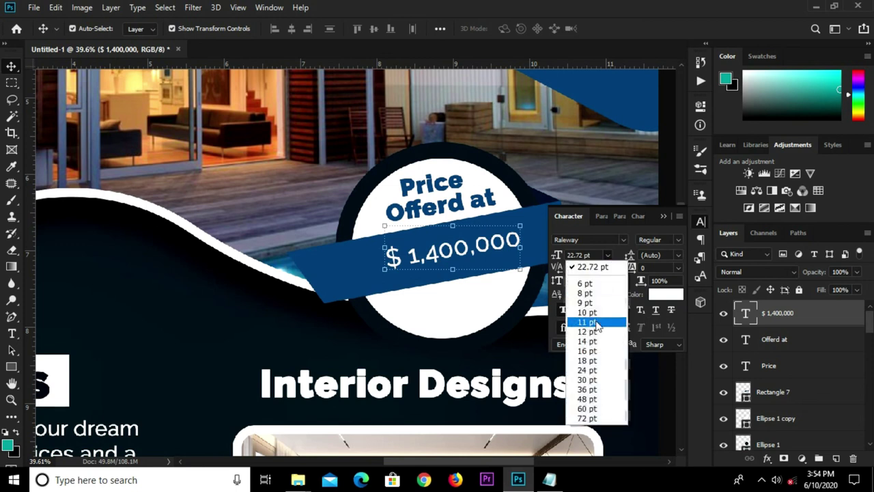
left_click(590, 382)
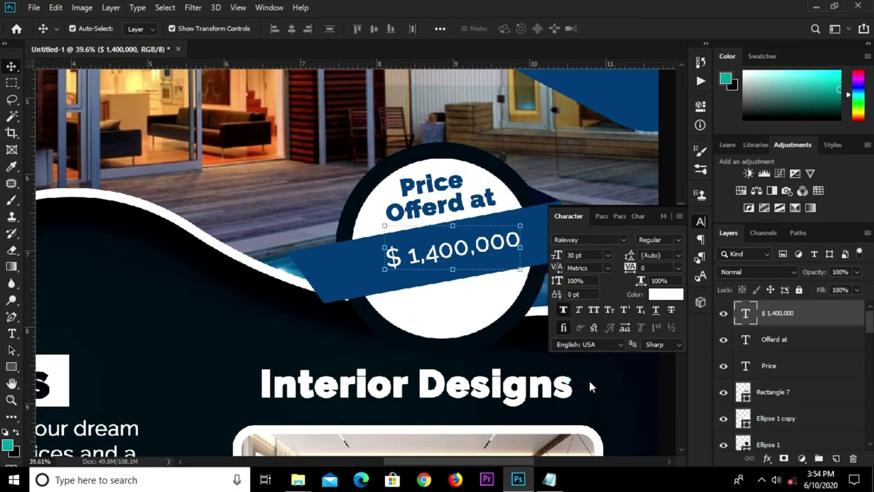
left_click(662, 216)
Step: Shift the price left and enlarge it to span the banner
left_click_drag(487, 251, 448, 261)
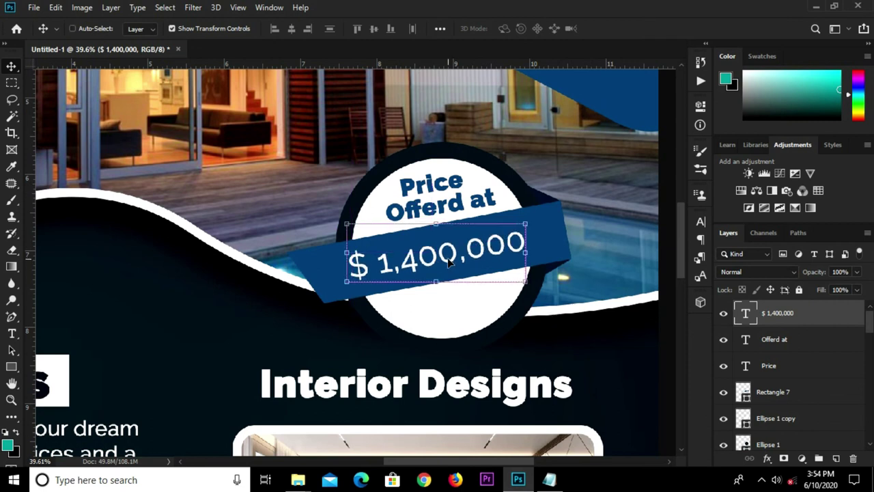
key("ctrl+t")
left_click_drag(529, 224, 555, 207)
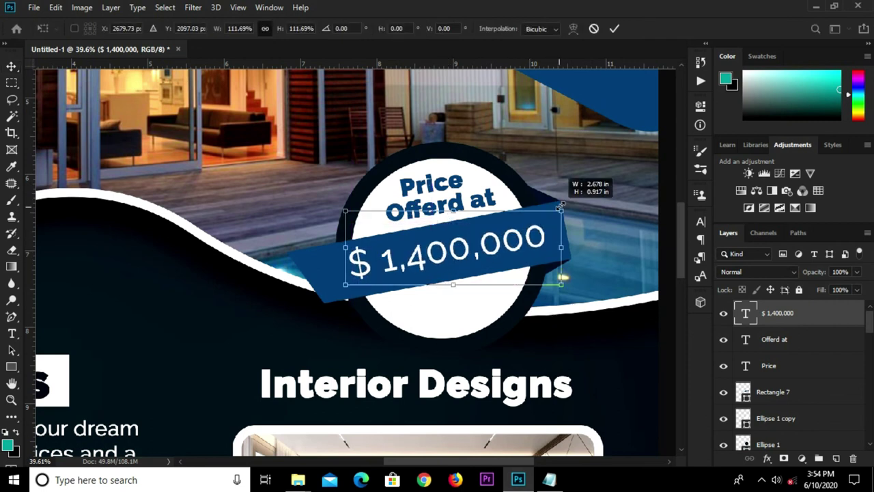
key("Return")
Step: Nudge the price text slightly left and clear the guides from the flyer
left_click_drag(450, 256, 439, 255)
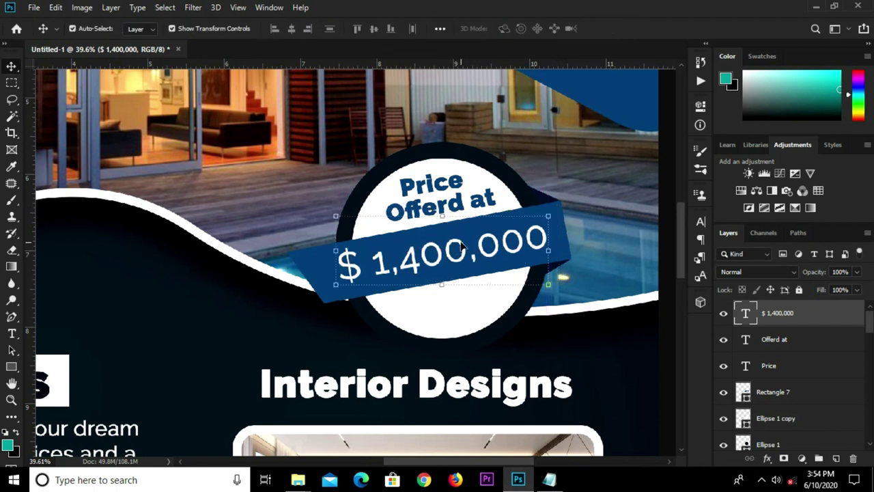
key("ctrl+0")
left_click(505, 285)
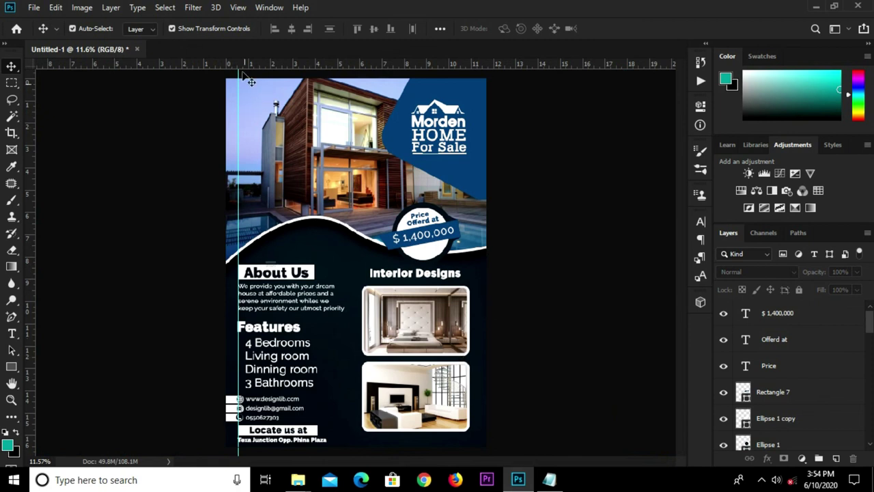
left_click(242, 9)
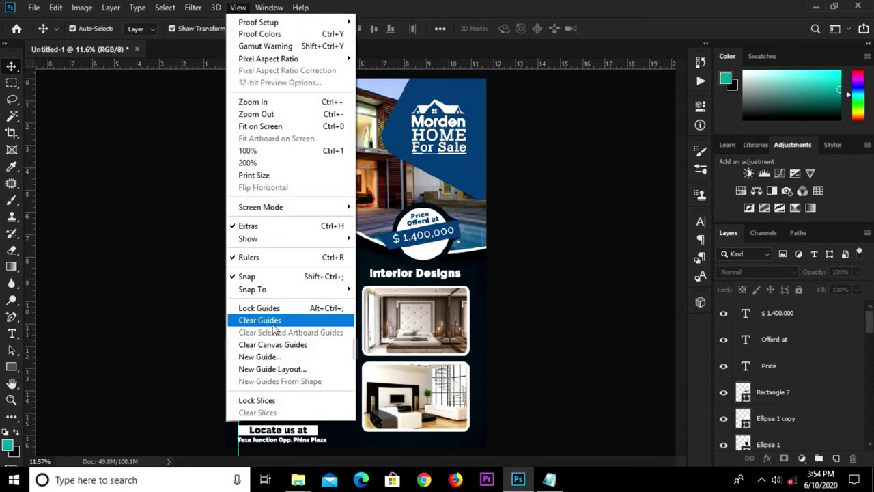
left_click(266, 318)
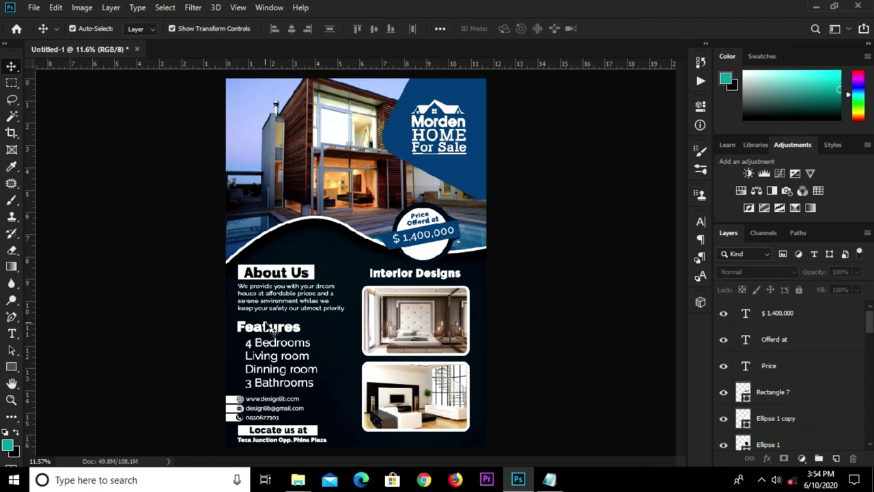
Step: Nudge the features list text slightly up under the Features heading
left_click(267, 328)
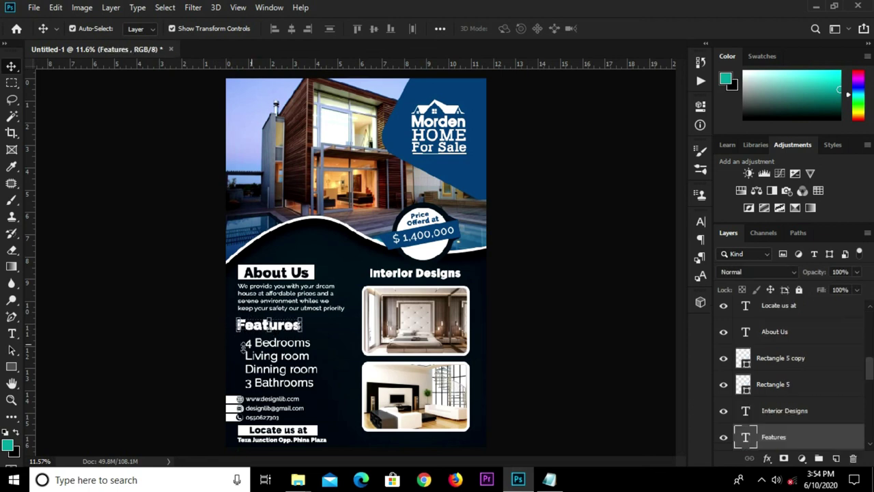
left_click(263, 356)
left_click_drag(264, 357, 263, 356)
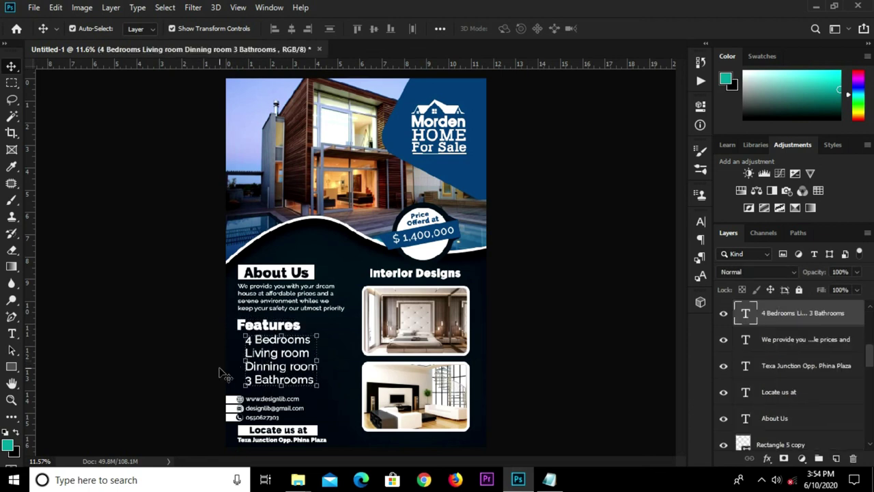
left_click(197, 383)
scroll(245, 416, "up", 3)
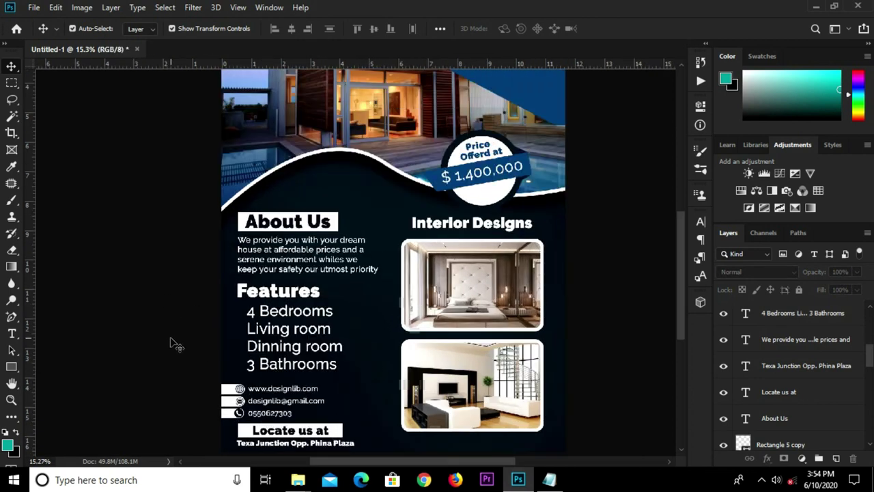
left_click(12, 367)
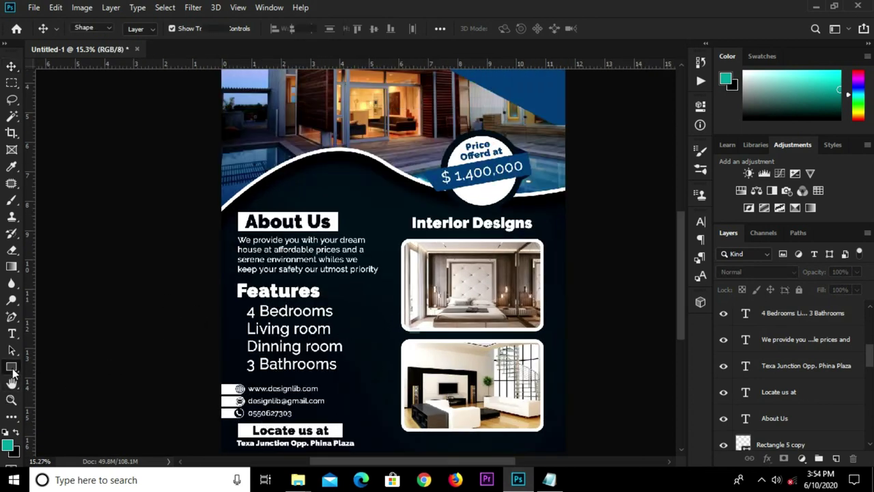
Step: Draw a small bullet circle beside 4 Bedrooms with the Ellipse tool
right_click(12, 367)
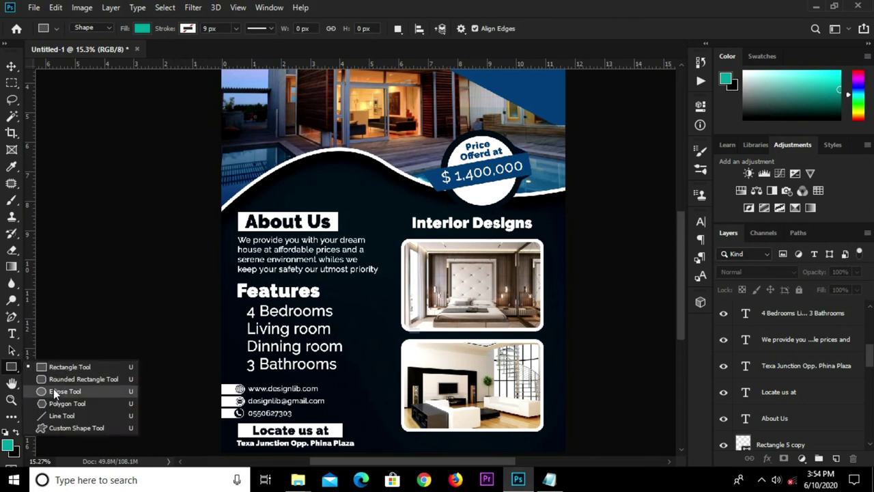
left_click(53, 391)
scroll(232, 324, "up", 3)
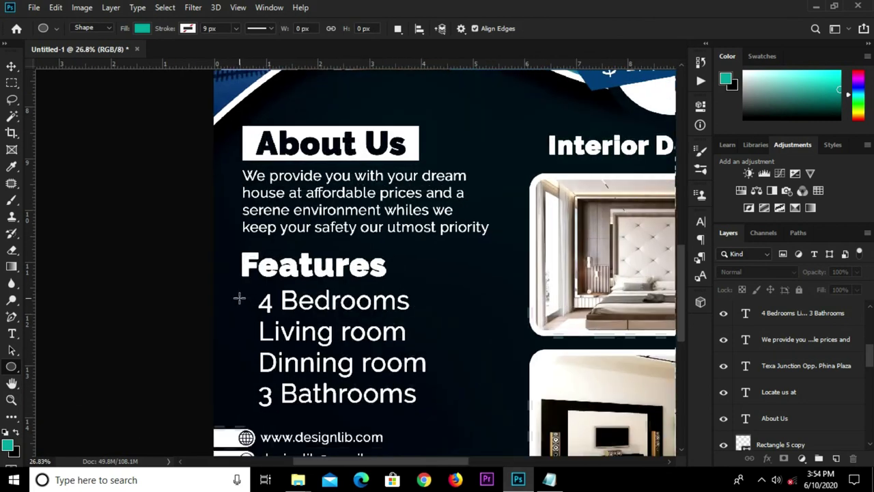
left_click_drag(244, 298, 252, 307)
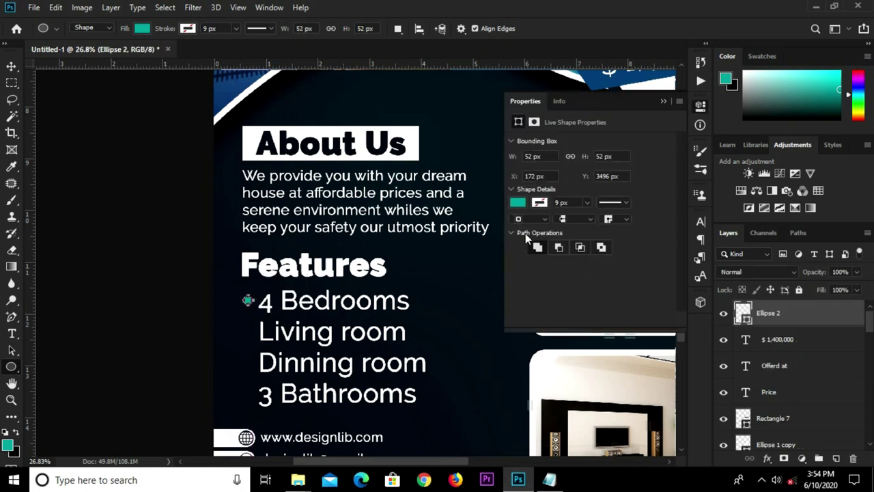
Step: Set the bullet's fill to white (ffffff) and draw another small ellipse
left_click(517, 203)
left_click(641, 228)
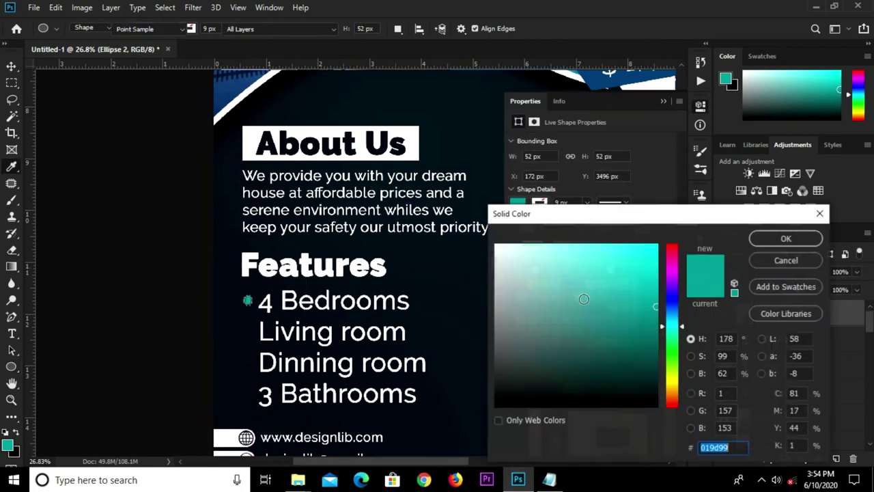
type("ffffff")
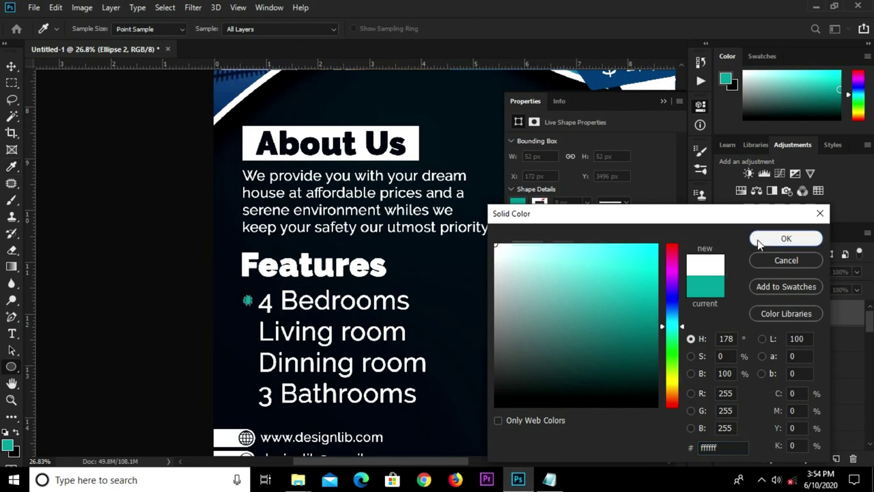
left_click(757, 240)
left_click(678, 94)
left_click_drag(661, 101, 664, 106)
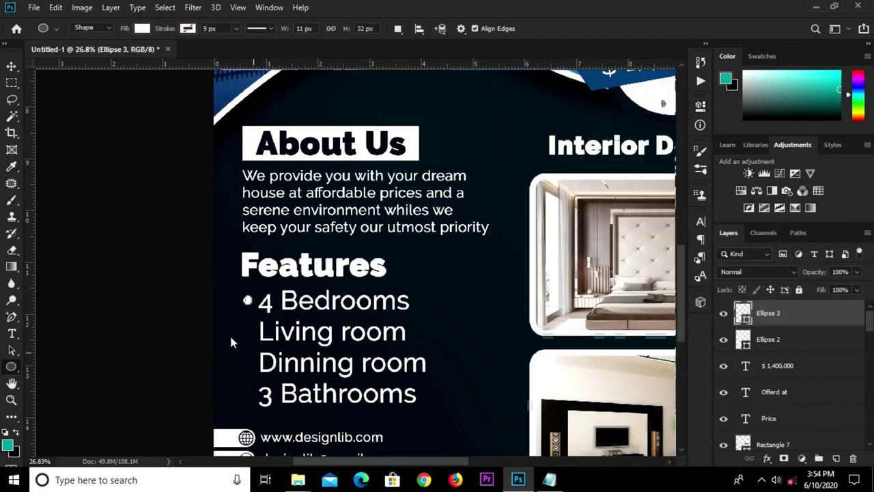
Step: Delete the stray small ellipse layer
key("v")
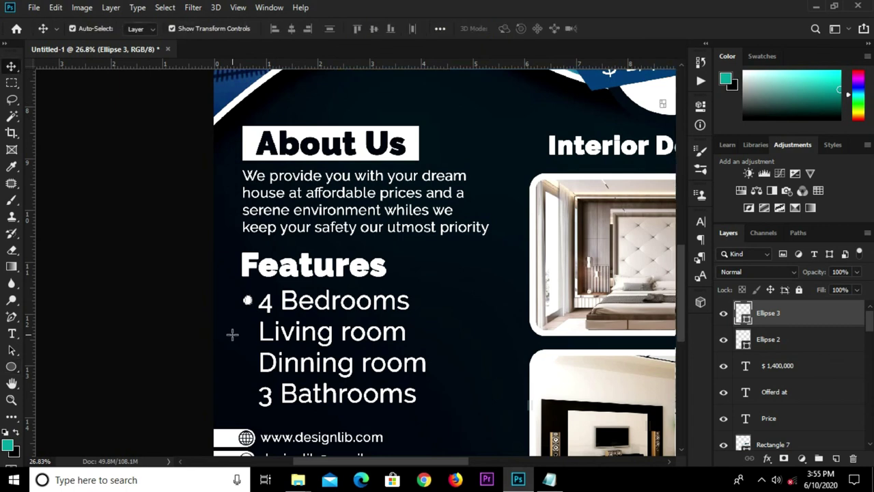
key("Delete")
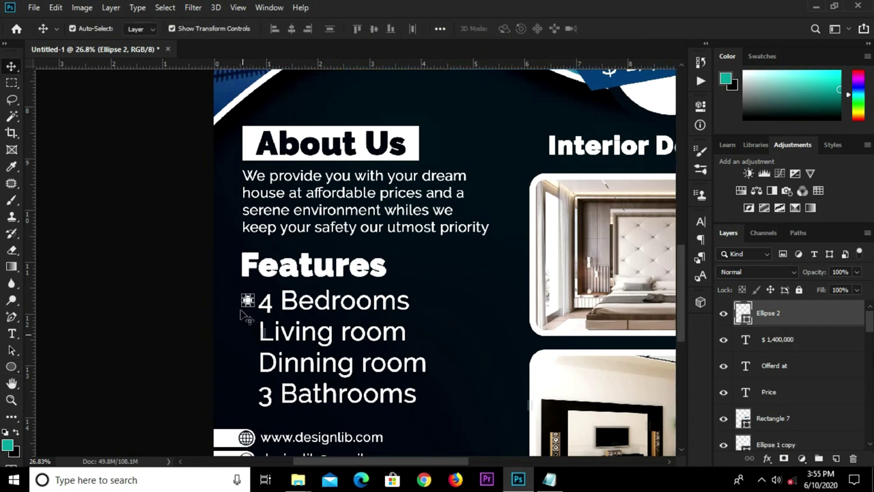
scroll(248, 297, "up", 2)
scroll(248, 297, "up", 2)
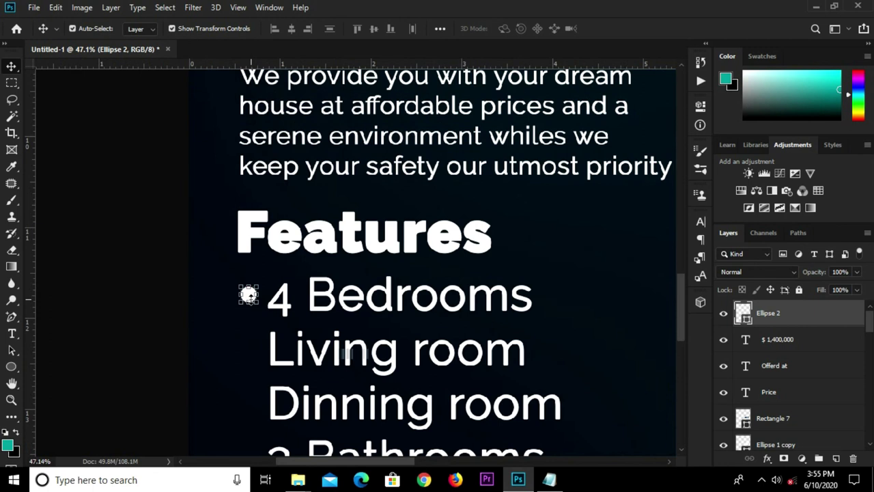
Step: Duplicate the white bullet and place copies beside Living room and Dinning room
key("ctrl+j")
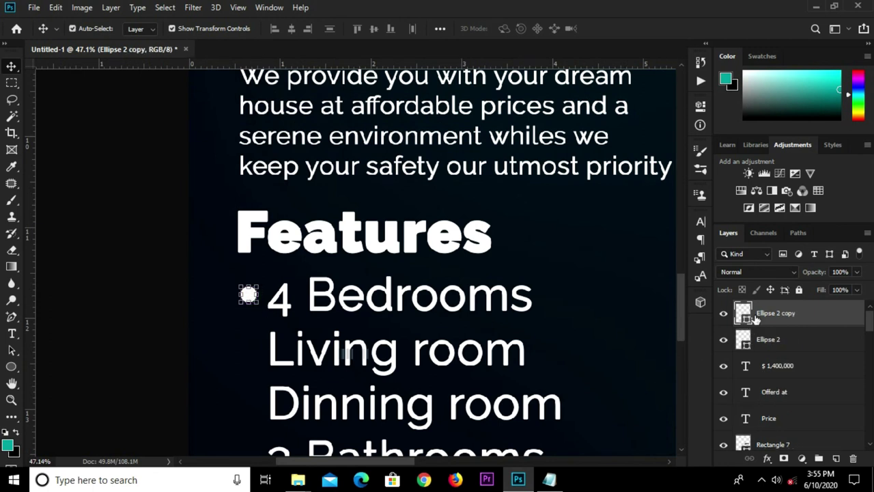
scroll(248, 294, "up", 3)
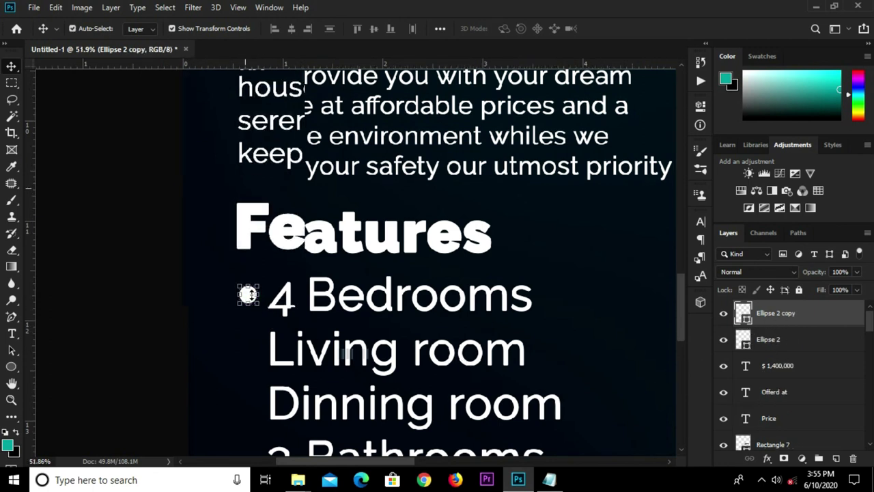
left_click_drag(248, 295, 248, 381)
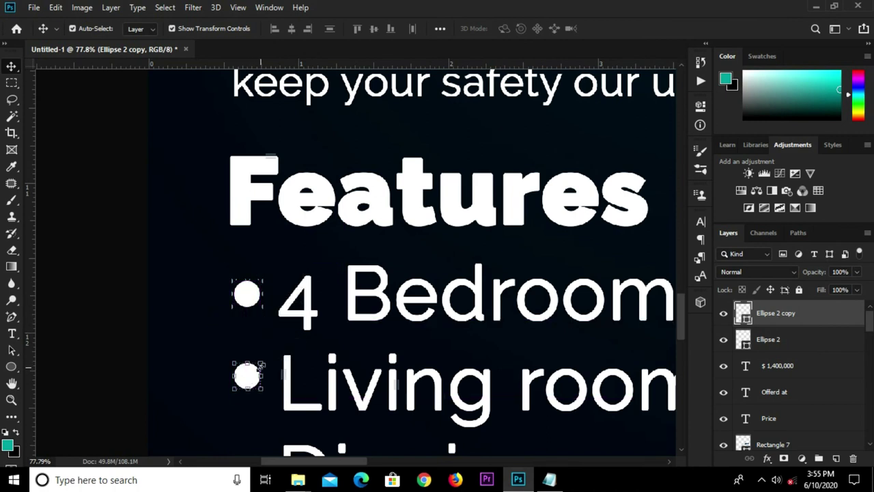
scroll(283, 345, "down", 3)
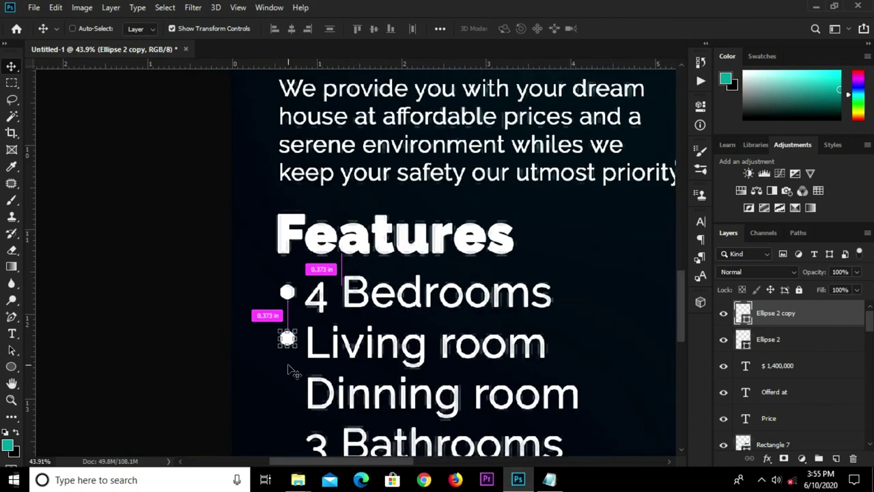
key("ctrl+j")
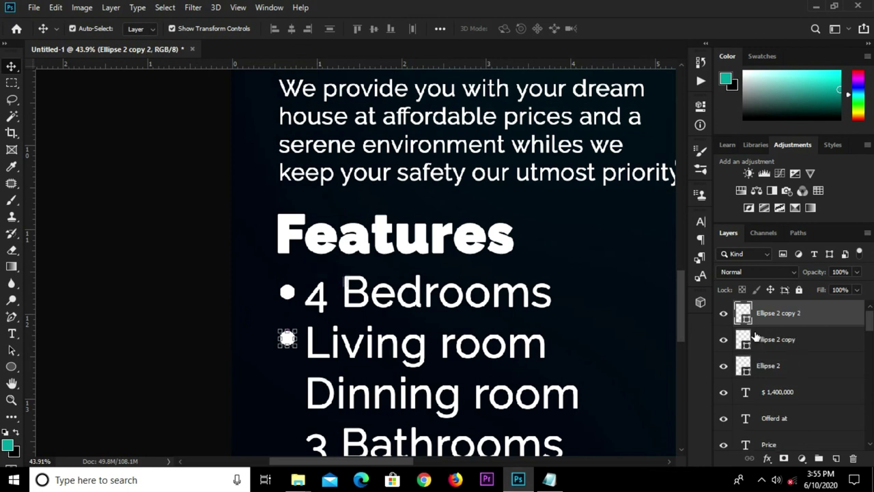
scroll(290, 338, "up", 3)
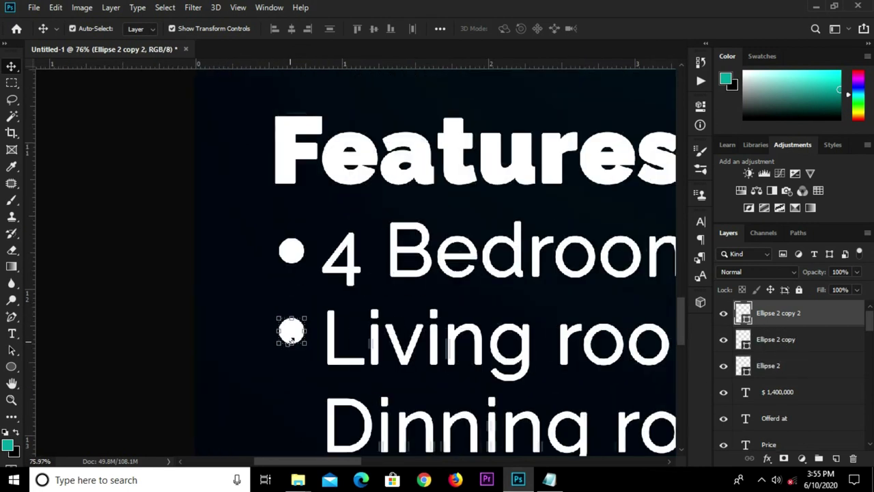
left_click_drag(292, 333, 292, 427)
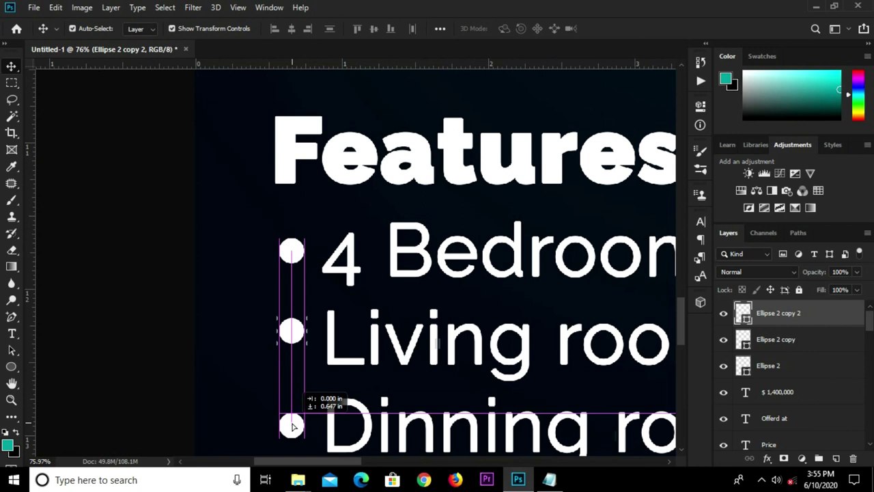
Step: Place another bullet copy beside 3 Bathrooms and fit the flyer in view
scroll(390, 314, "down", 3)
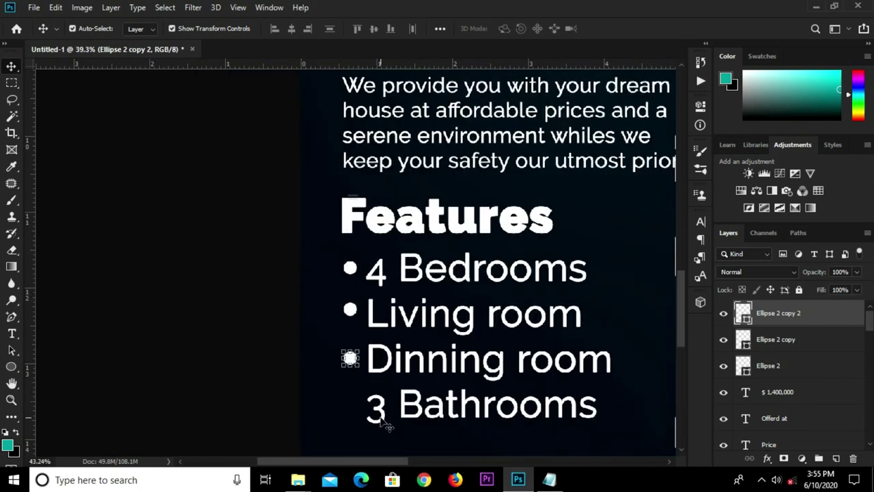
scroll(386, 423, "up", 3)
scroll(359, 409, "up", 1)
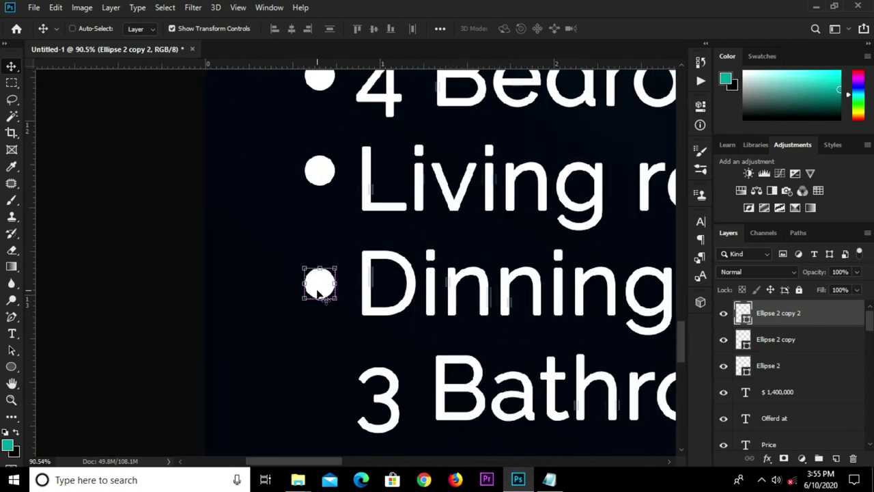
key("ctrl+j")
left_click_drag(324, 285, 315, 399)
key("ctrl+0")
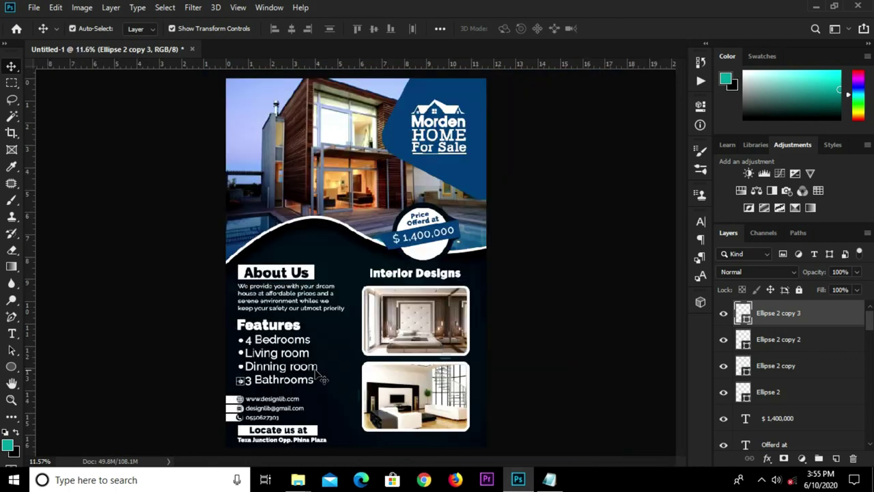
left_click(486, 329)
left_click(538, 319)
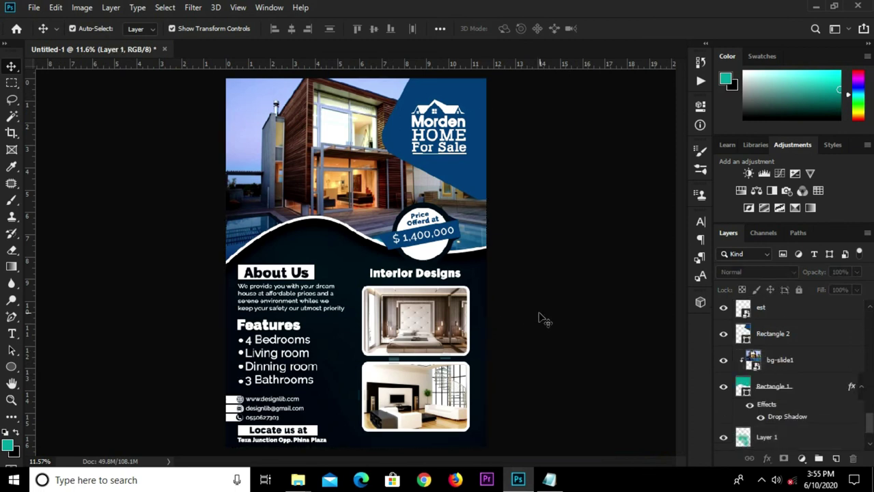
Step: Group layers Ellipse 2 through Ellipse 2 copy 3 into Group 4
scroll(798, 383, "up", 5)
scroll(793, 362, "up", 5)
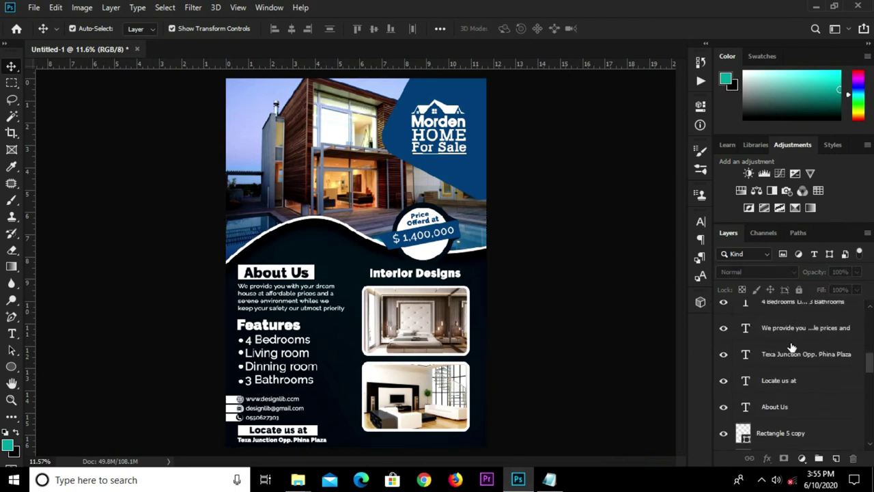
scroll(792, 351, "up", 5)
left_click(794, 394)
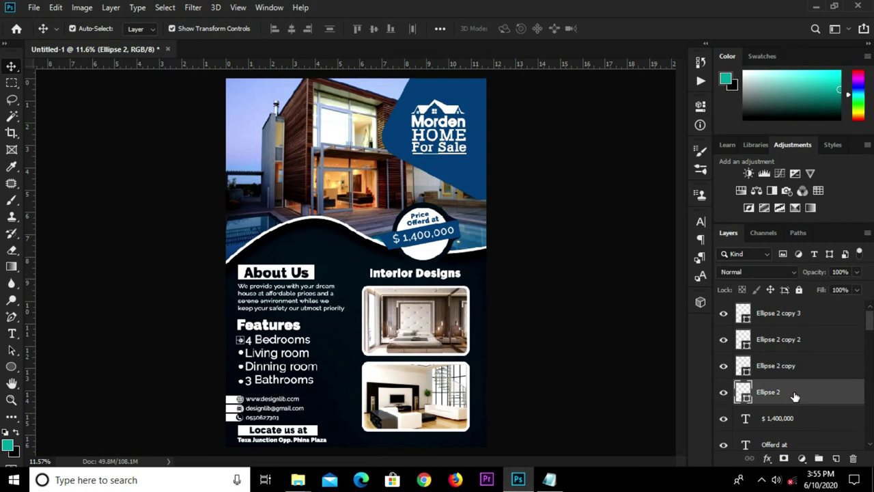
left_click(789, 314, "shift")
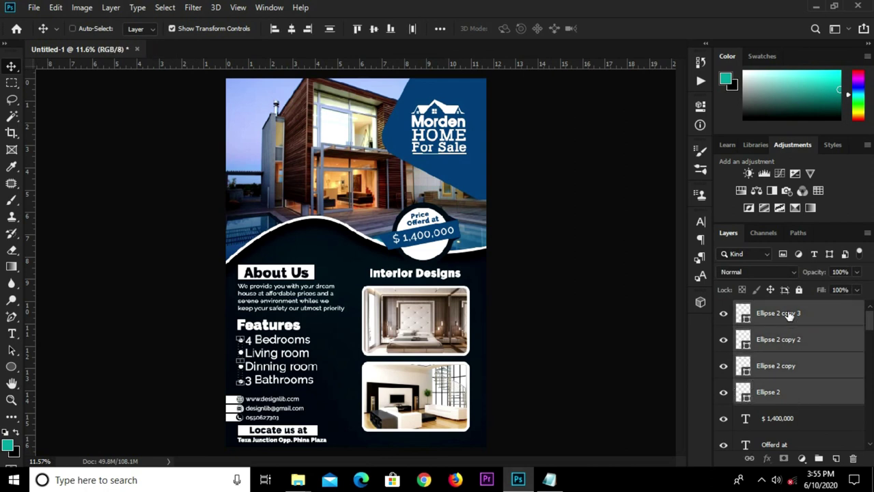
key("ctrl+g")
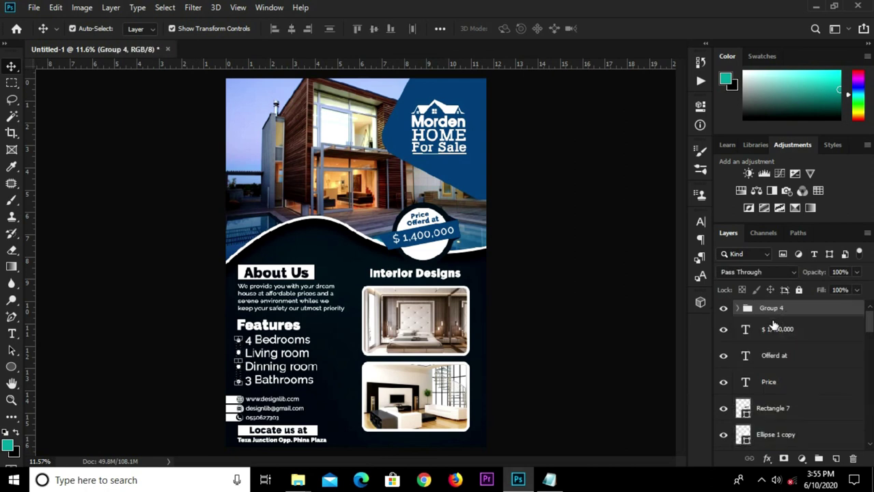
left_click(566, 362)
left_click(311, 370)
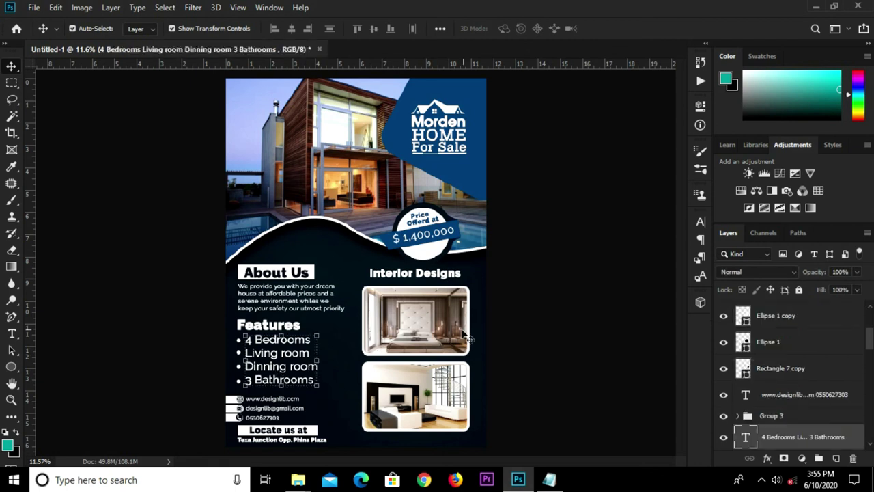
left_click(536, 334)
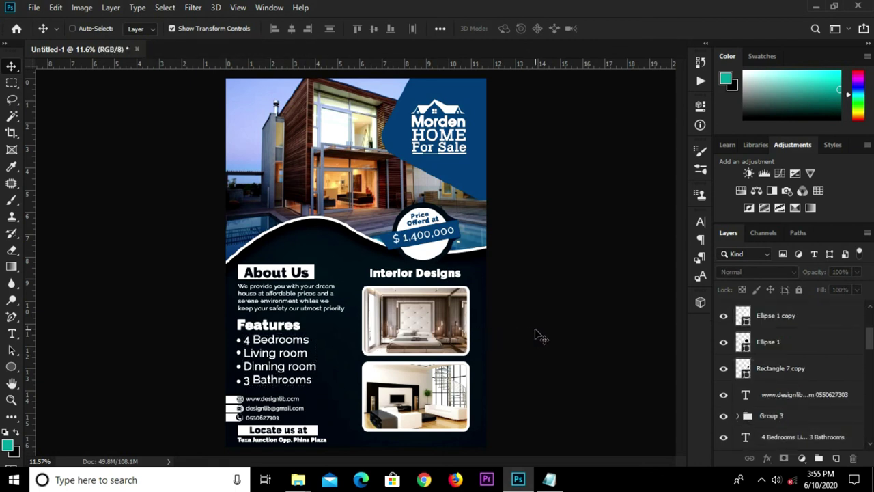
scroll(534, 335, "down", 1)
scroll(536, 337, "up", 1)
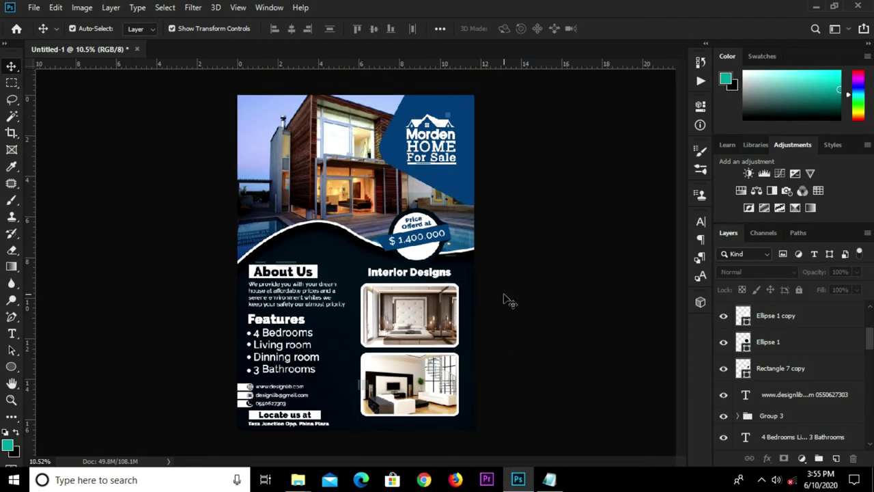
scroll(436, 273, "up", 1)
left_click(435, 275)
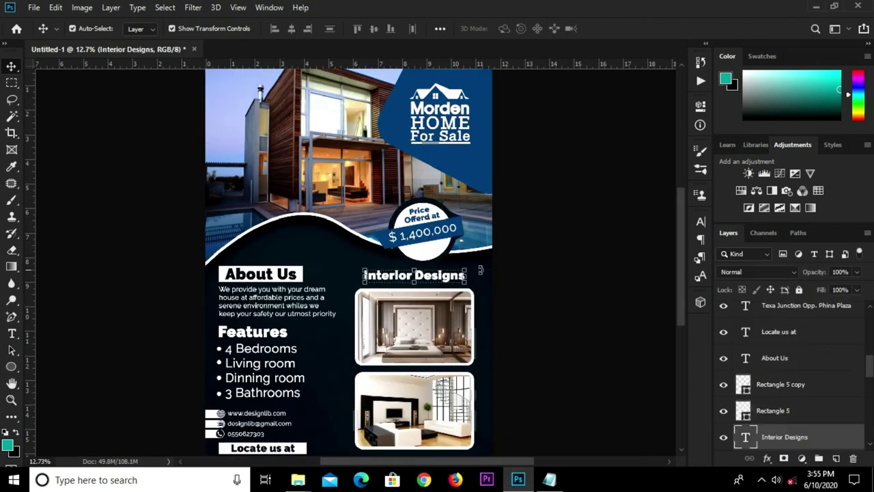
left_click(517, 287)
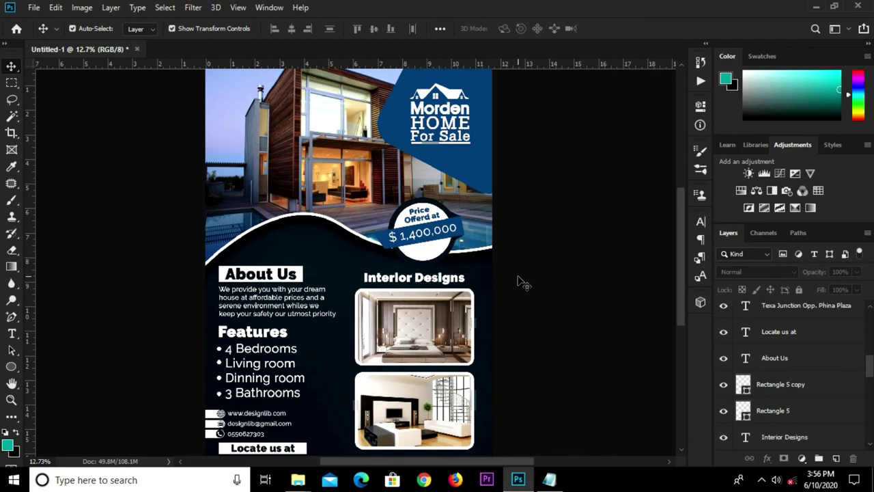
scroll(517, 288, "down", 3)
scroll(517, 290, "up", 1)
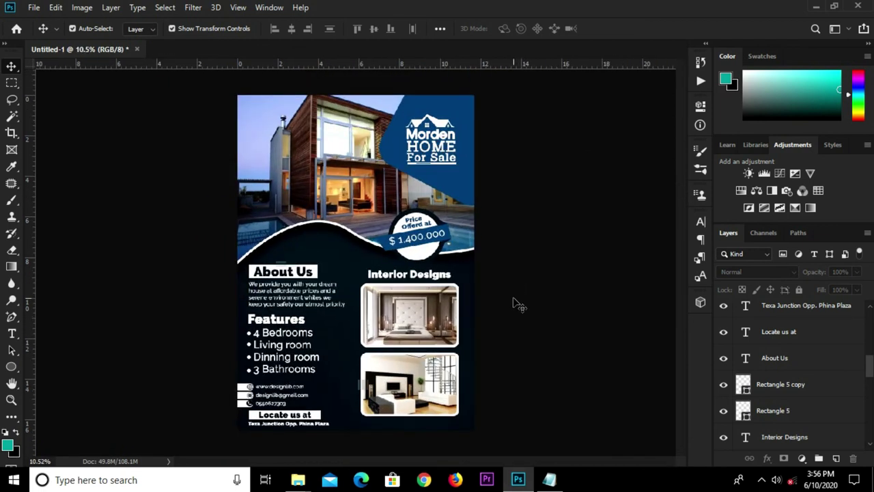
scroll(514, 301, "up", 1)
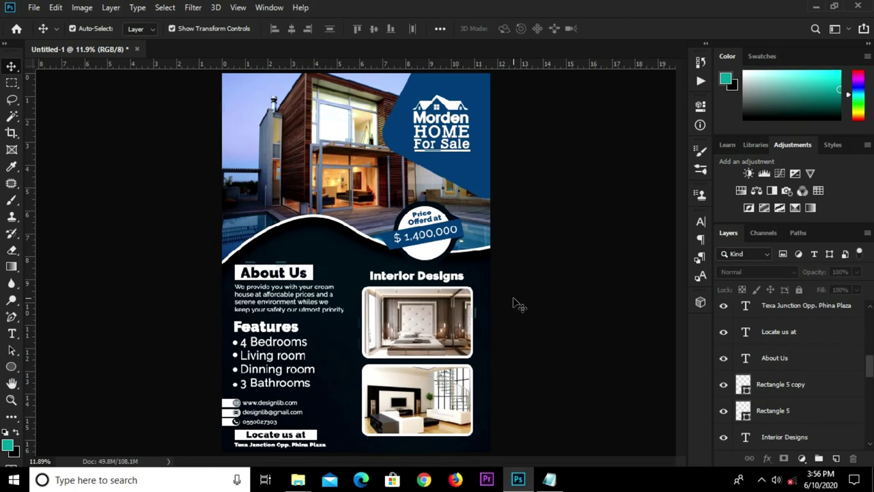